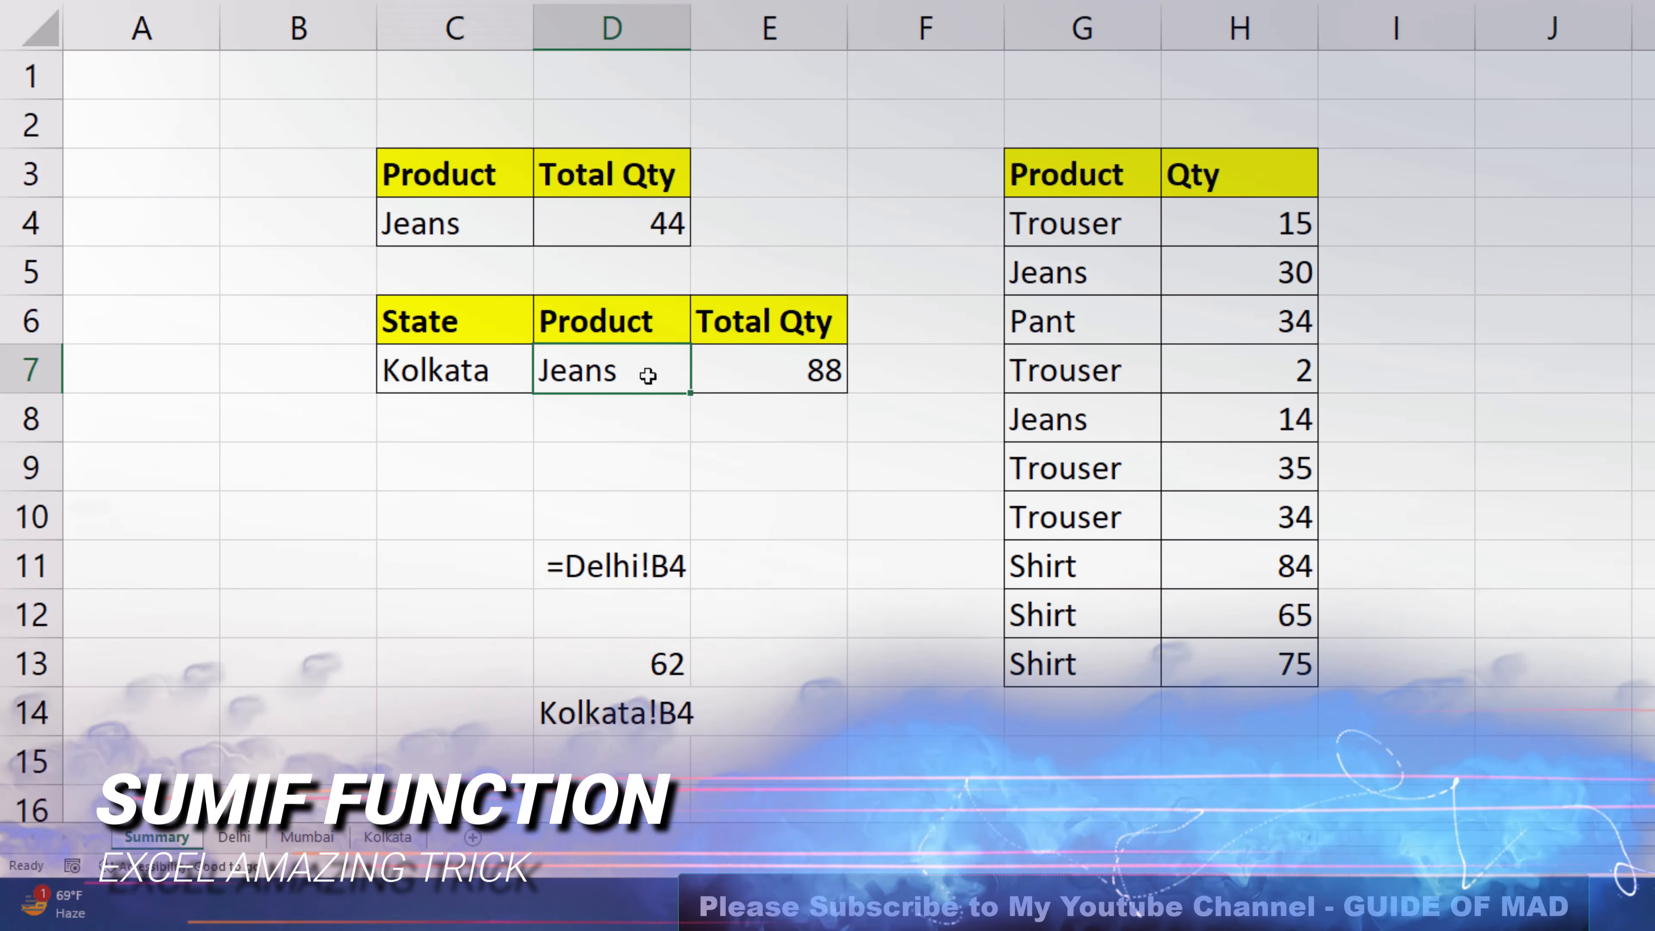
# Start replacing the product in cell D7 with a new entry beginning with "Tr".
pyautogui.write('tROU')
pyautogui.press('BackSpace')
pyautogui.press('BackSpace')
pyautogui.press('BackSpace')
pyautogui.press('BackSpace')
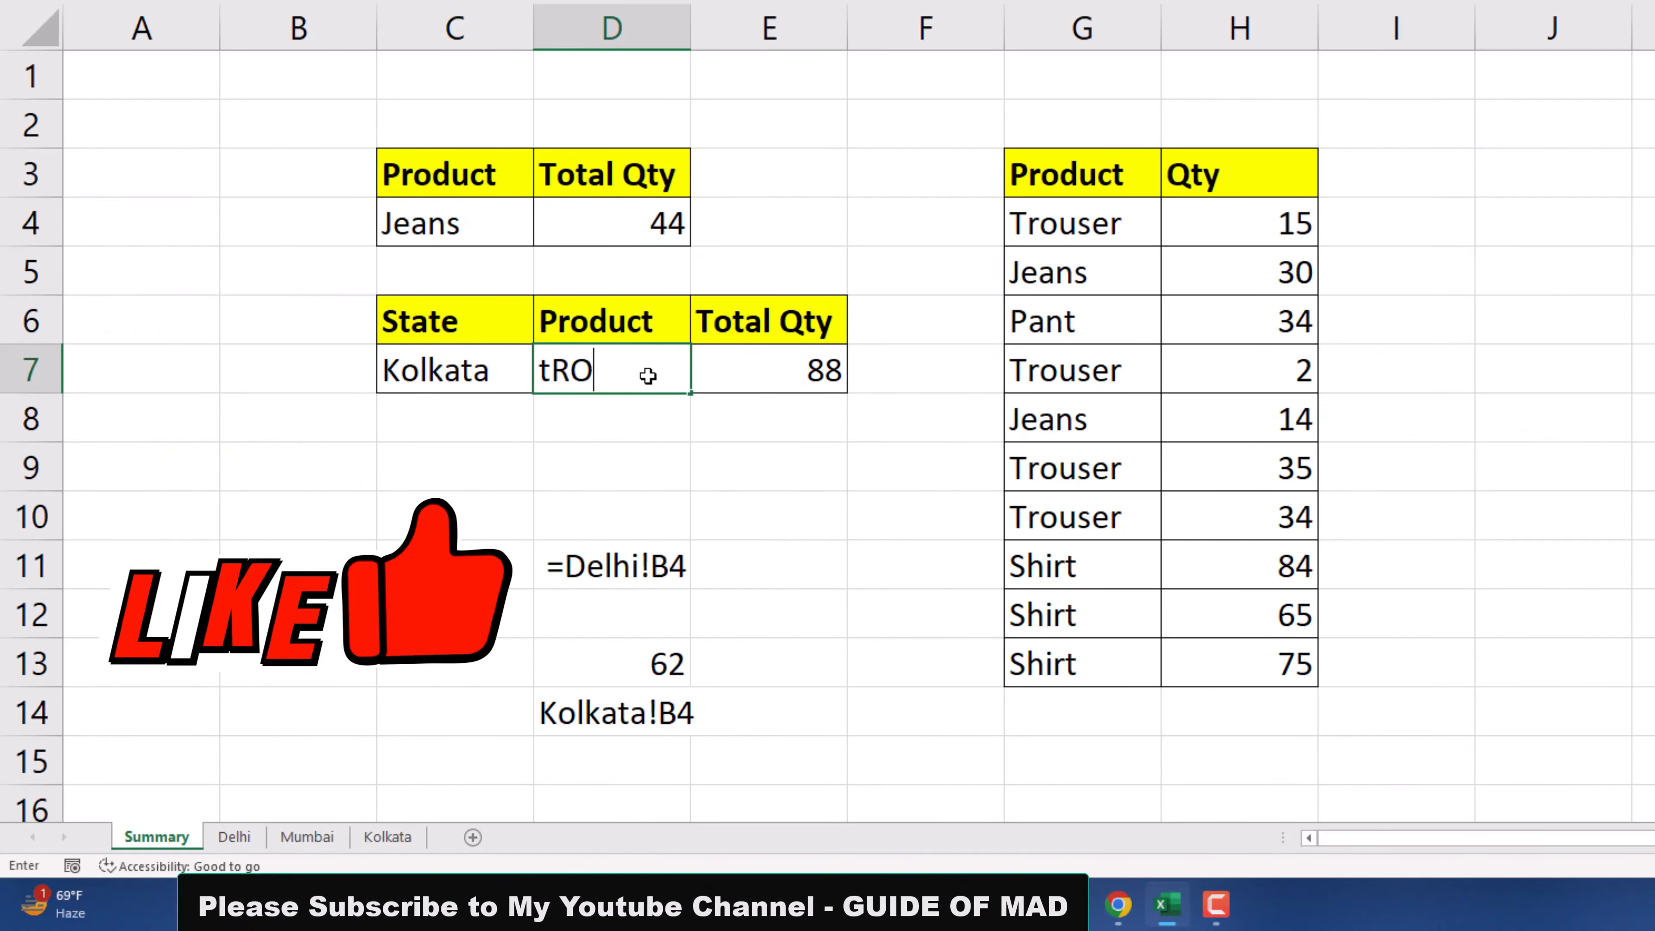
pyautogui.write('Tr')
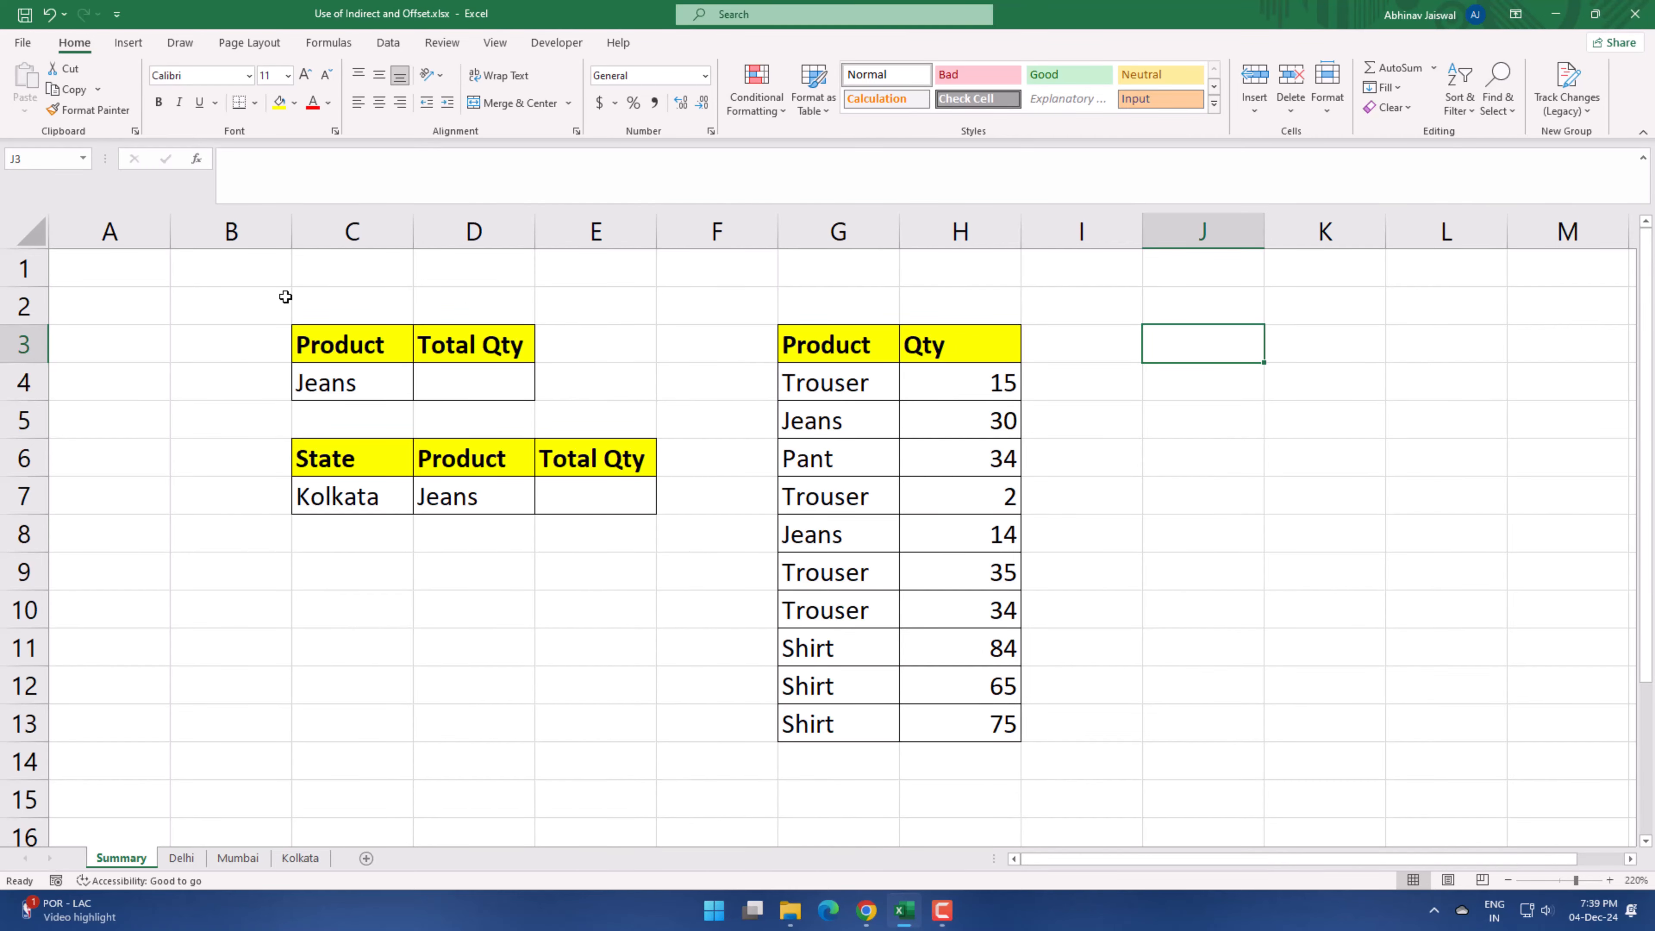
# Enter =SUMIF(G4:G13,C4,H4:H13) in cell D4 to total the quantity for the product in C4.
pyautogui.click(336, 259)
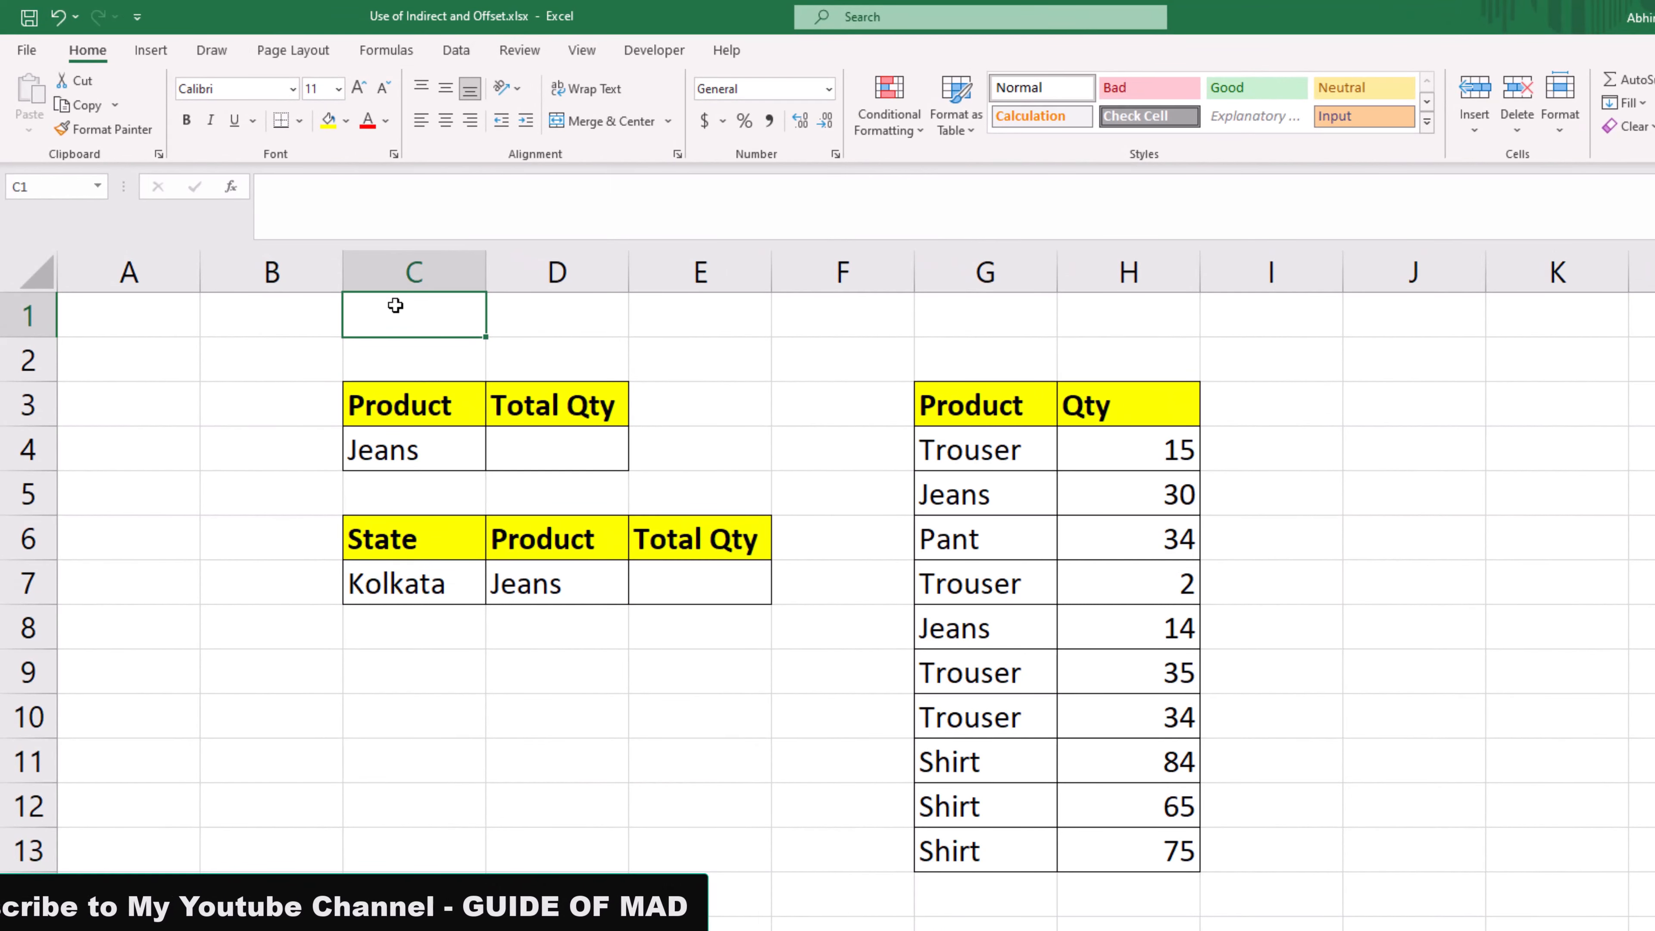
pyautogui.click(558, 454)
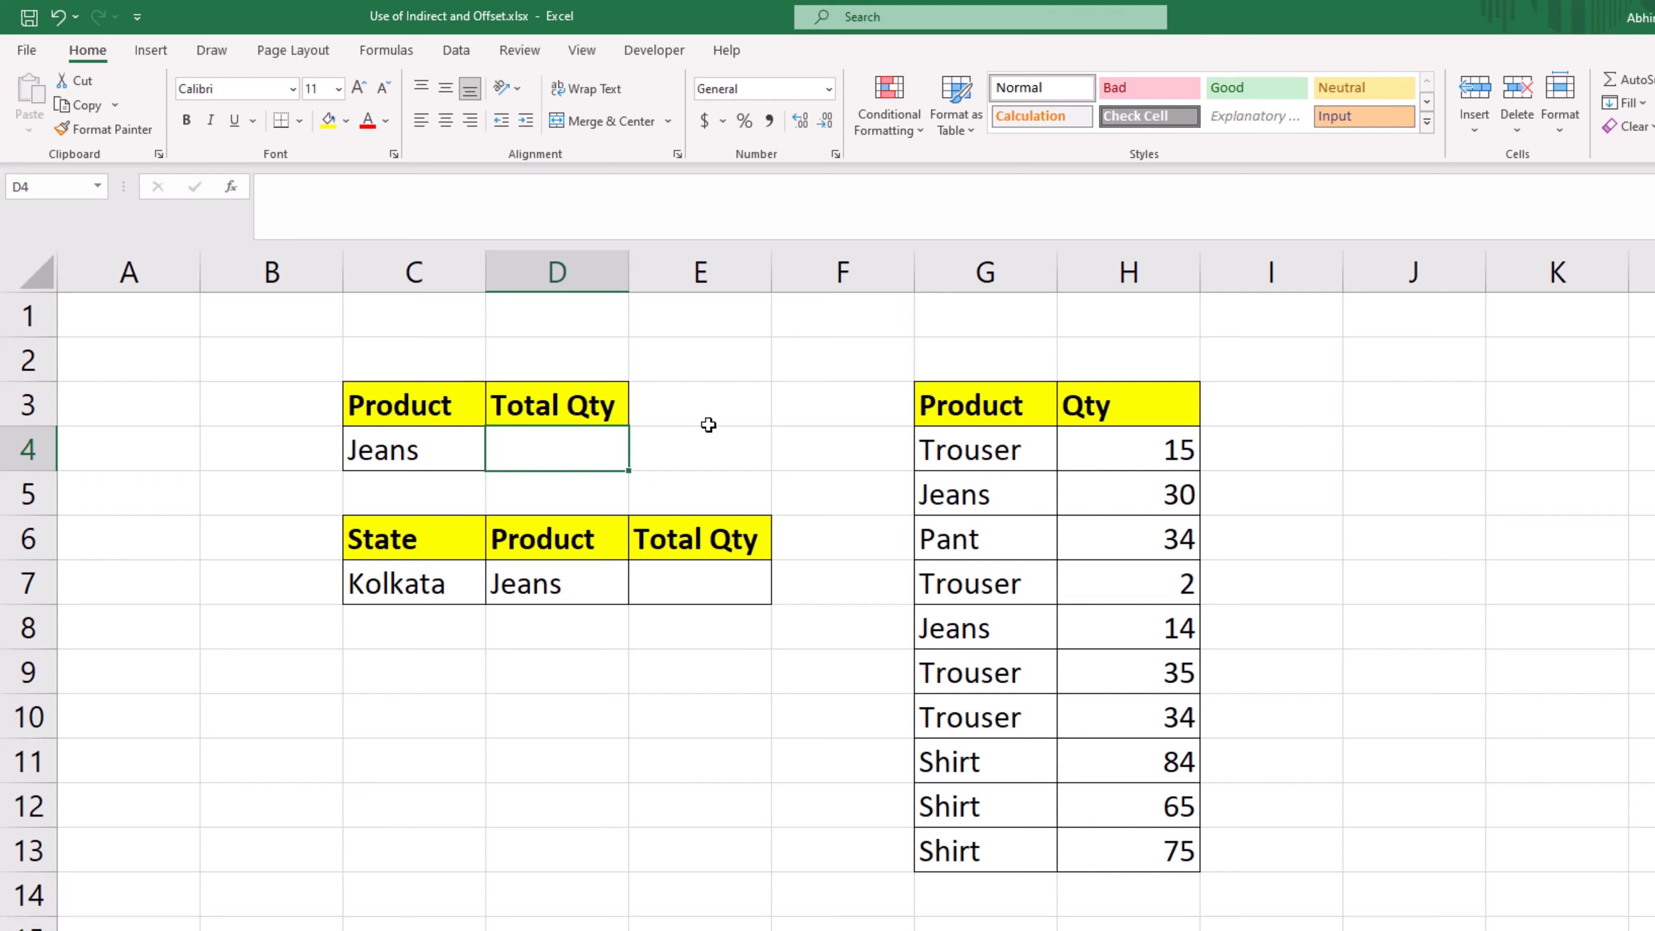
pyautogui.write('=sumif')
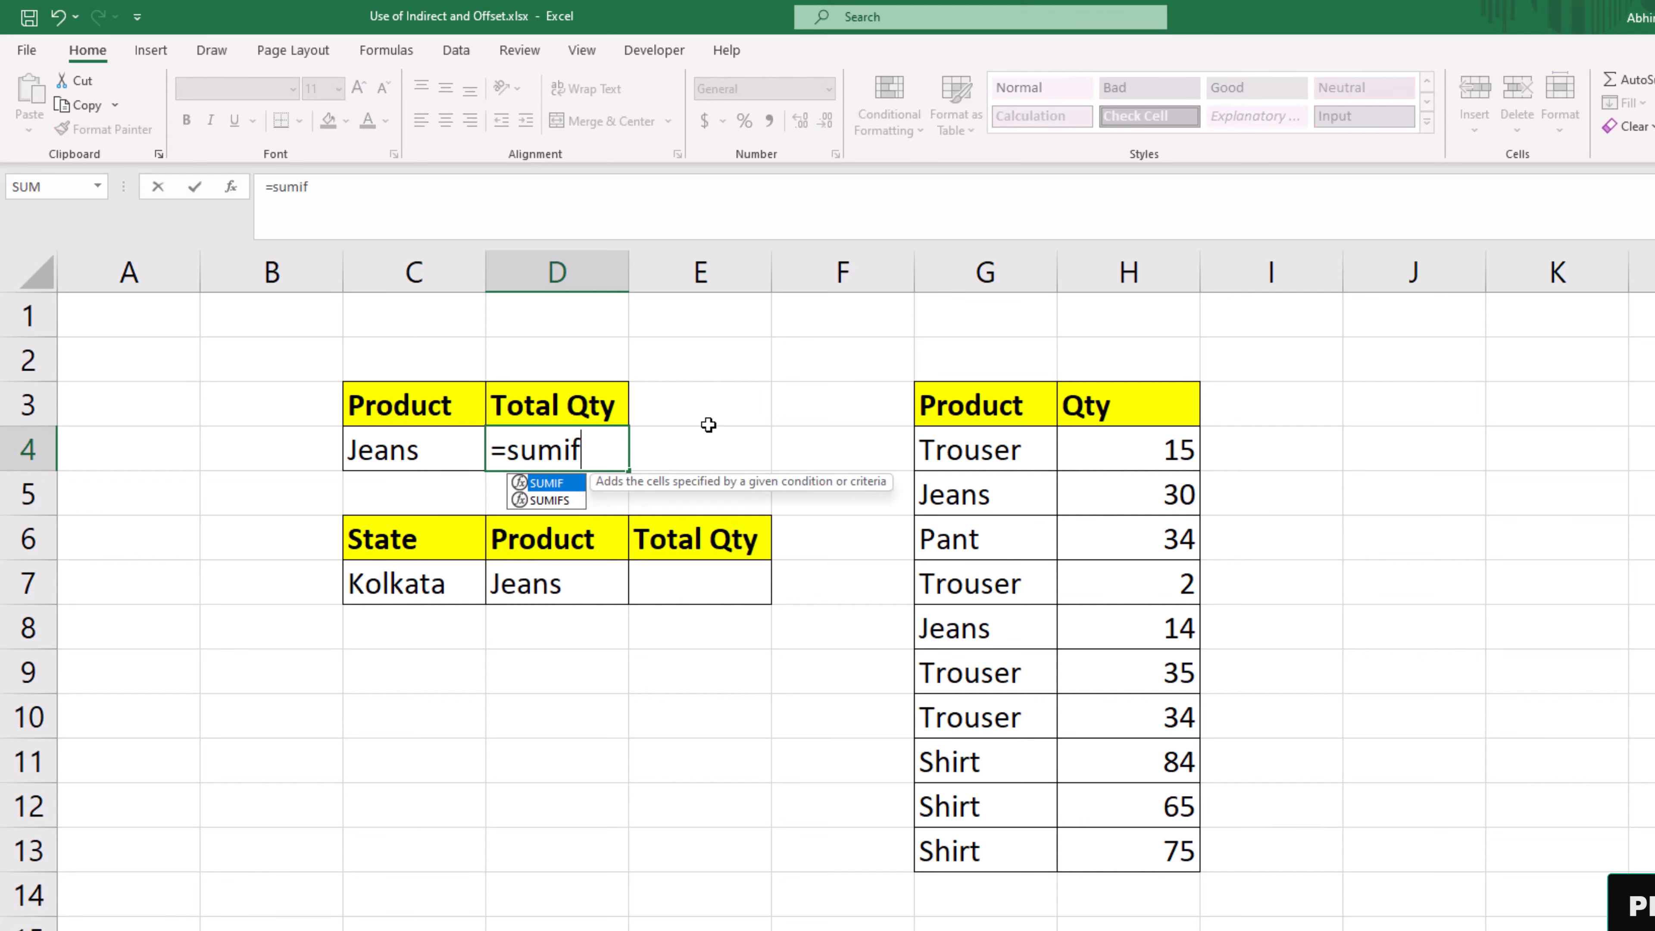
pyautogui.press('Tab')
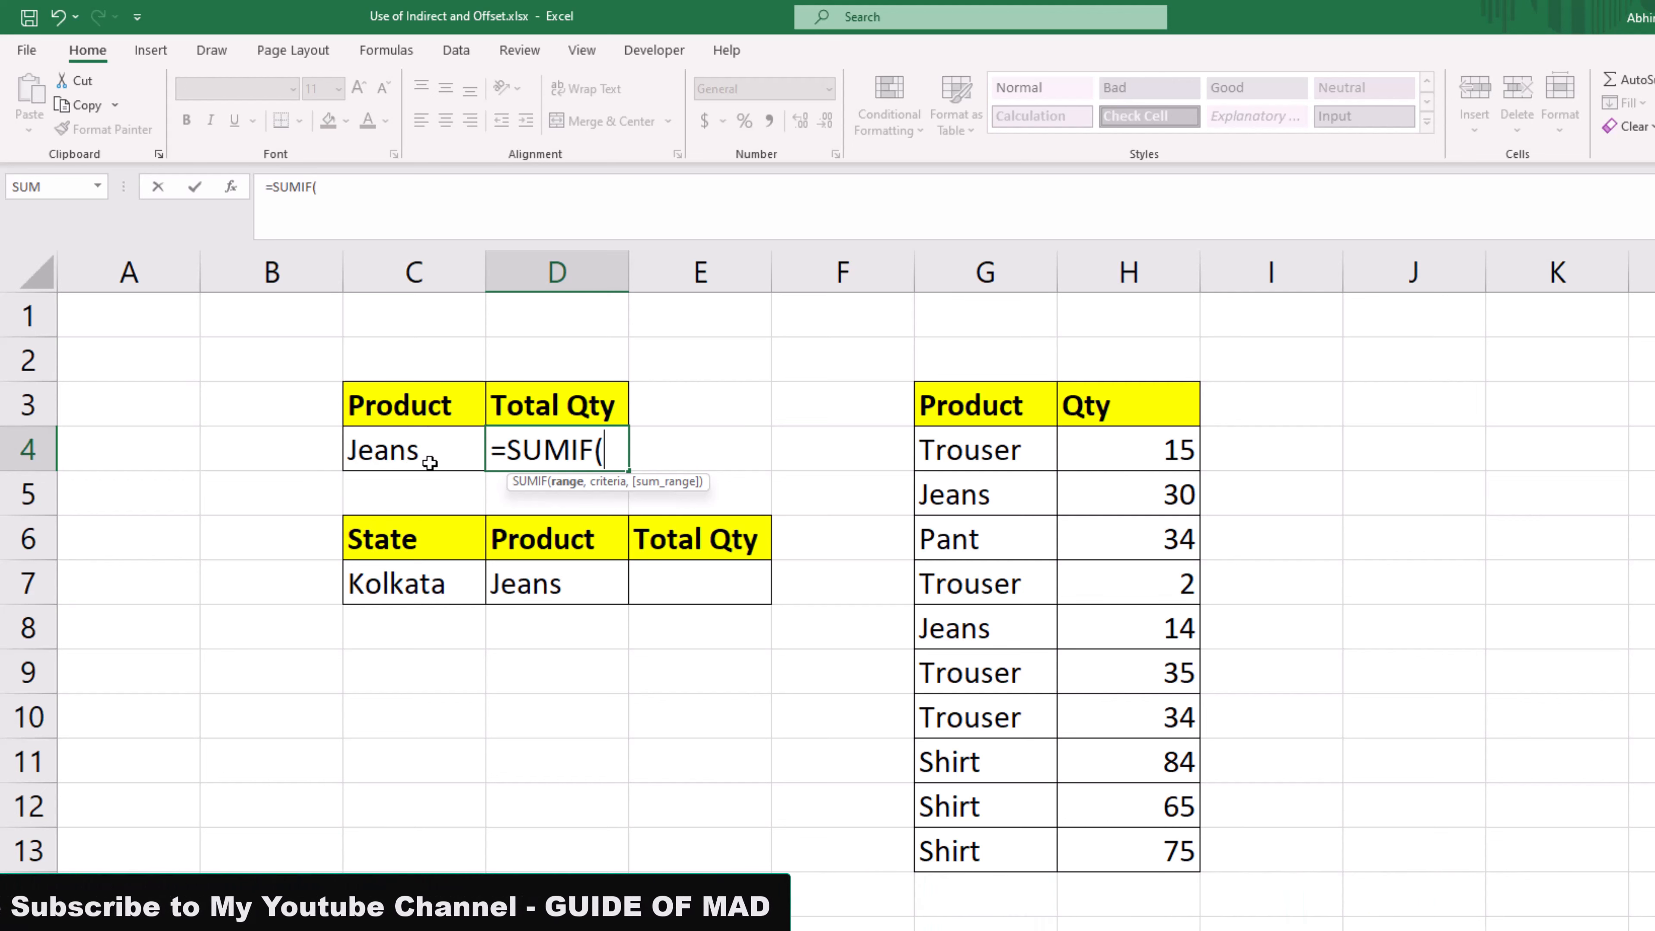
pyautogui.moveTo(977, 453); pyautogui.dragTo(982, 861)
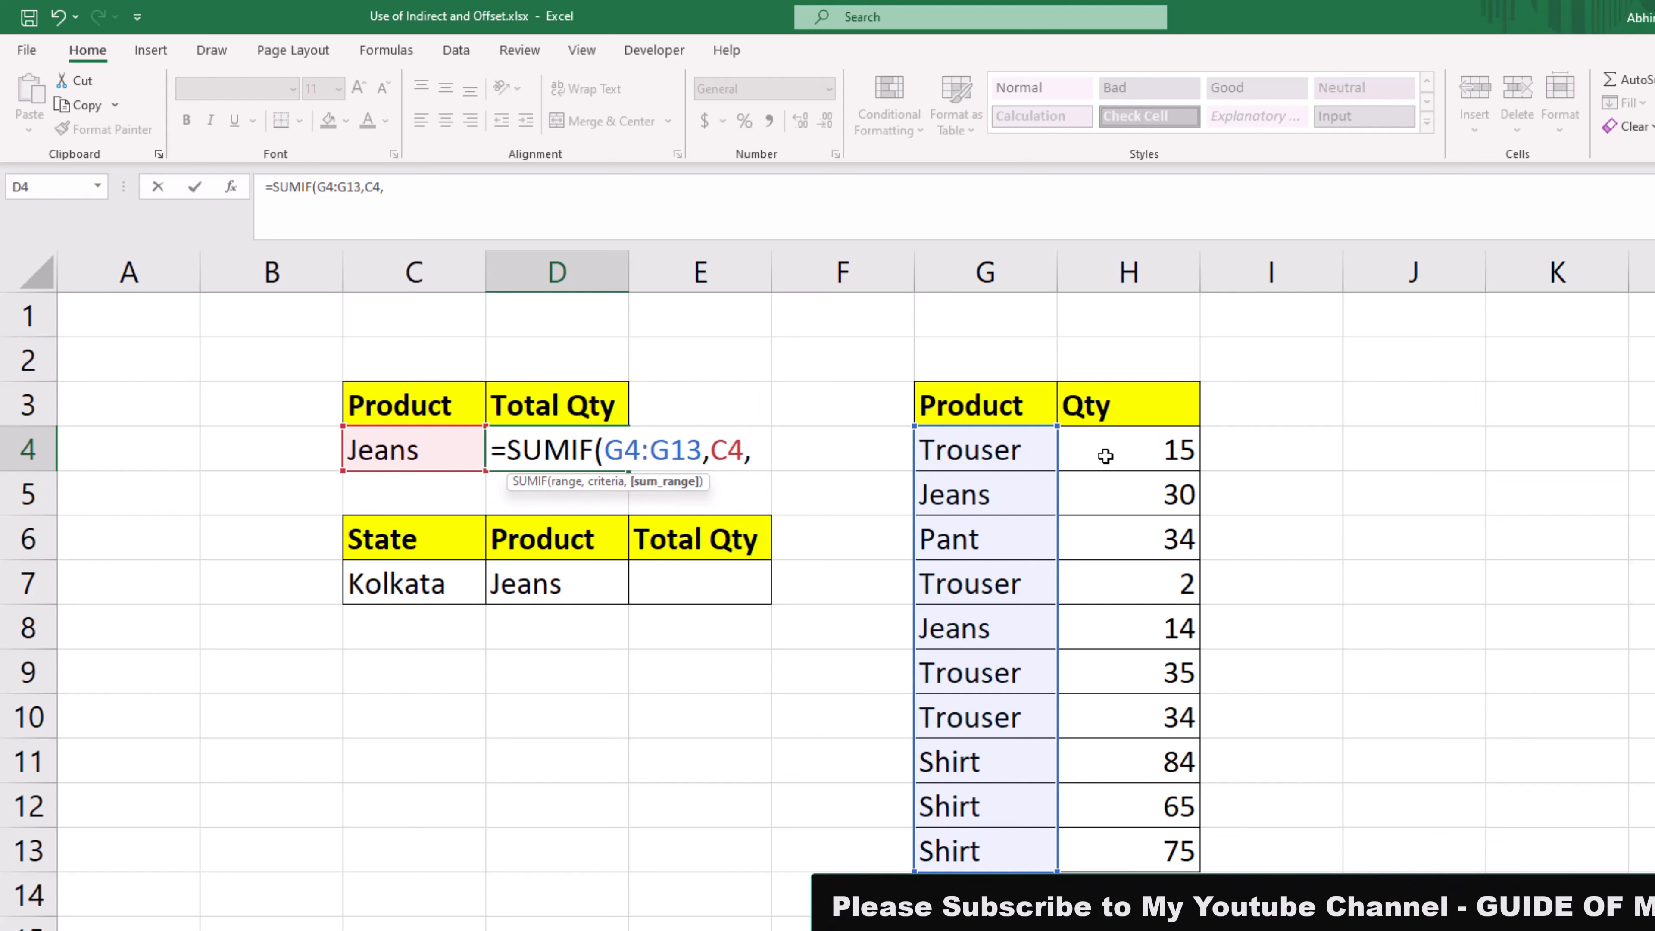
pyautogui.moveTo(1105, 458); pyautogui.dragTo(1118, 854)
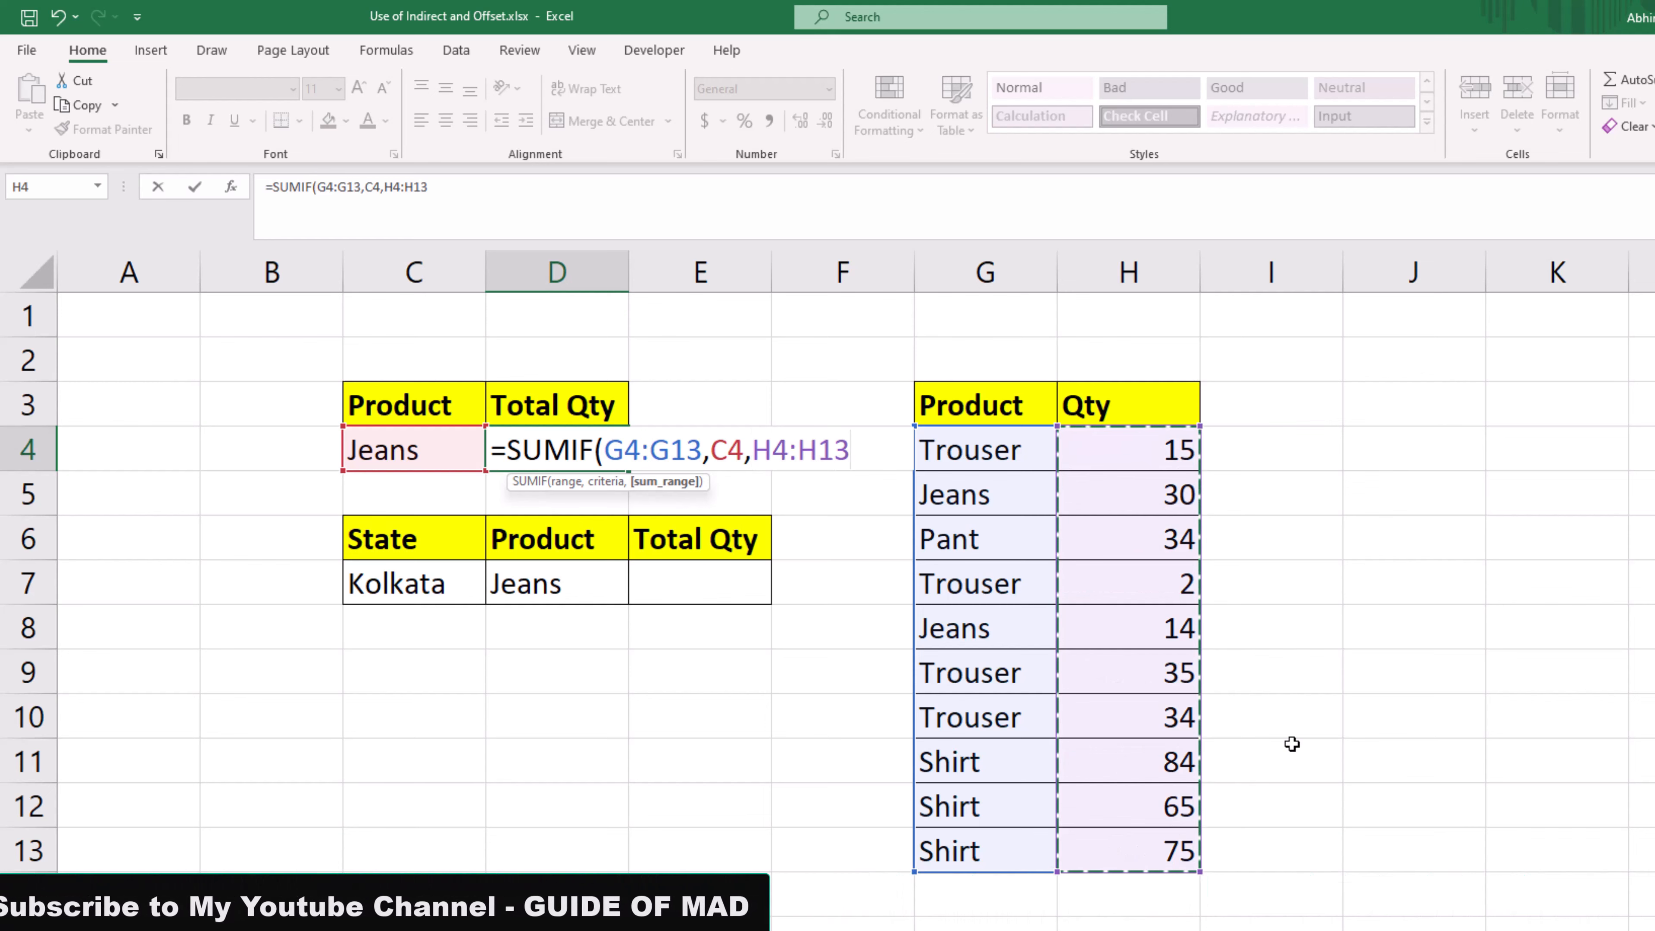
pyautogui.press('Return')
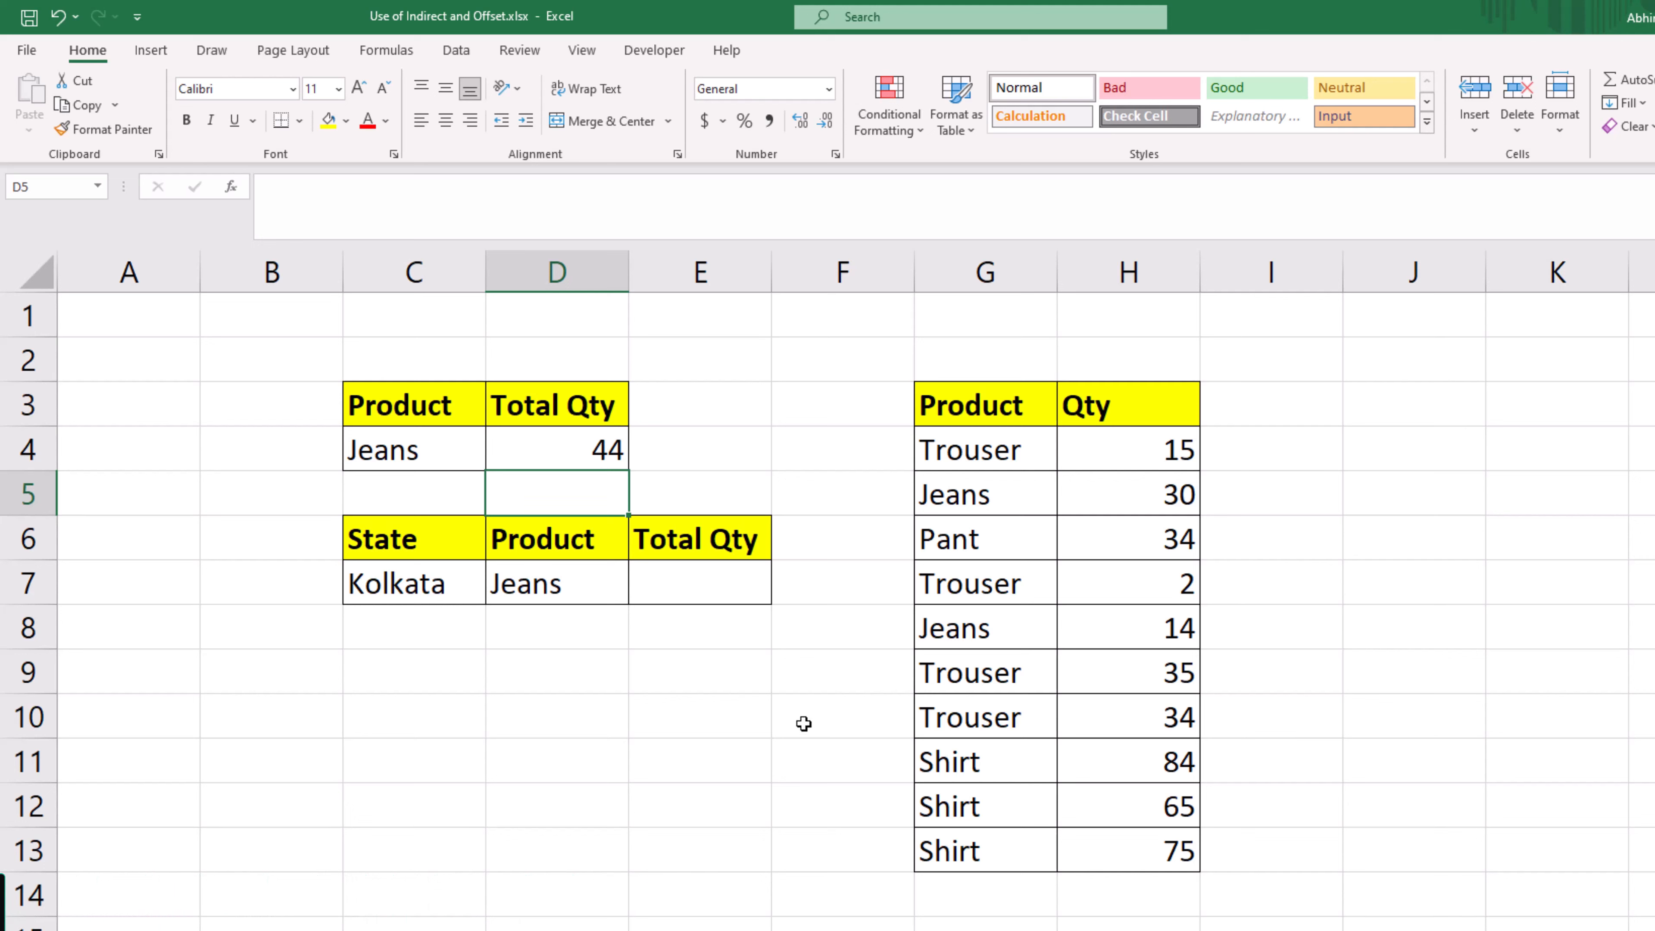
# Choose Delhi as the State in cell C7, then go over the Product and Total Qty cells in that row.
pyautogui.click(714, 581)
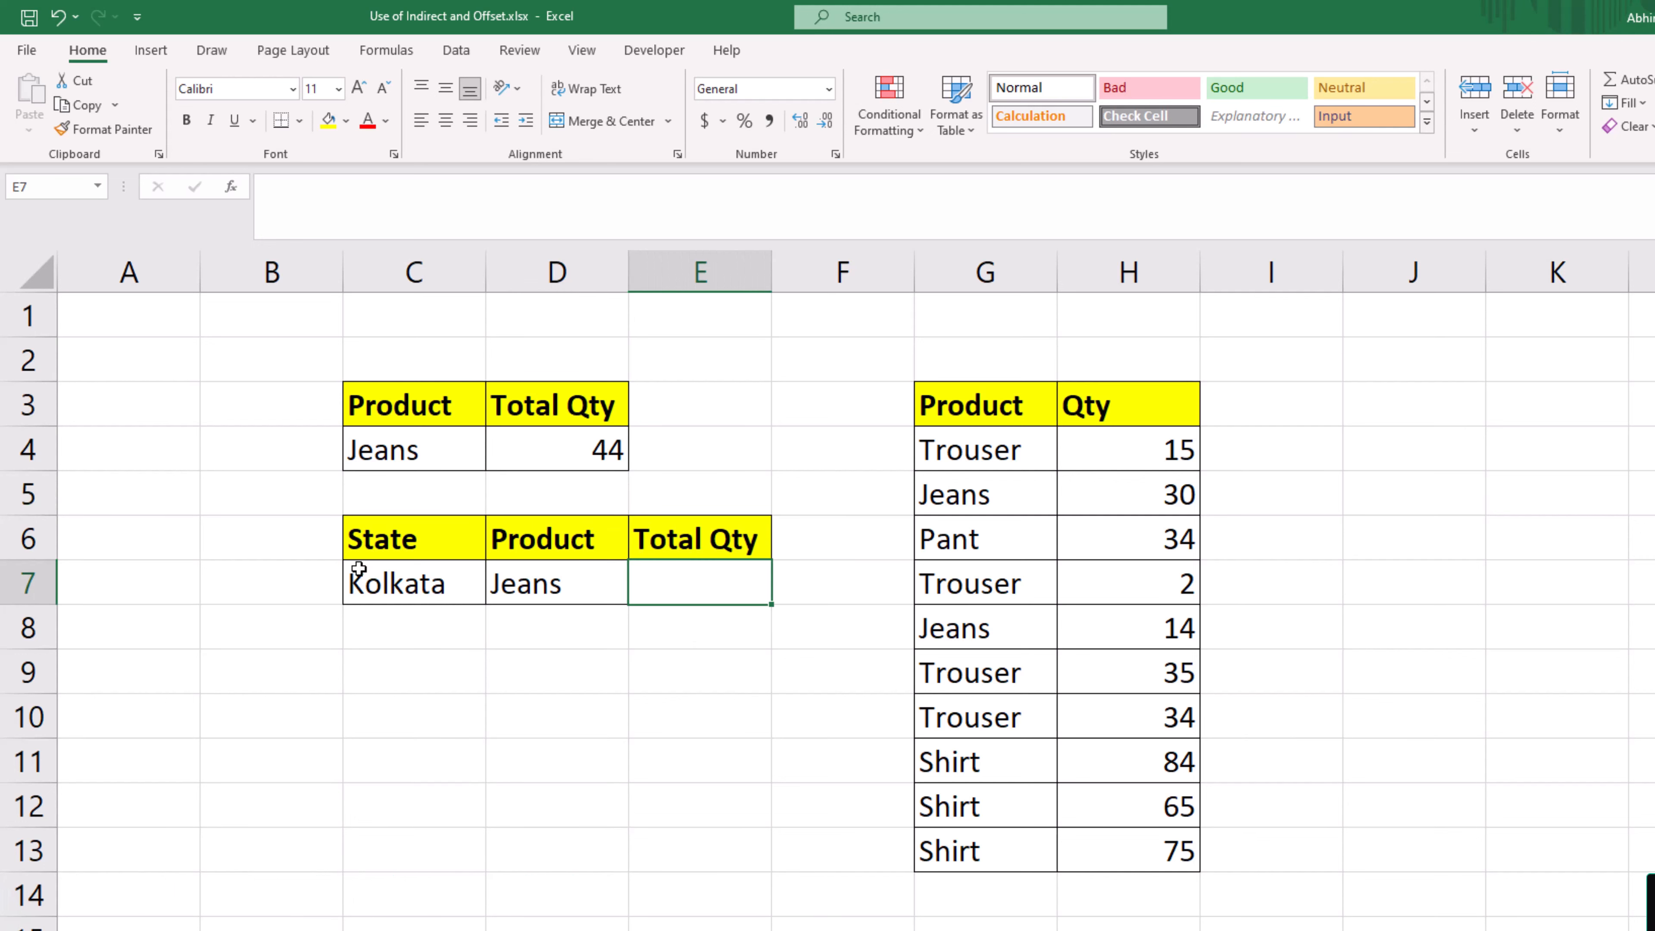
pyautogui.click(407, 591)
pyautogui.click(496, 597)
pyautogui.click(388, 627)
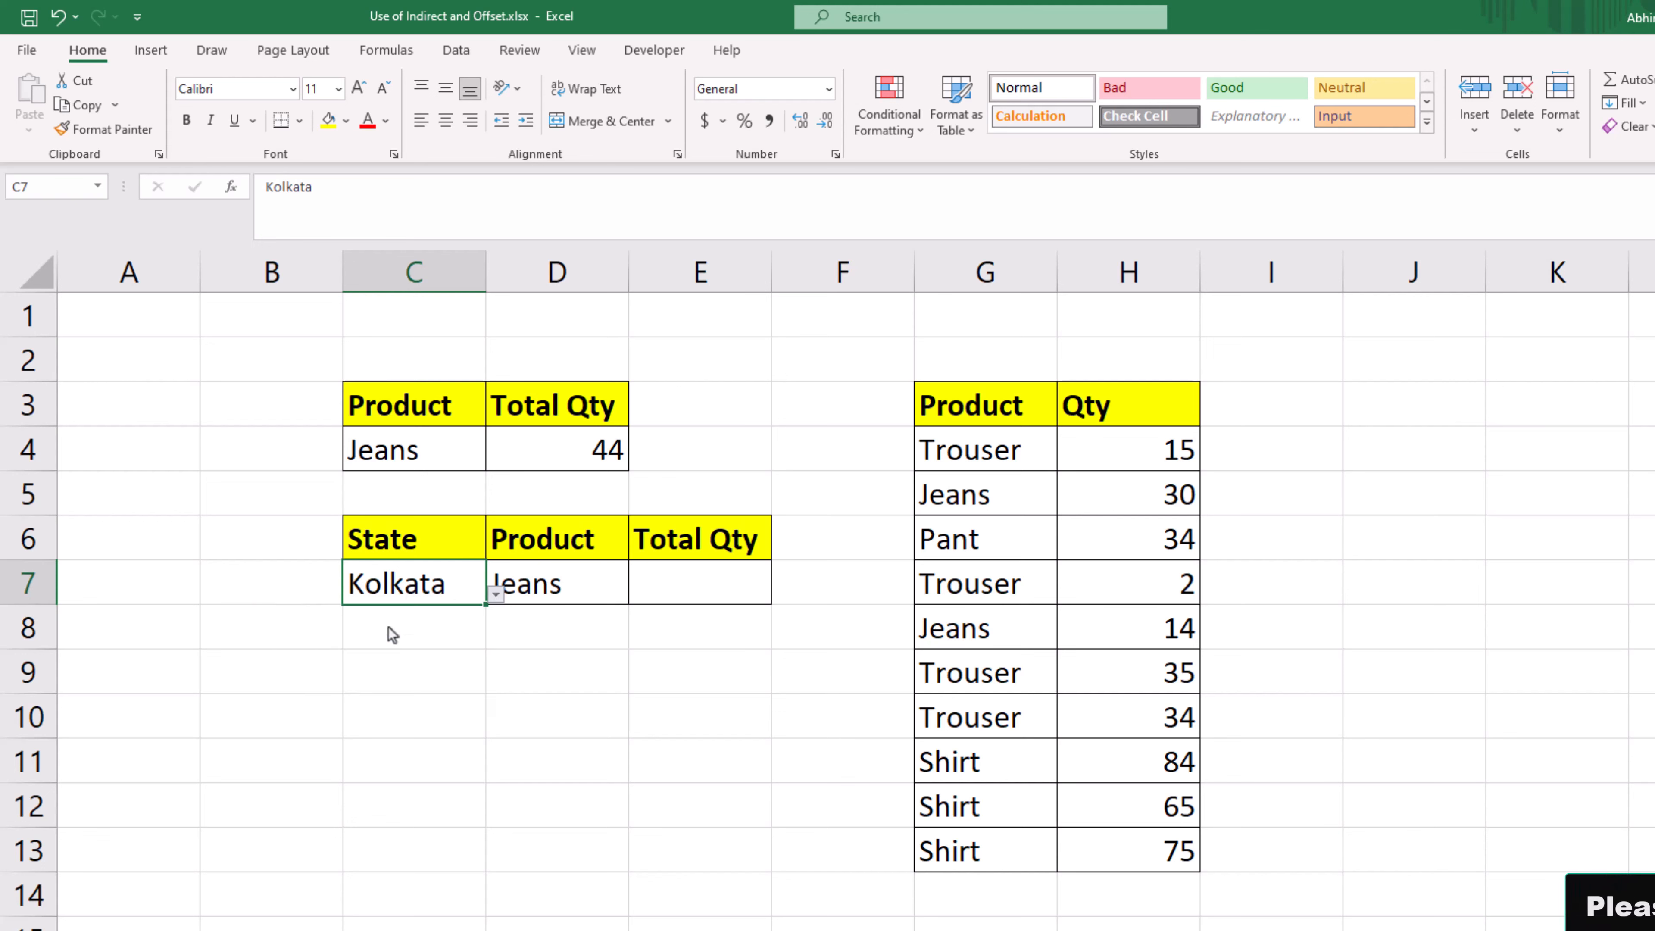
pyautogui.click(678, 585)
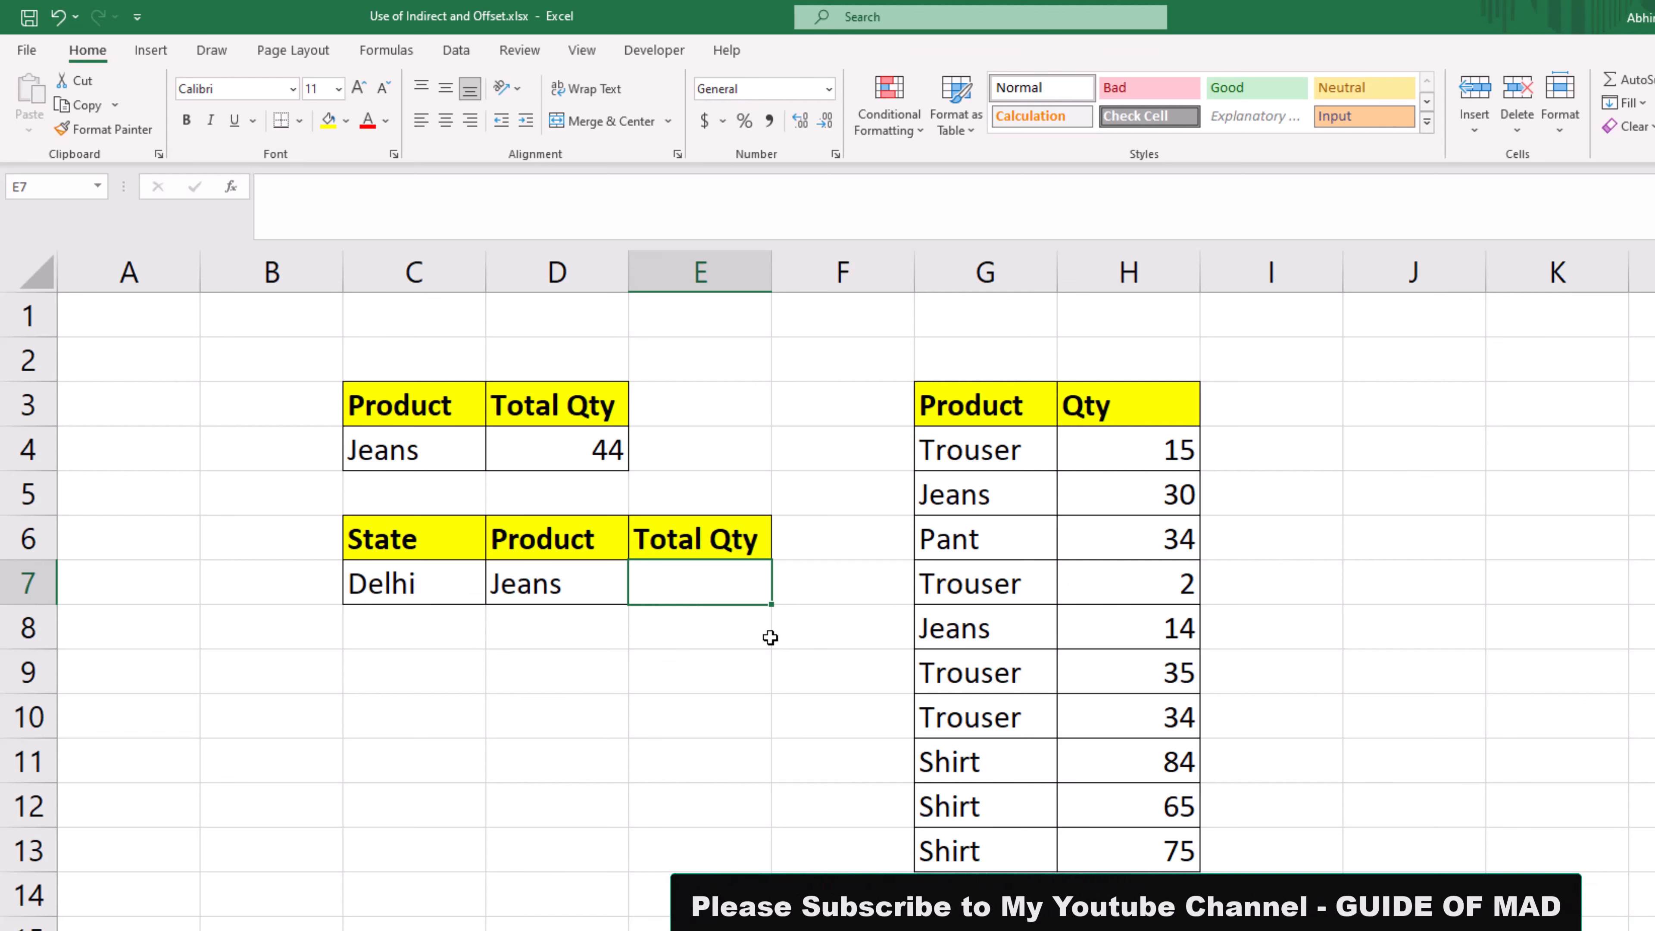
pyautogui.click(385, 600)
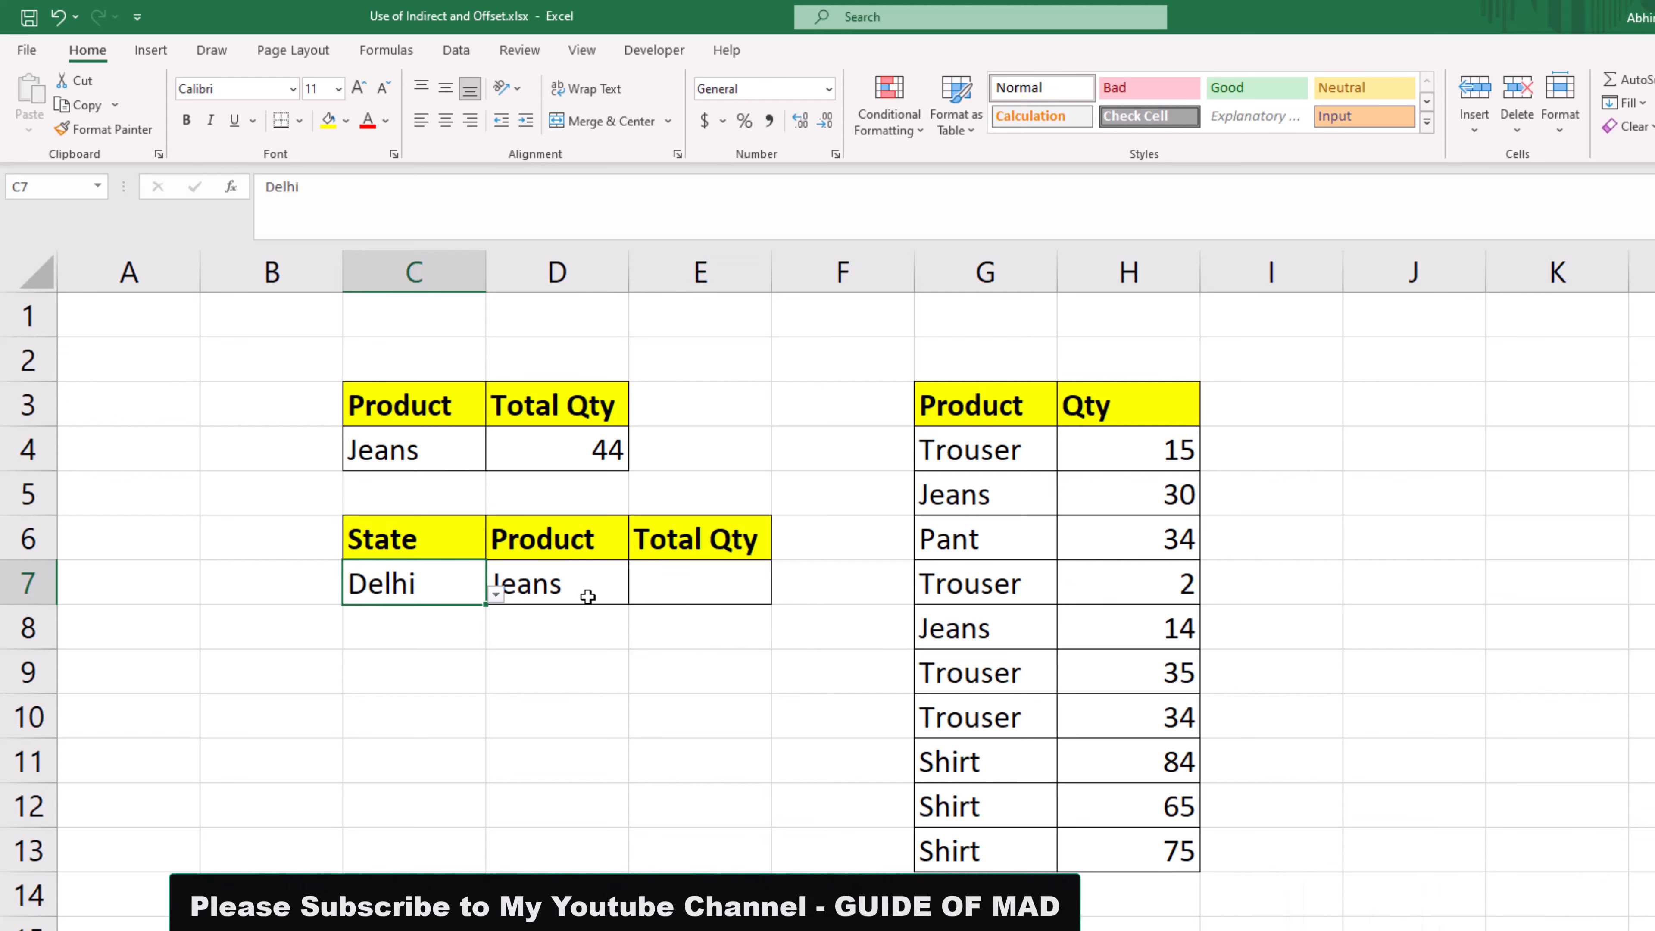
pyautogui.click(584, 592)
pyautogui.click(746, 594)
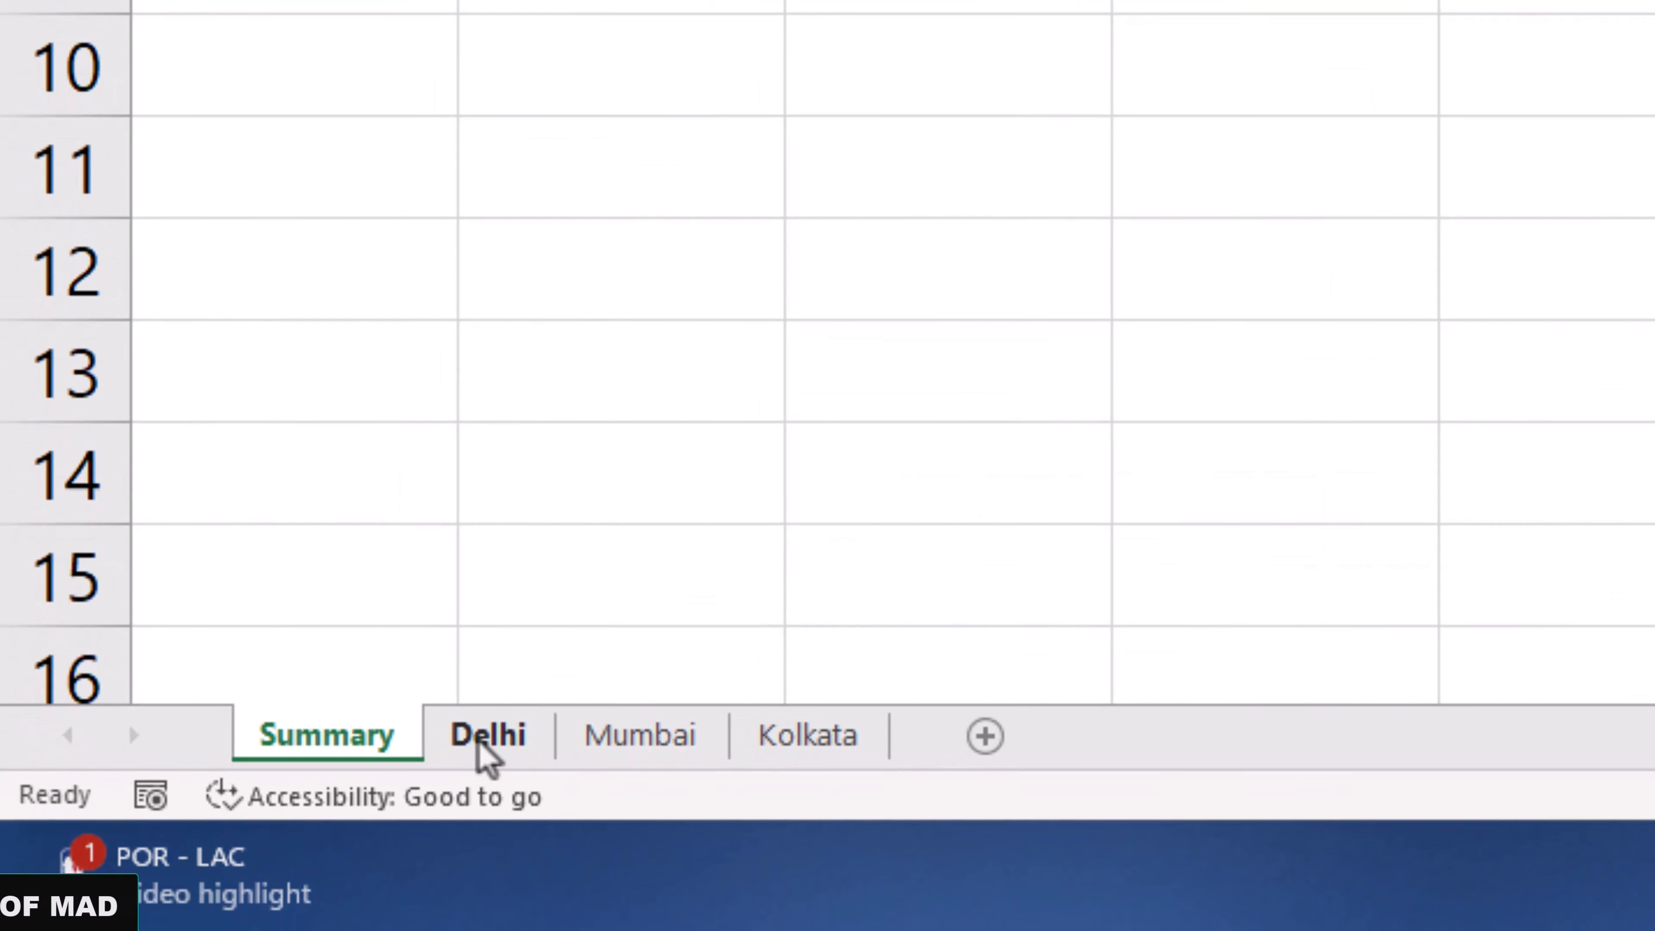
# Review the product and quantity tables on the Delhi, Mumbai and Kolkata sheets, then return to the Summary sheet.
pyautogui.click(481, 747)
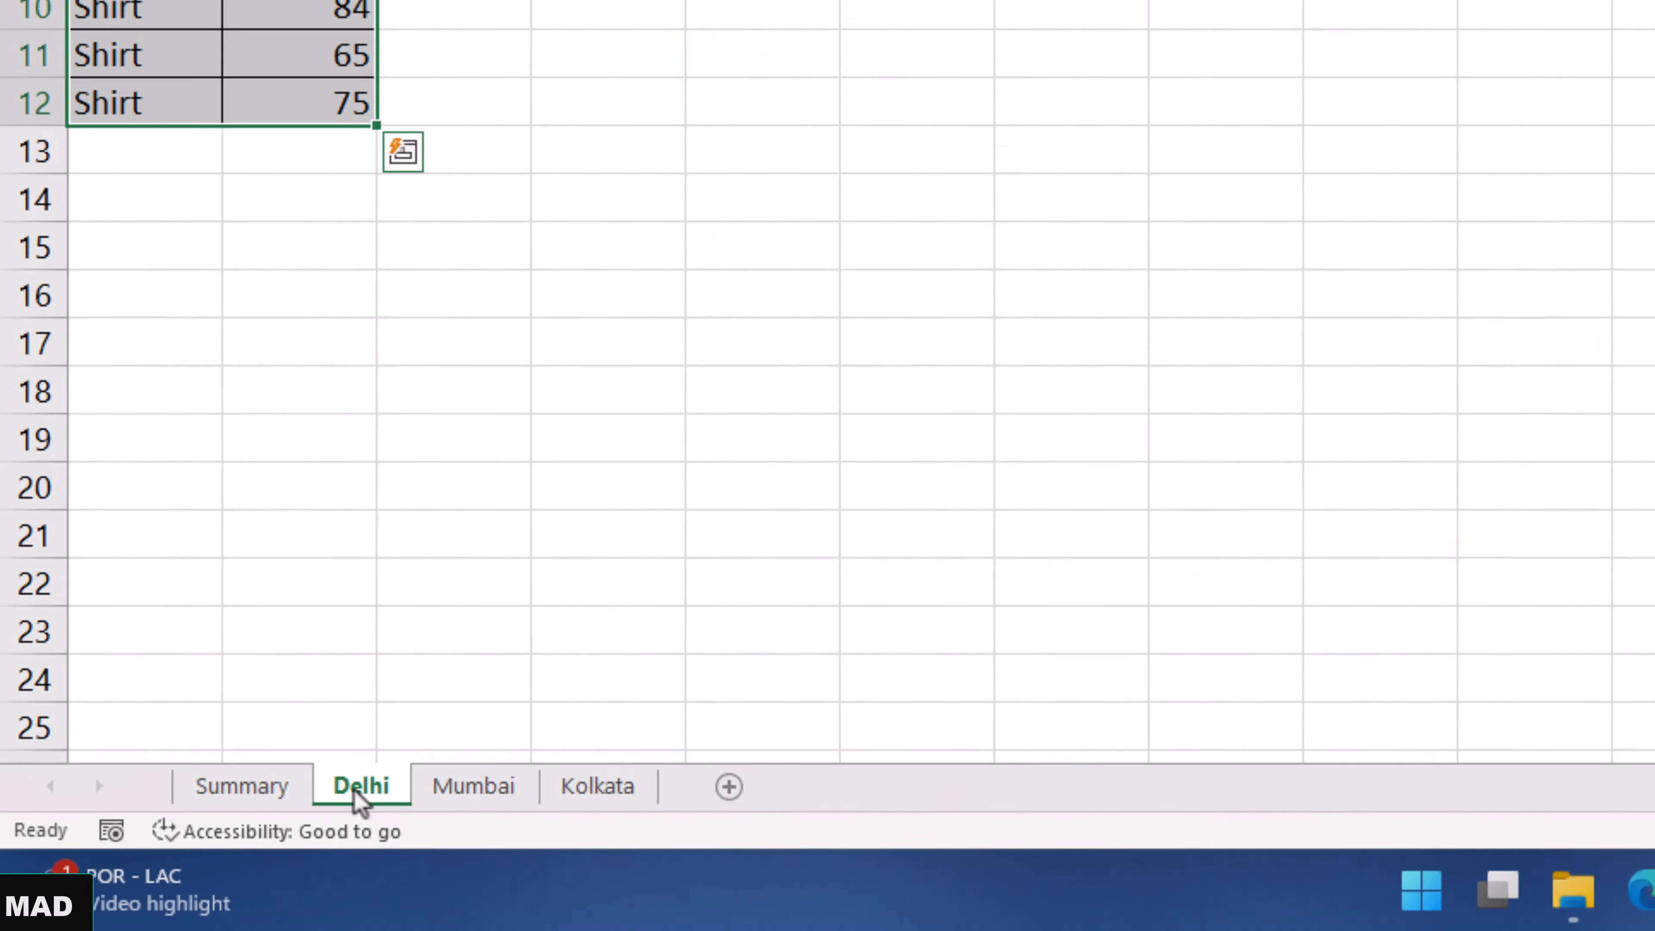
pyautogui.click(640, 735)
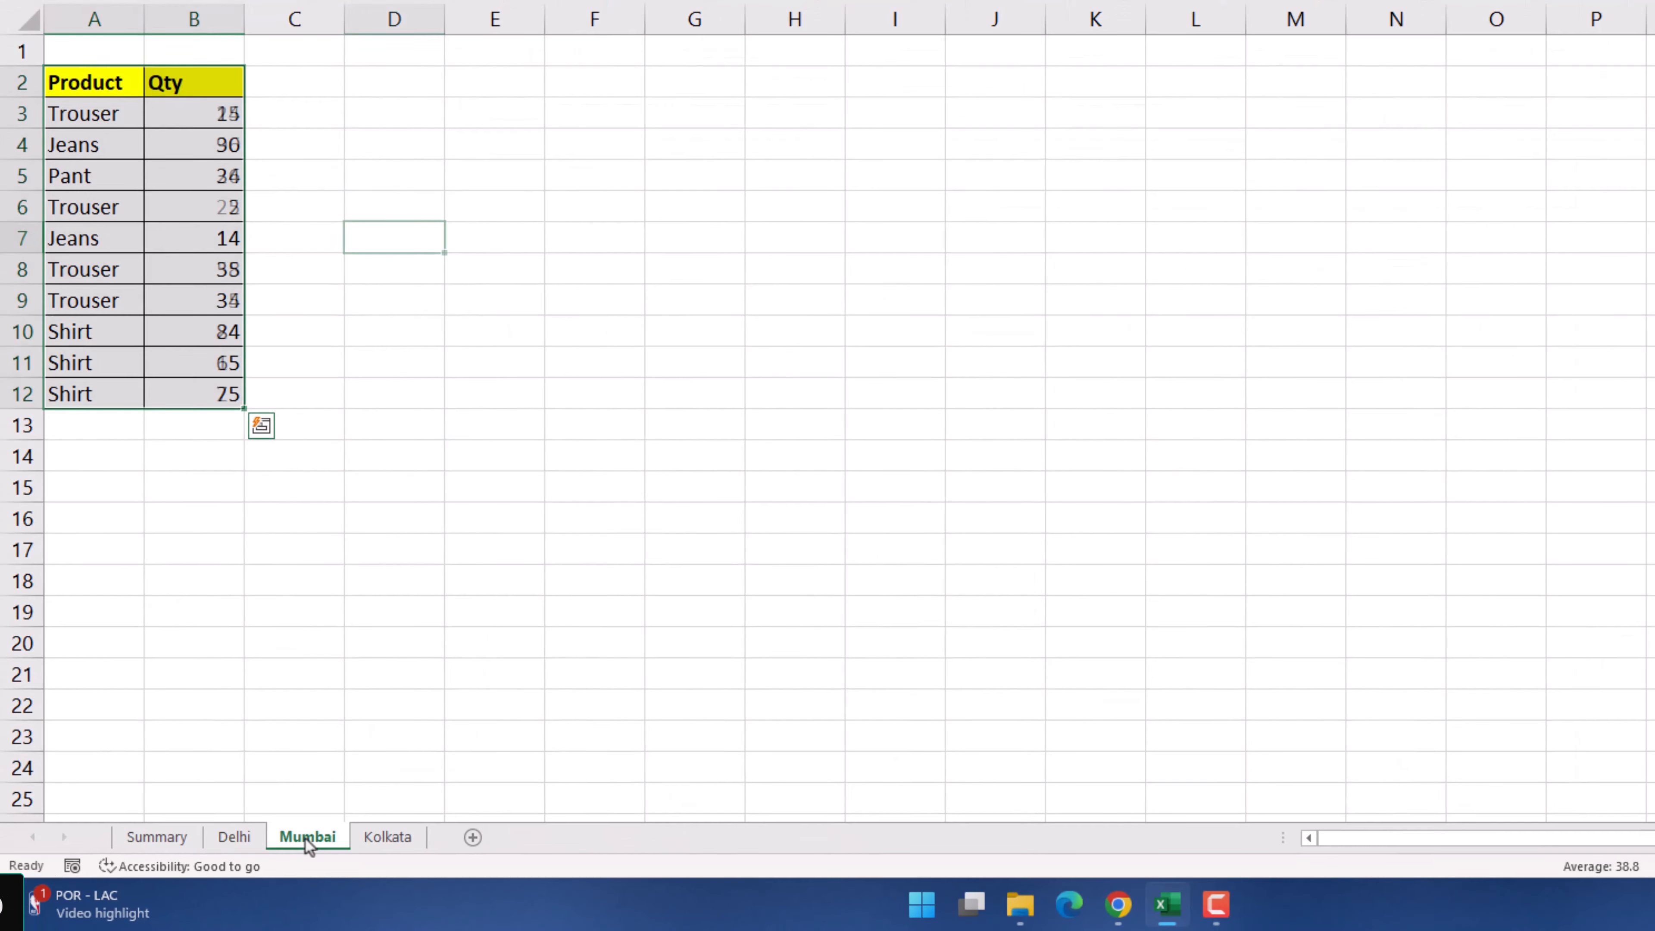
pyautogui.click(387, 836)
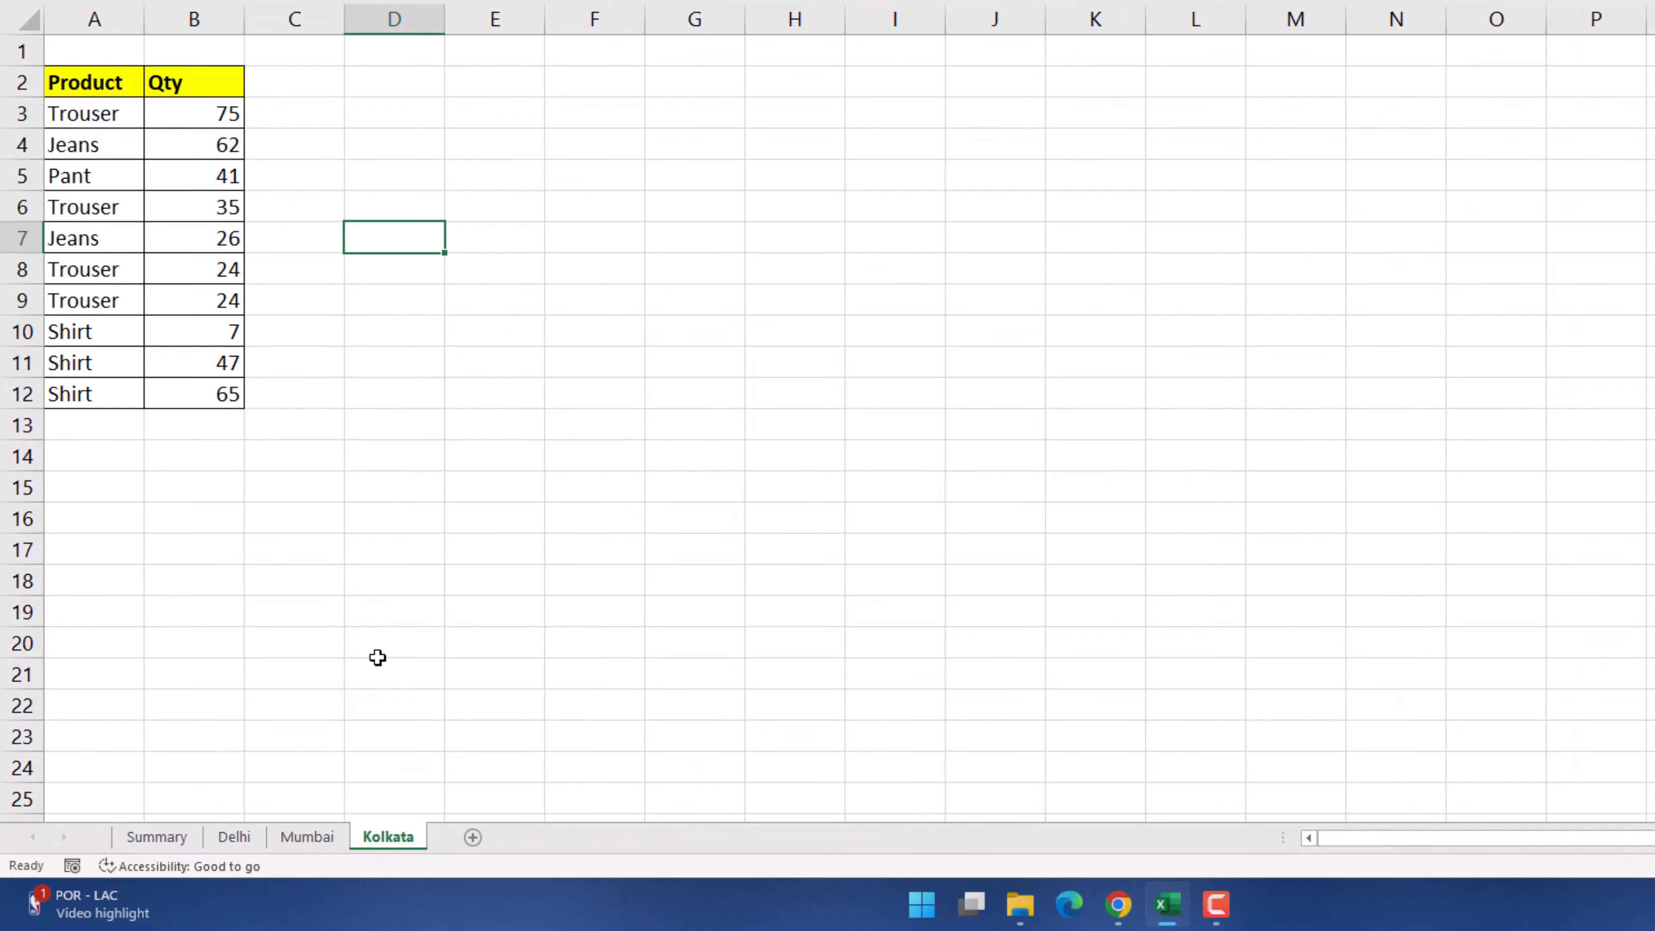
pyautogui.scroll(4, 377, 658)
pyautogui.click(331, 841)
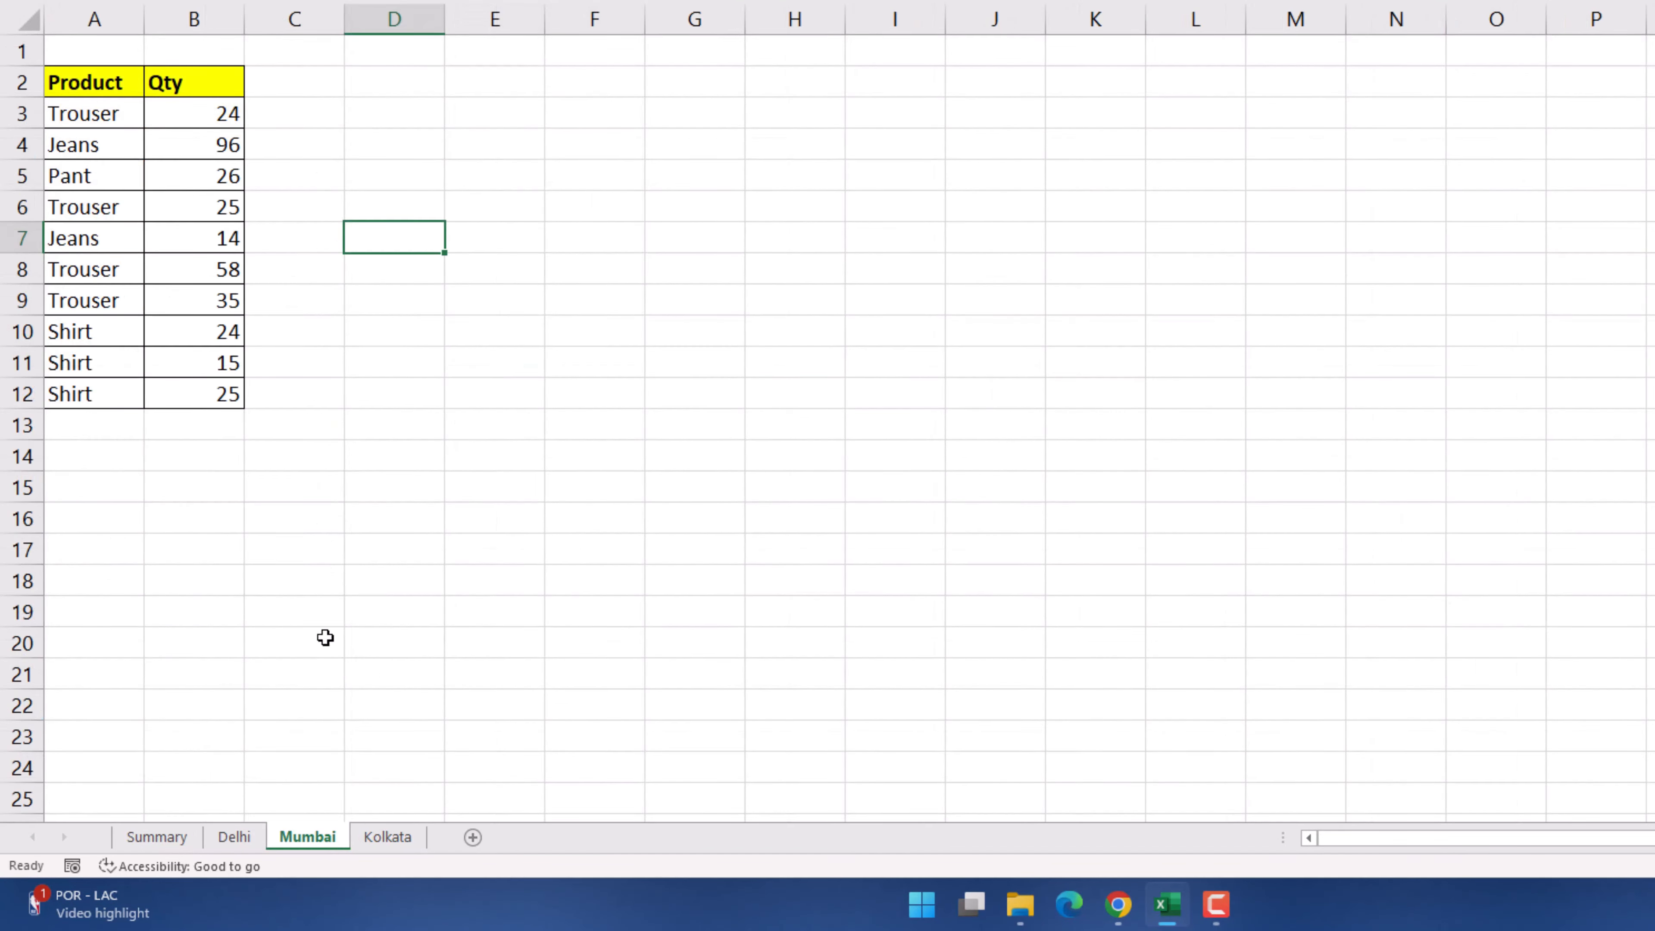
pyautogui.scroll(3, 325, 635)
pyautogui.click(234, 837)
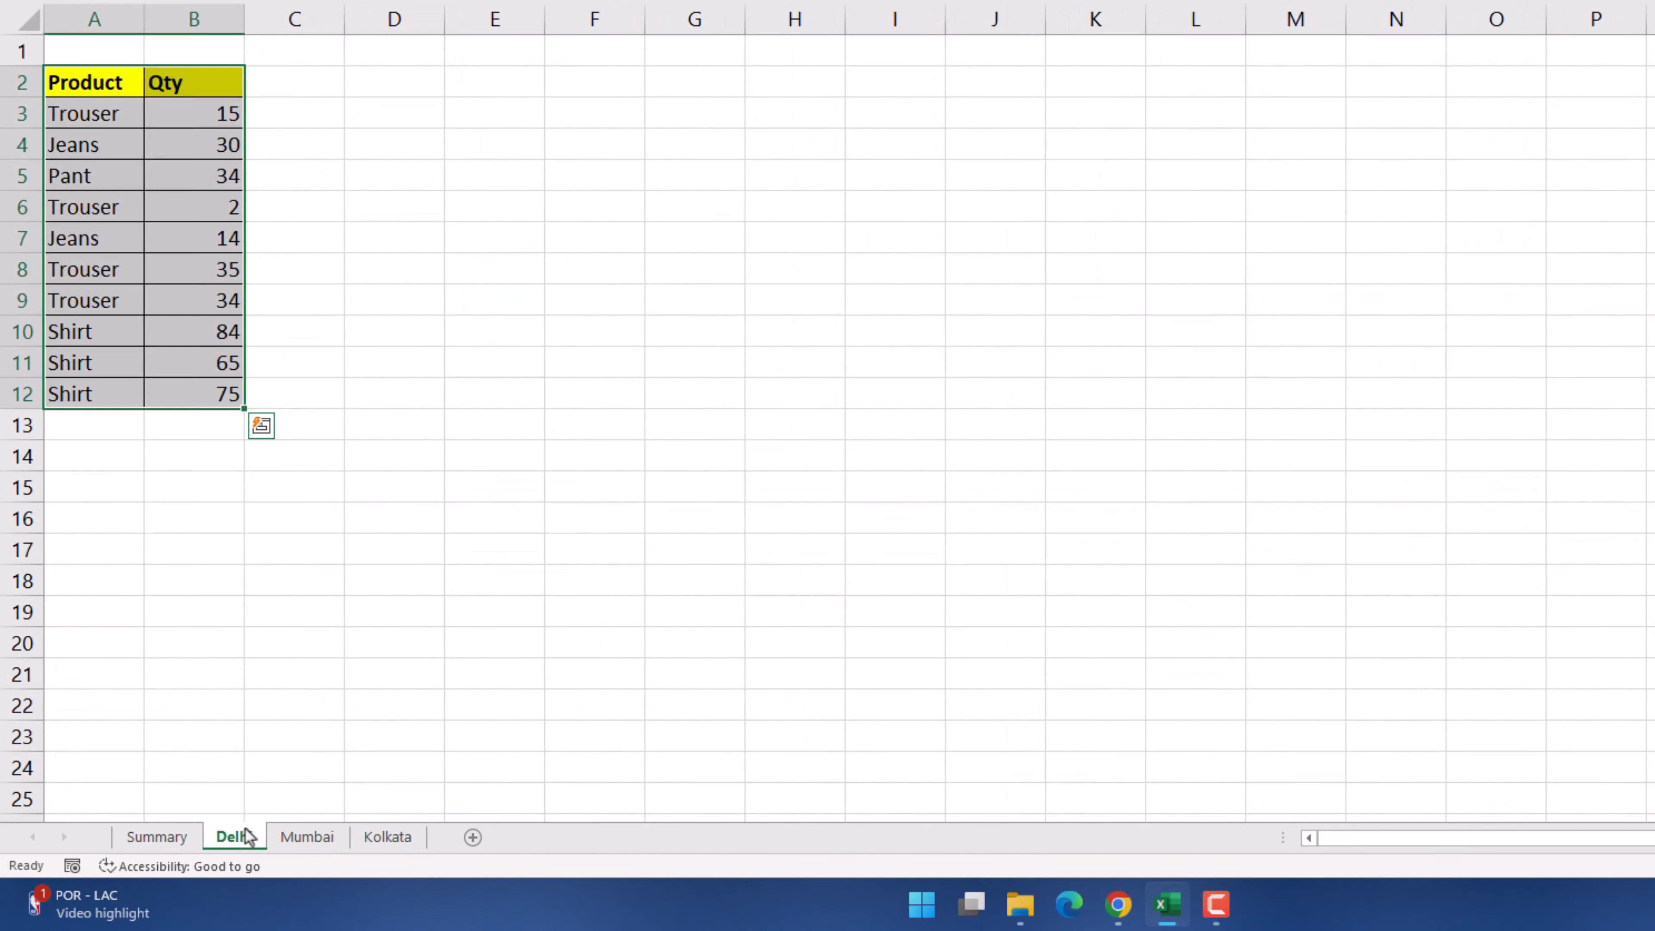
pyautogui.scroll(3, 270, 716)
pyautogui.click(189, 838)
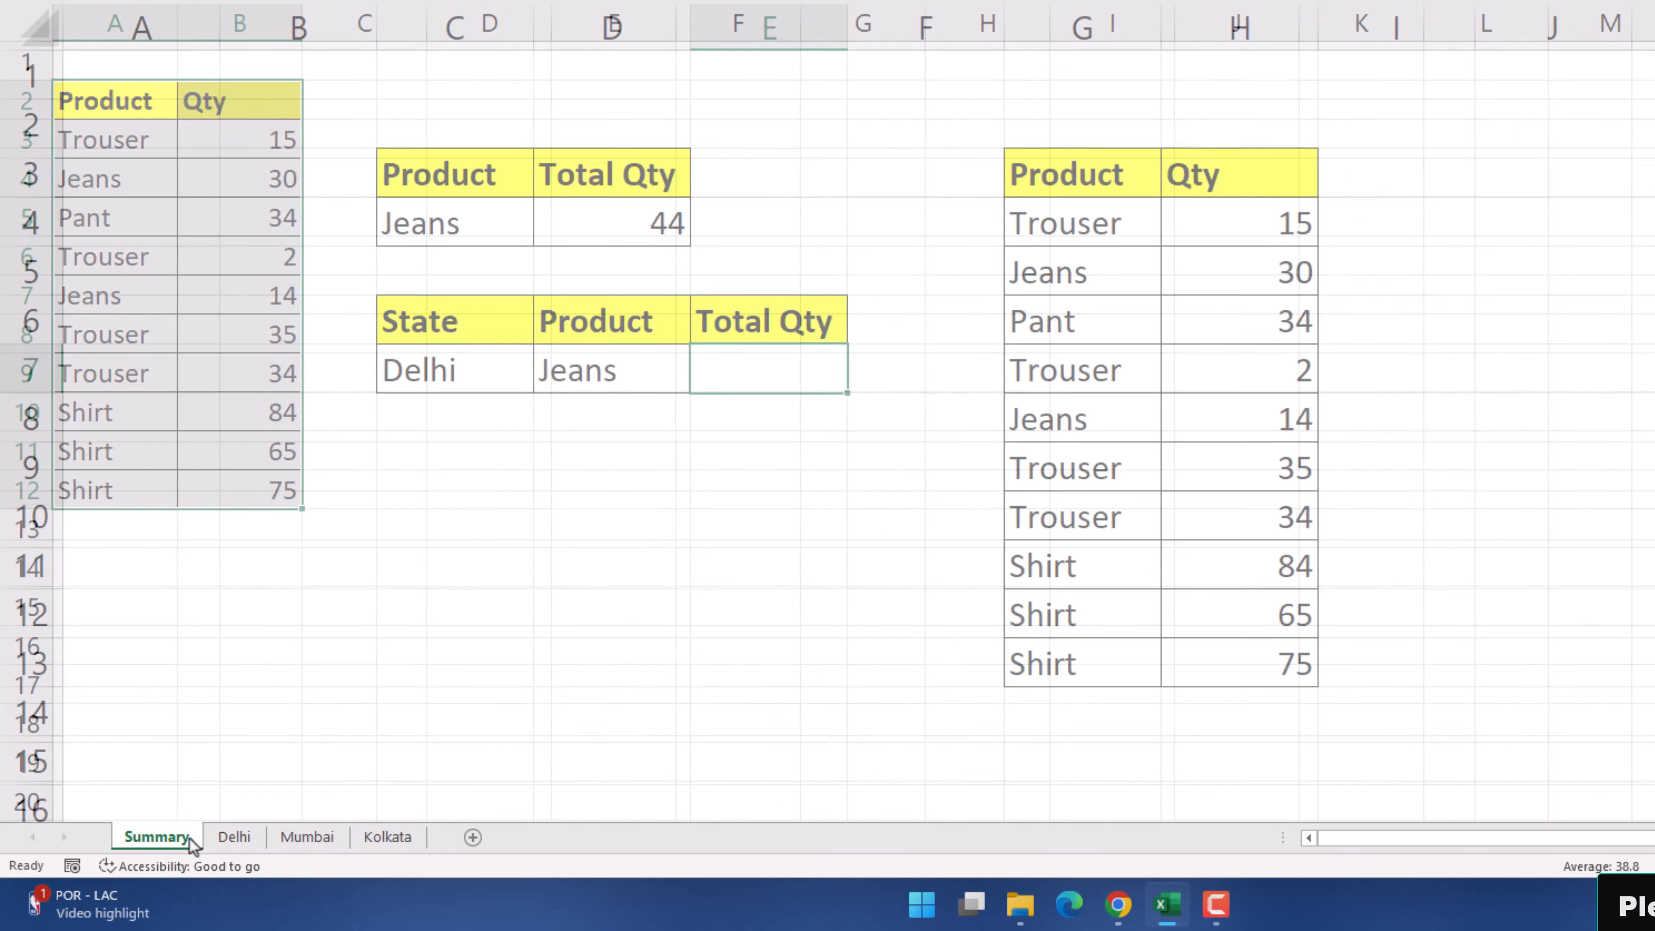
# Look through the State choices offered in cell C7 and check the neighbouring Product and Total Qty cells.
pyautogui.scroll(3, 469, 439)
pyautogui.click(469, 369)
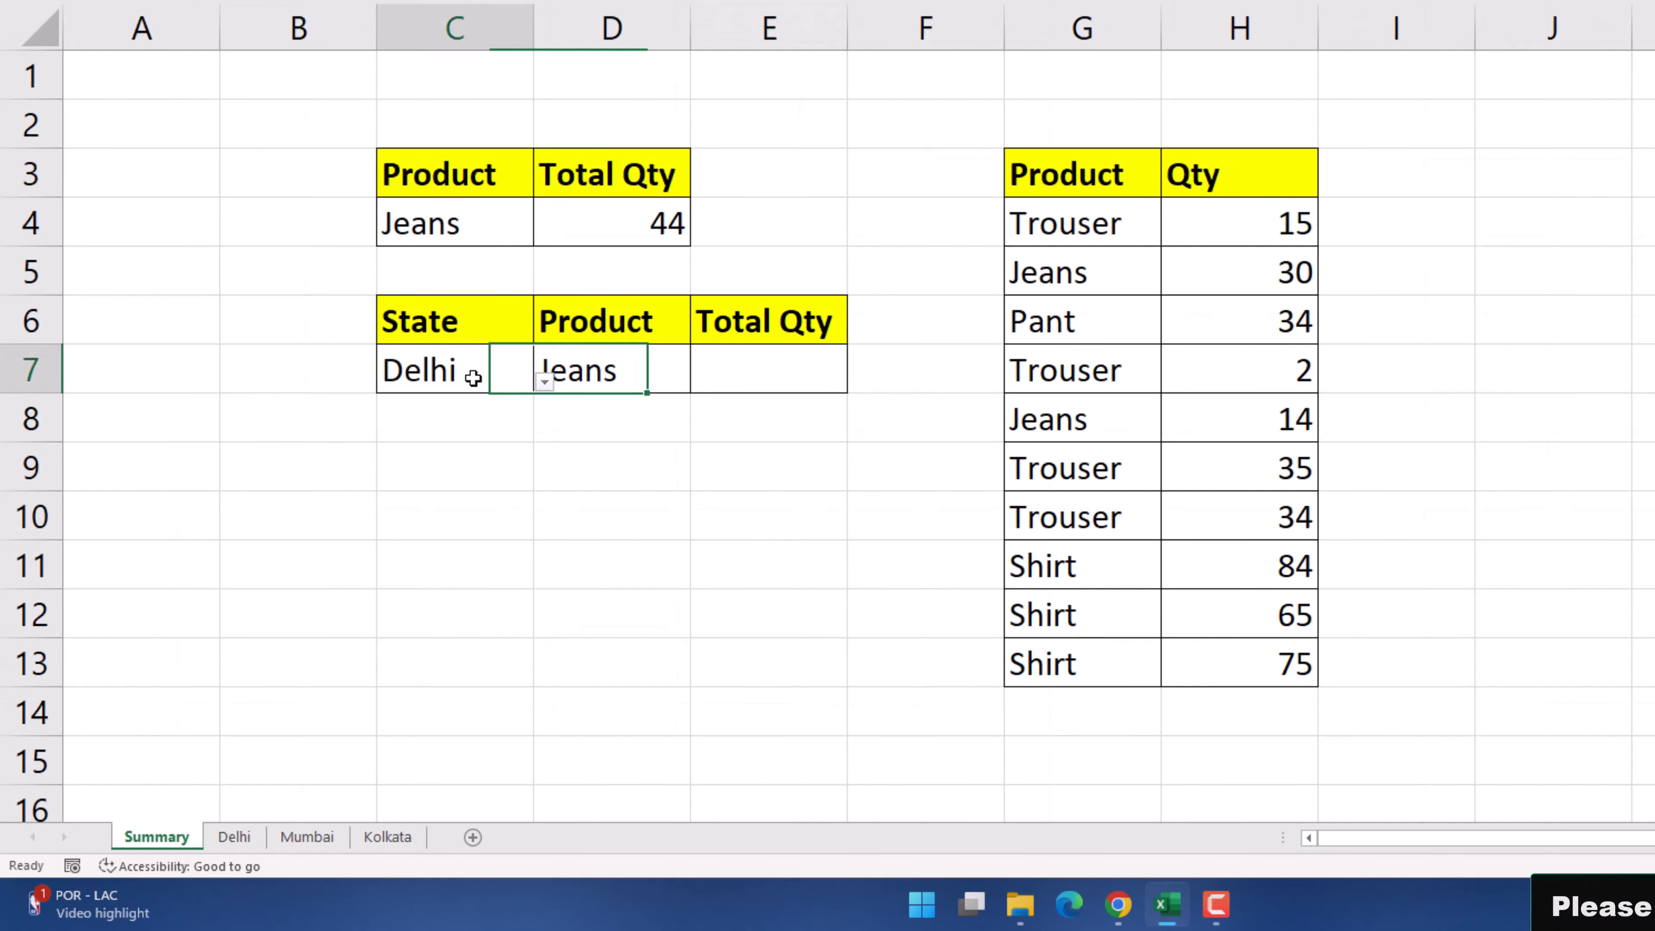
pyautogui.click(544, 384)
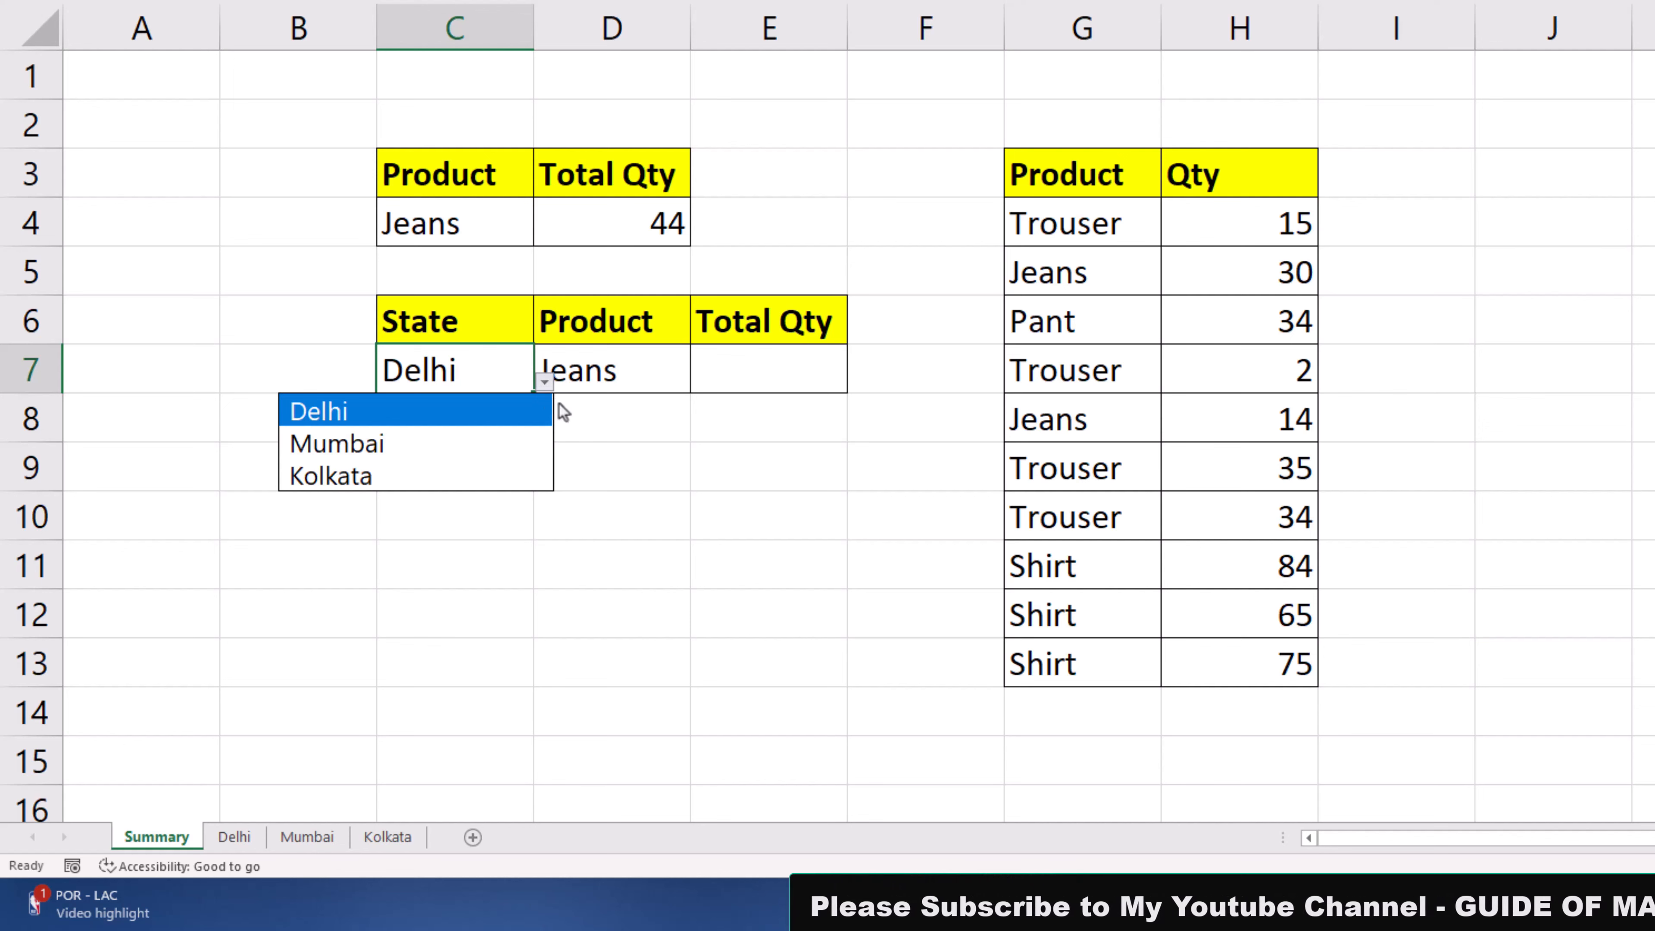
pyautogui.click(639, 414)
pyautogui.click(628, 373)
pyautogui.click(823, 366)
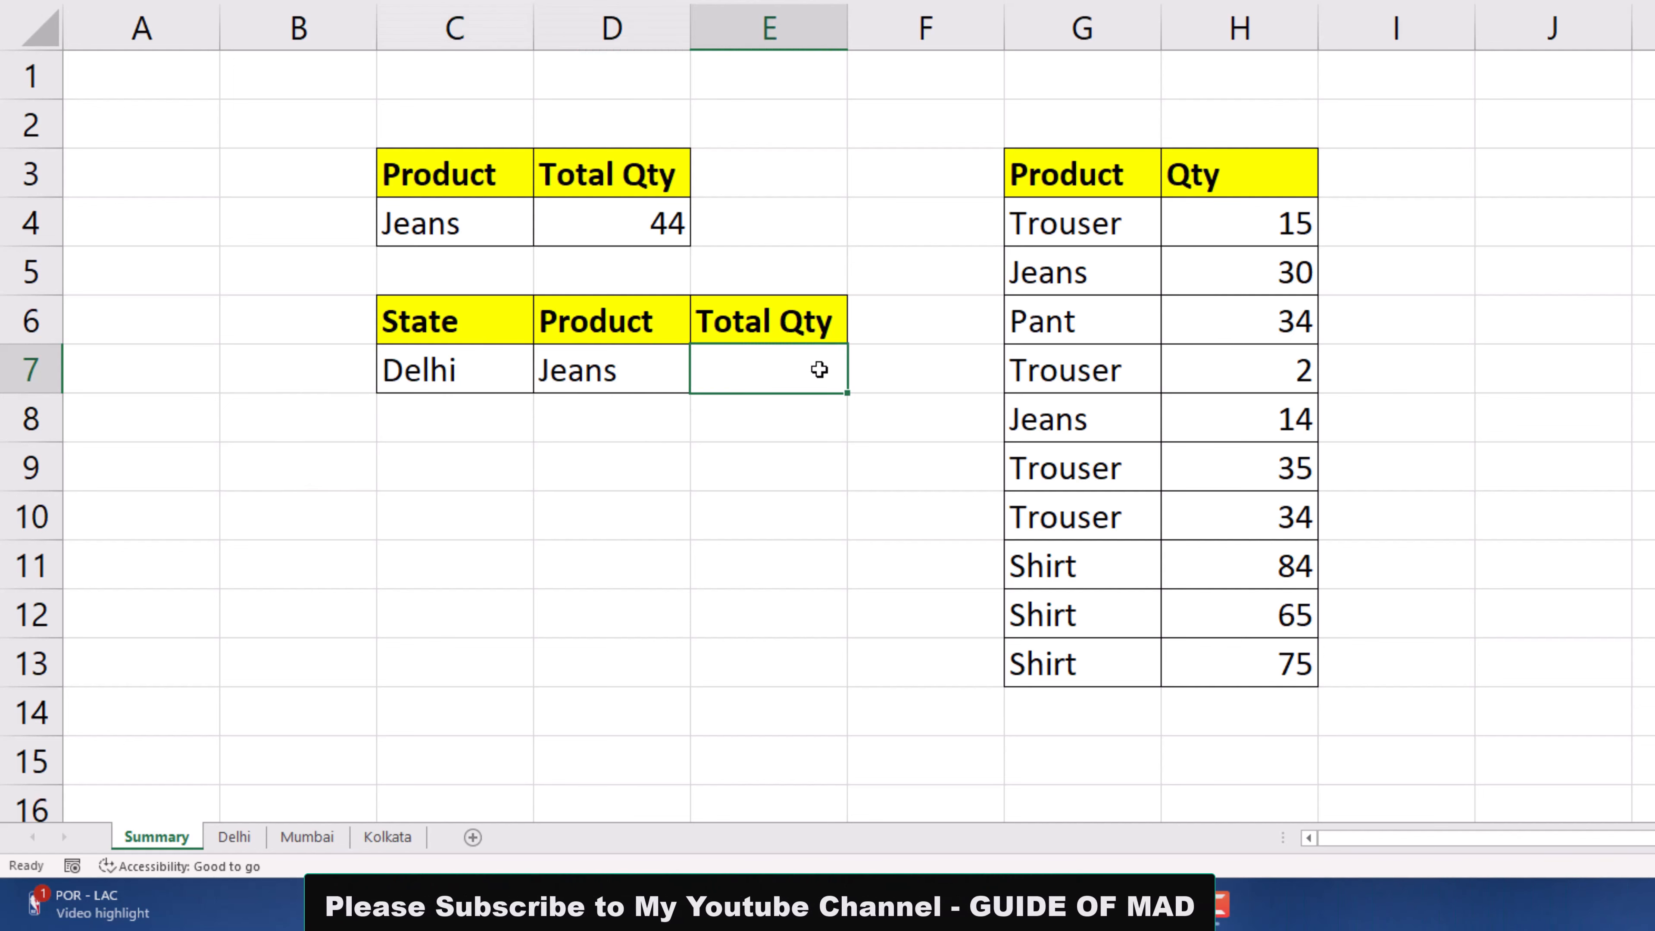
pyautogui.click(679, 371)
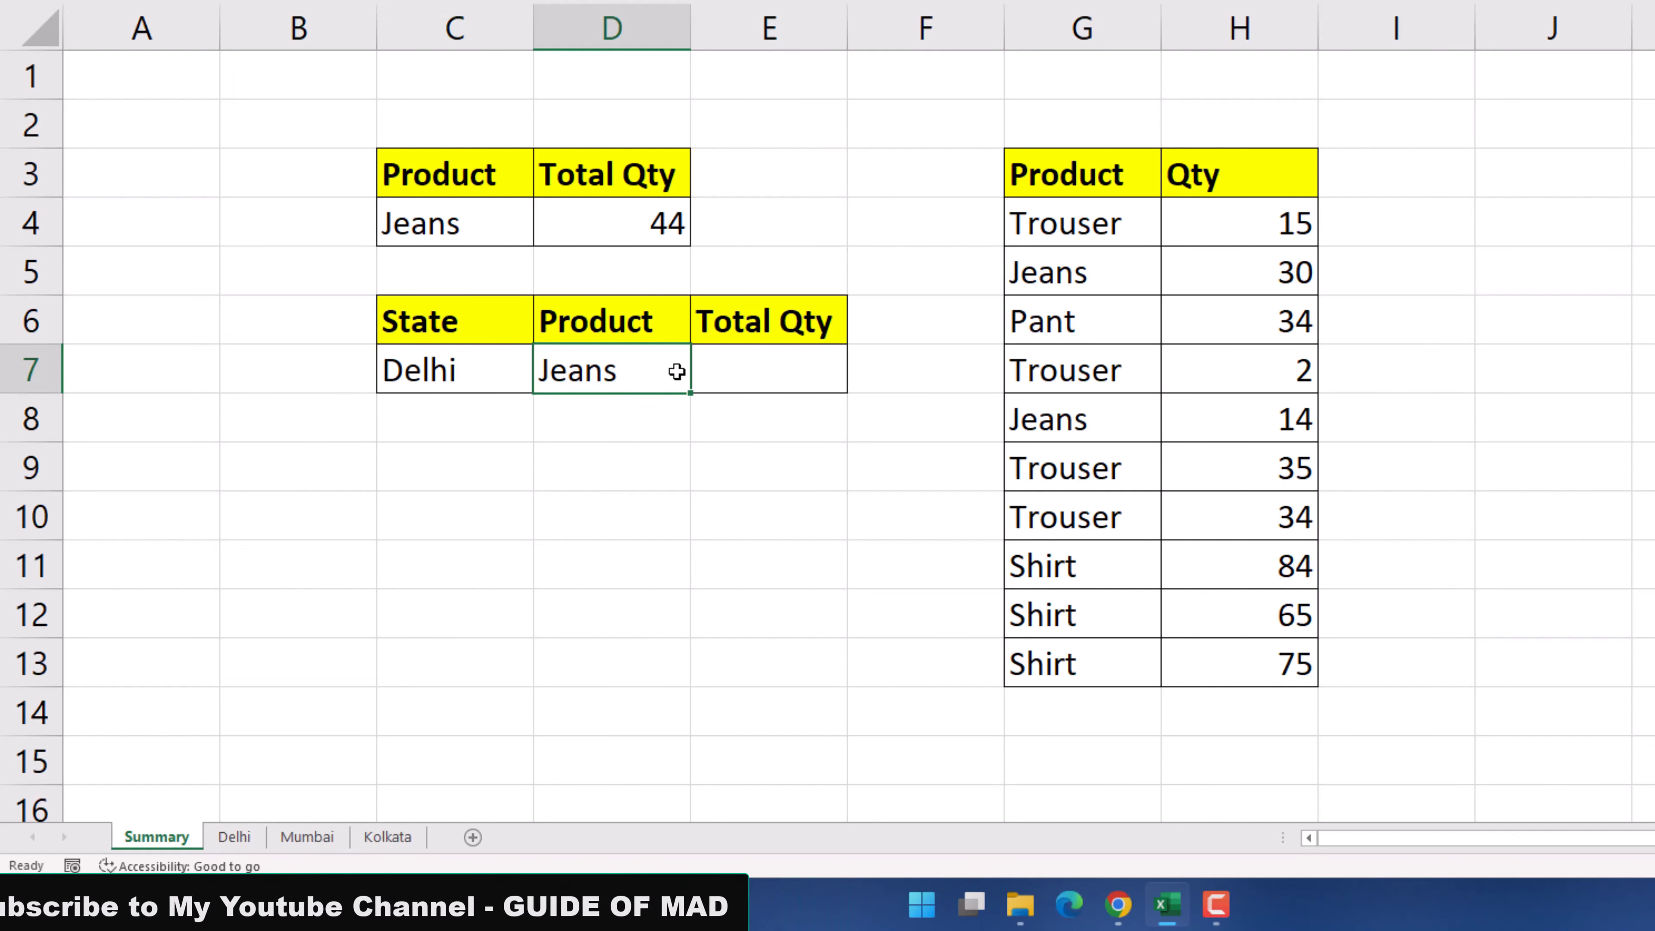
# Choose Mumbai as the State in cell C7 and select the Total Qty cell beside the product.
pyautogui.click(531, 384)
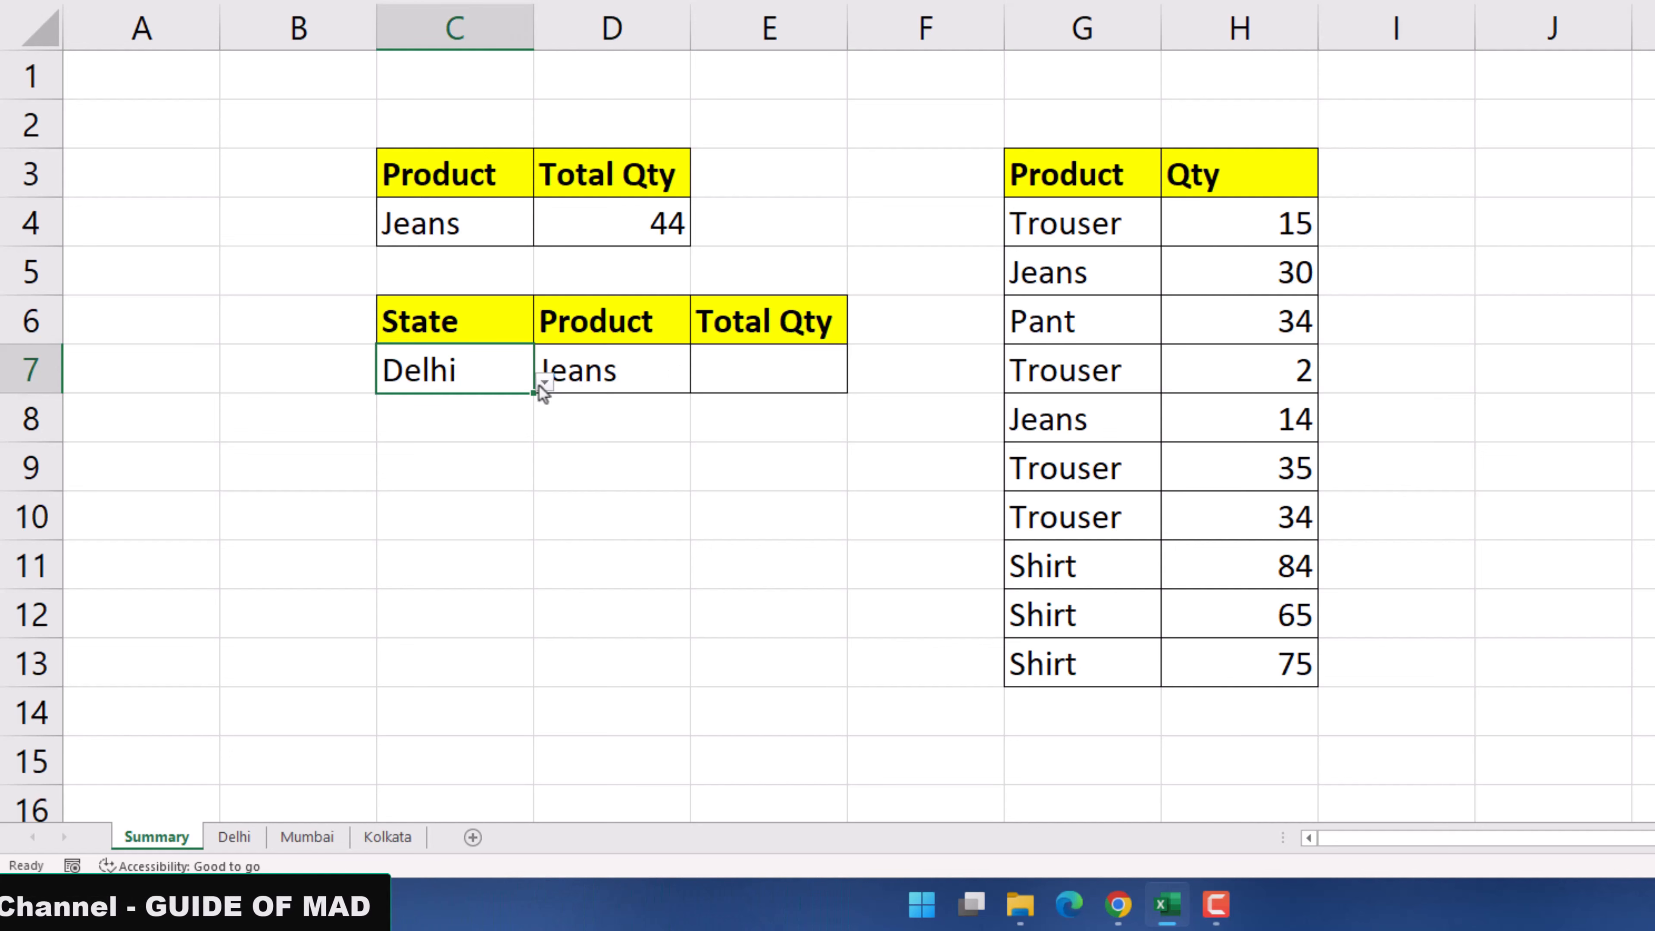
pyautogui.click(541, 384)
pyautogui.click(460, 438)
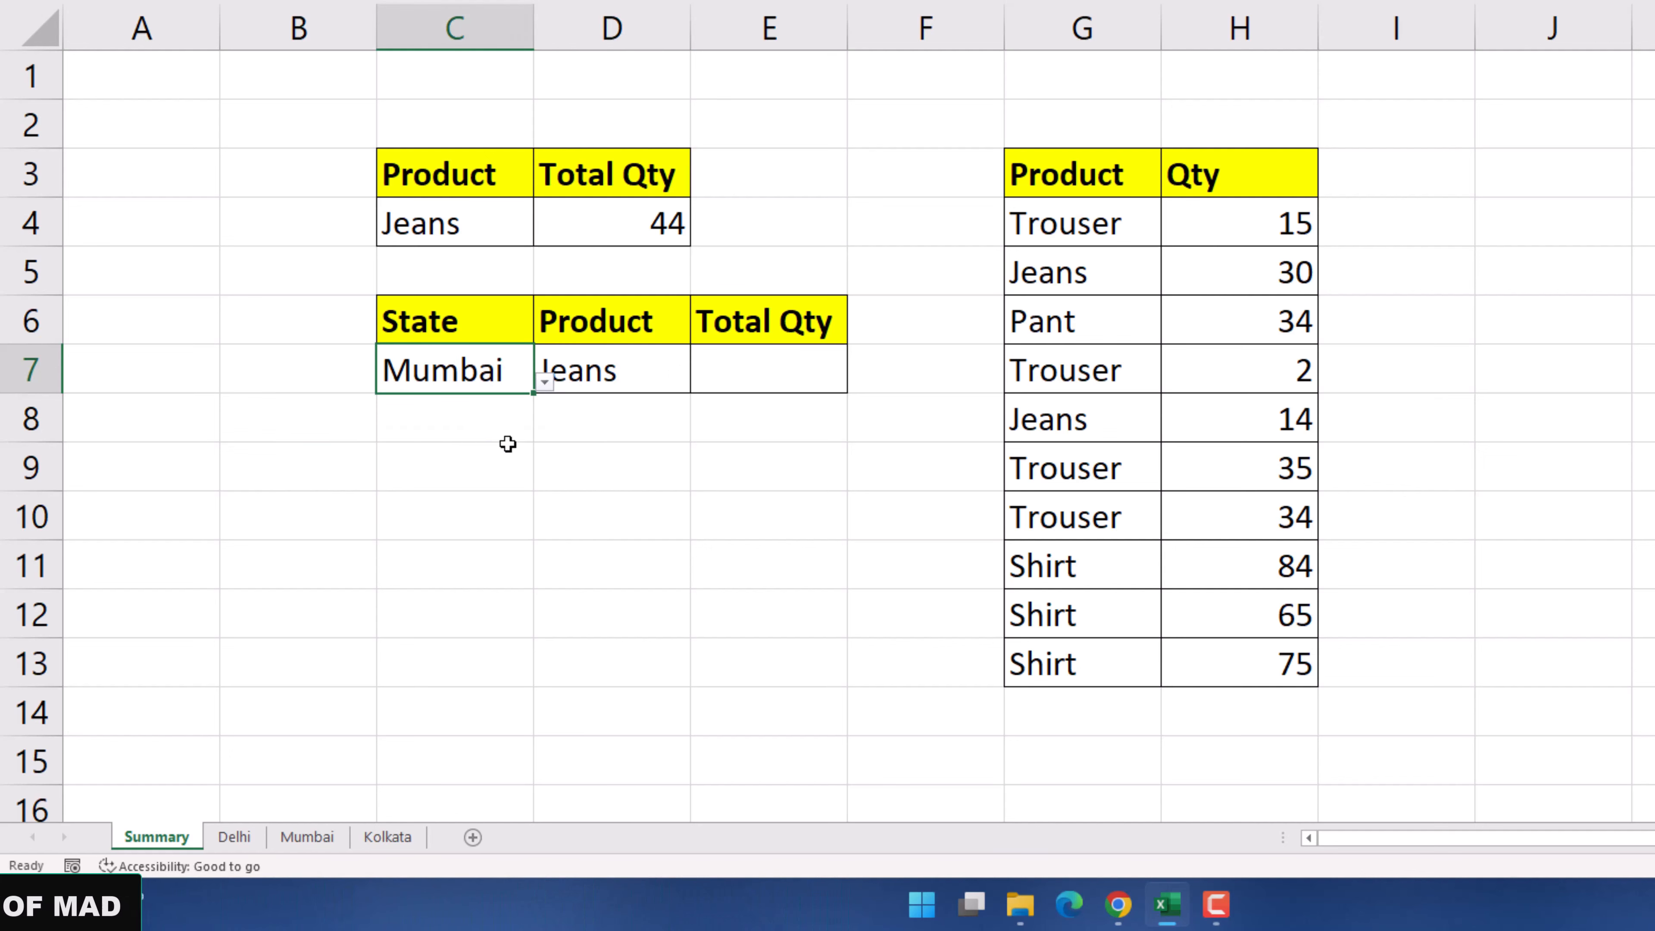
pyautogui.click(580, 435)
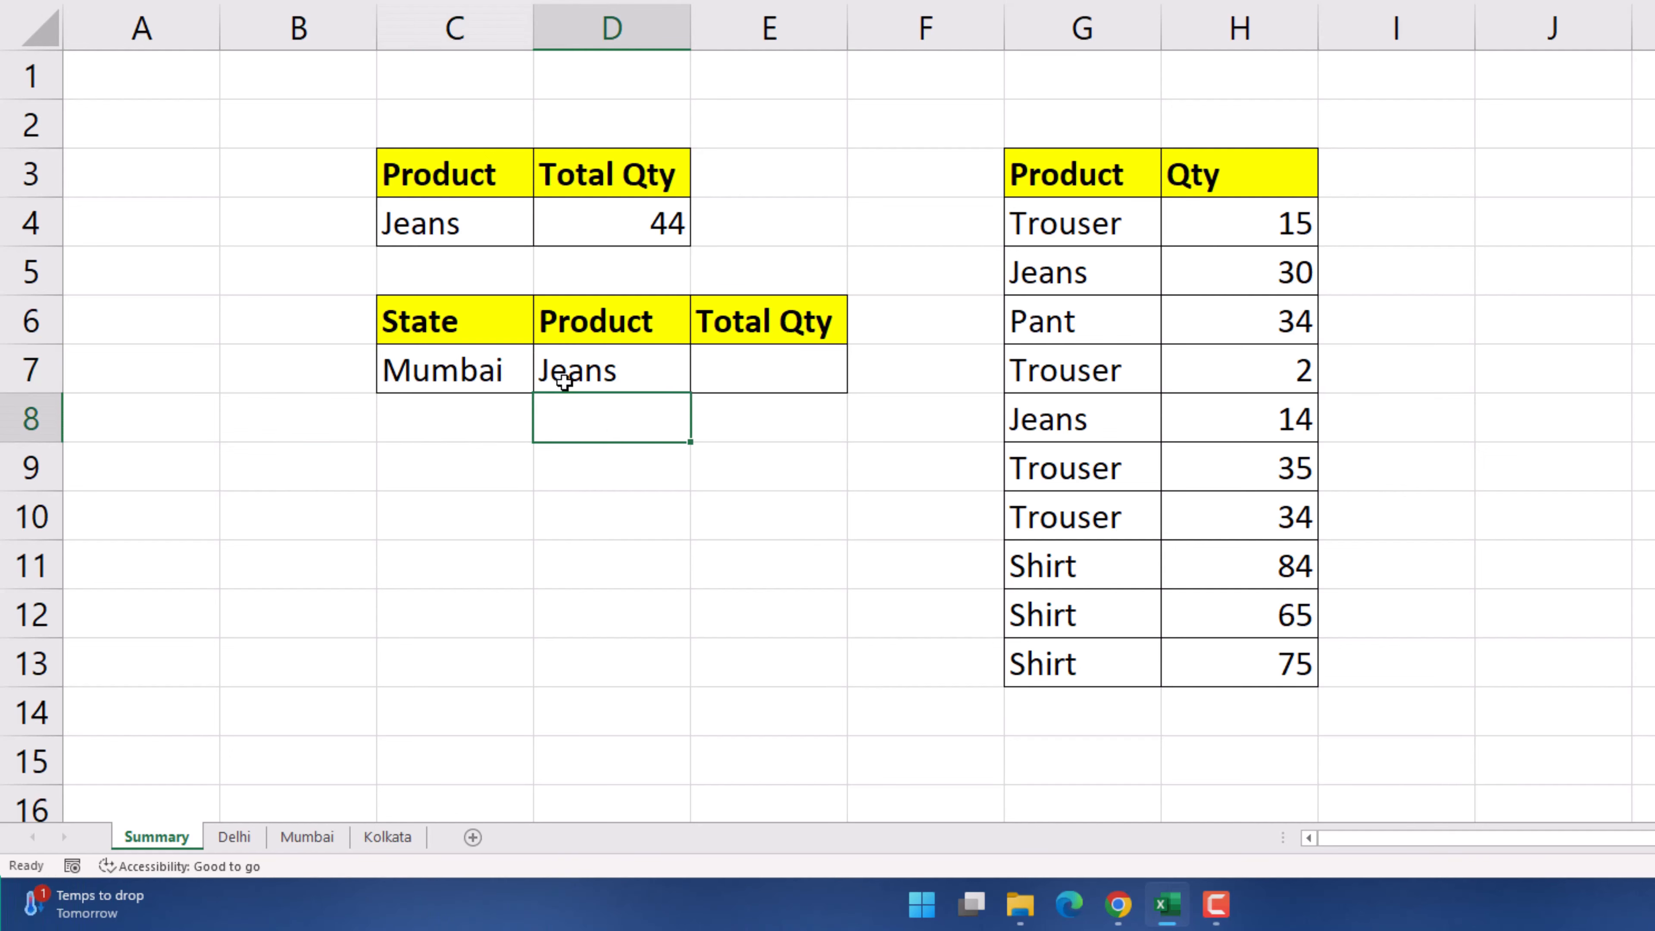
pyautogui.click(613, 381)
pyautogui.click(803, 370)
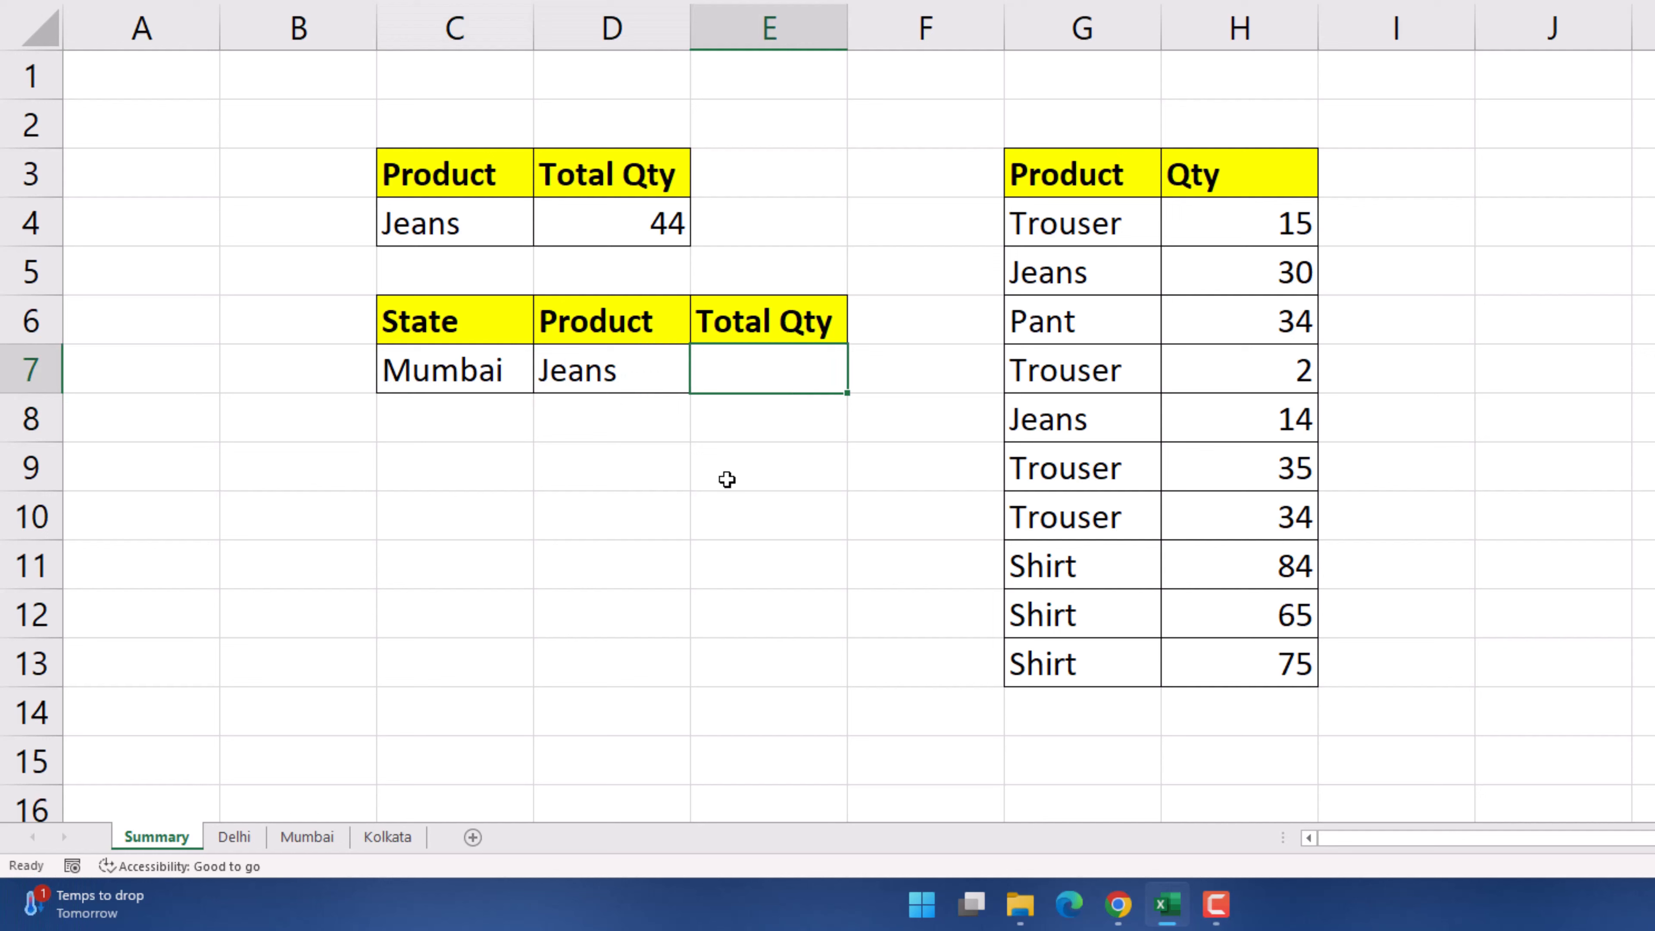
# Choose Kolkata as the State in cell C7, keeping Jeans as the product in D7.
pyautogui.click(492, 377)
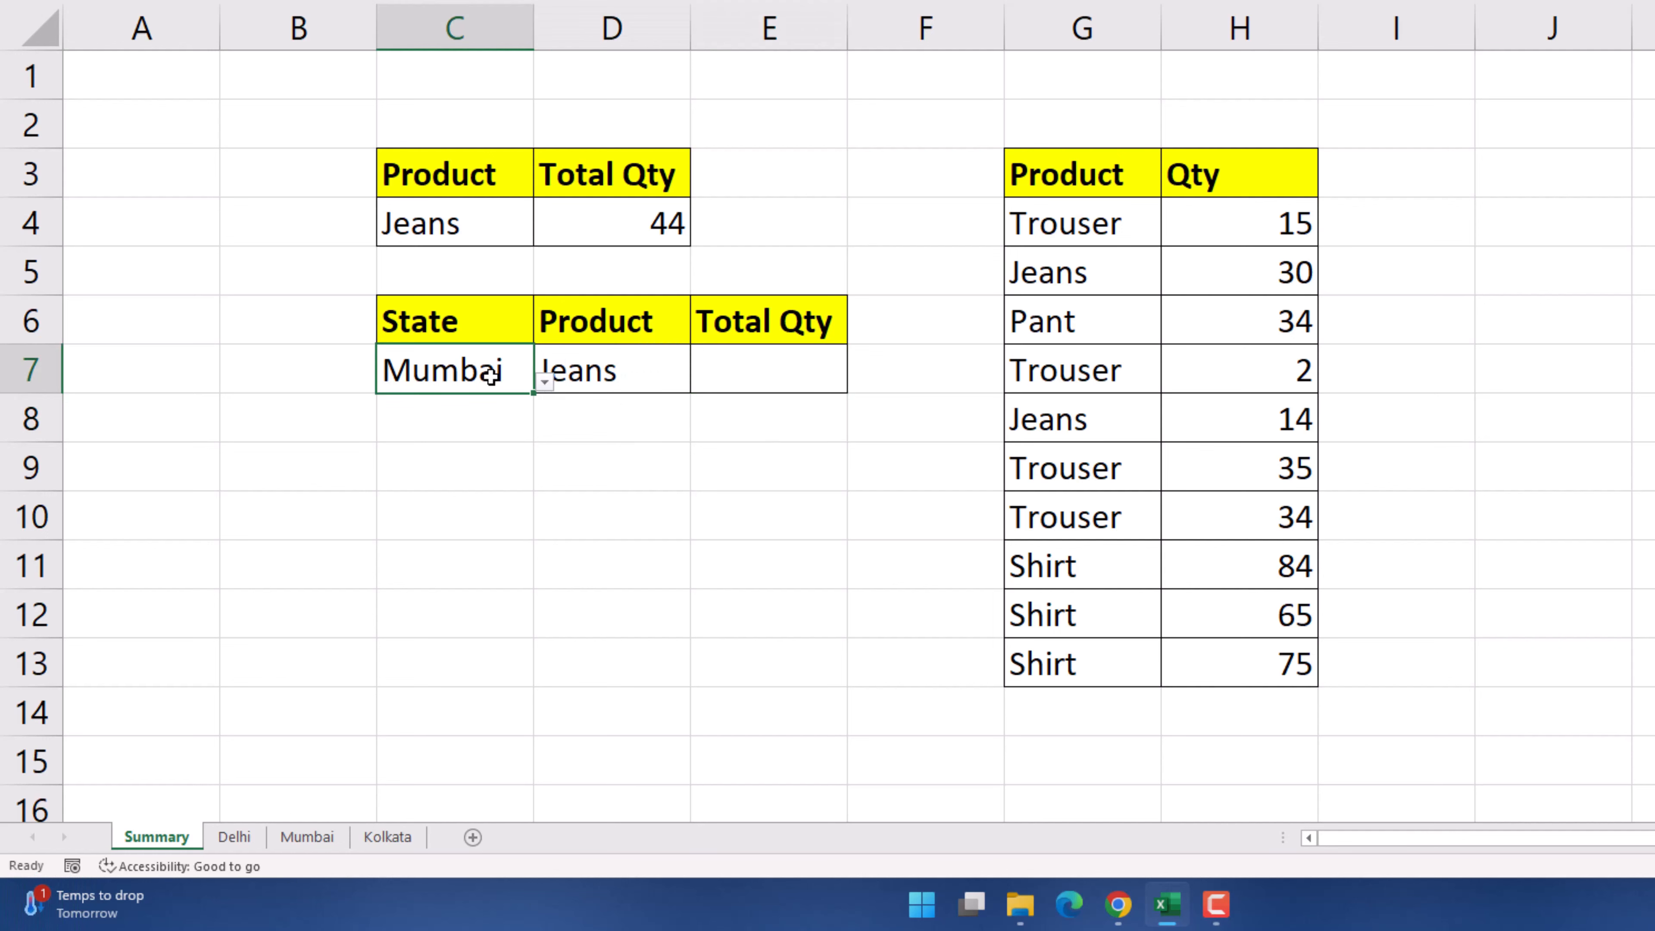
pyautogui.click(542, 382)
pyautogui.click(465, 450)
pyautogui.click(528, 469)
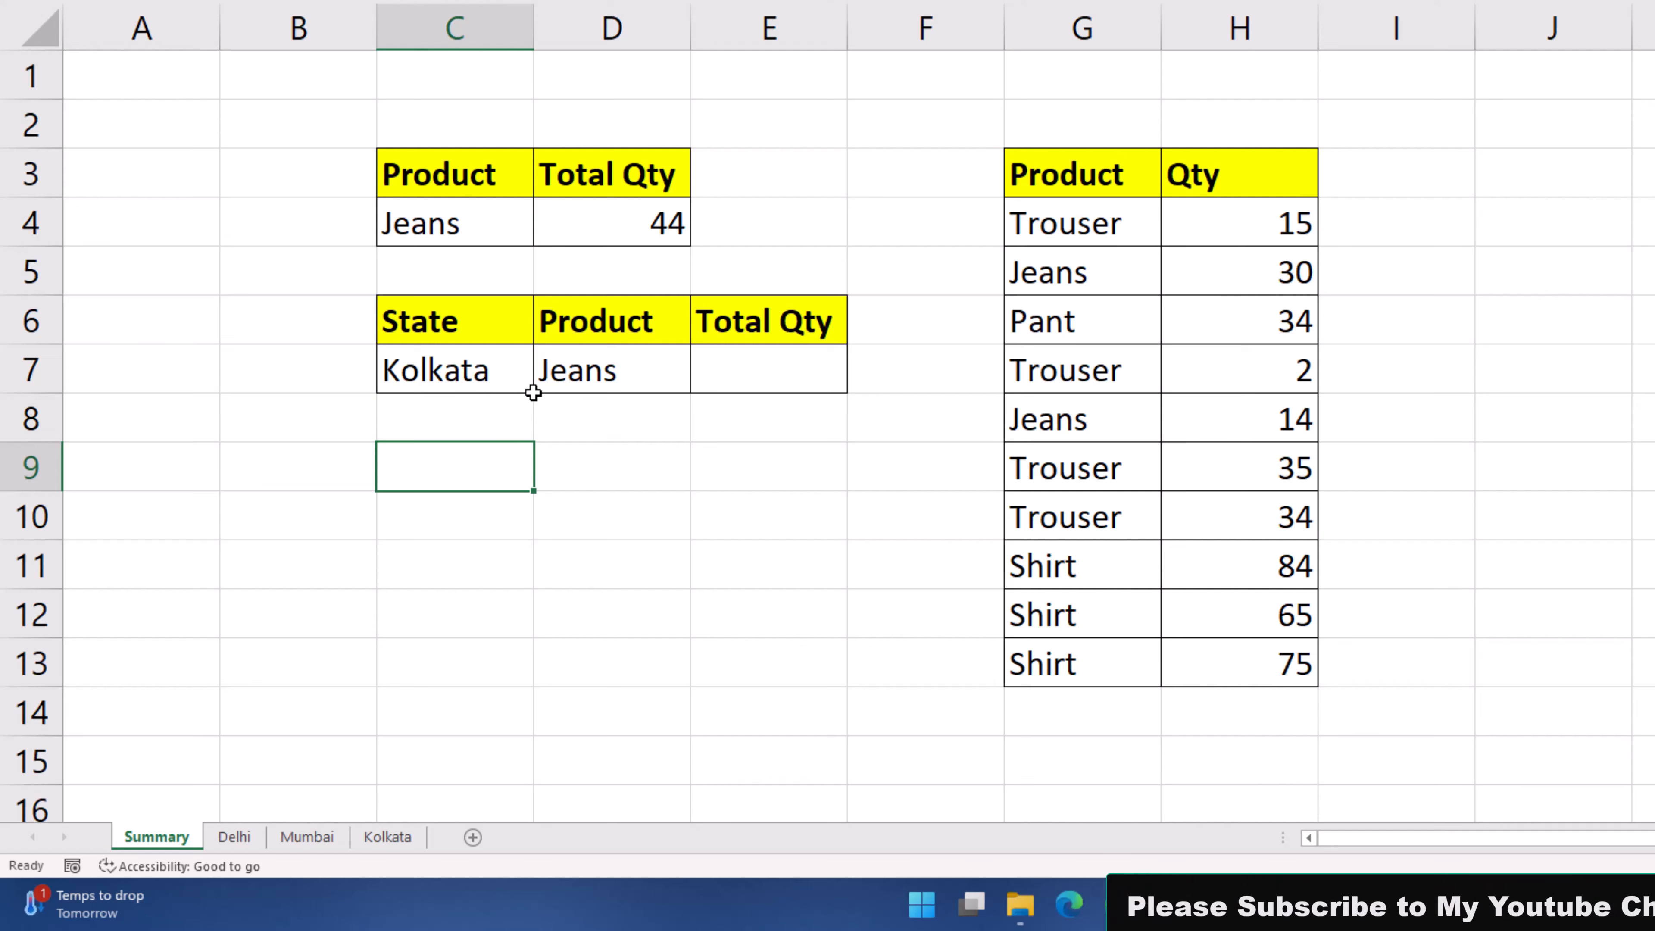
pyautogui.click(616, 374)
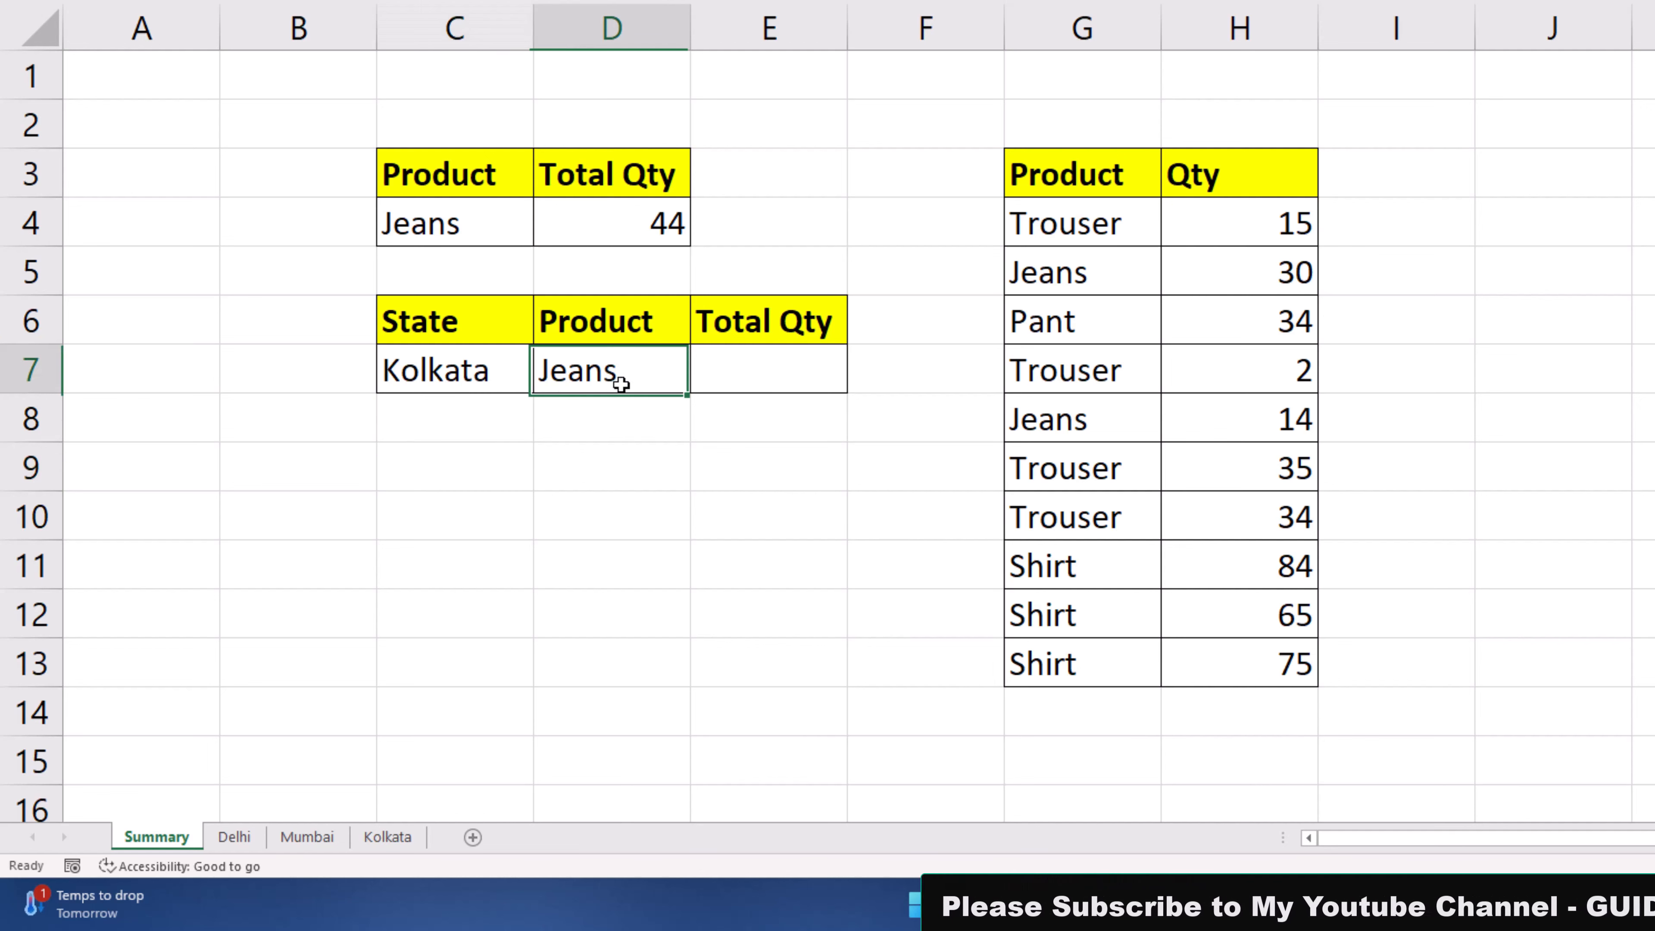
# Examine the SUMIF formula with INDIRECT sheet references in the Total Qty cell E7, then close it.
pyautogui.click(779, 389)
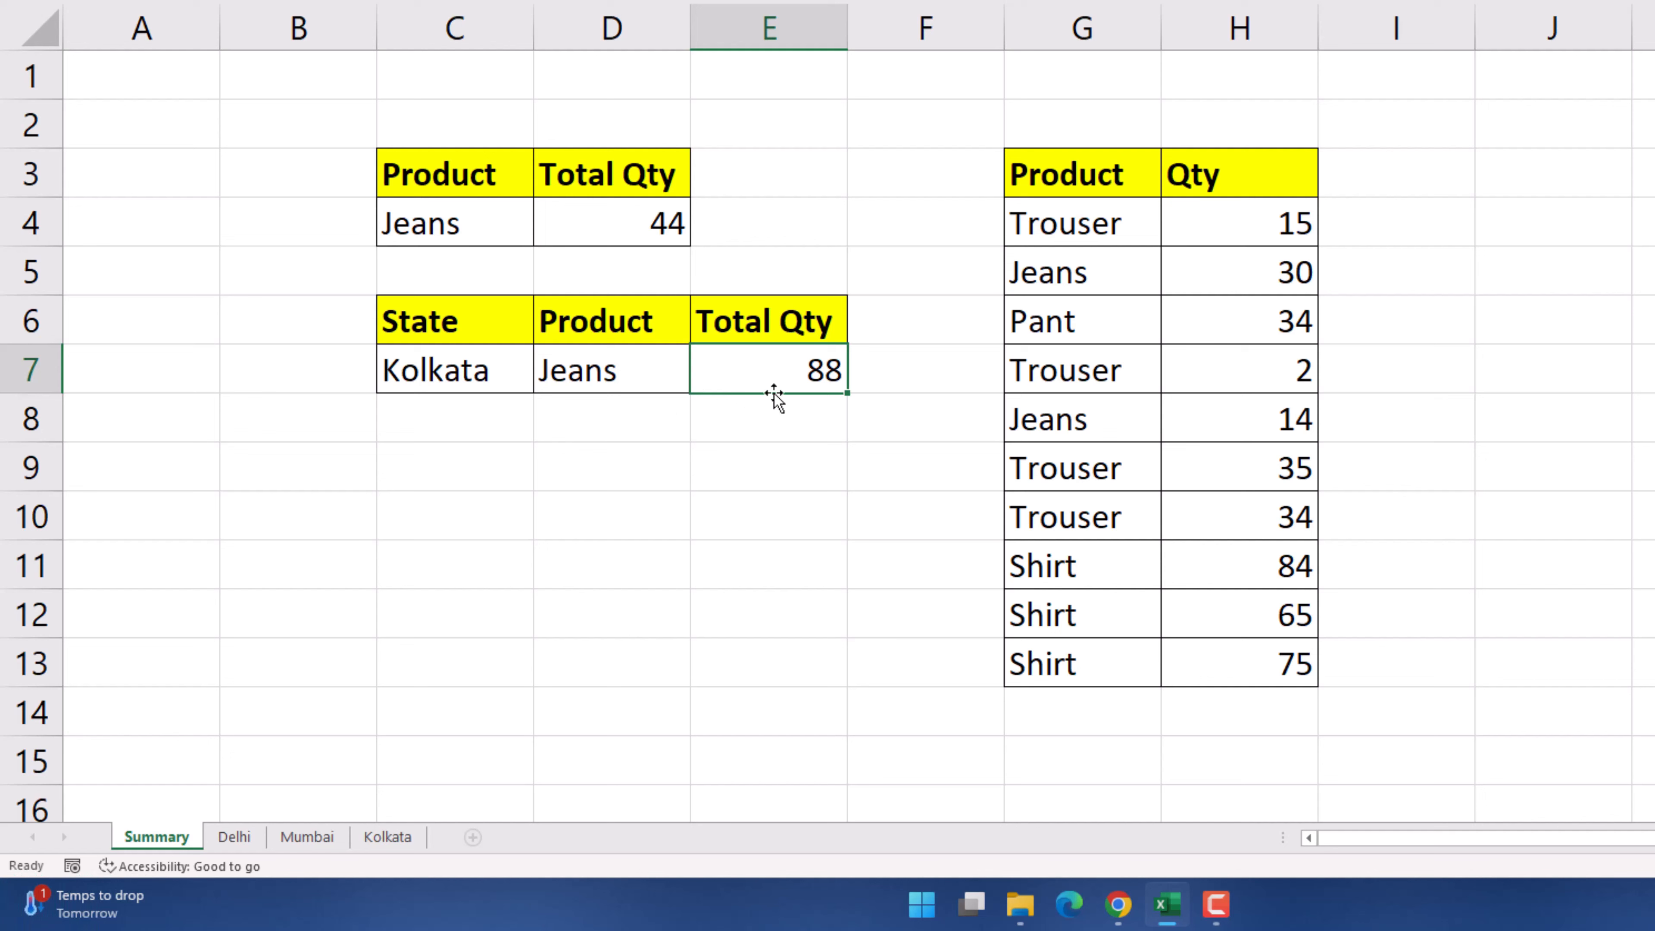
pyautogui.doubleClick(775, 380)
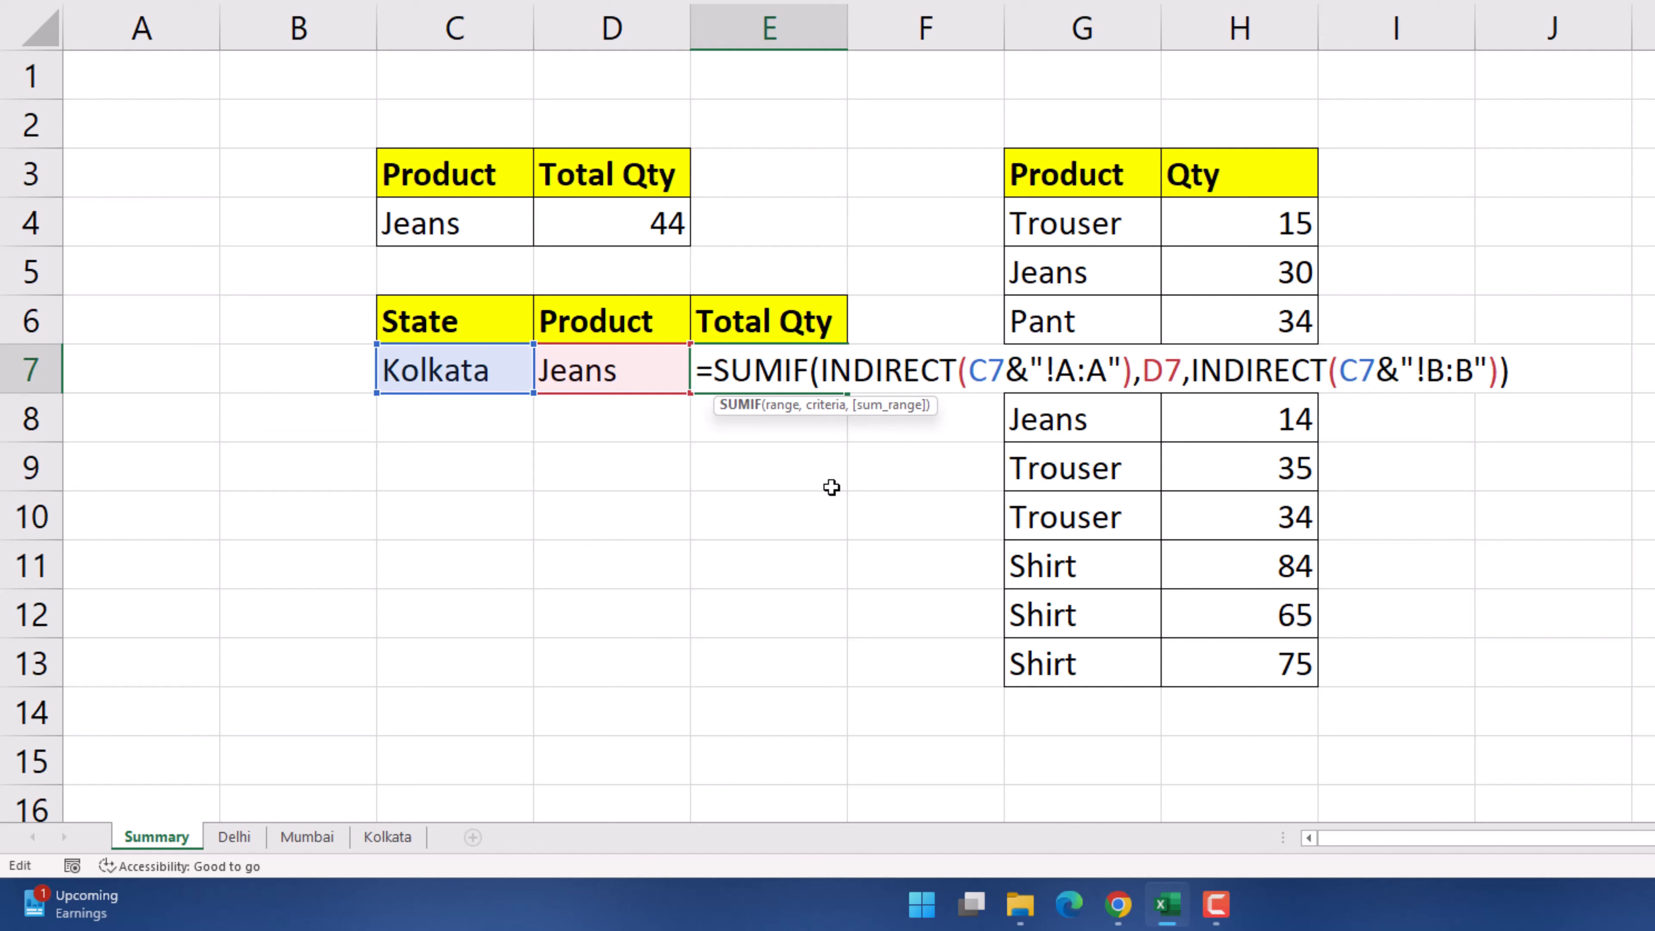
pyautogui.press('Return')
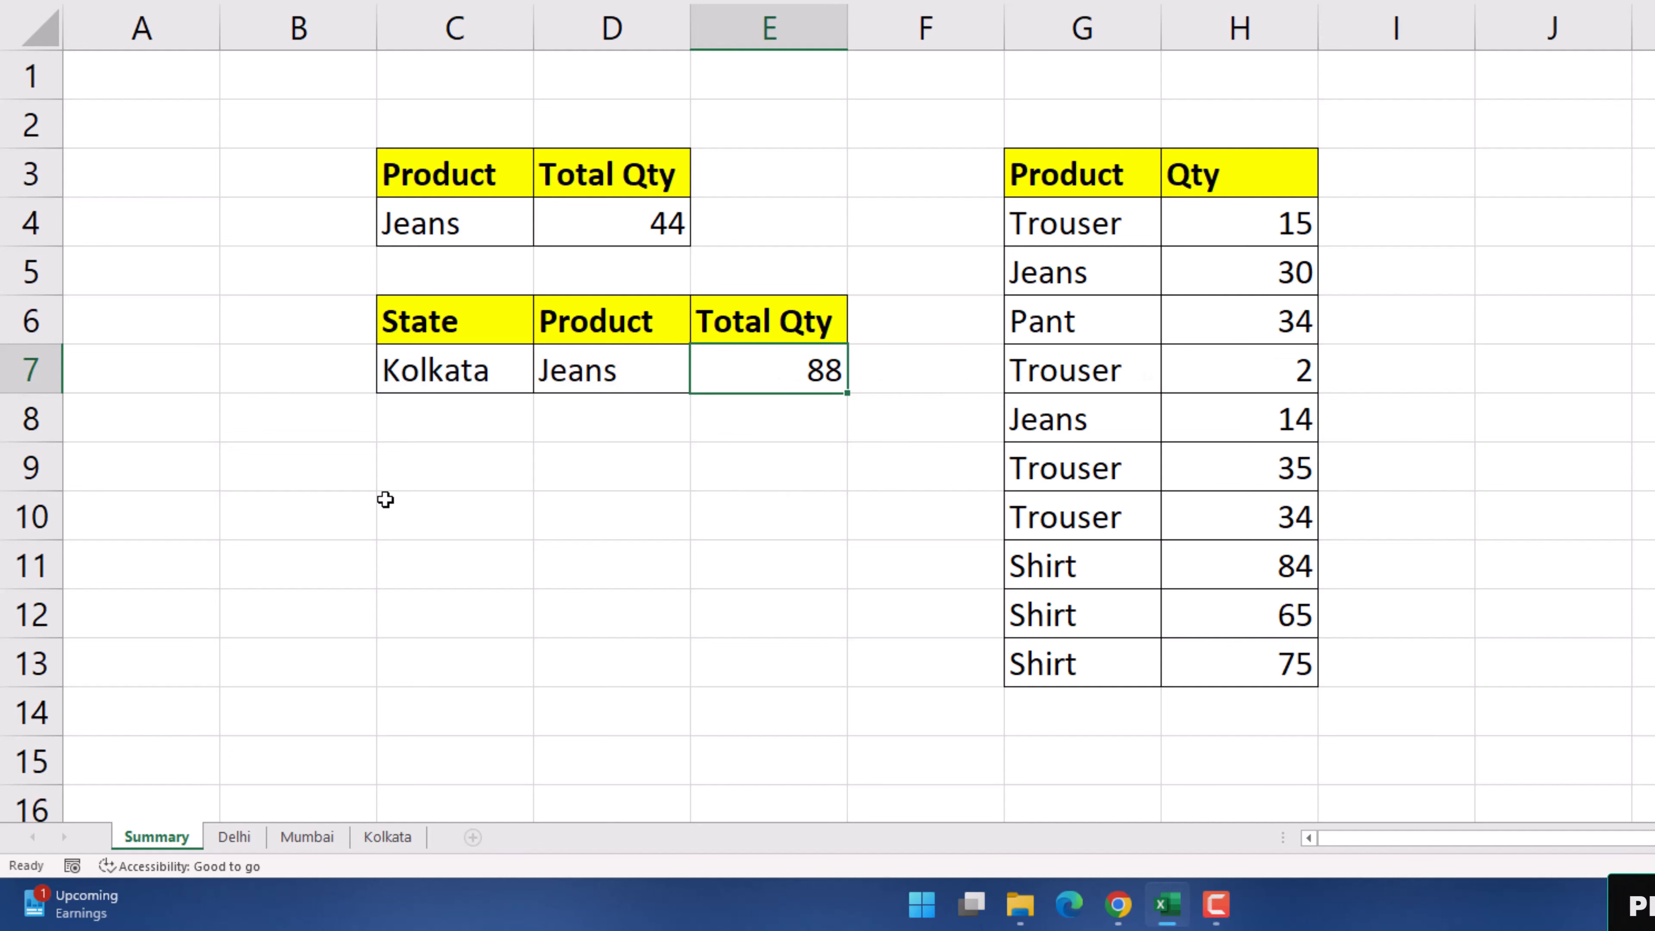
pyautogui.click(381, 500)
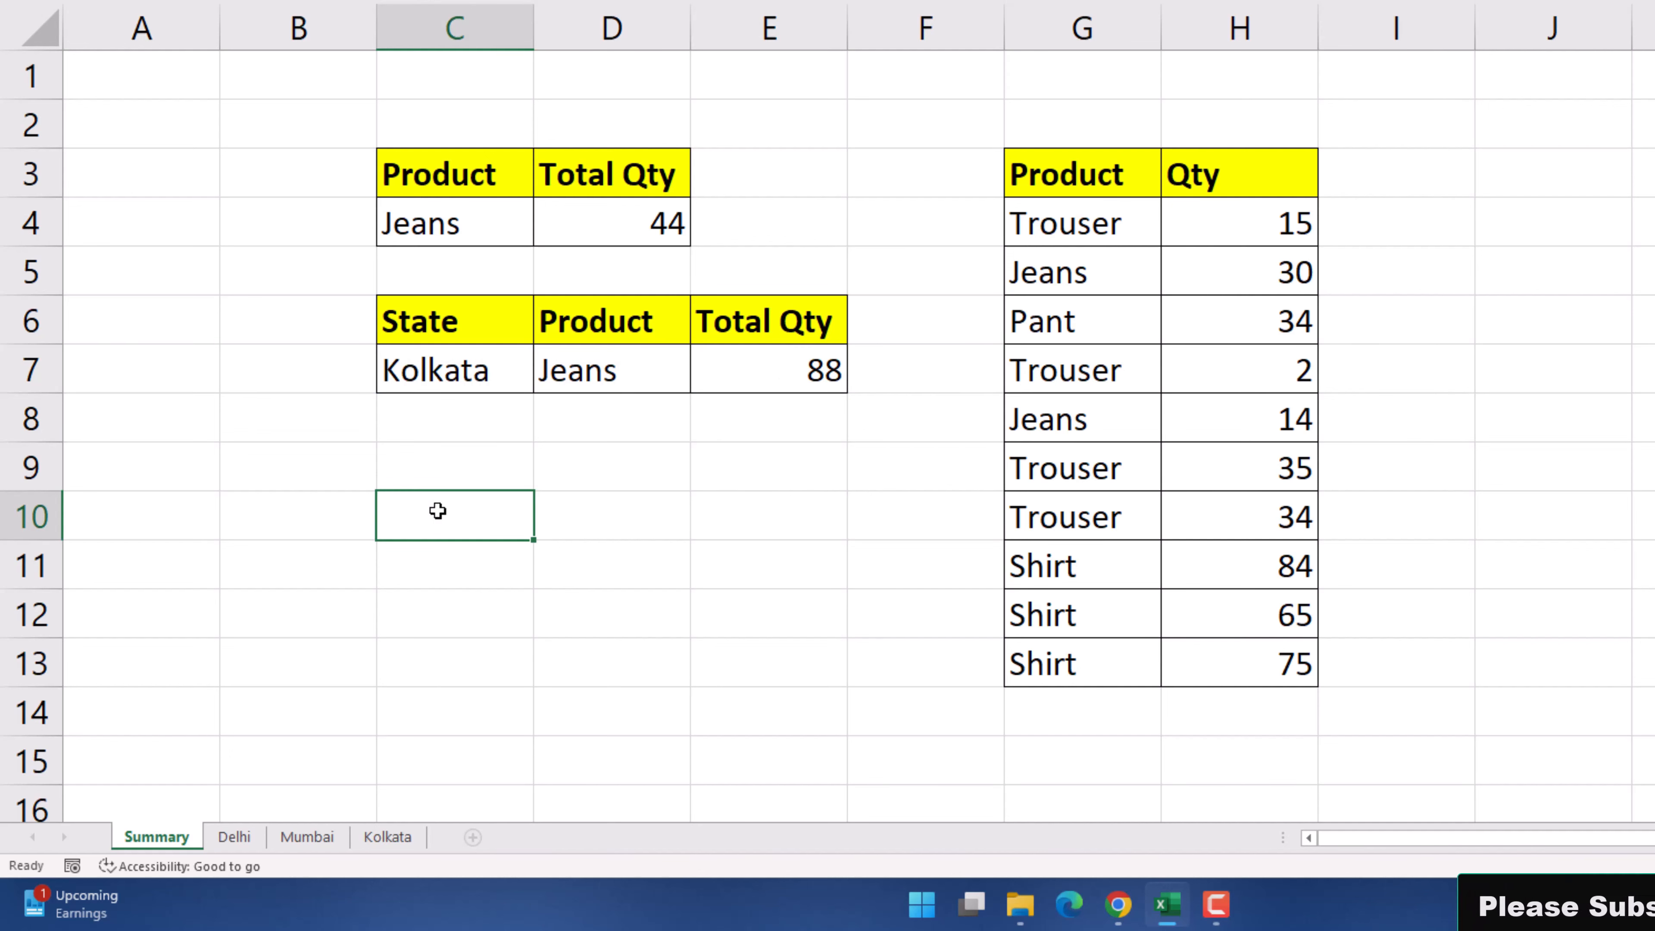
# Enter the formula =INDIRECT(E7) in cell C10 to try referencing the Total Qty cell directly.
pyautogui.write('=i')
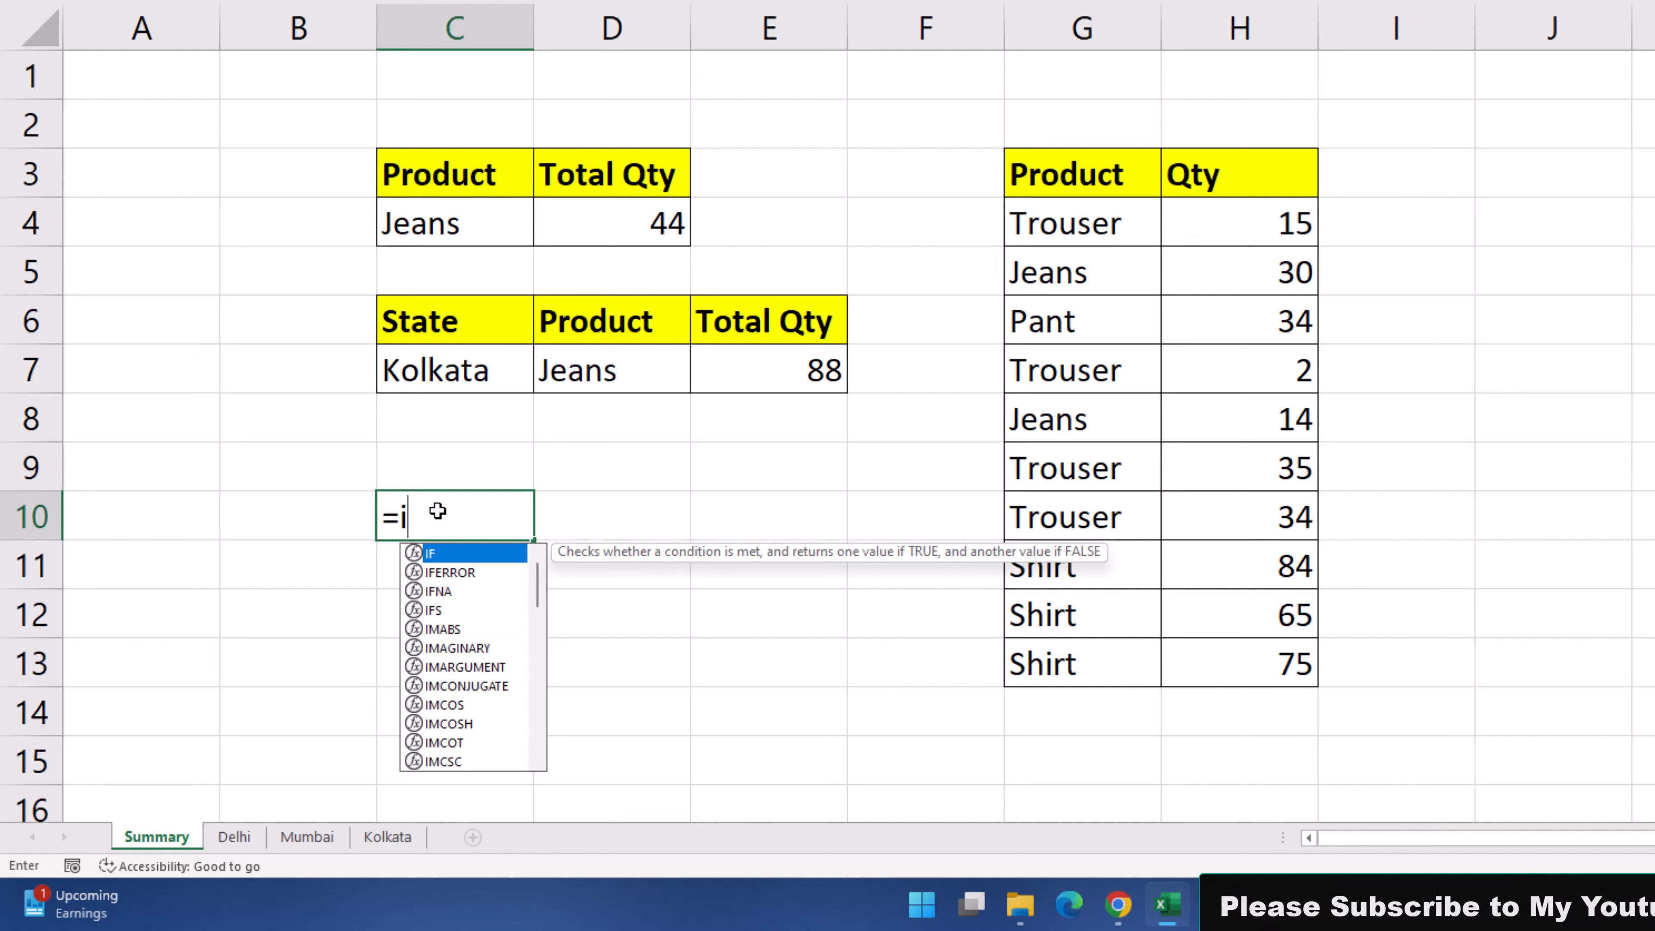
pyautogui.write('ndi')
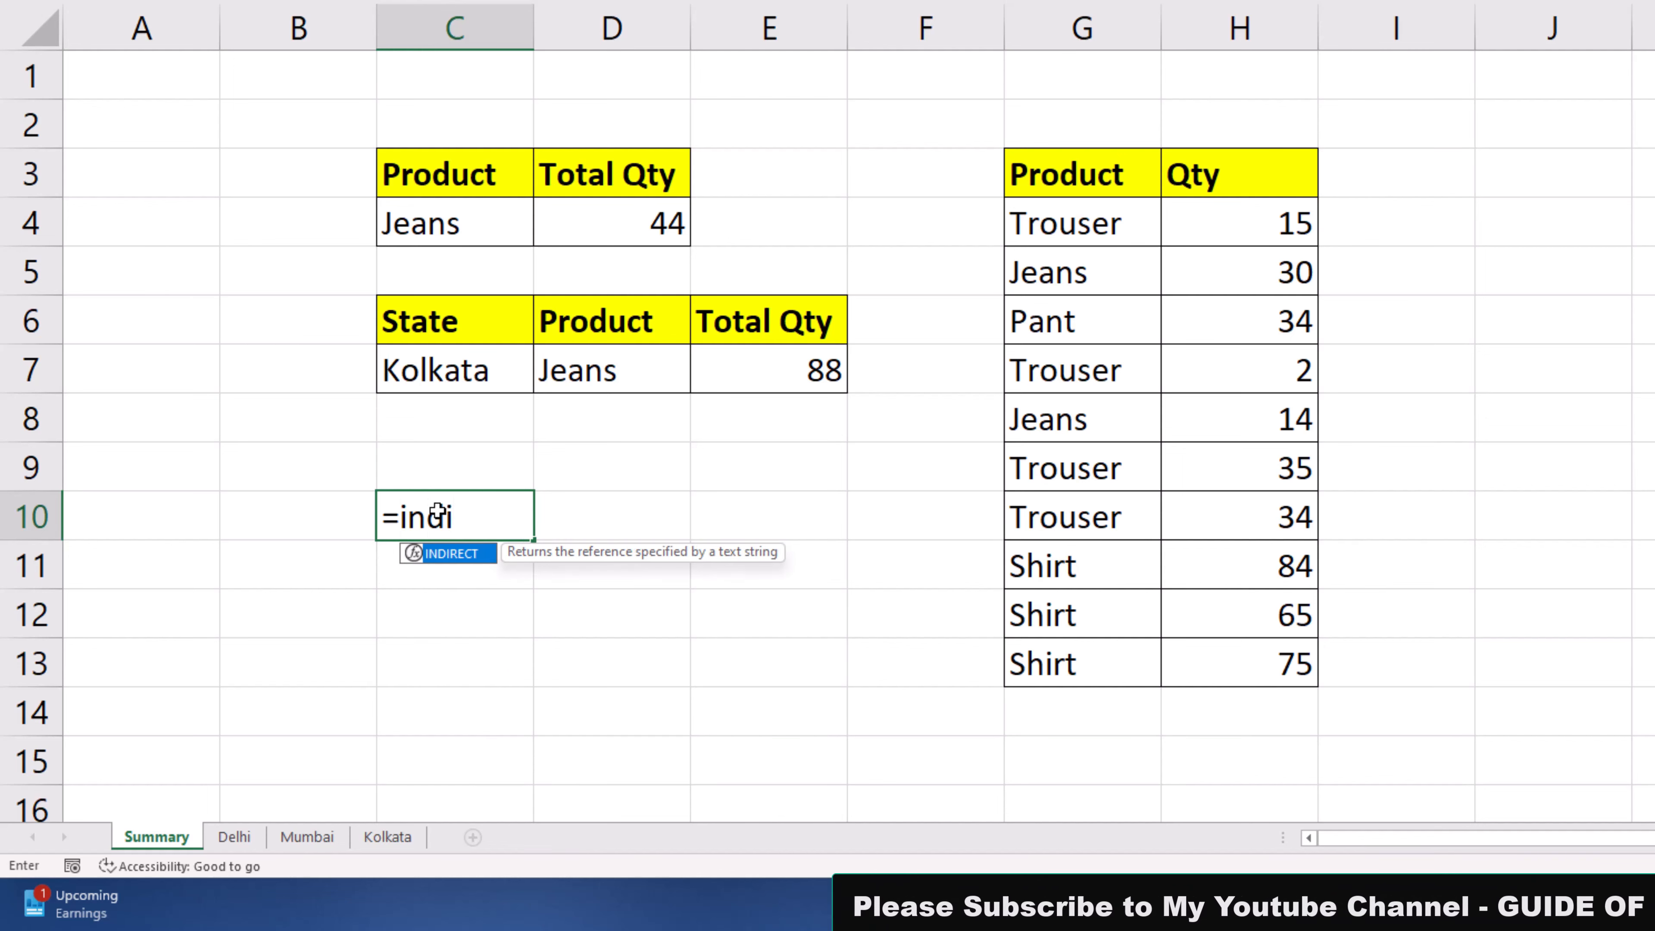
pyautogui.press('Tab')
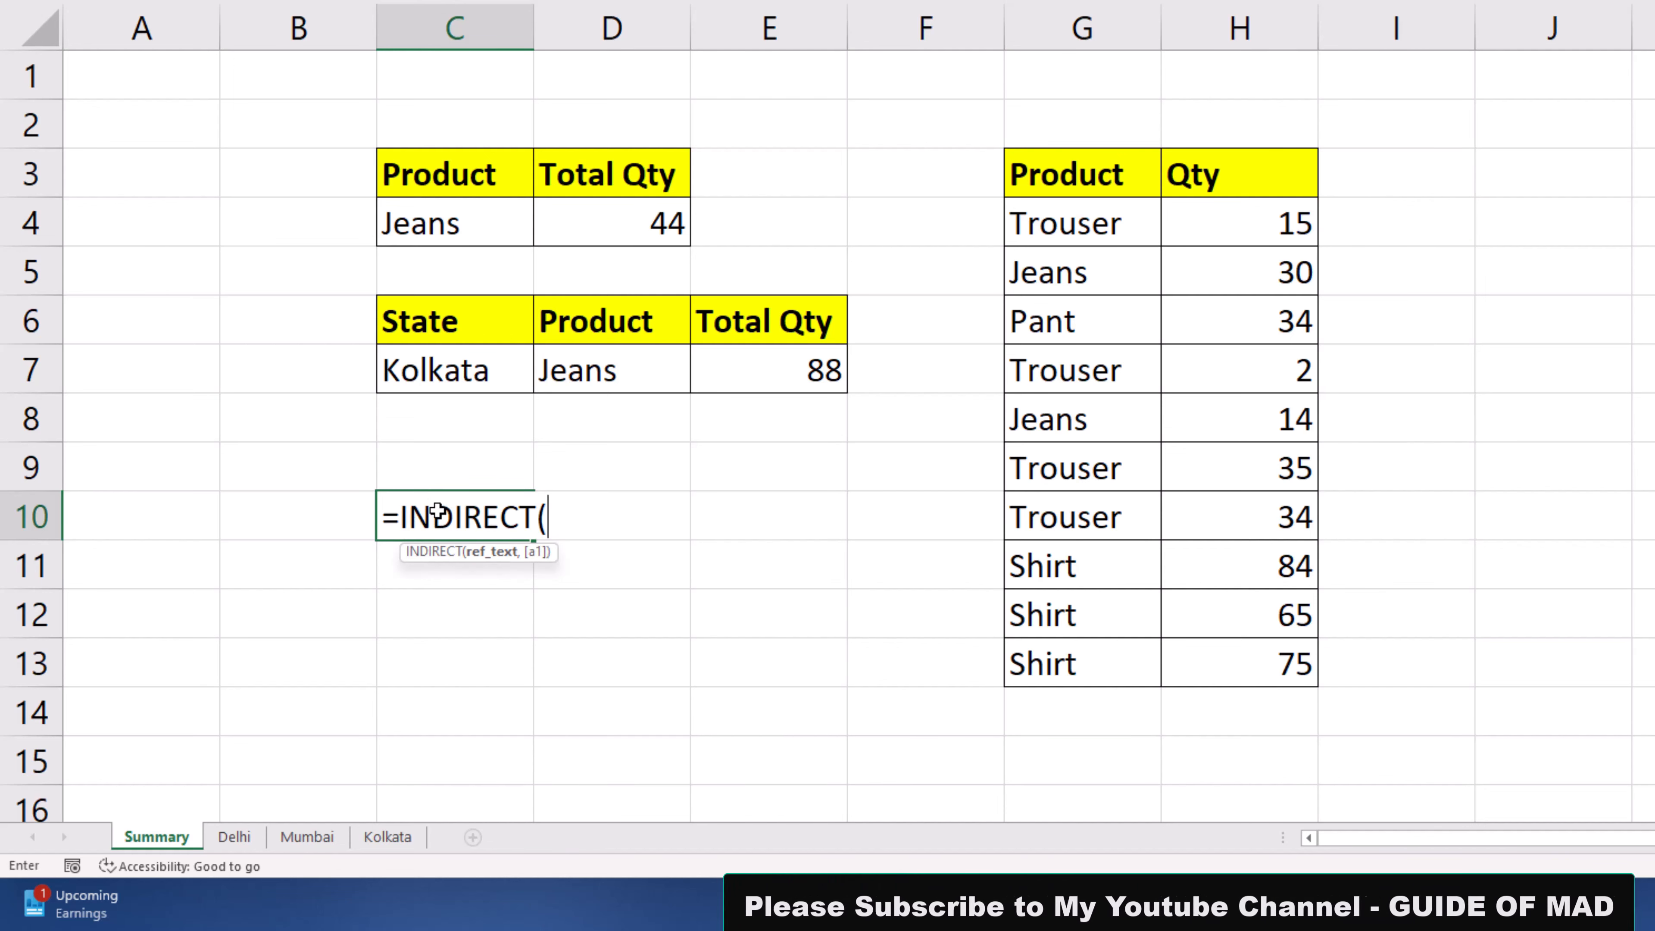
pyautogui.click(769, 377)
pyautogui.press('Return')
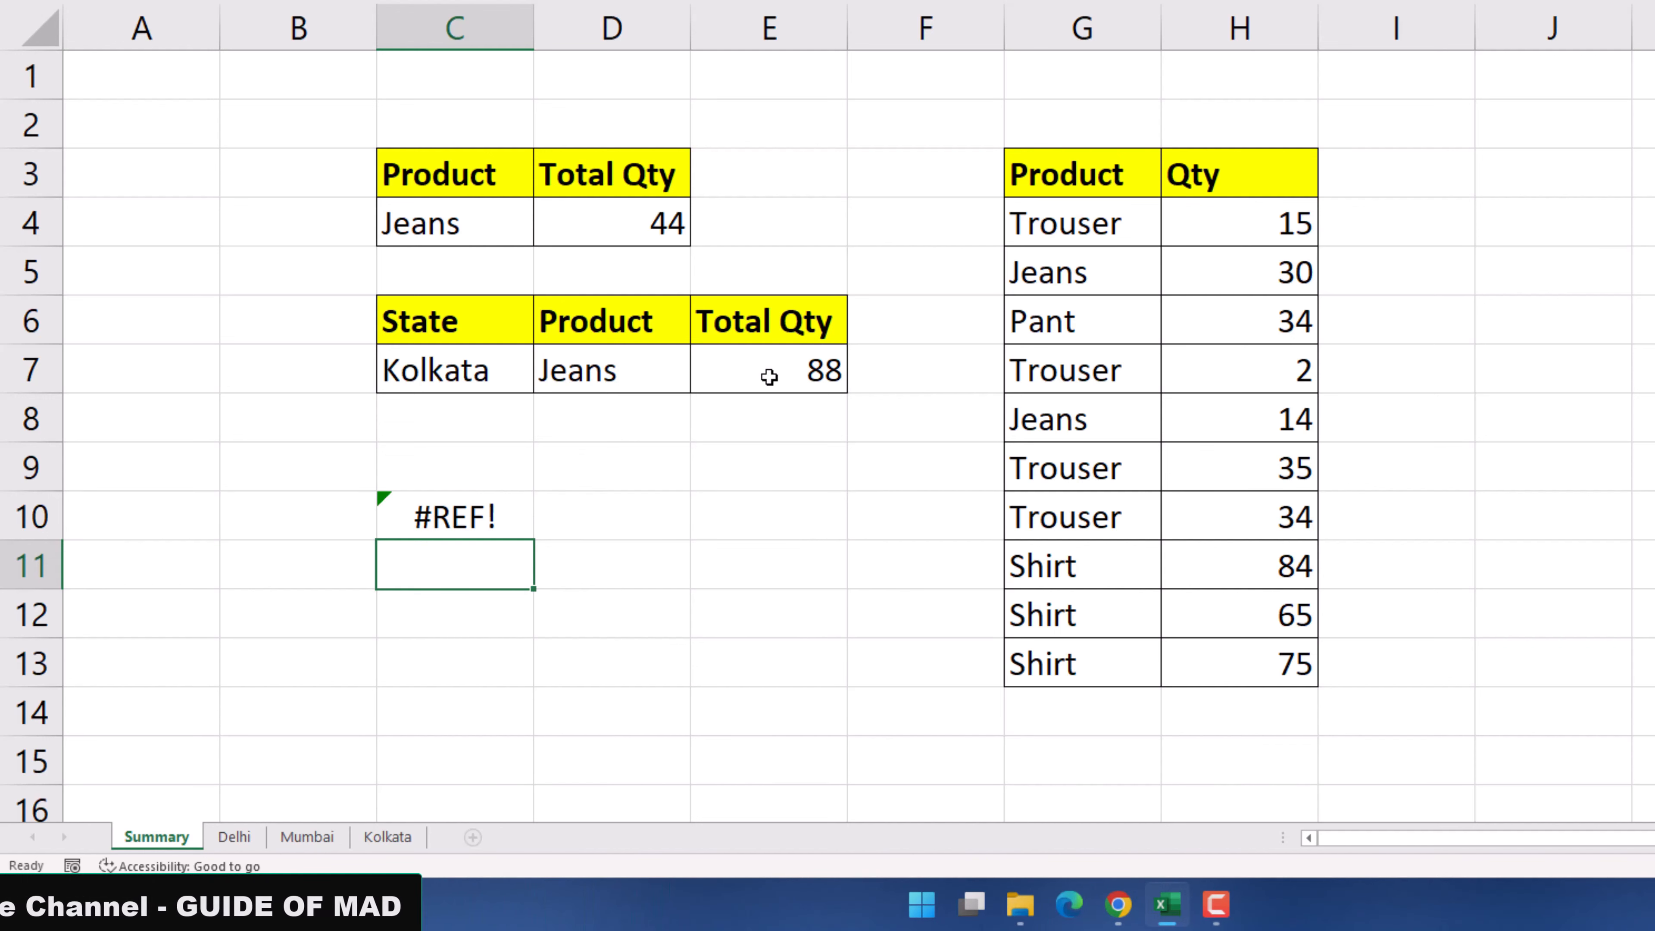
# Inspect the INDIRECT formula in cell C10 and clear the cell.
pyautogui.press('Up')
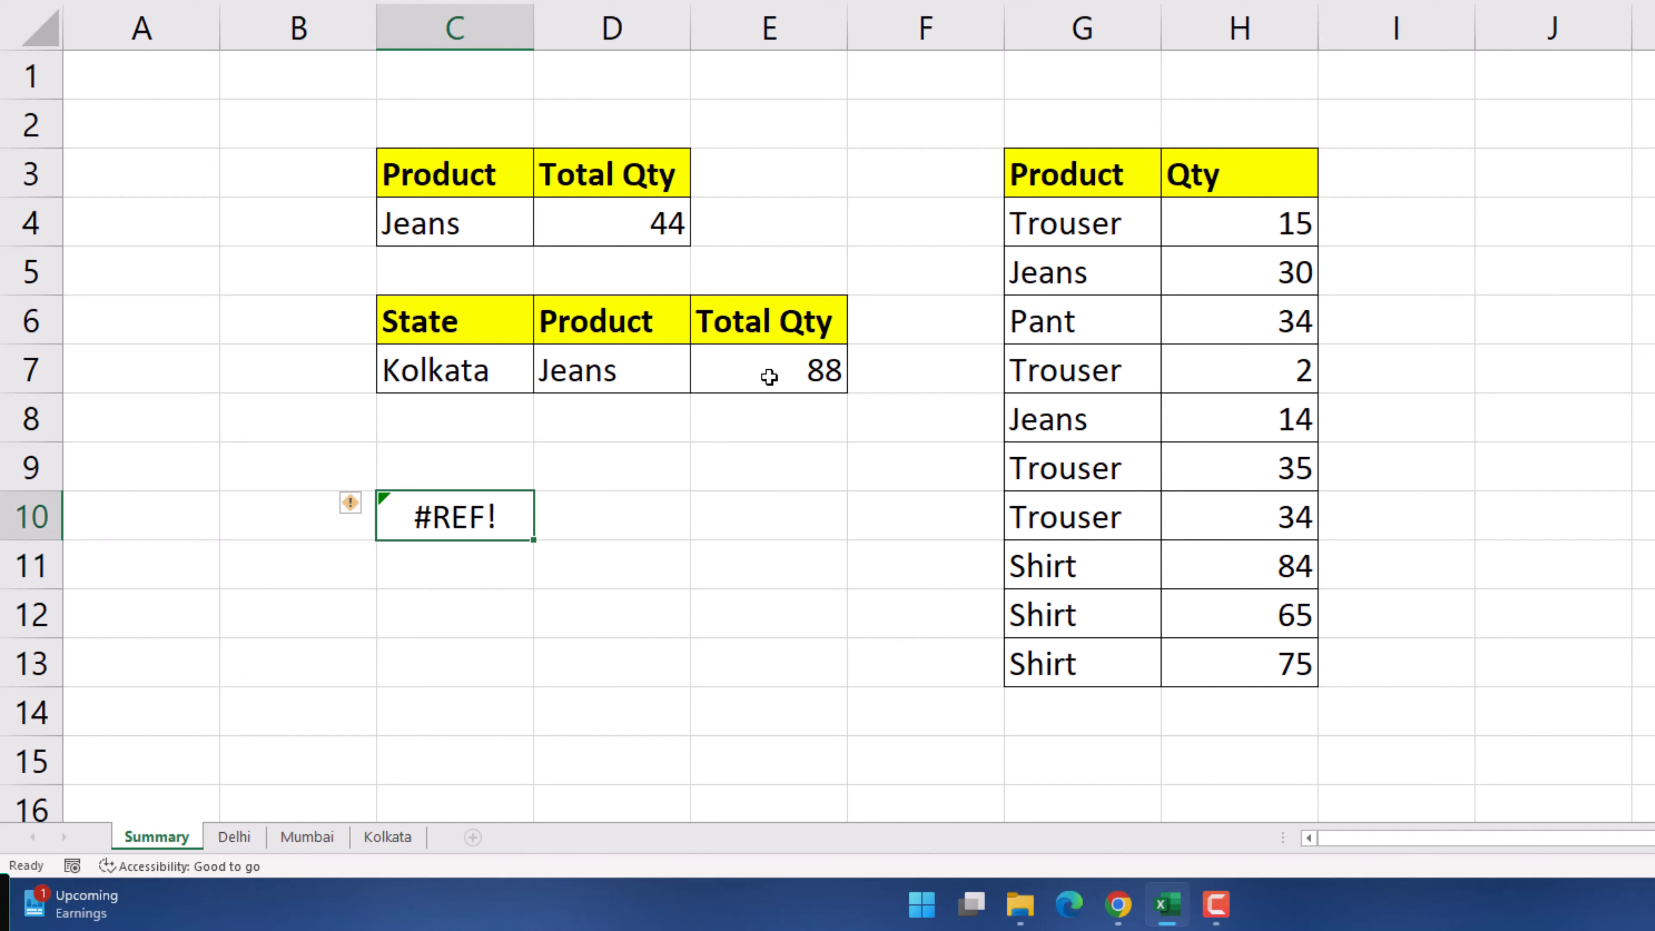
pyautogui.press('F2')
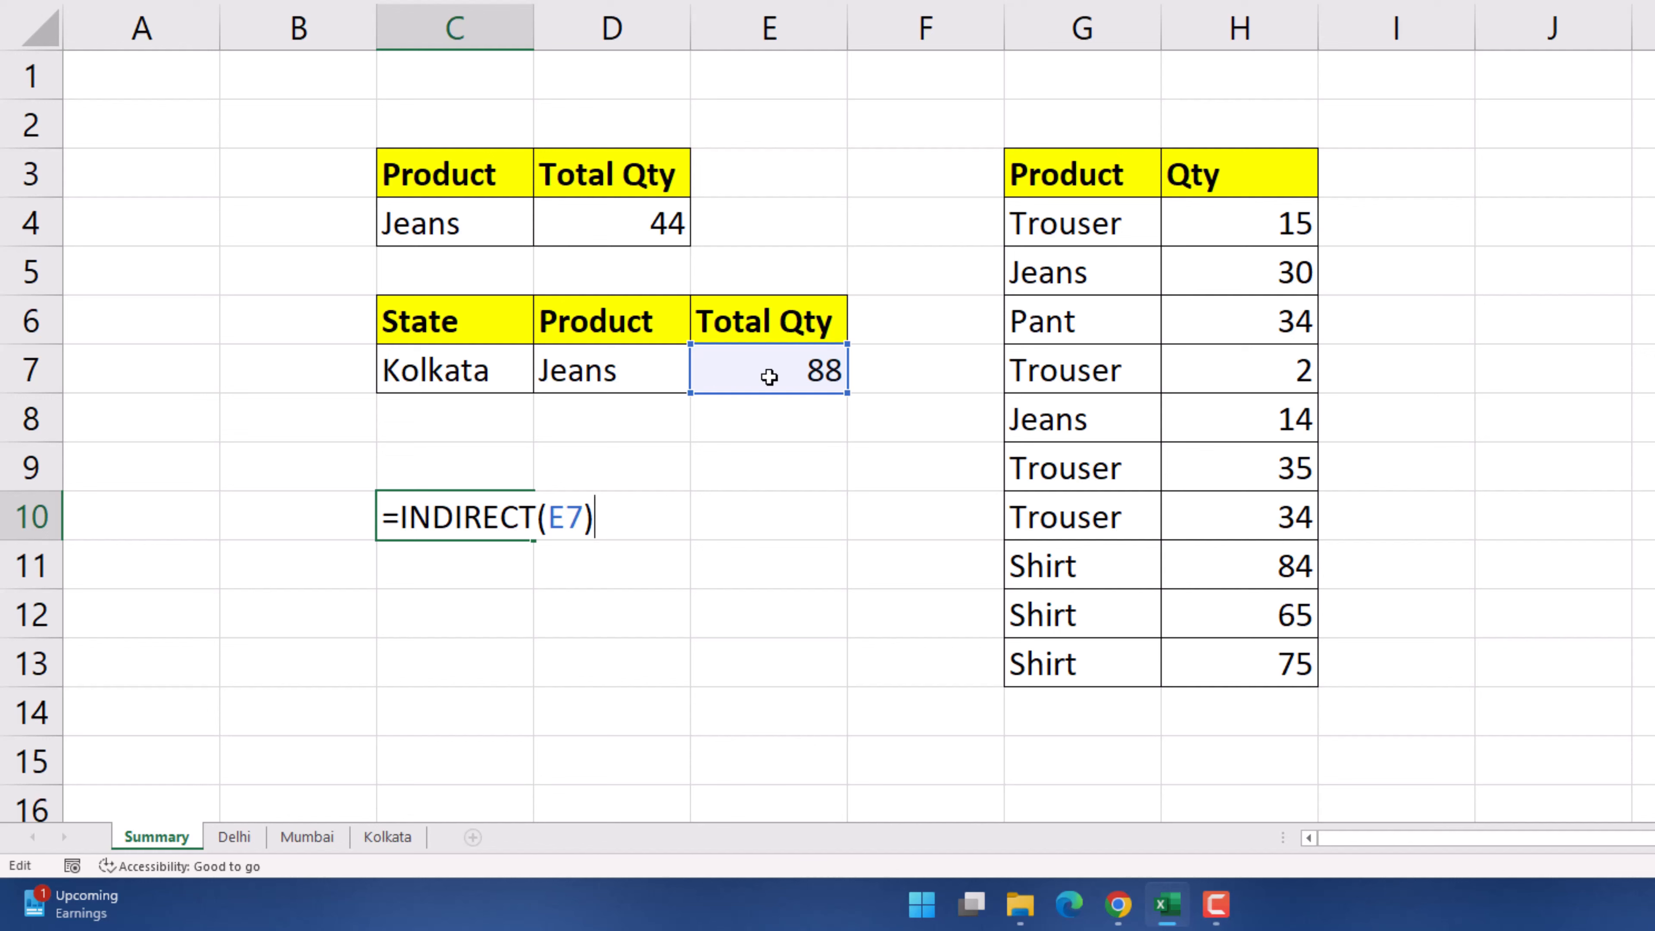
pyautogui.hotkey('ctrl', 'Return')
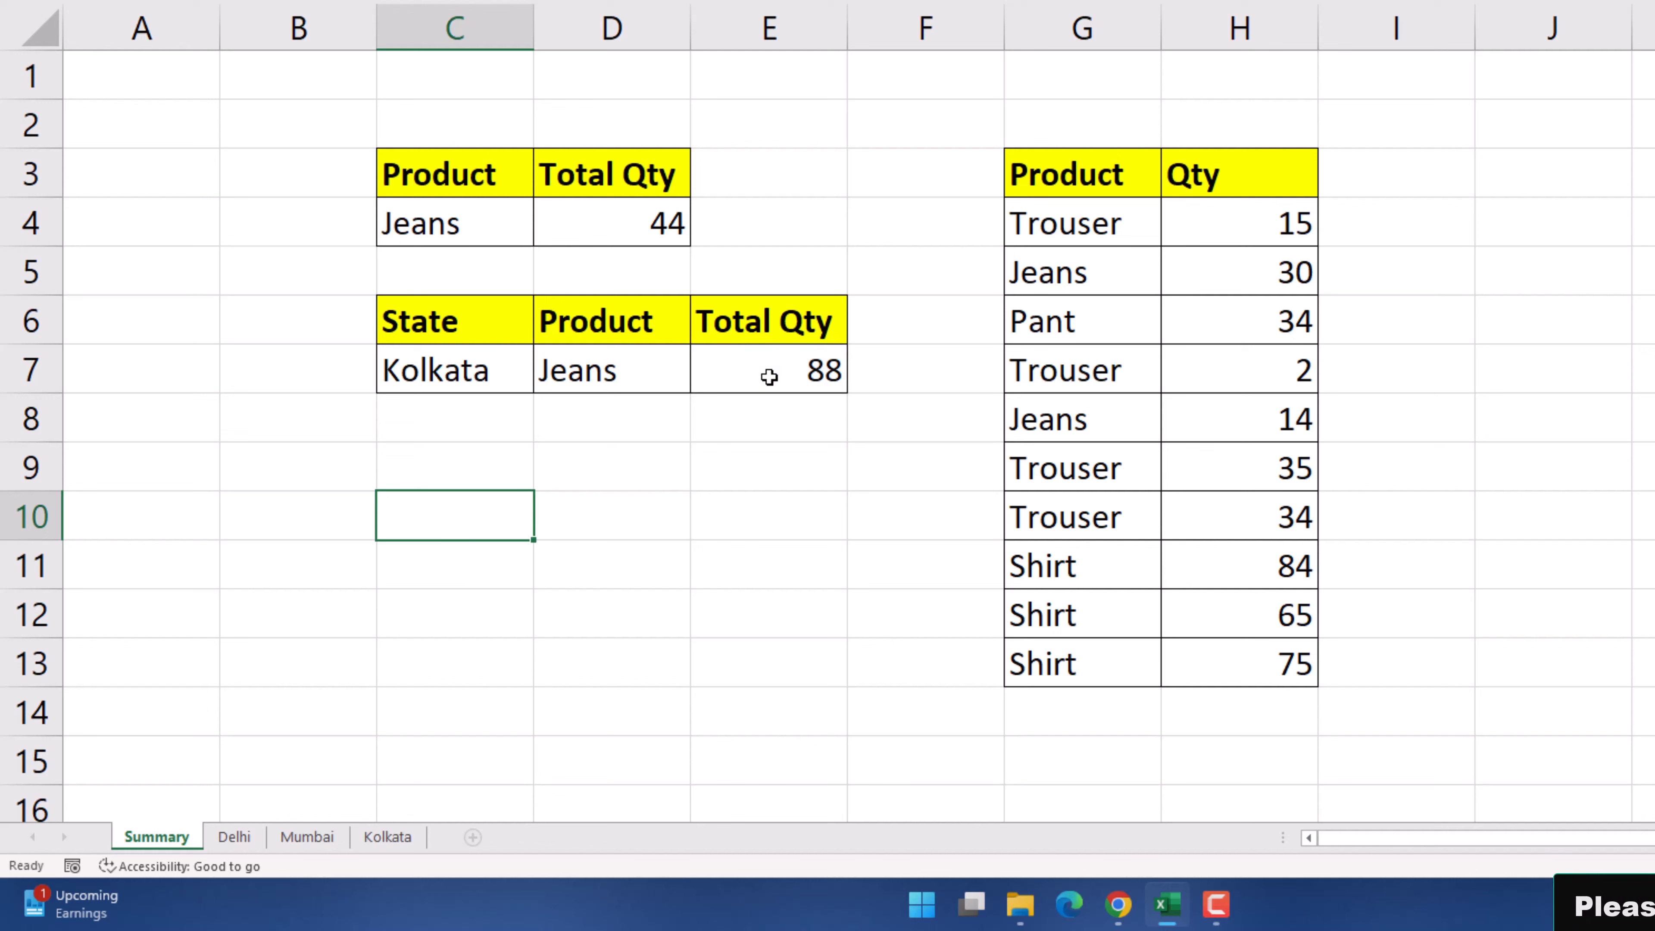
# Enter the cell address E7 as plain text in cell E10.
pyautogui.press('Right')
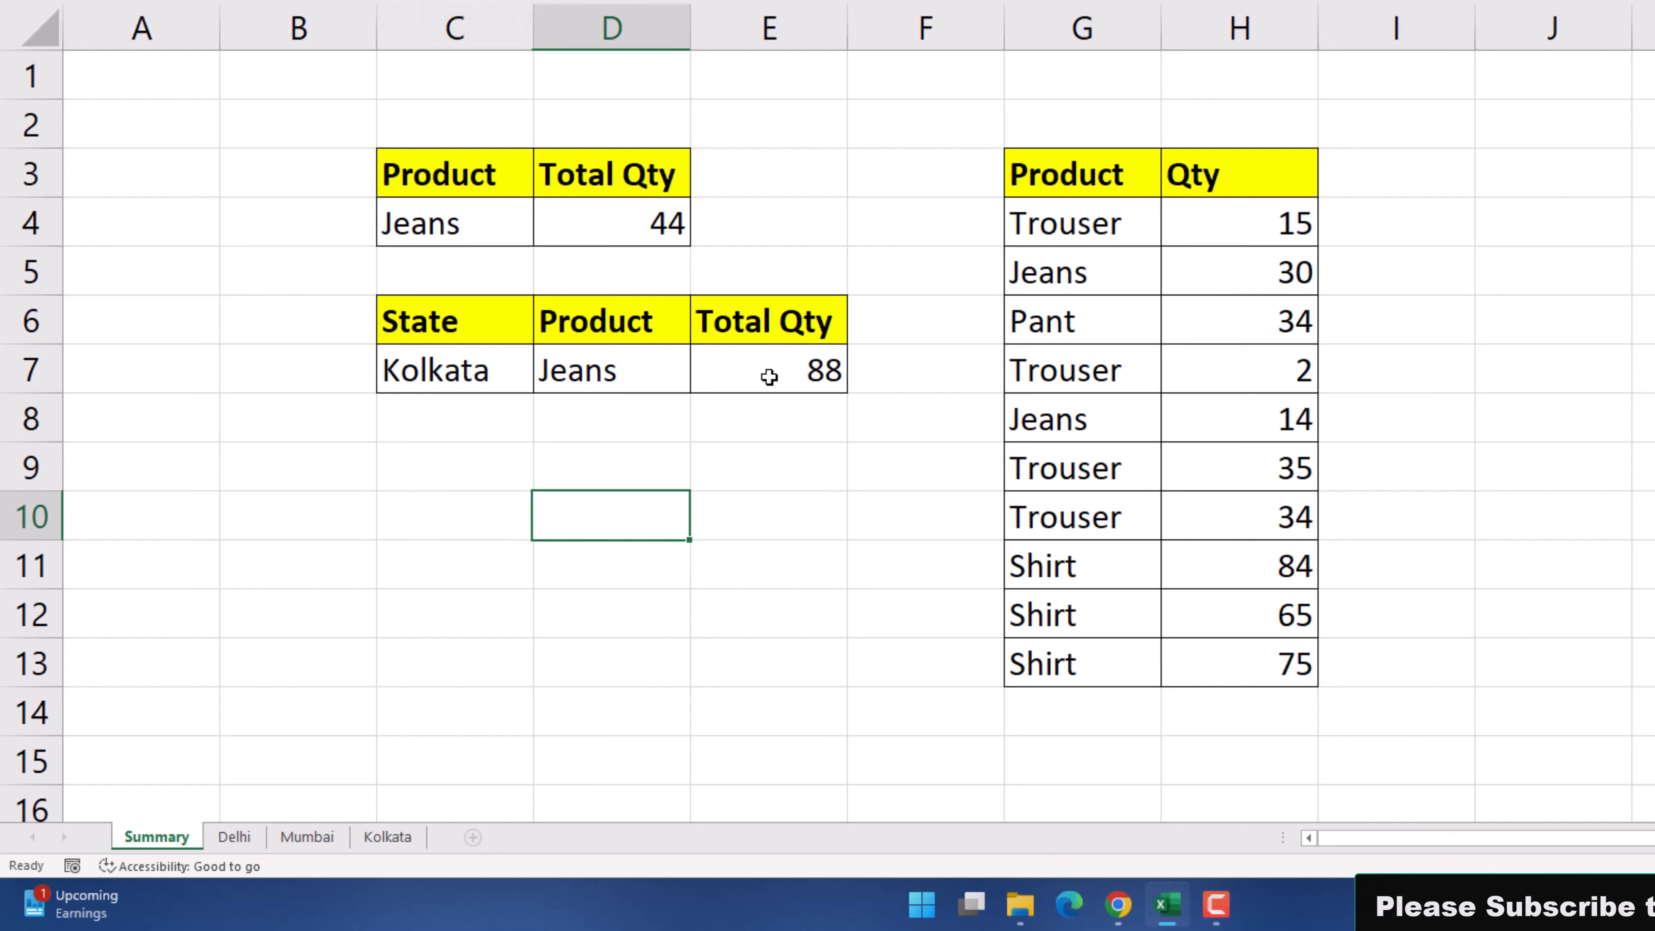
pyautogui.press('Up')
pyautogui.press('Up')
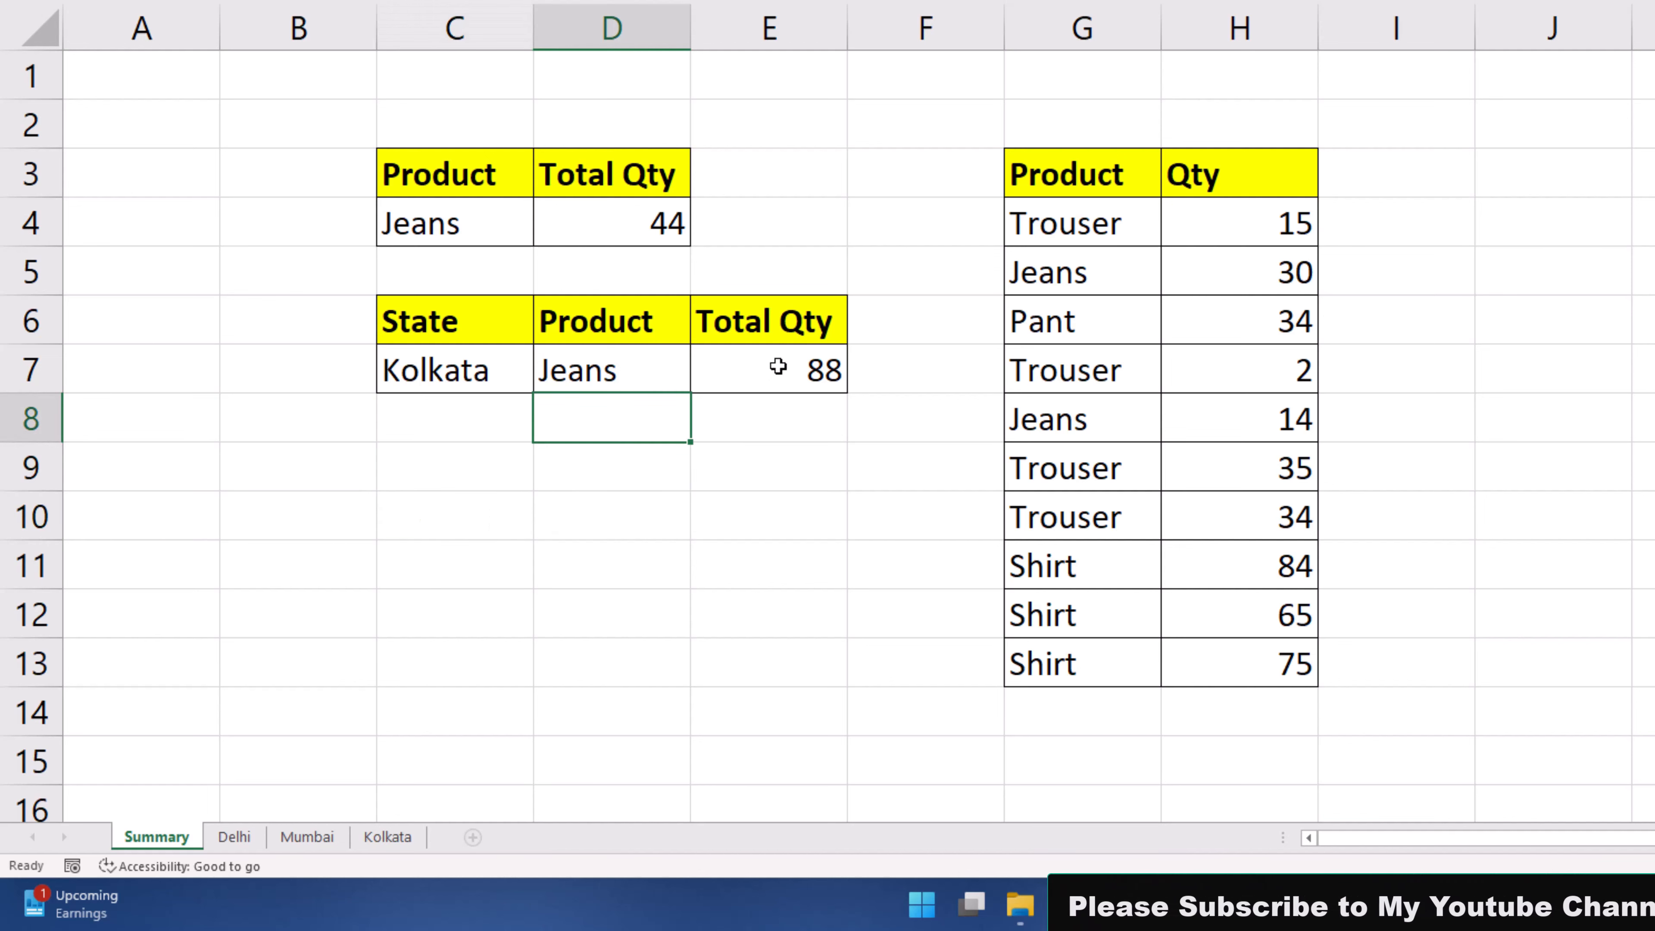
pyautogui.click(775, 368)
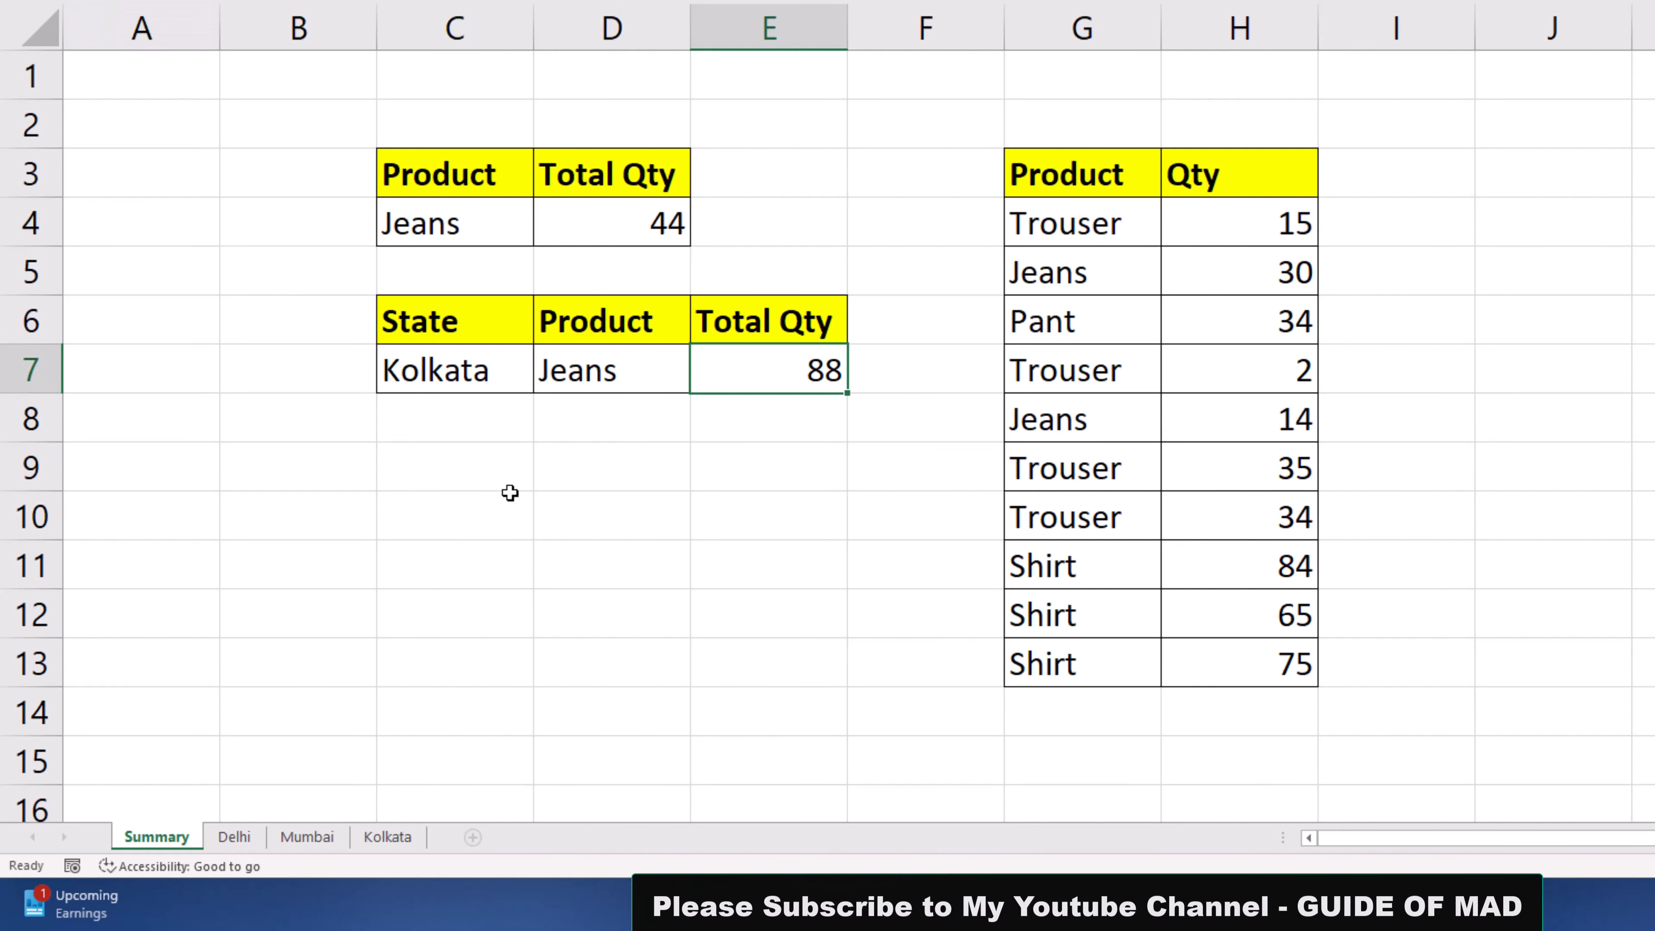
pyautogui.click(737, 529)
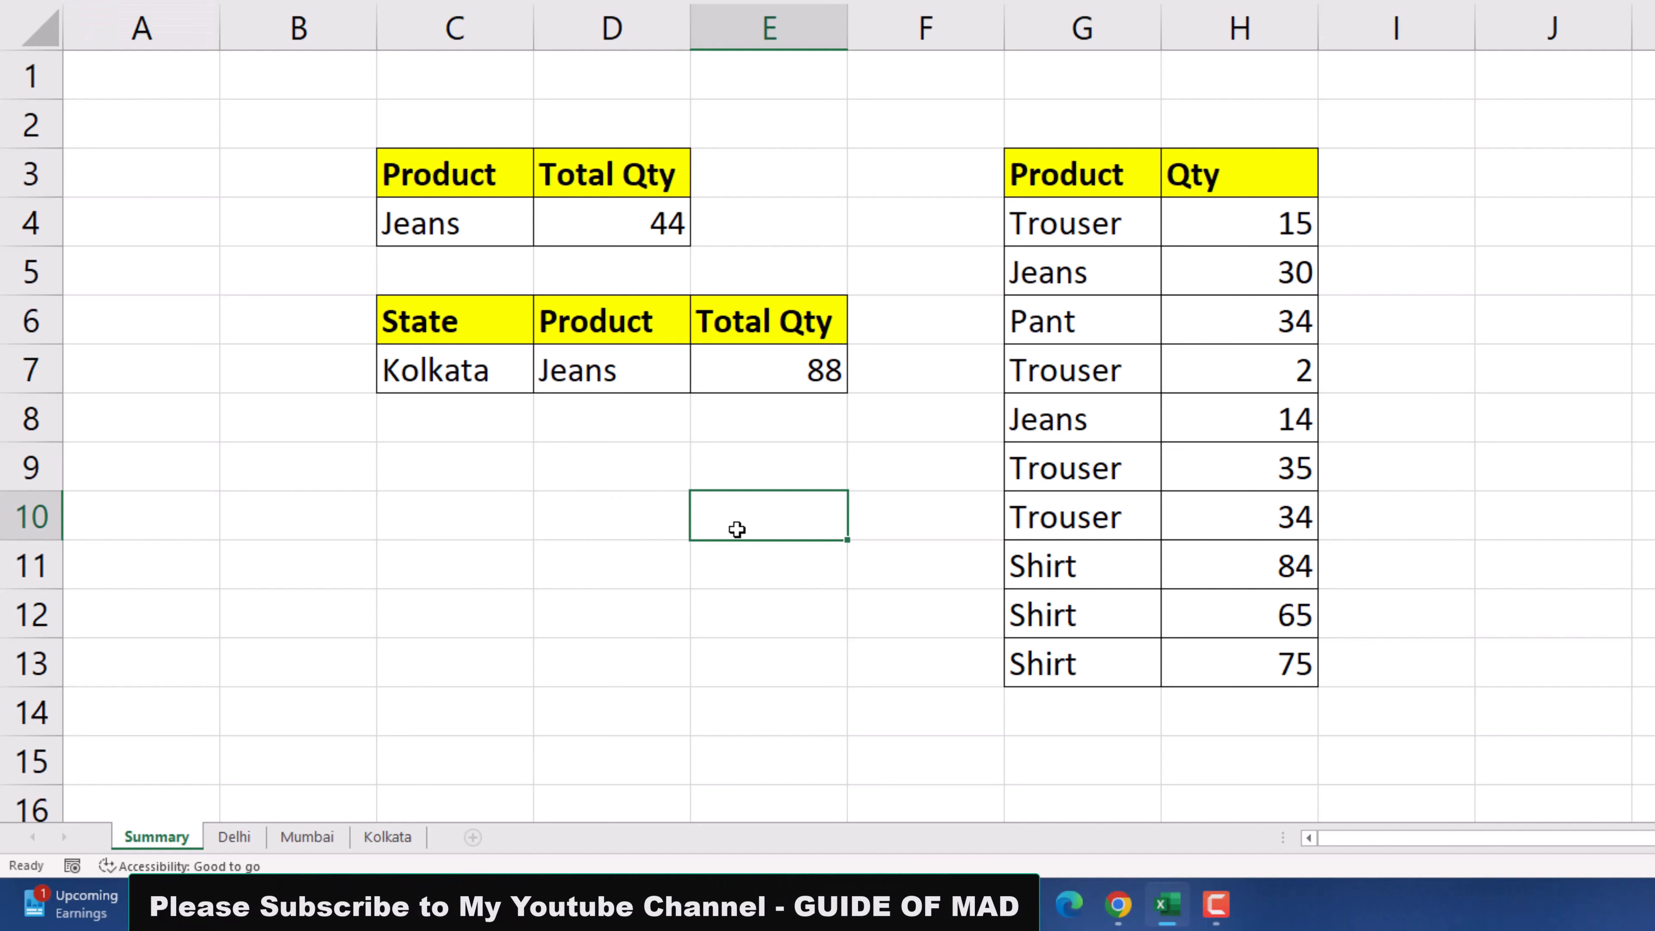
pyautogui.write('e')
pyautogui.press('BackSpace')
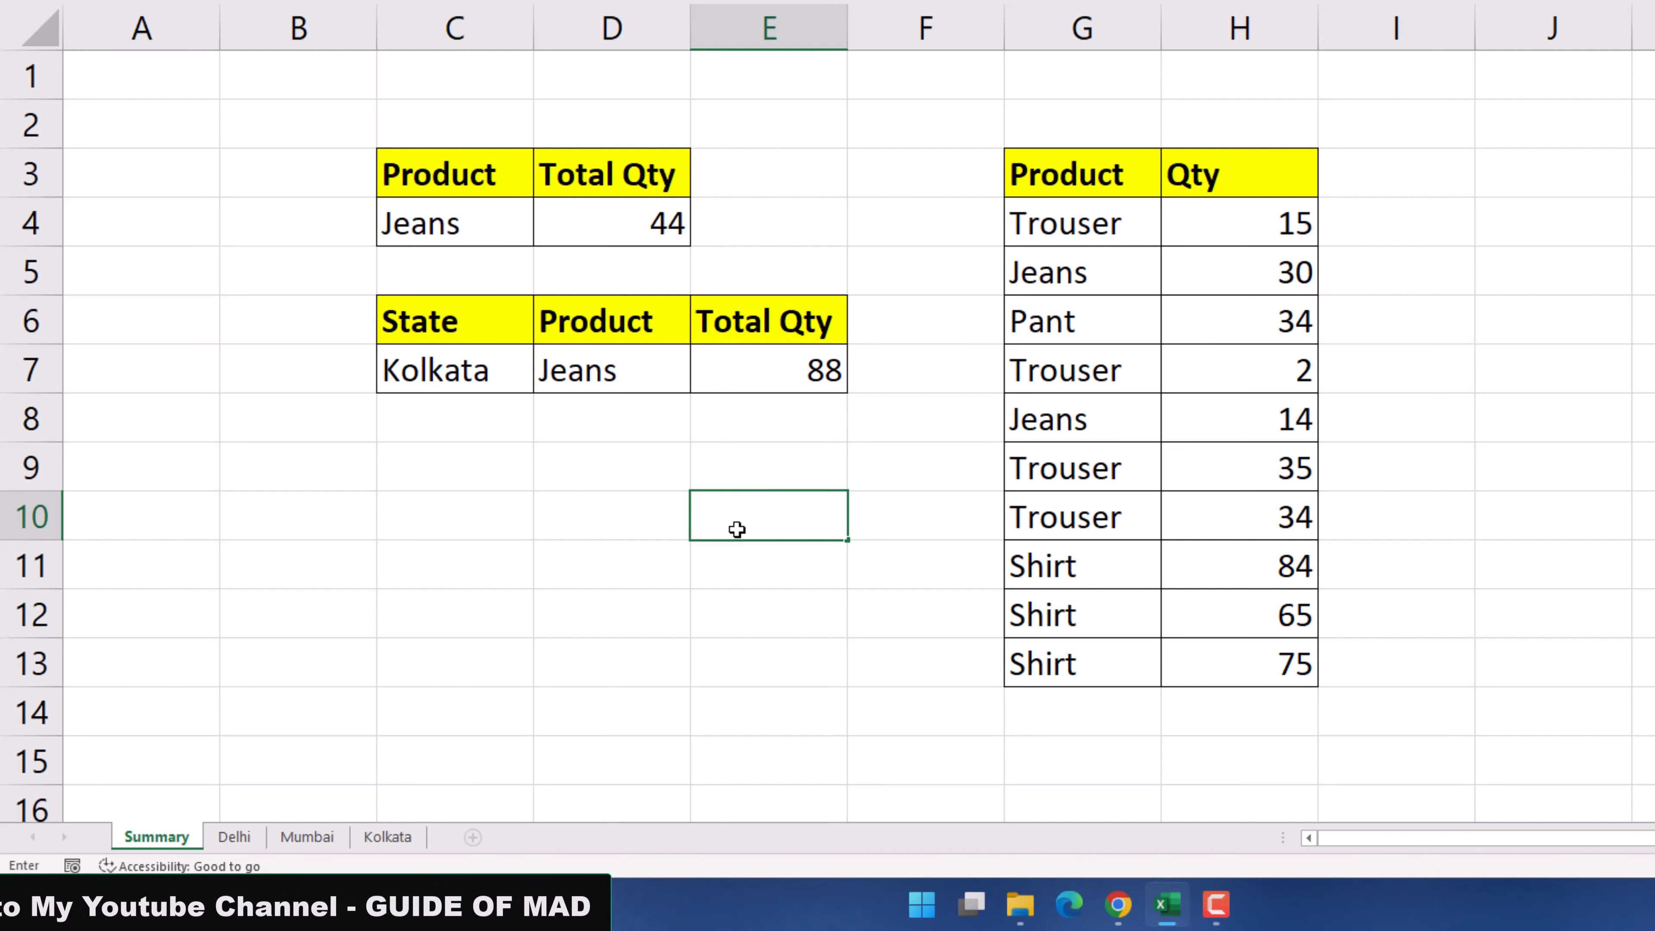
pyautogui.write('E7')
pyautogui.press('Return')
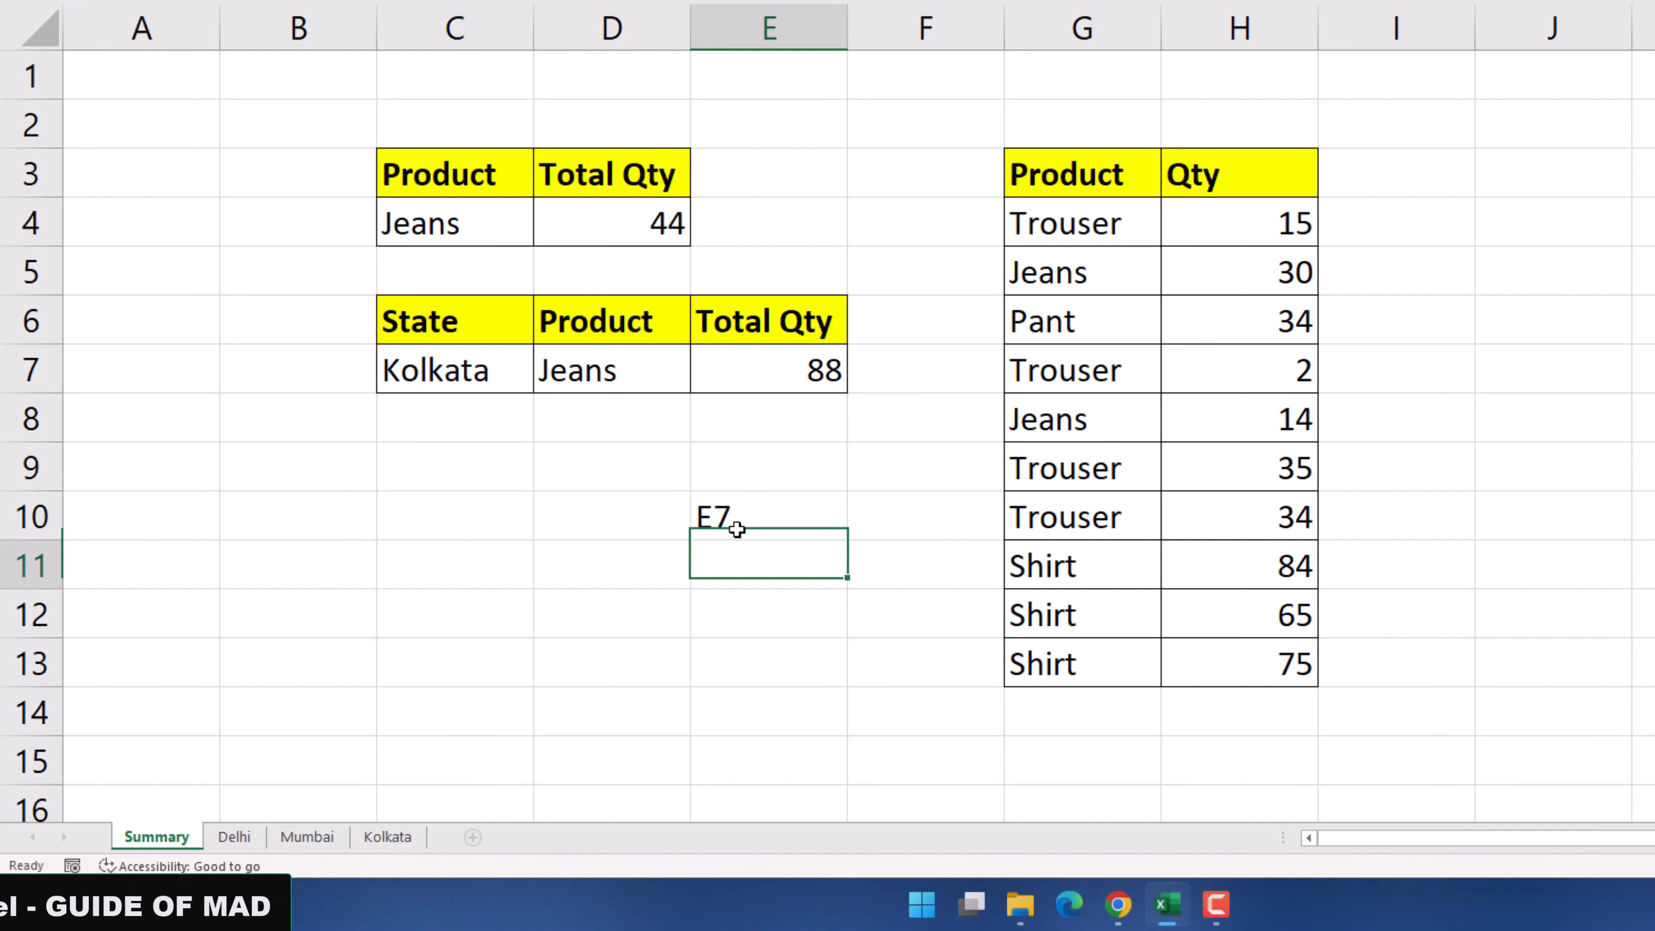
# Enter the formula =INDIRECT(E10) in cell C11 so it reads the address stored as text.
pyautogui.press('Left')
pyautogui.press('Left')
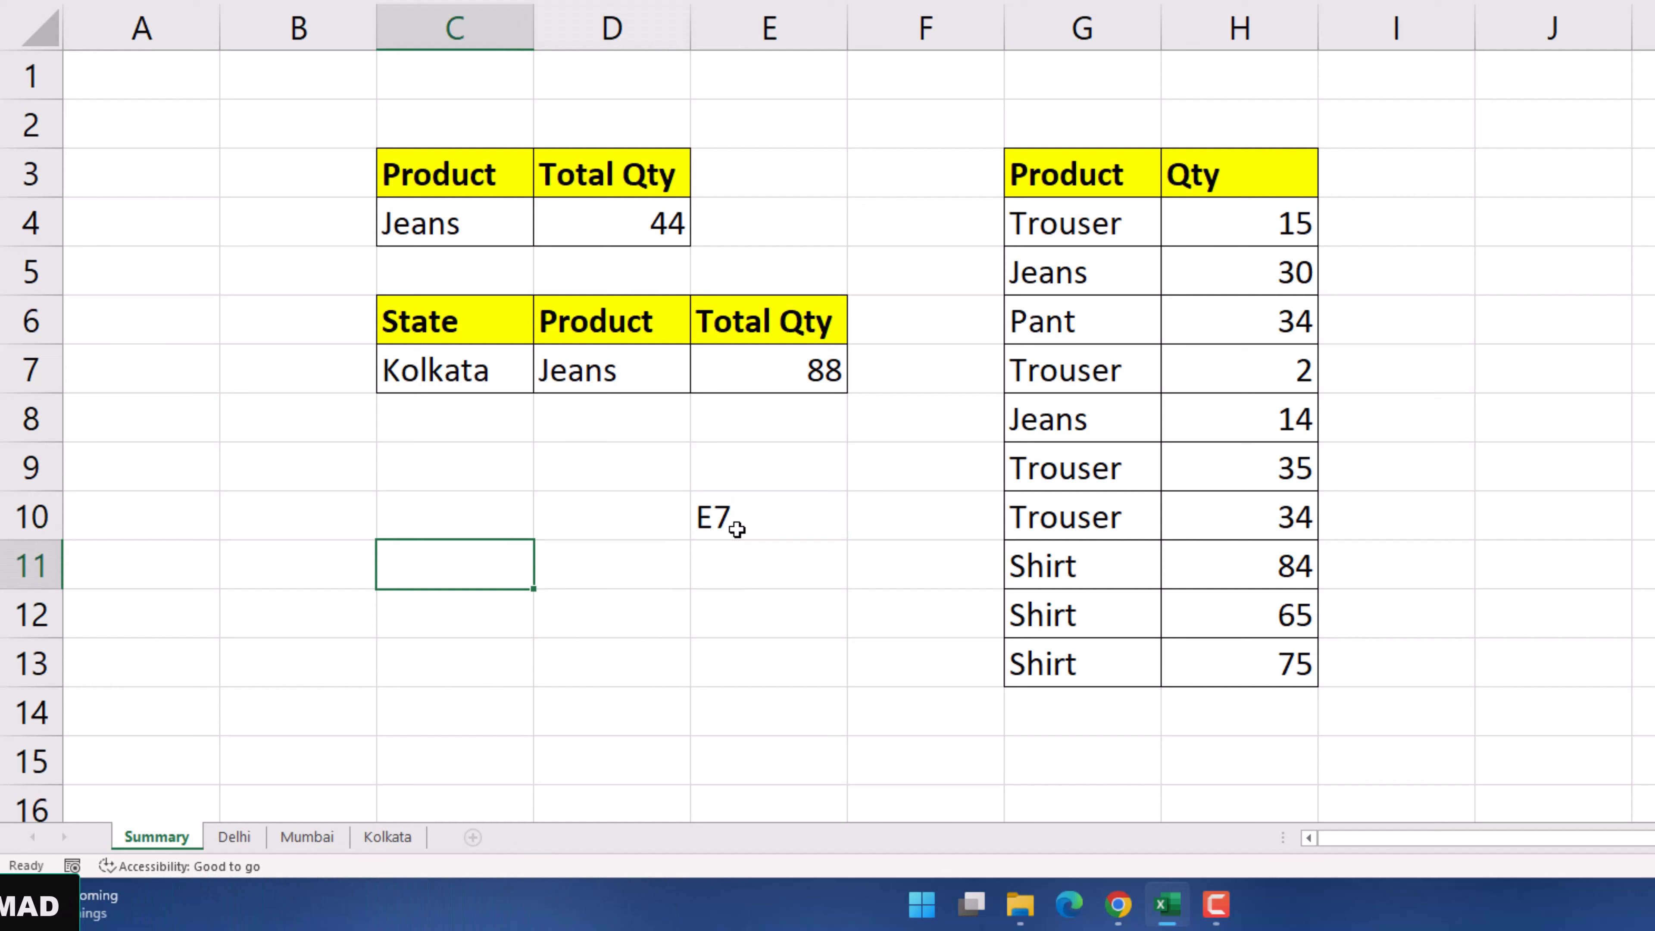
pyautogui.write('=ind')
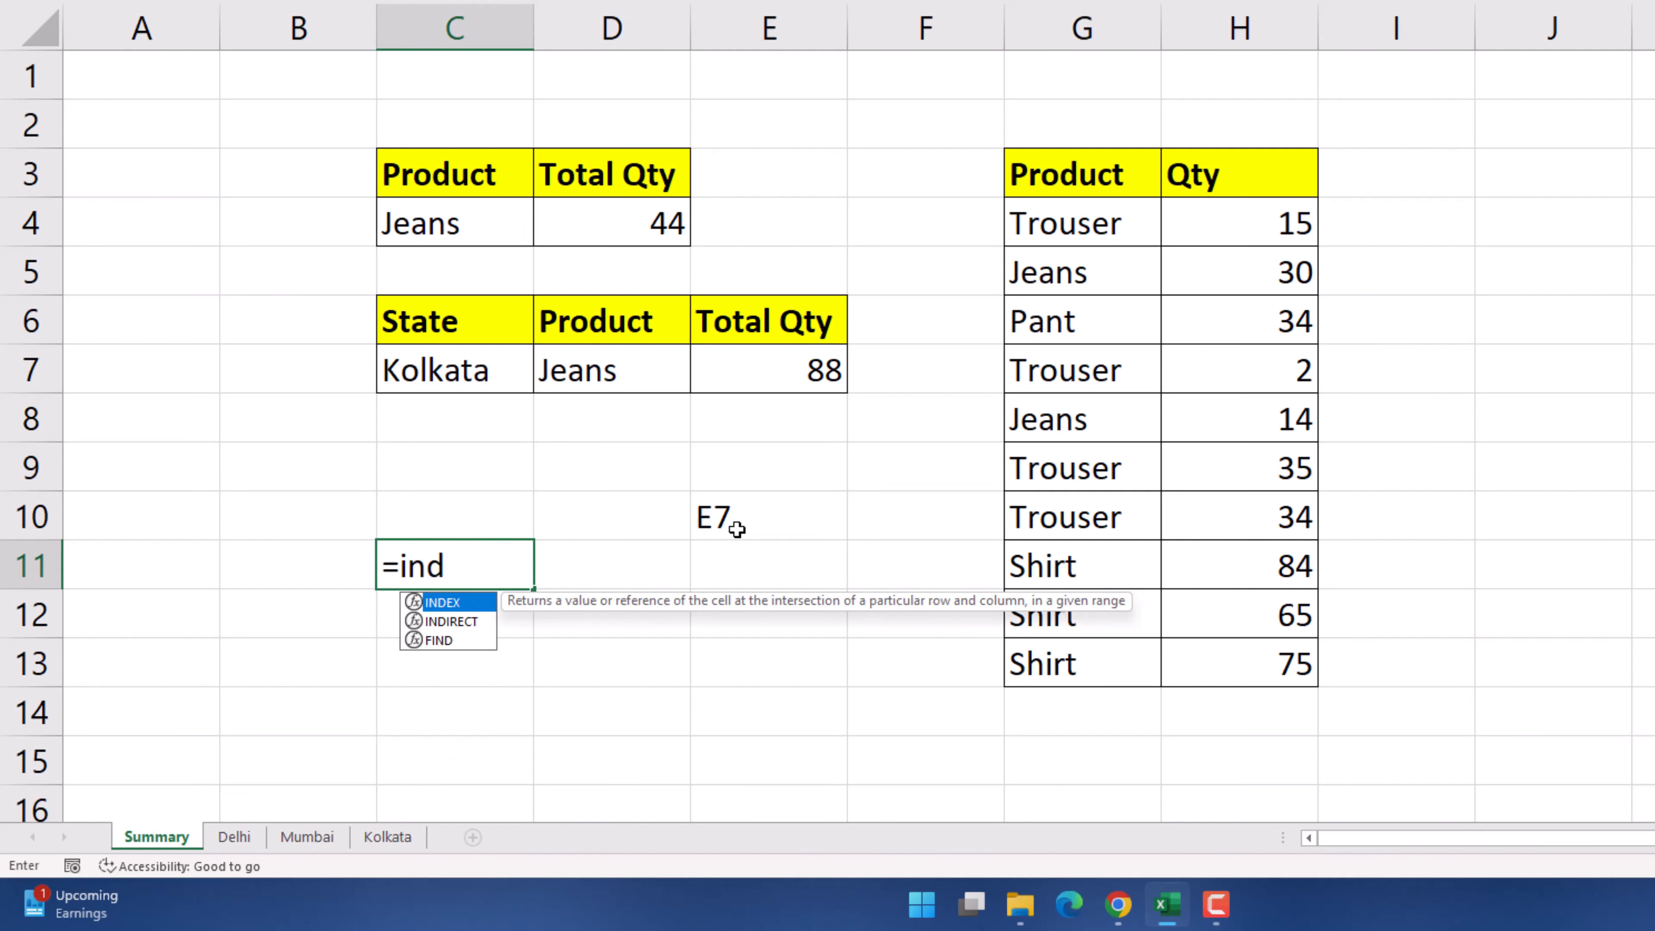
pyautogui.press('Down')
pyautogui.press('Tab')
pyautogui.click(736, 529)
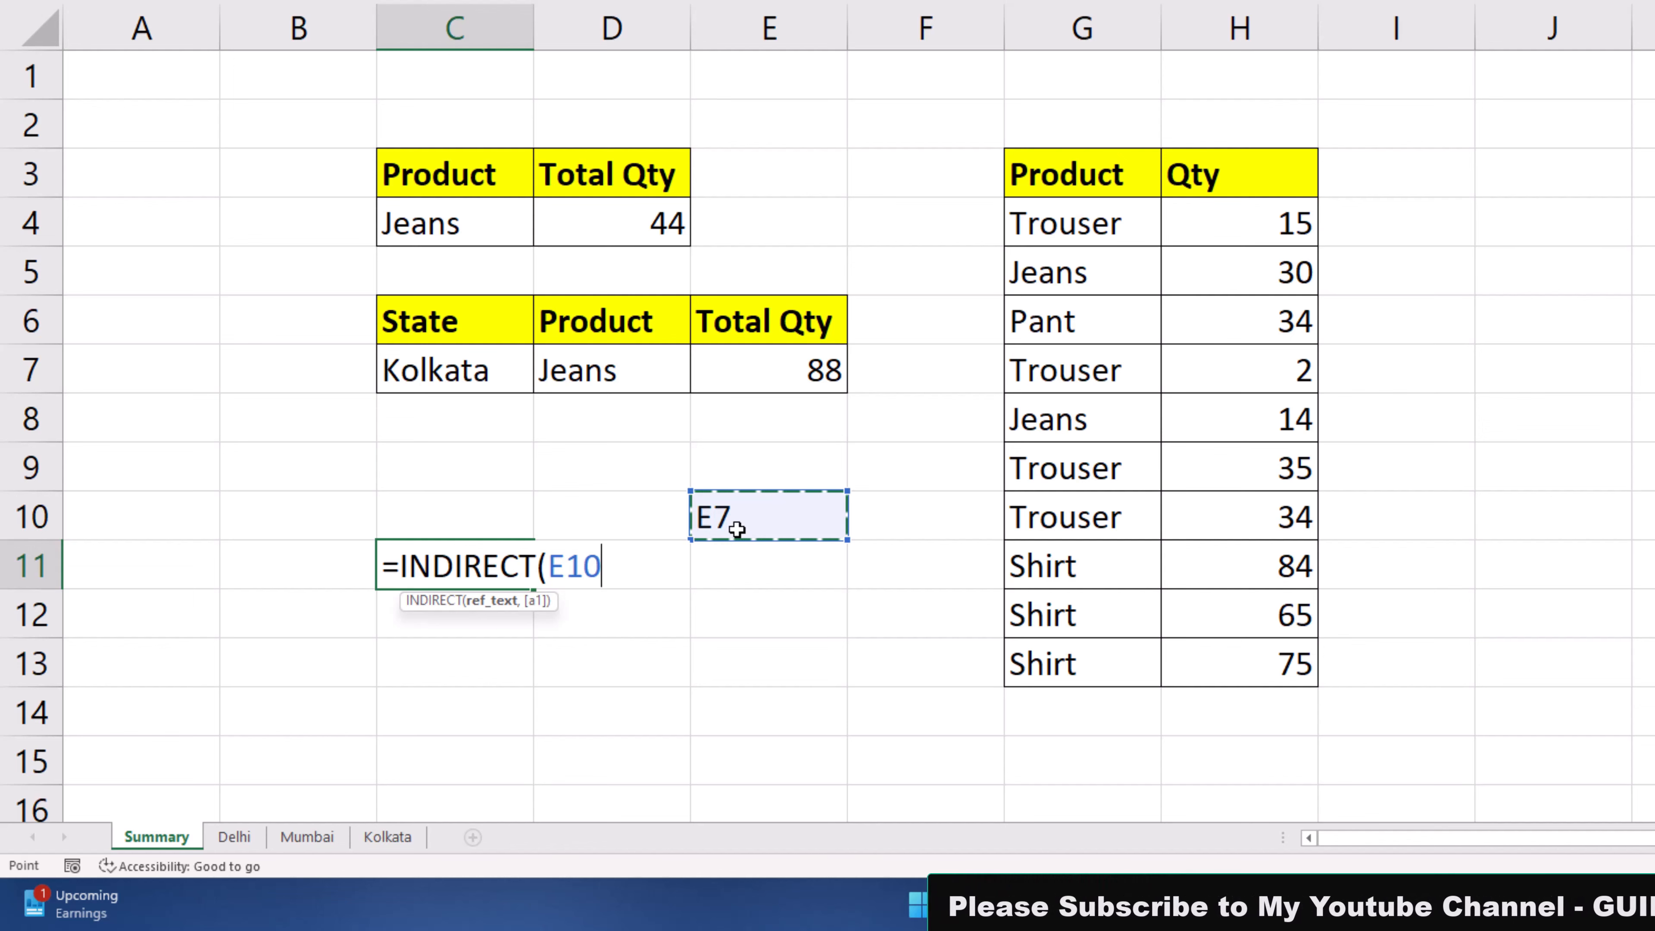
pyautogui.press('Return')
pyautogui.press('Up')
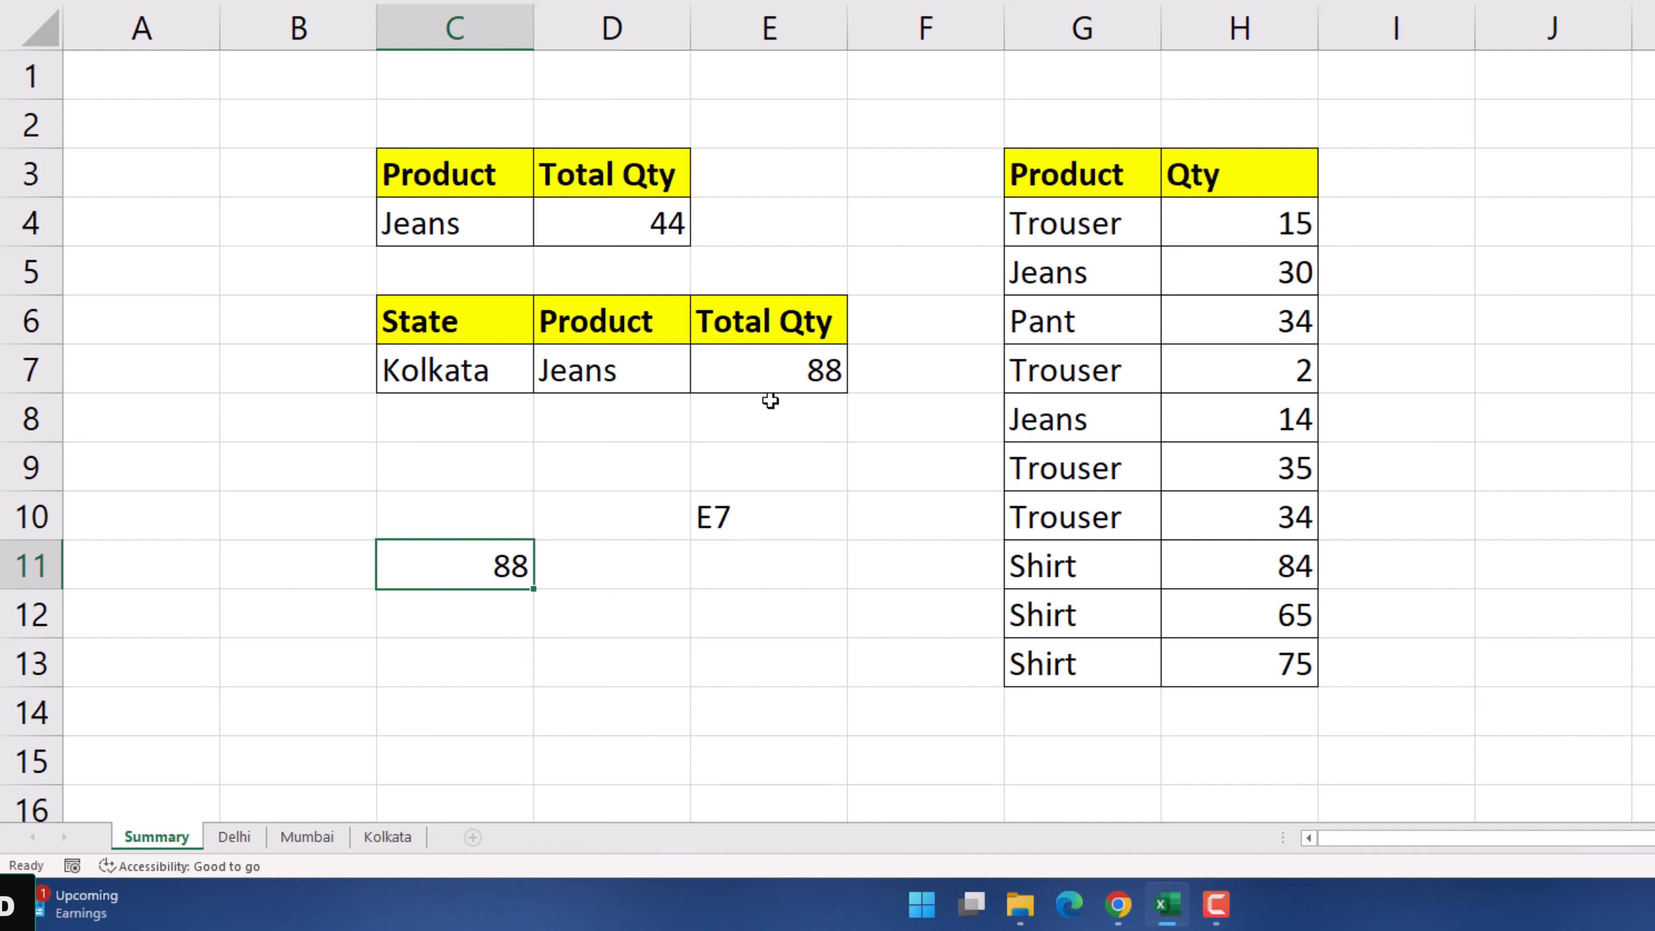
# Compare the Total Qty cell E7 with the INDIRECT result in C11 and the address text in E10.
pyautogui.click(785, 369)
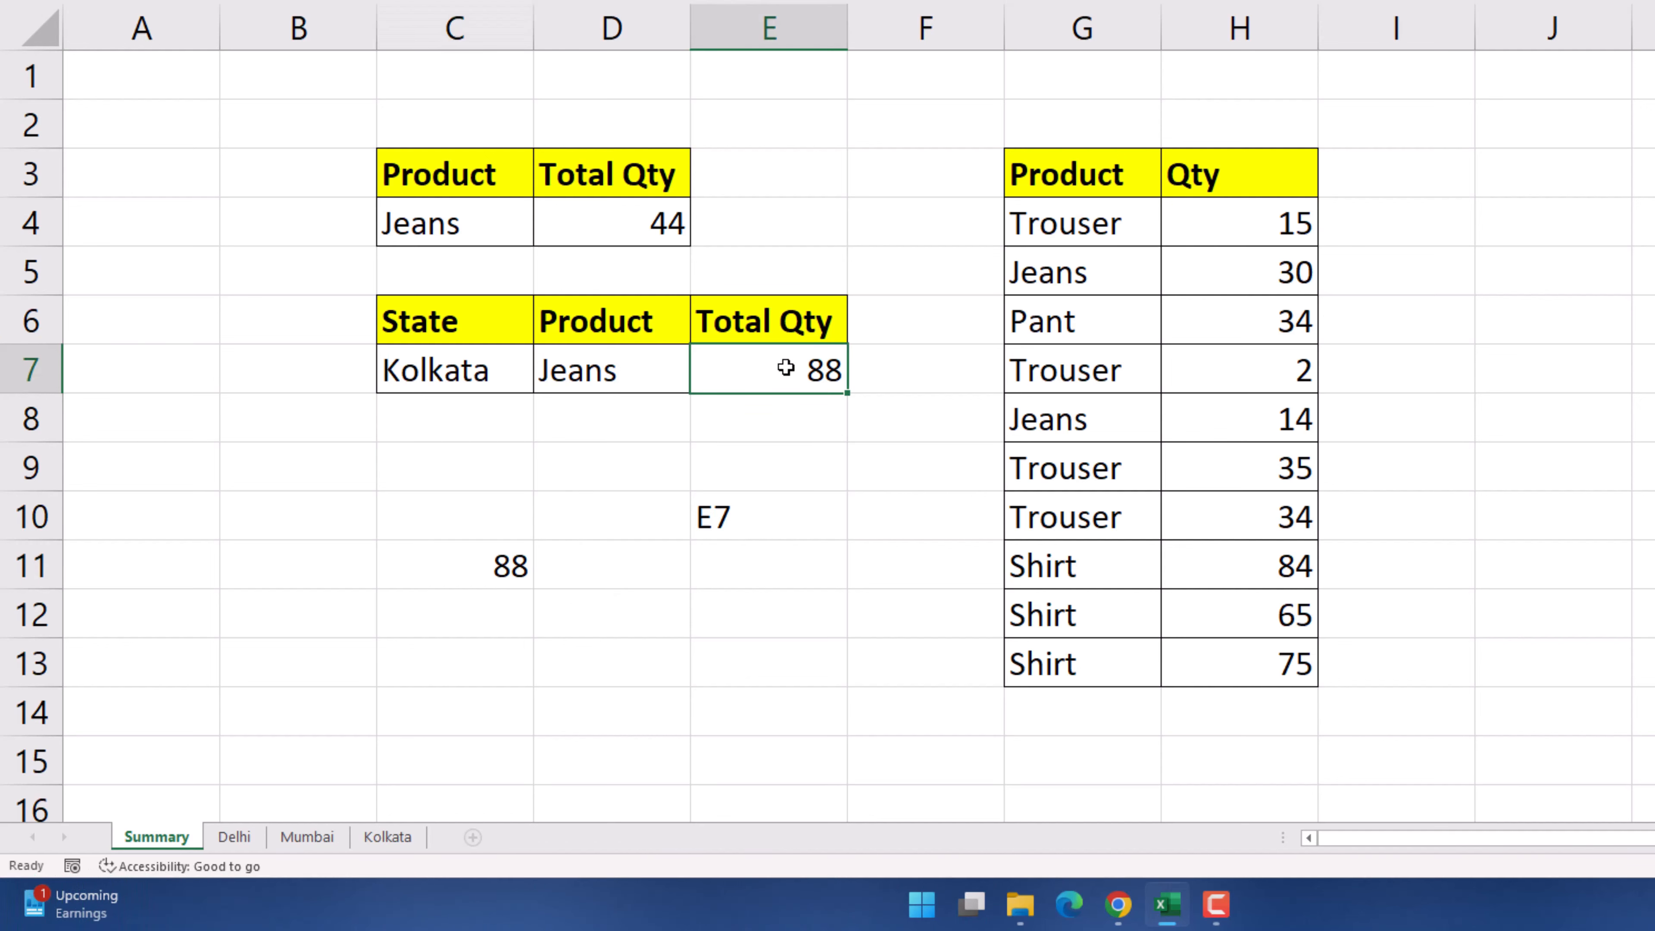
pyautogui.click(487, 583)
pyautogui.click(731, 522)
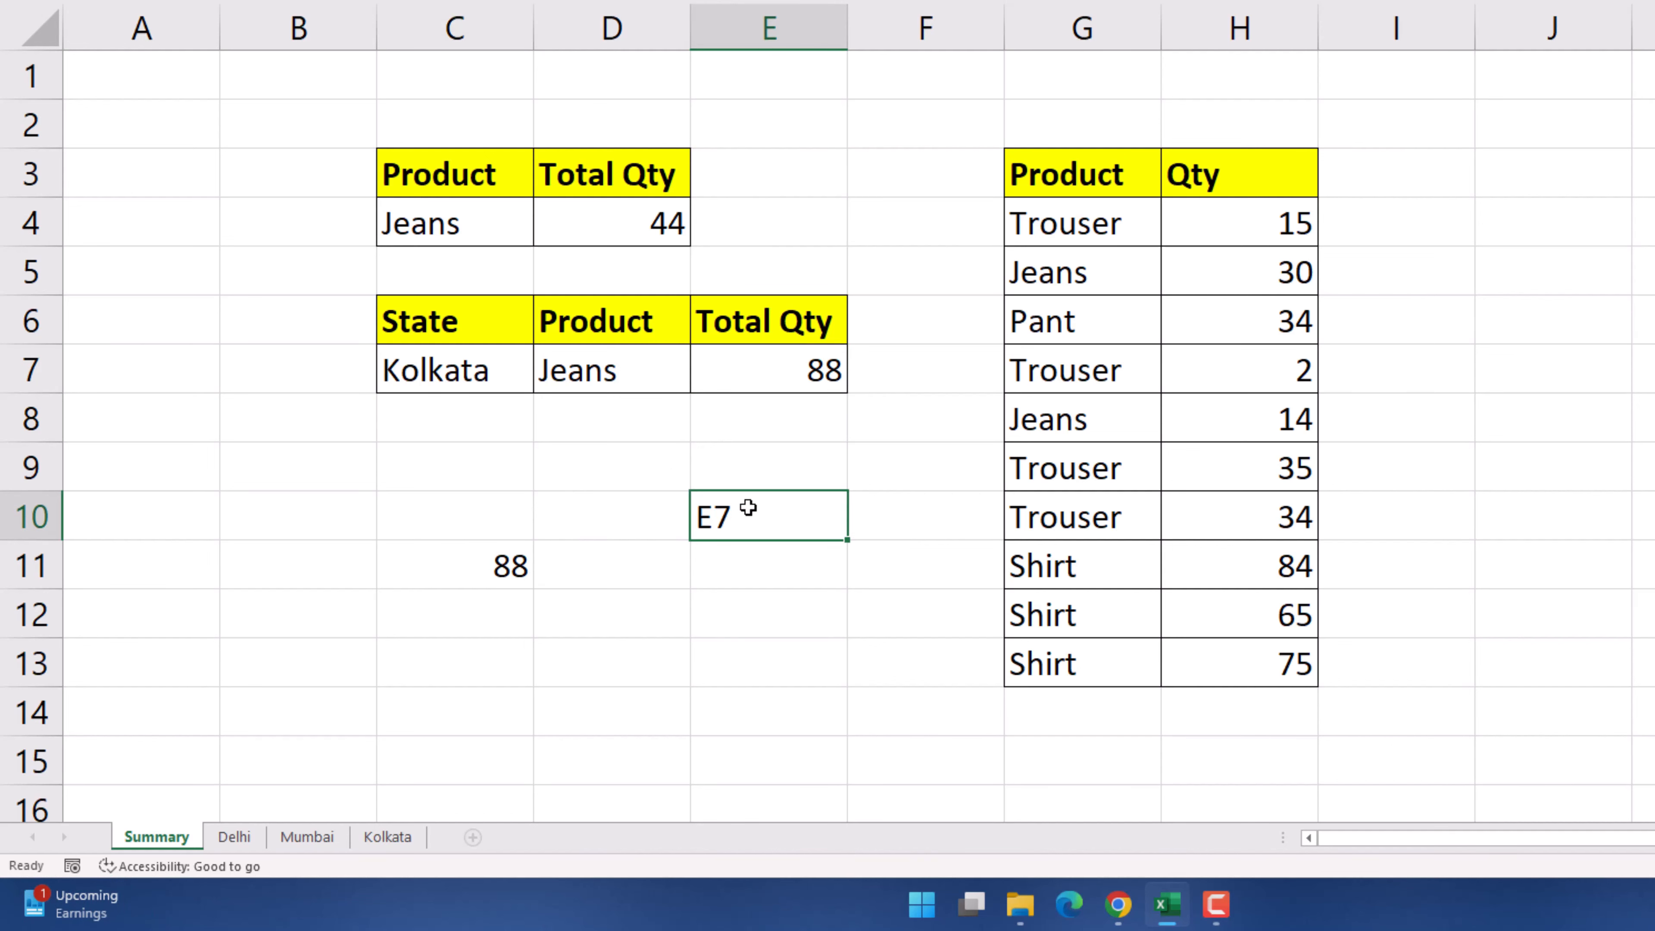
pyautogui.click(785, 372)
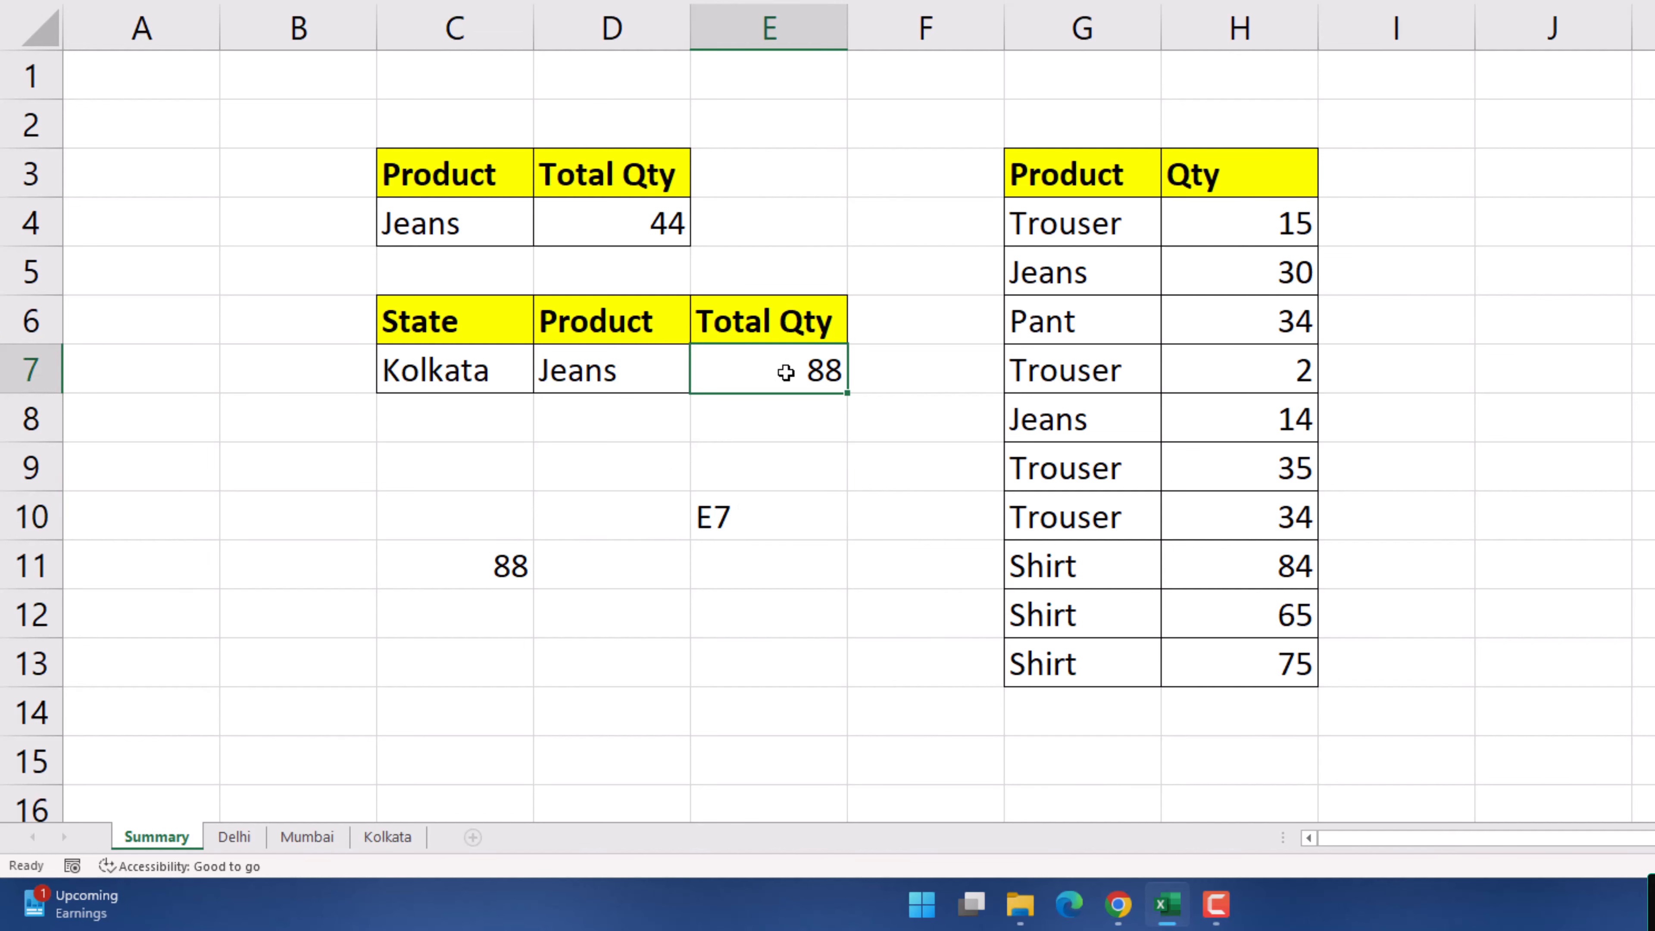
# Clear the INDIRECT formula from cell C11 and the address text from cell E10.
pyautogui.click(496, 575)
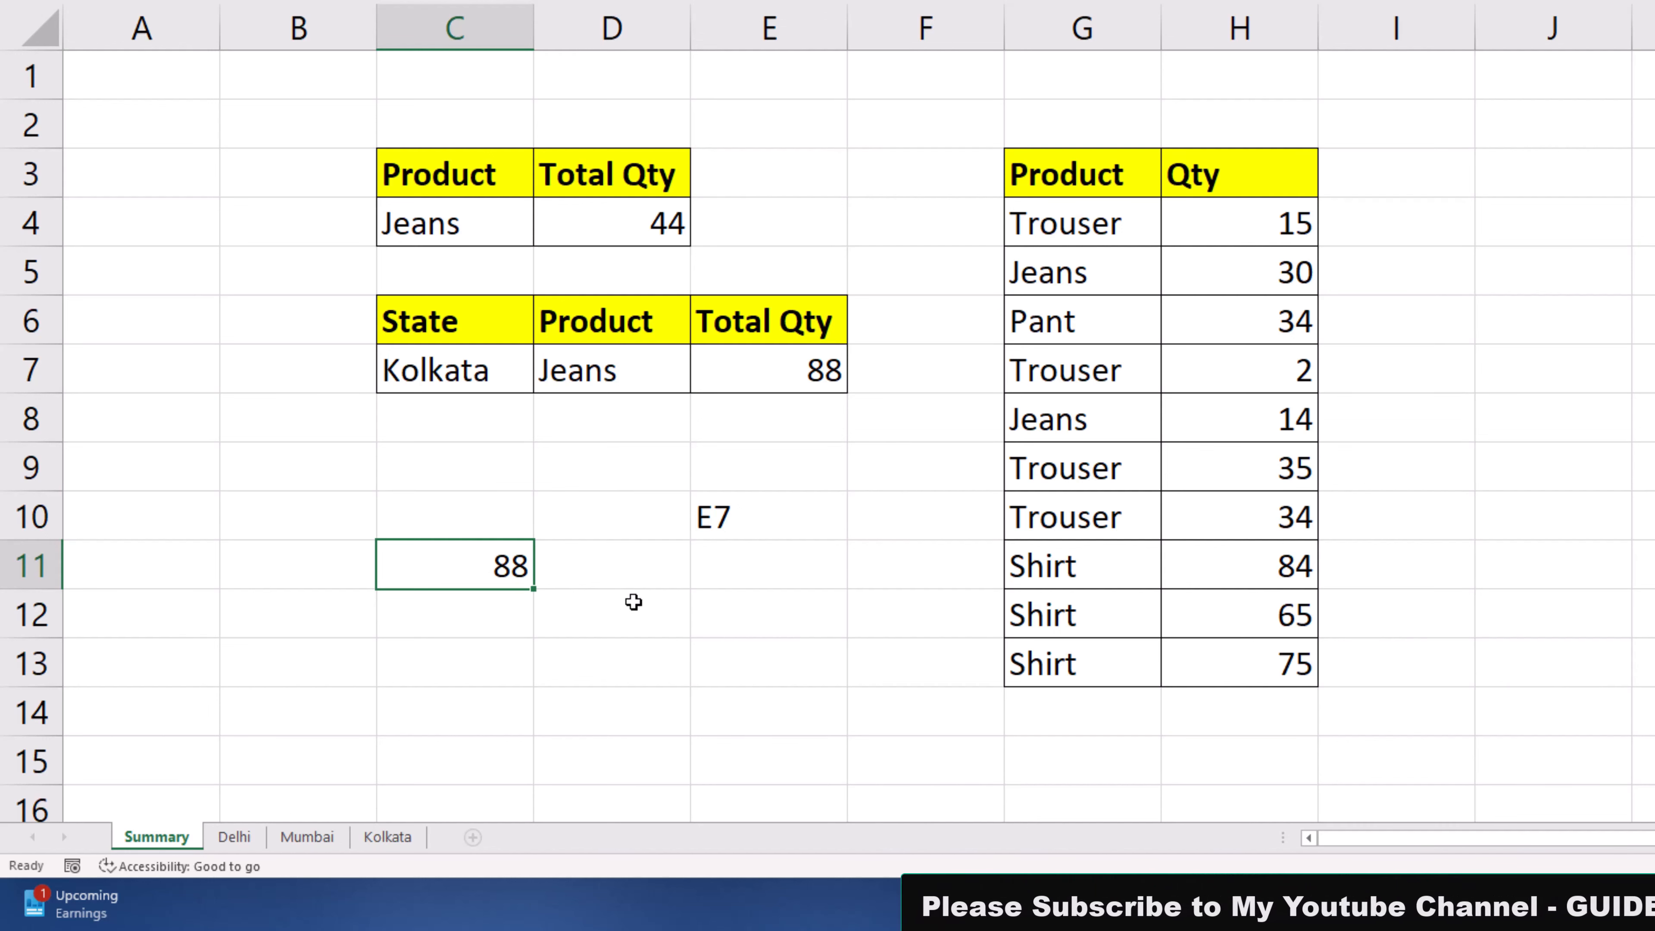
pyautogui.press('Delete')
pyautogui.click(709, 517)
pyautogui.press('Delete')
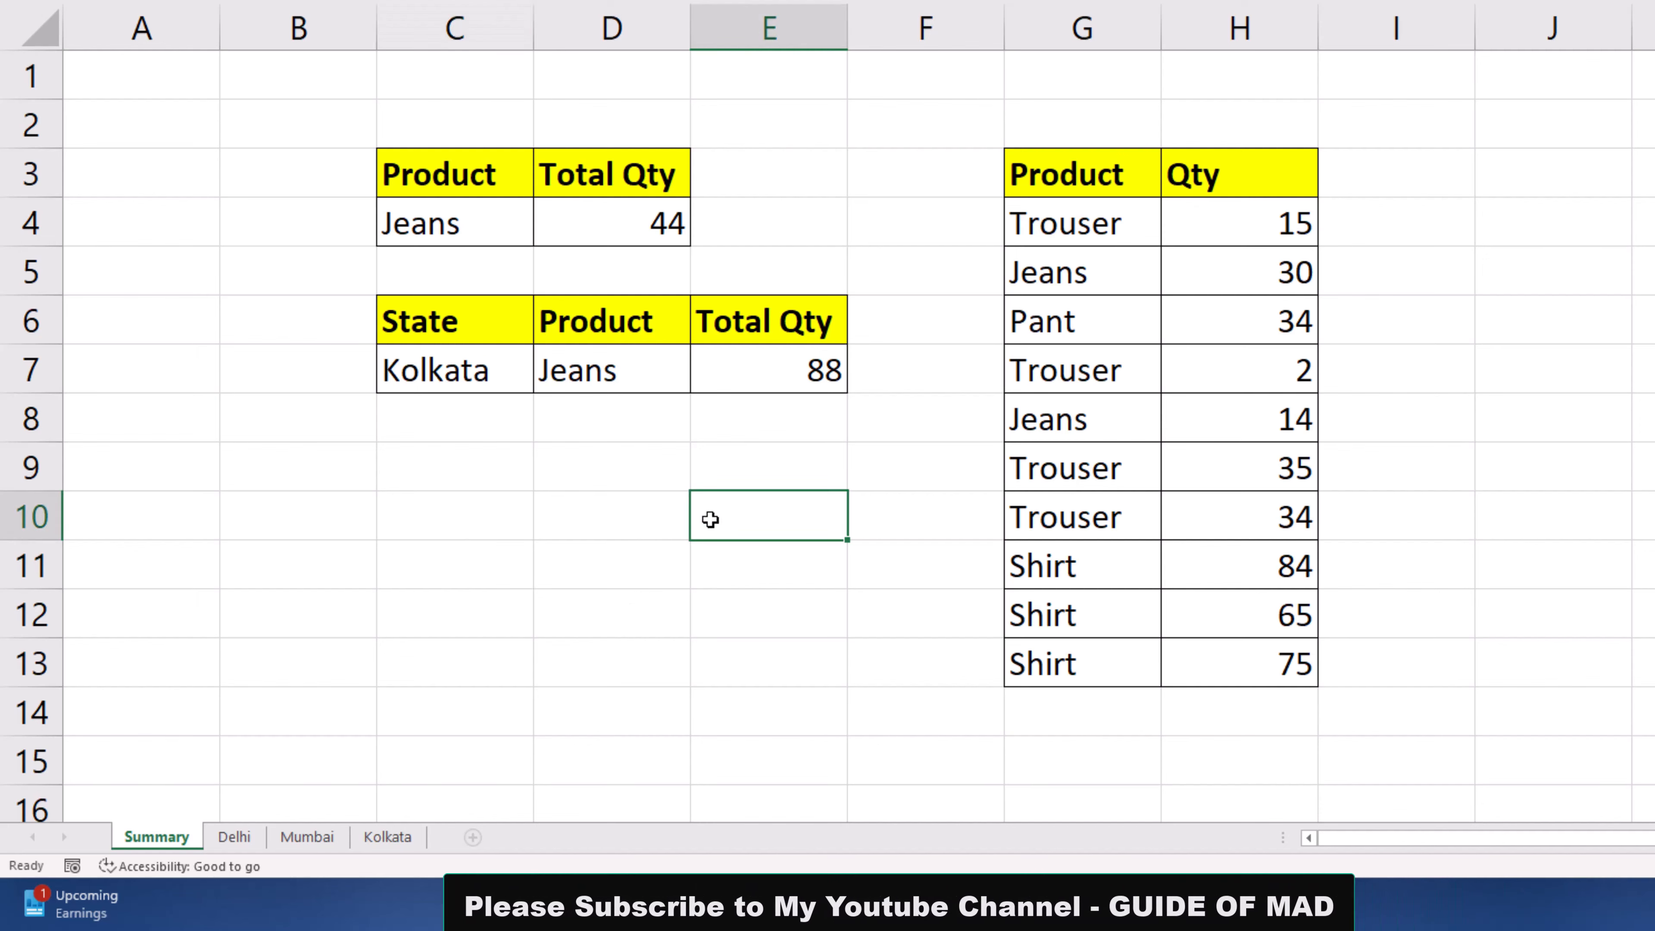
# Reference cell B4 of the Delhi sheet in cell D11 and leave the formula displayed as the text =Delhi!B4.
pyautogui.click(547, 571)
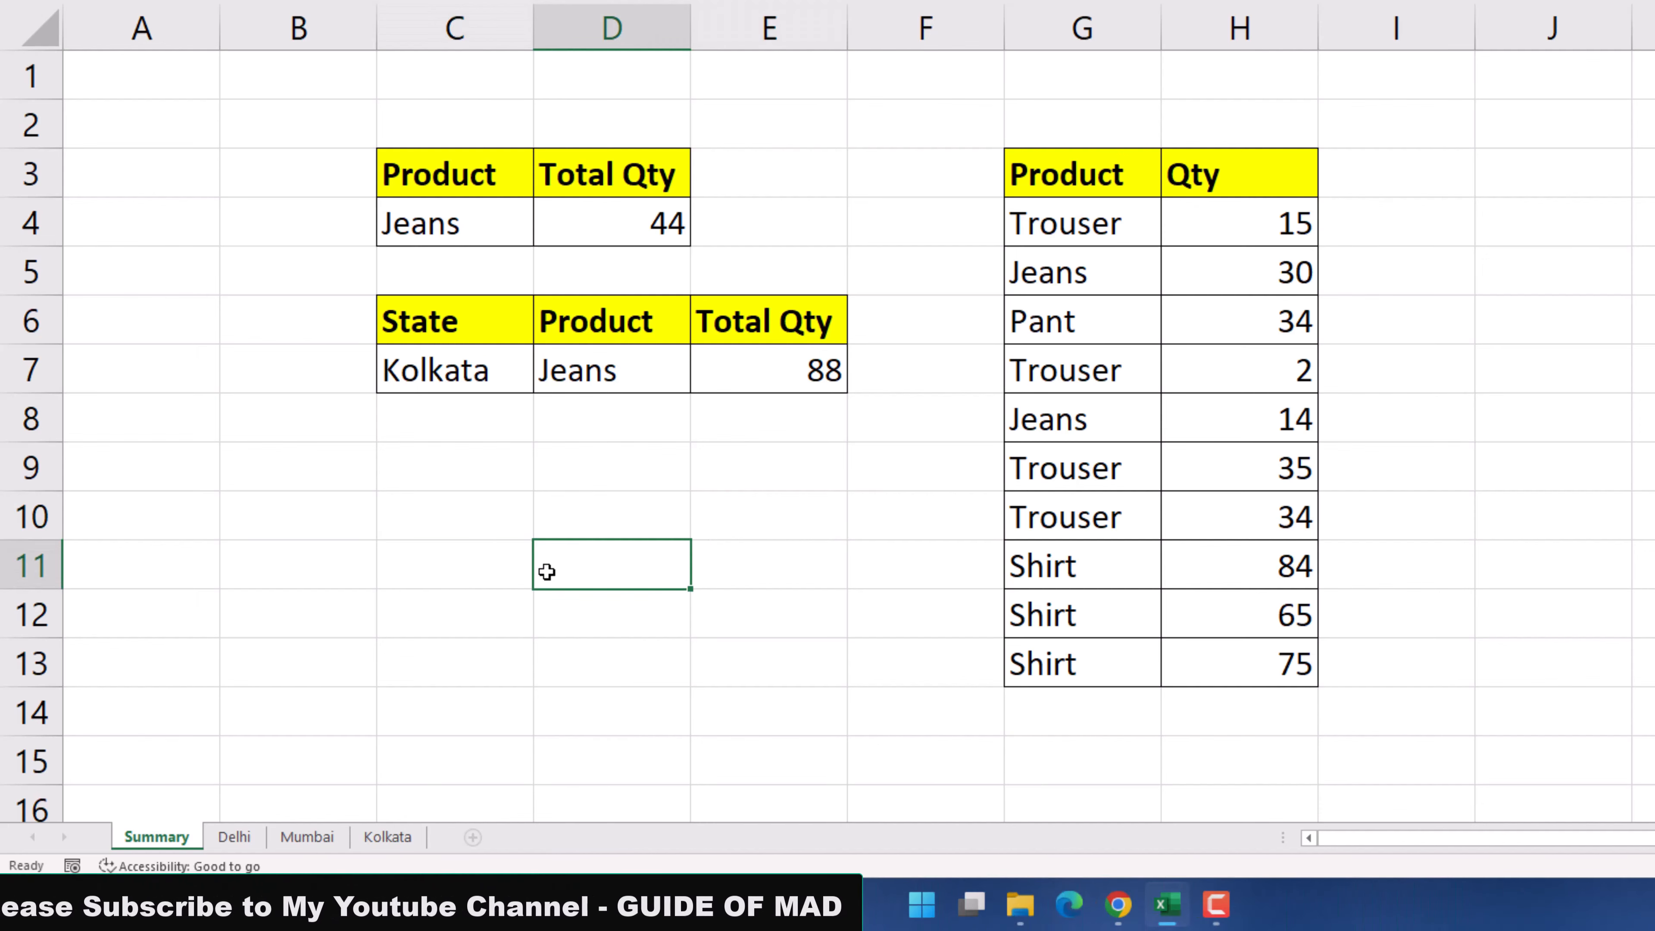
pyautogui.write('=')
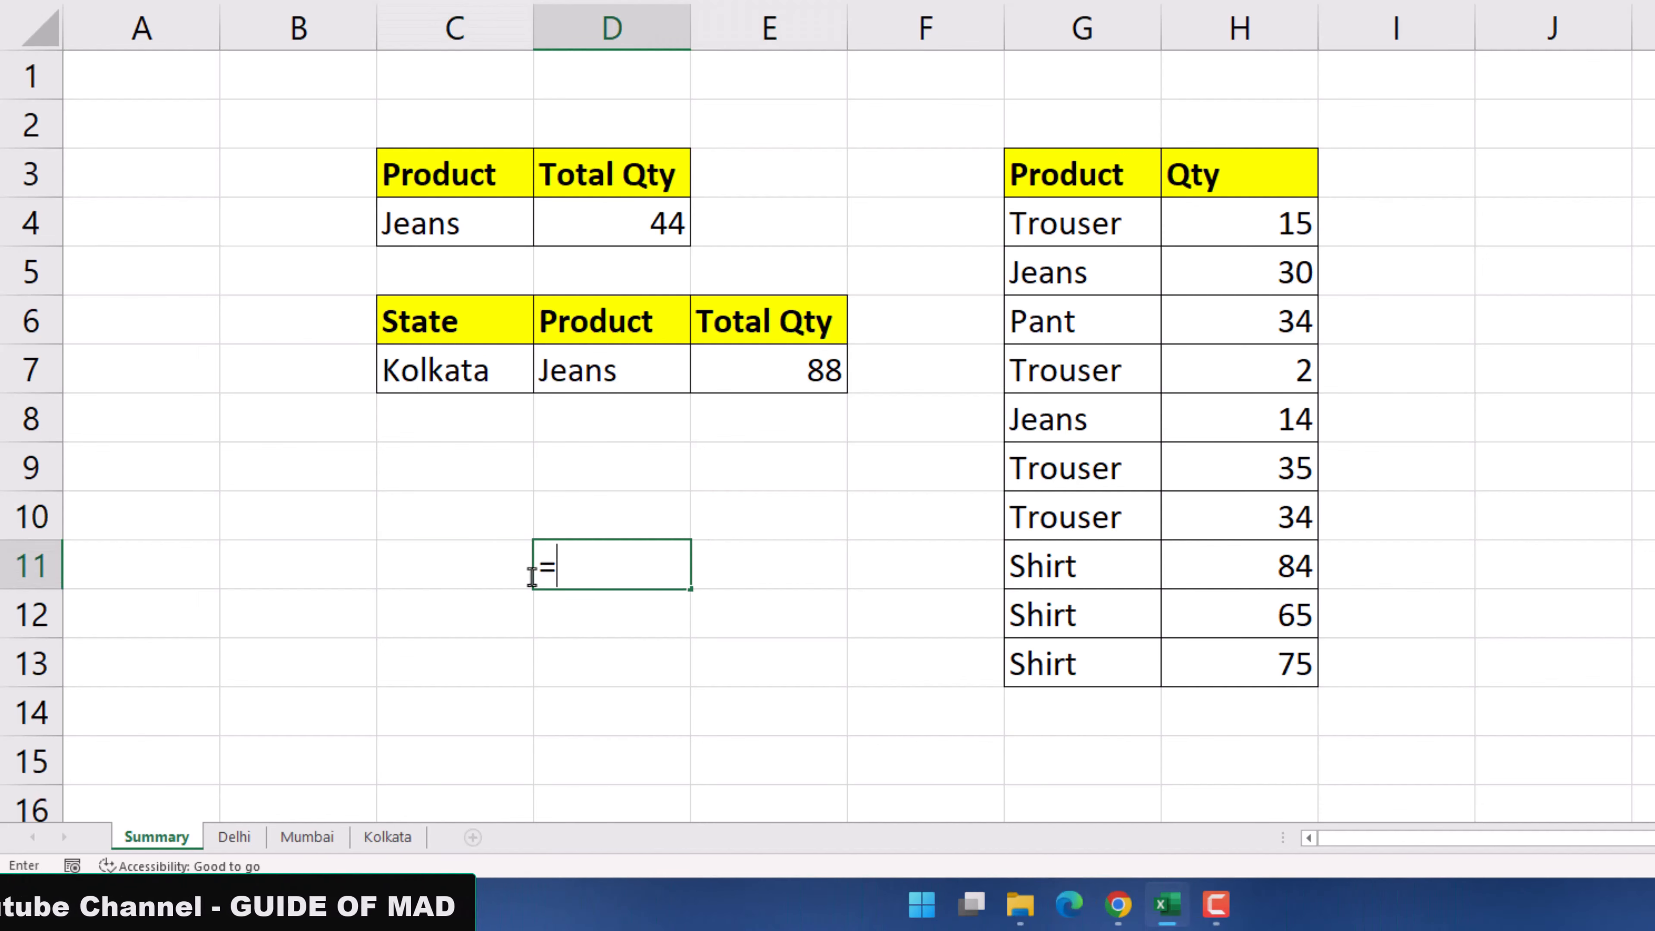
pyautogui.click(235, 836)
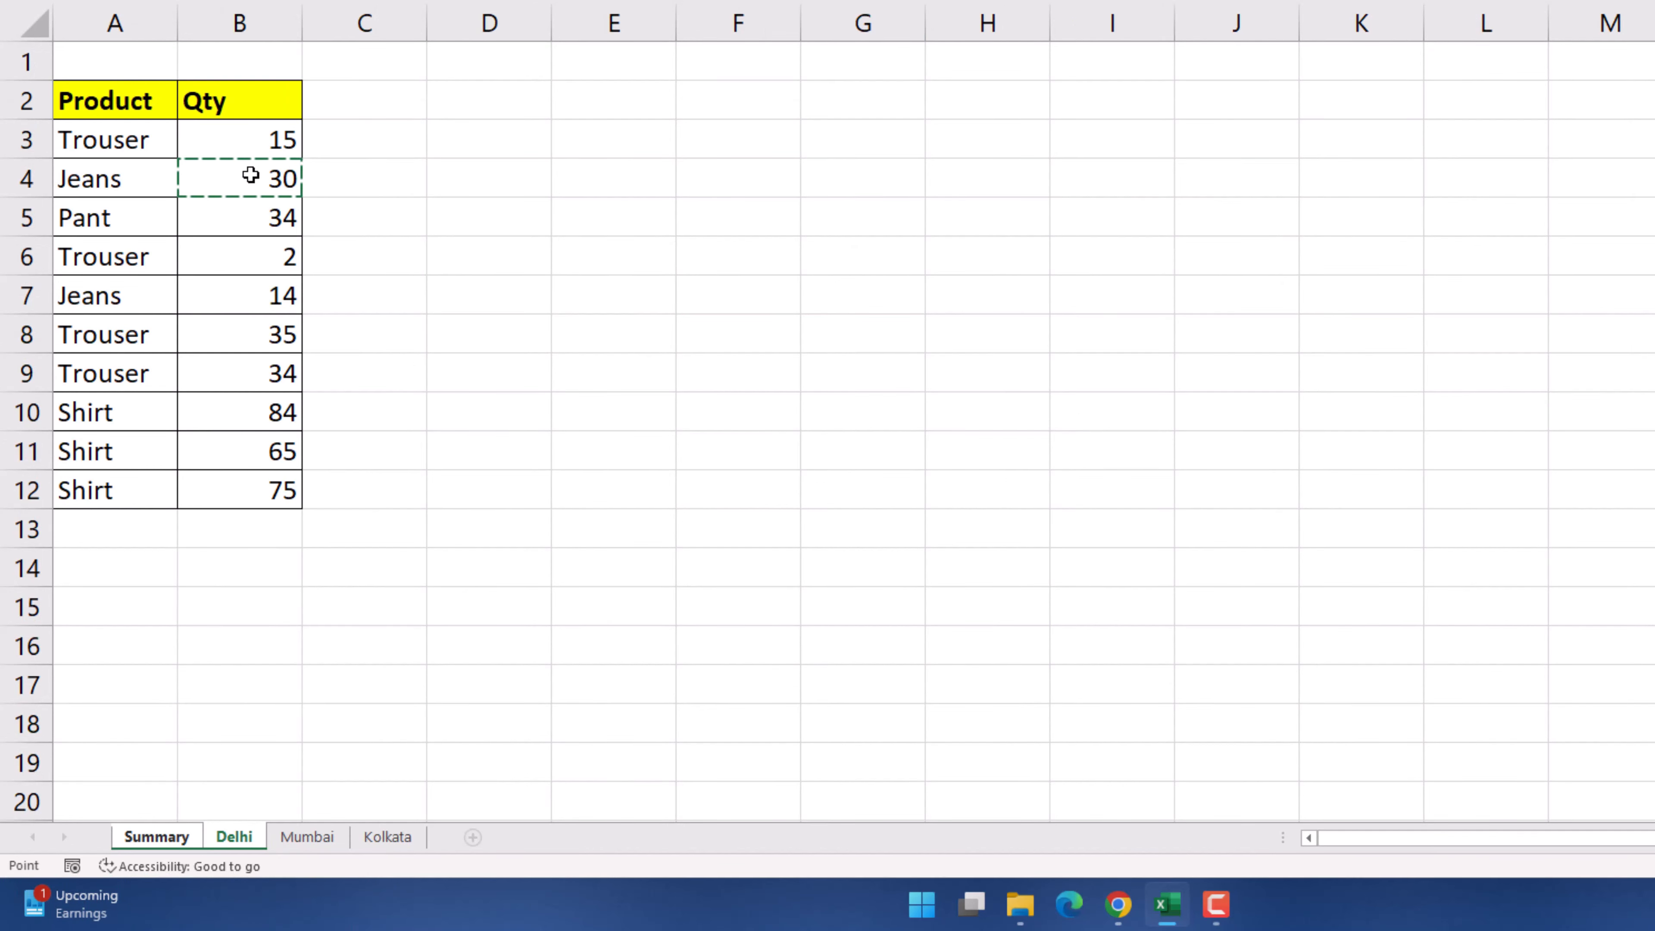
pyautogui.press('Return')
pyautogui.press('Up')
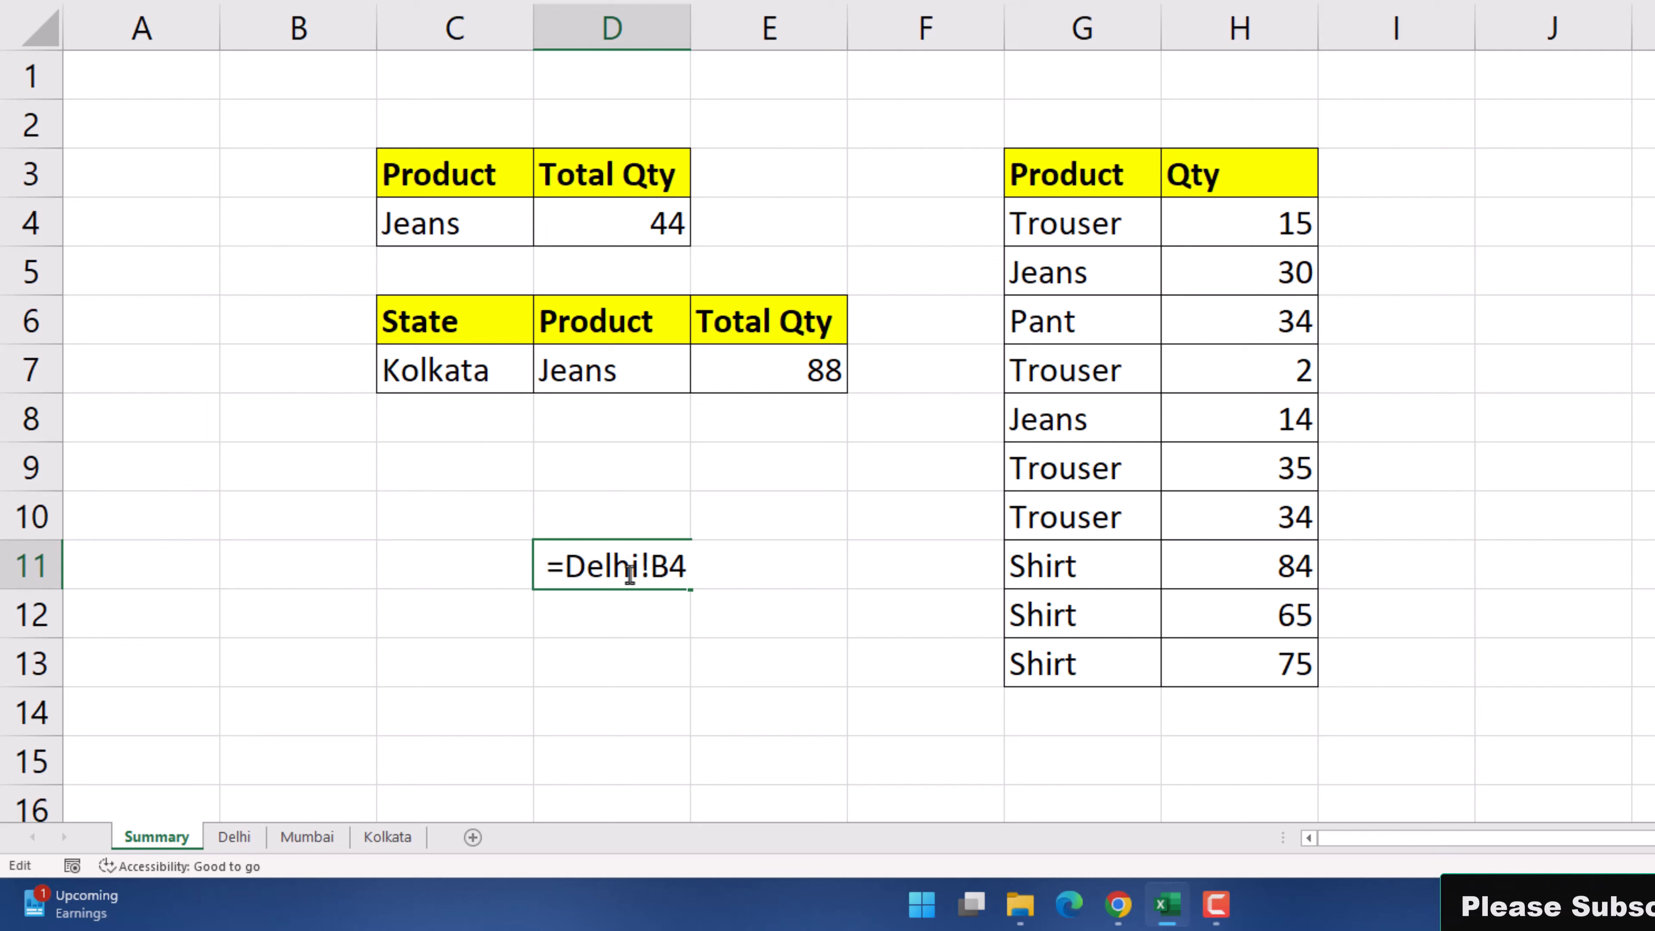
pyautogui.press('Return')
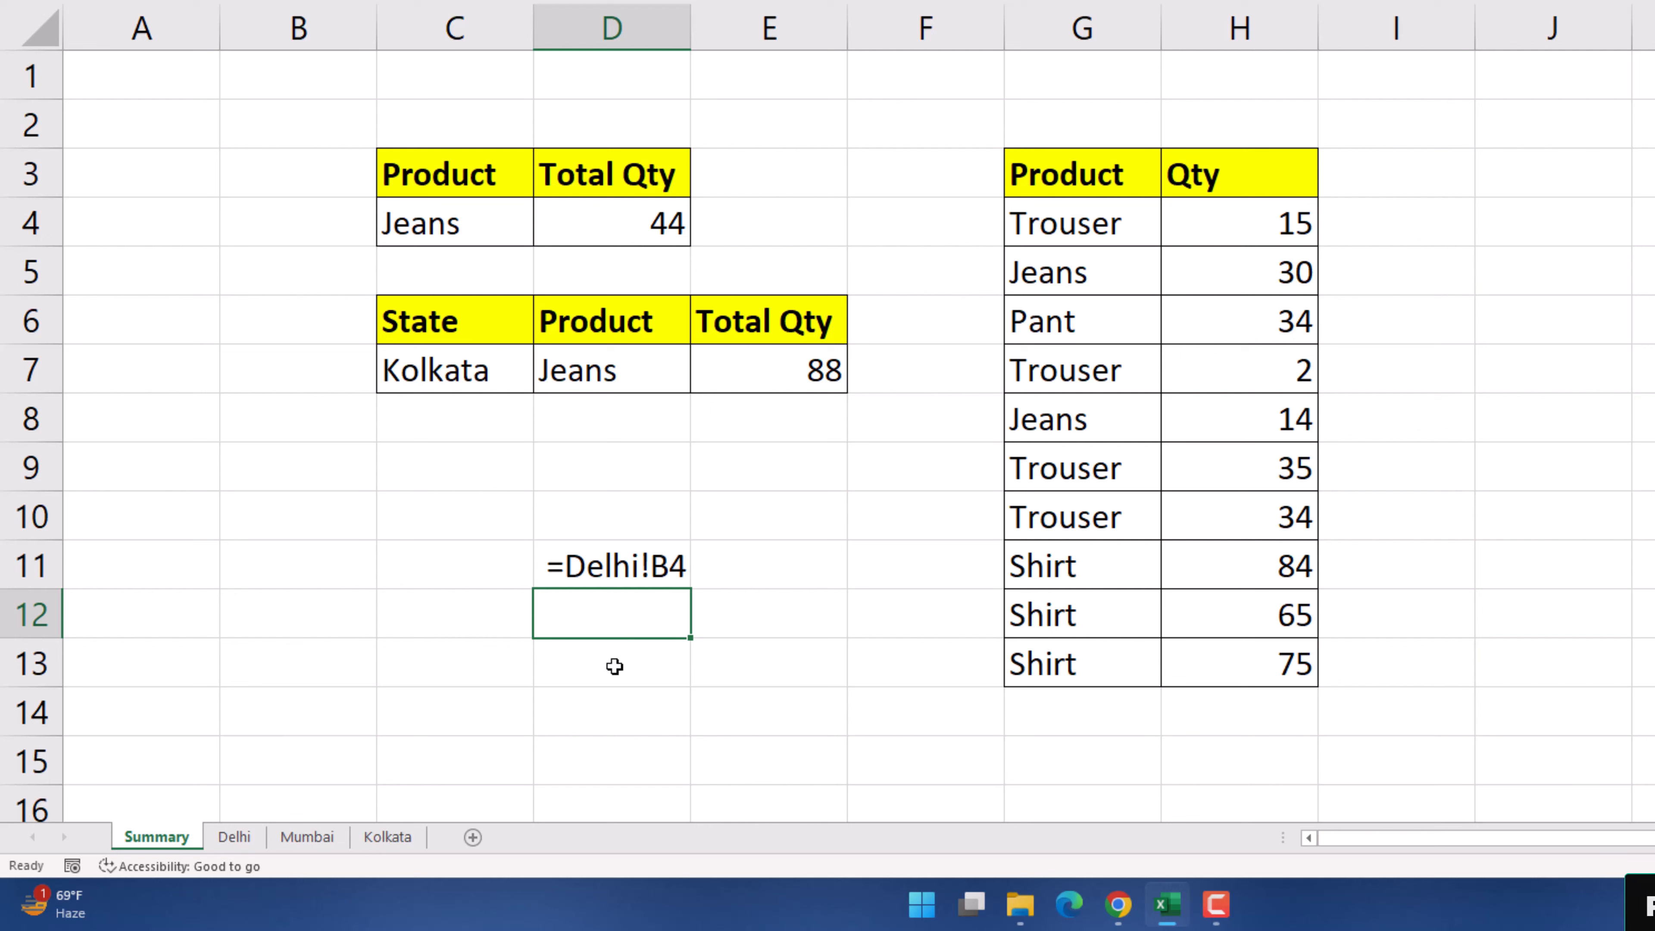
# Enter the formula =C7&"!B4" in cell D13 to build a sheet reference from the selected state.
pyautogui.click(608, 650)
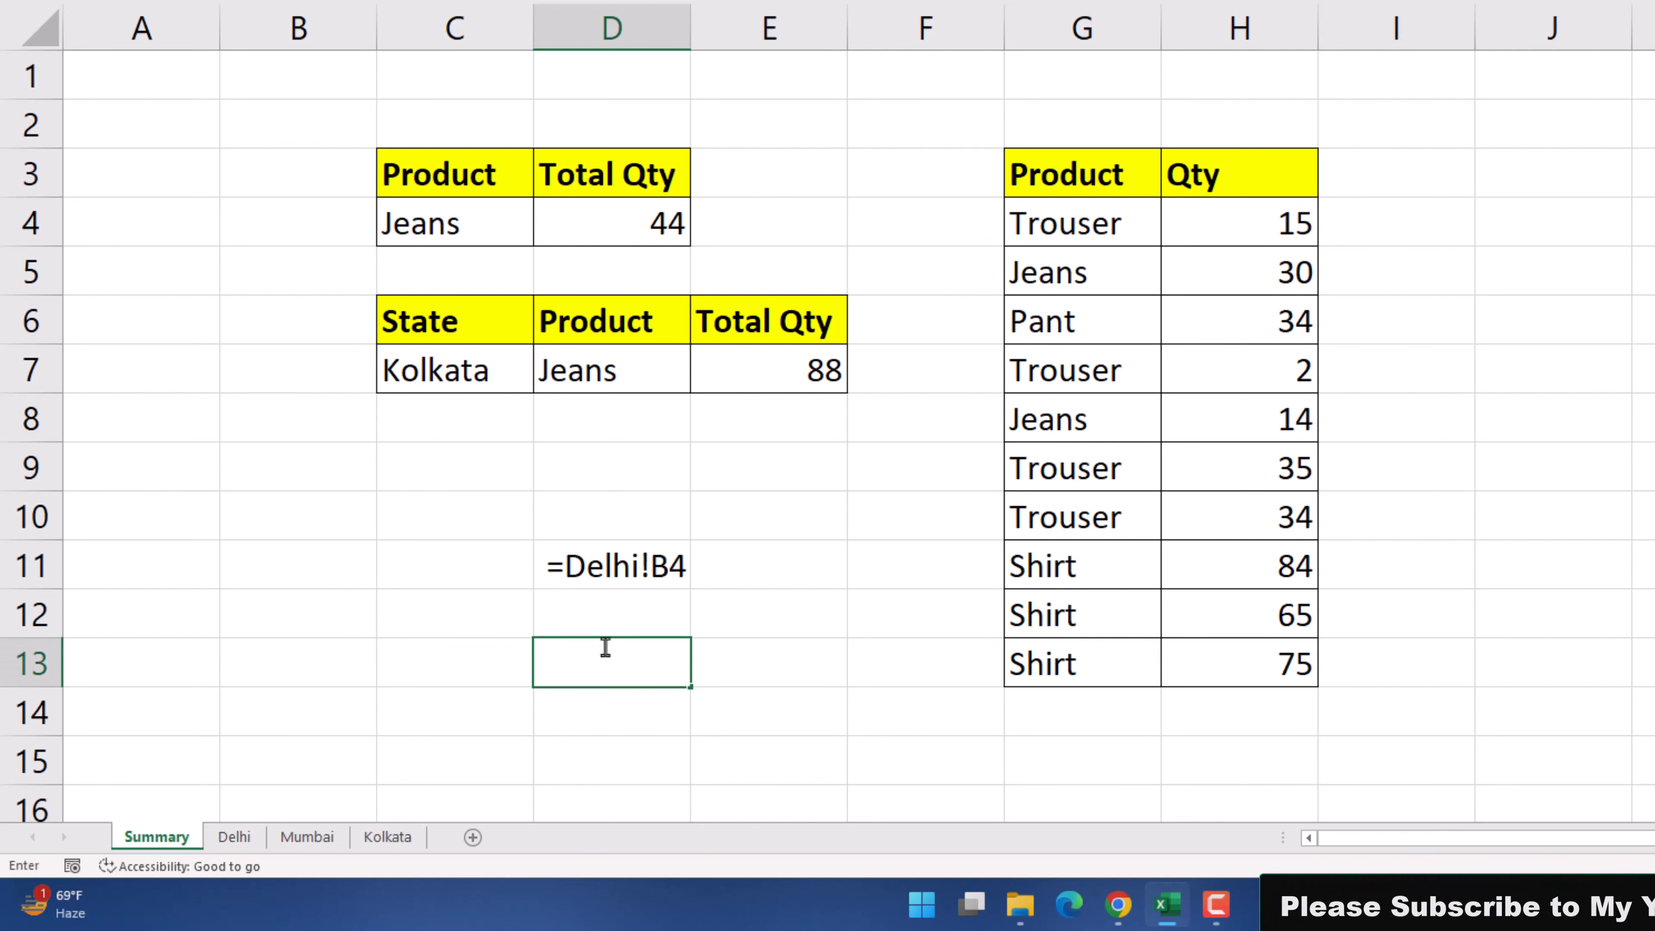
pyautogui.press('BackSpace')
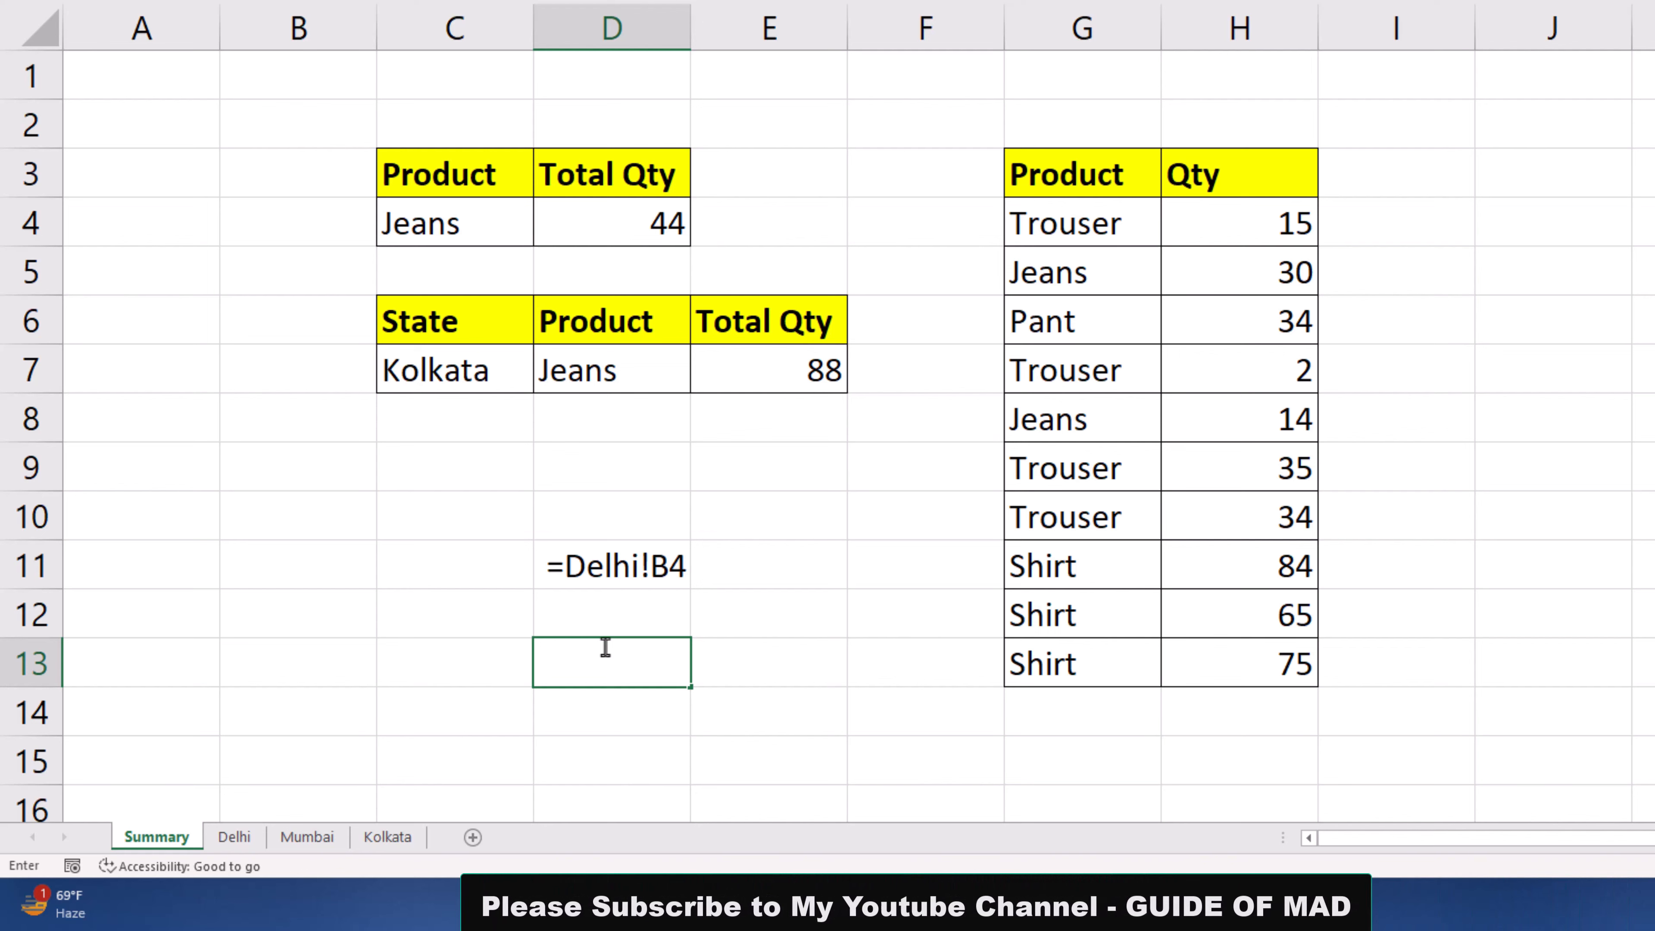
pyautogui.write('=')
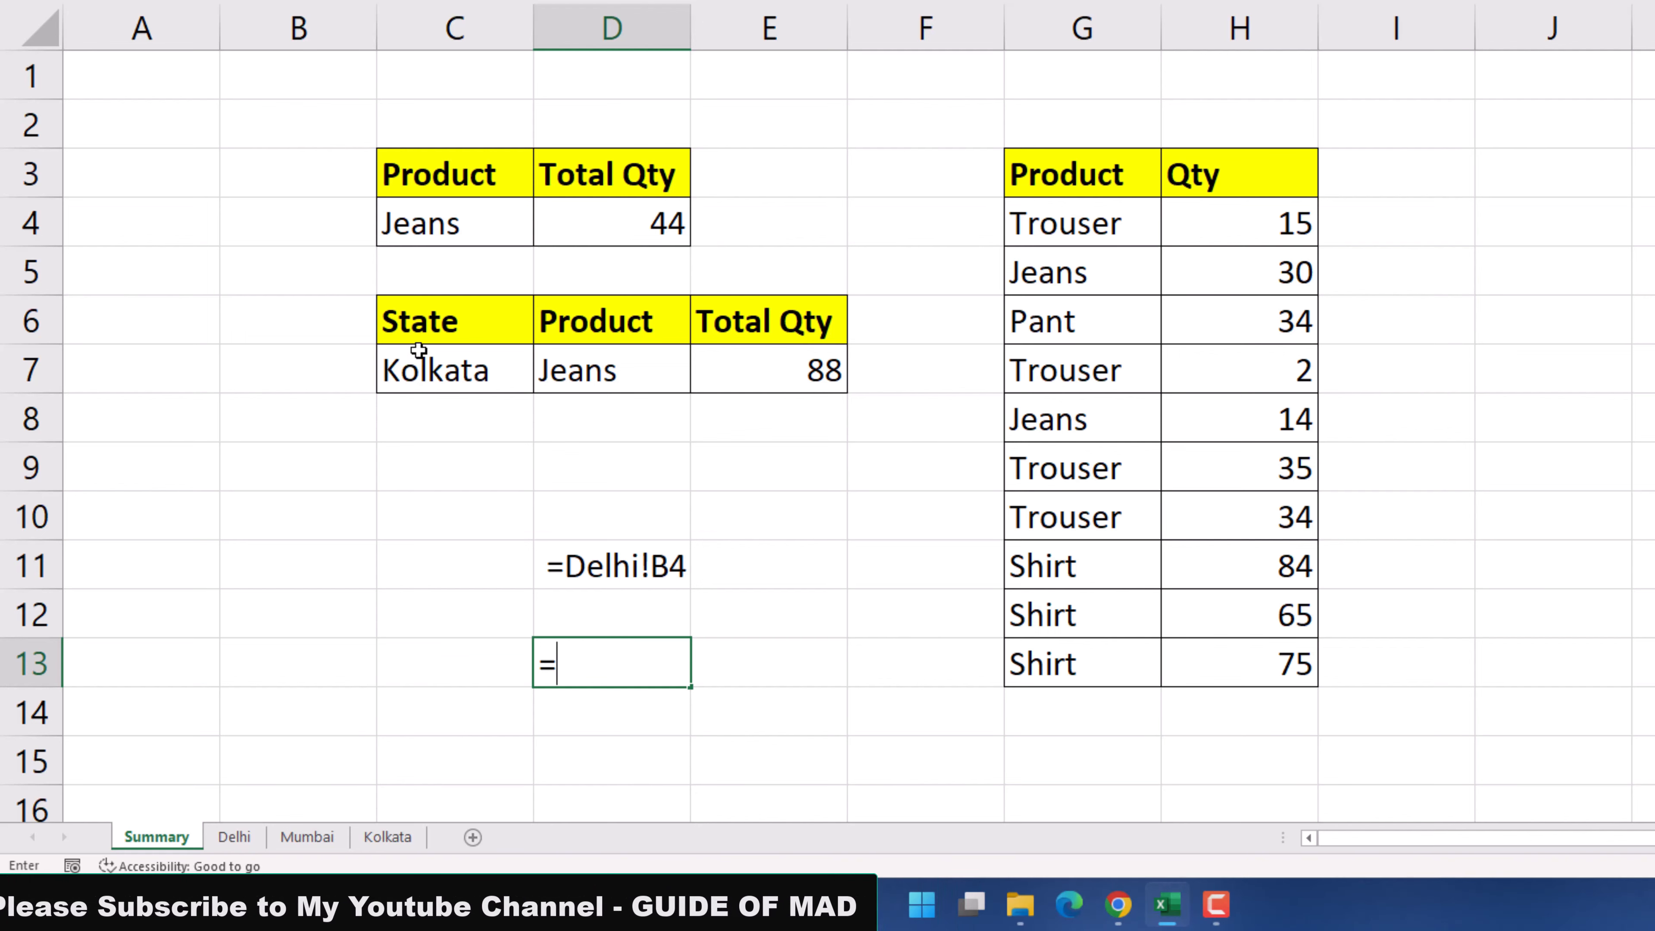
pyautogui.click(432, 366)
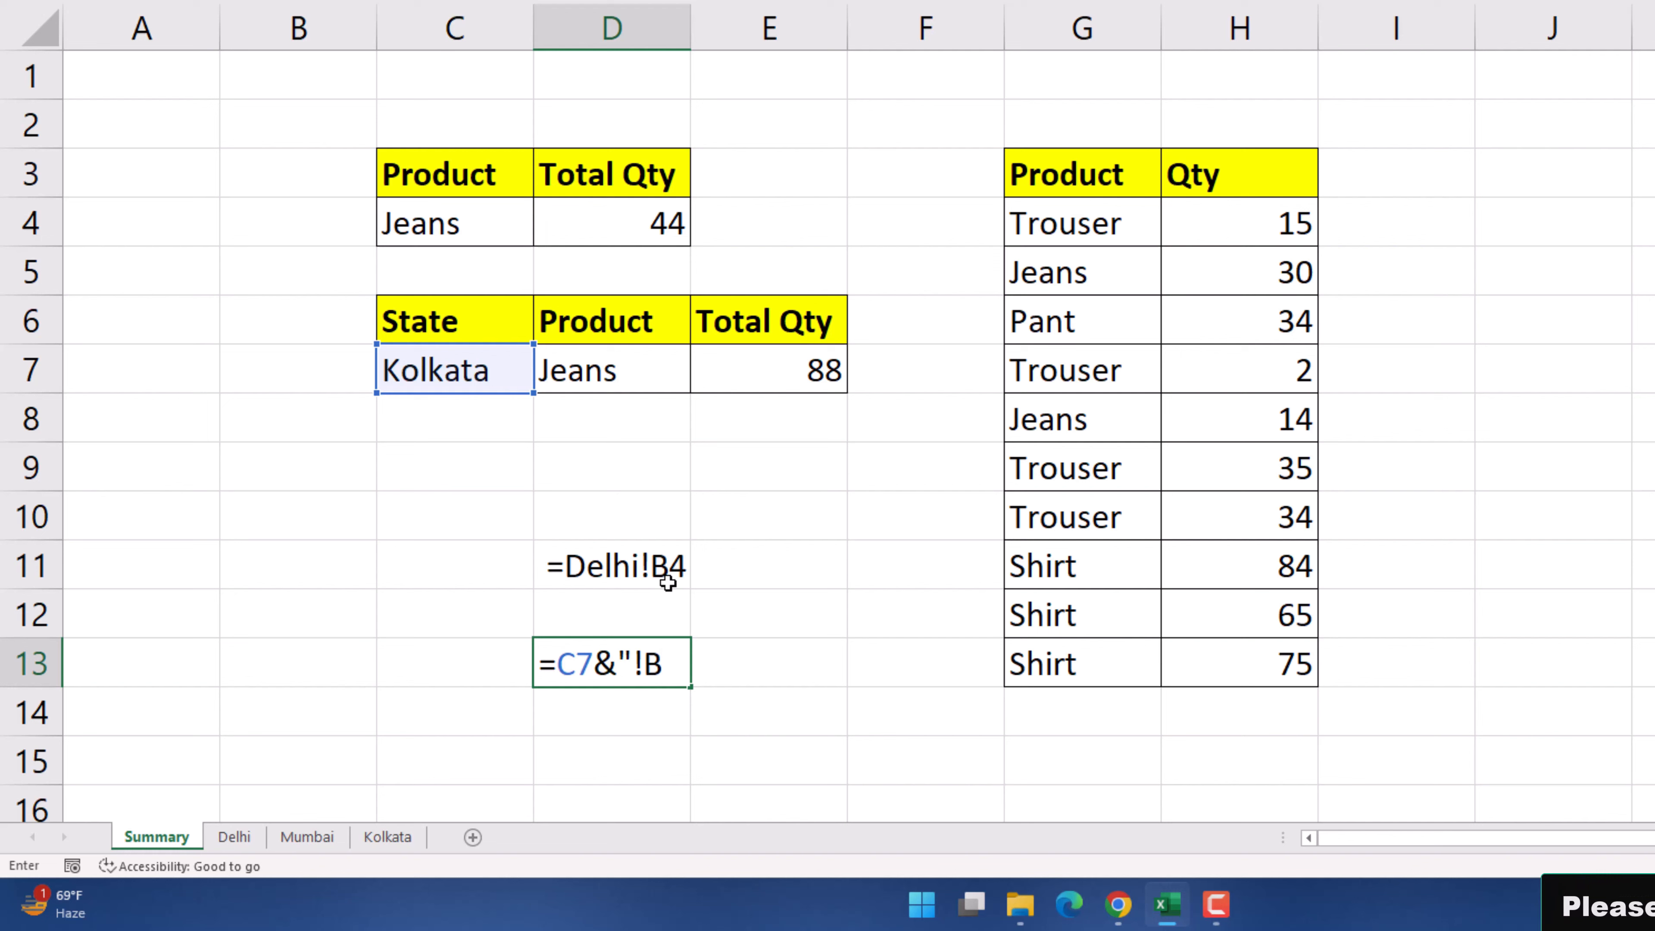
pyautogui.write('$')
pyautogui.press('BackSpace')
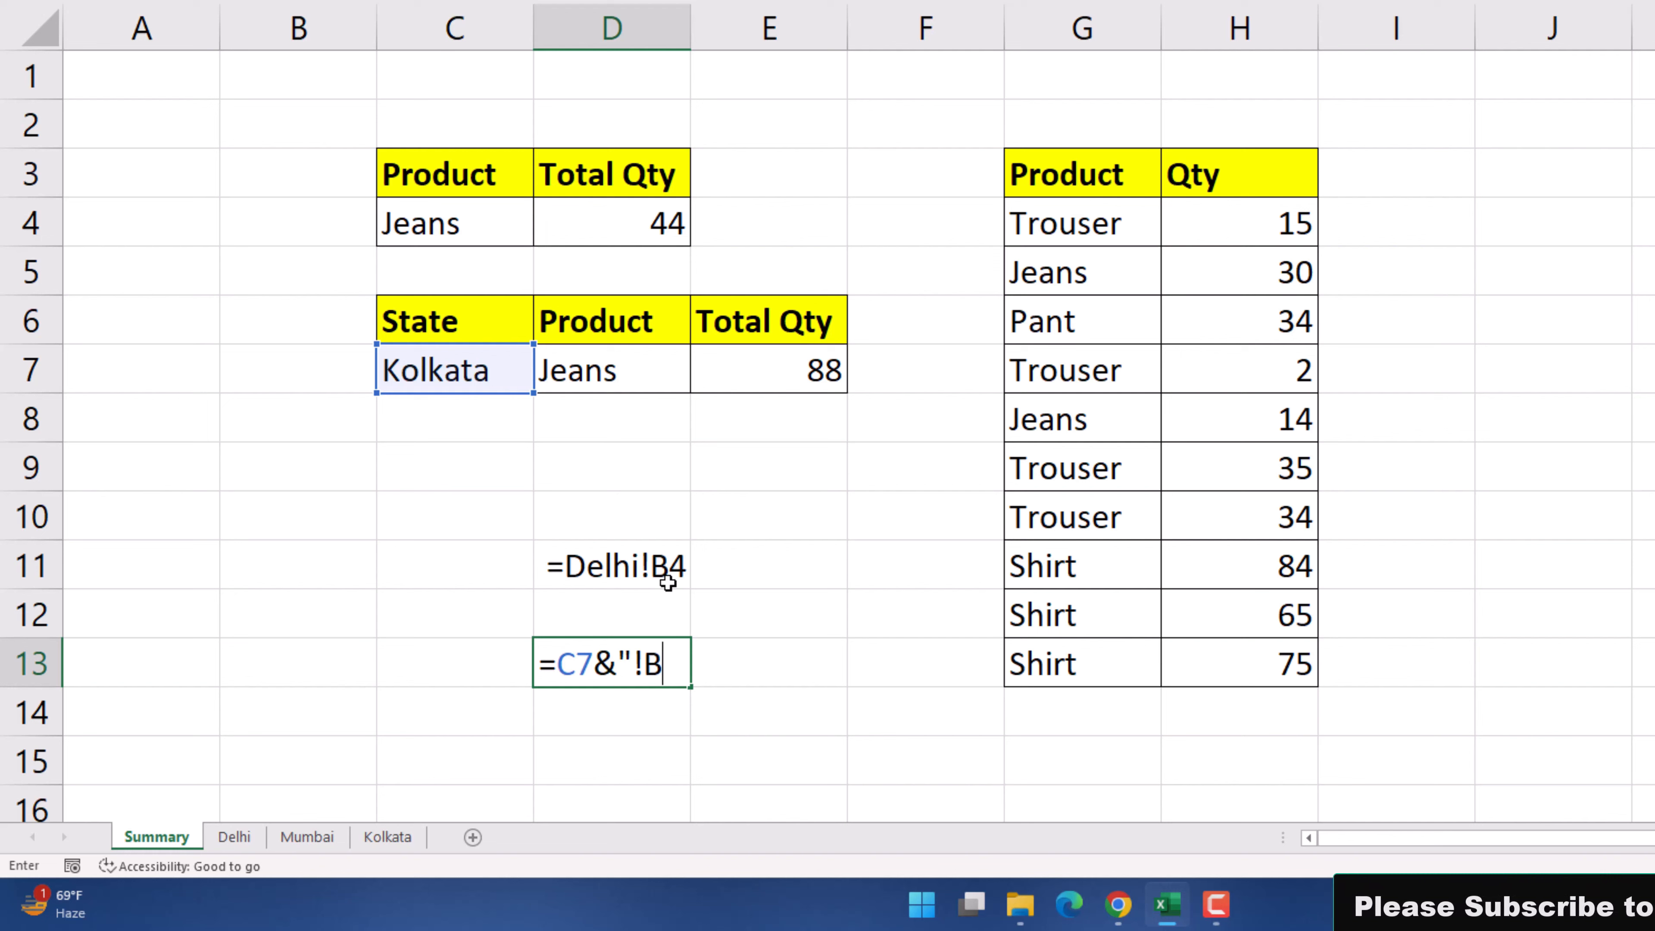
pyautogui.write('4')
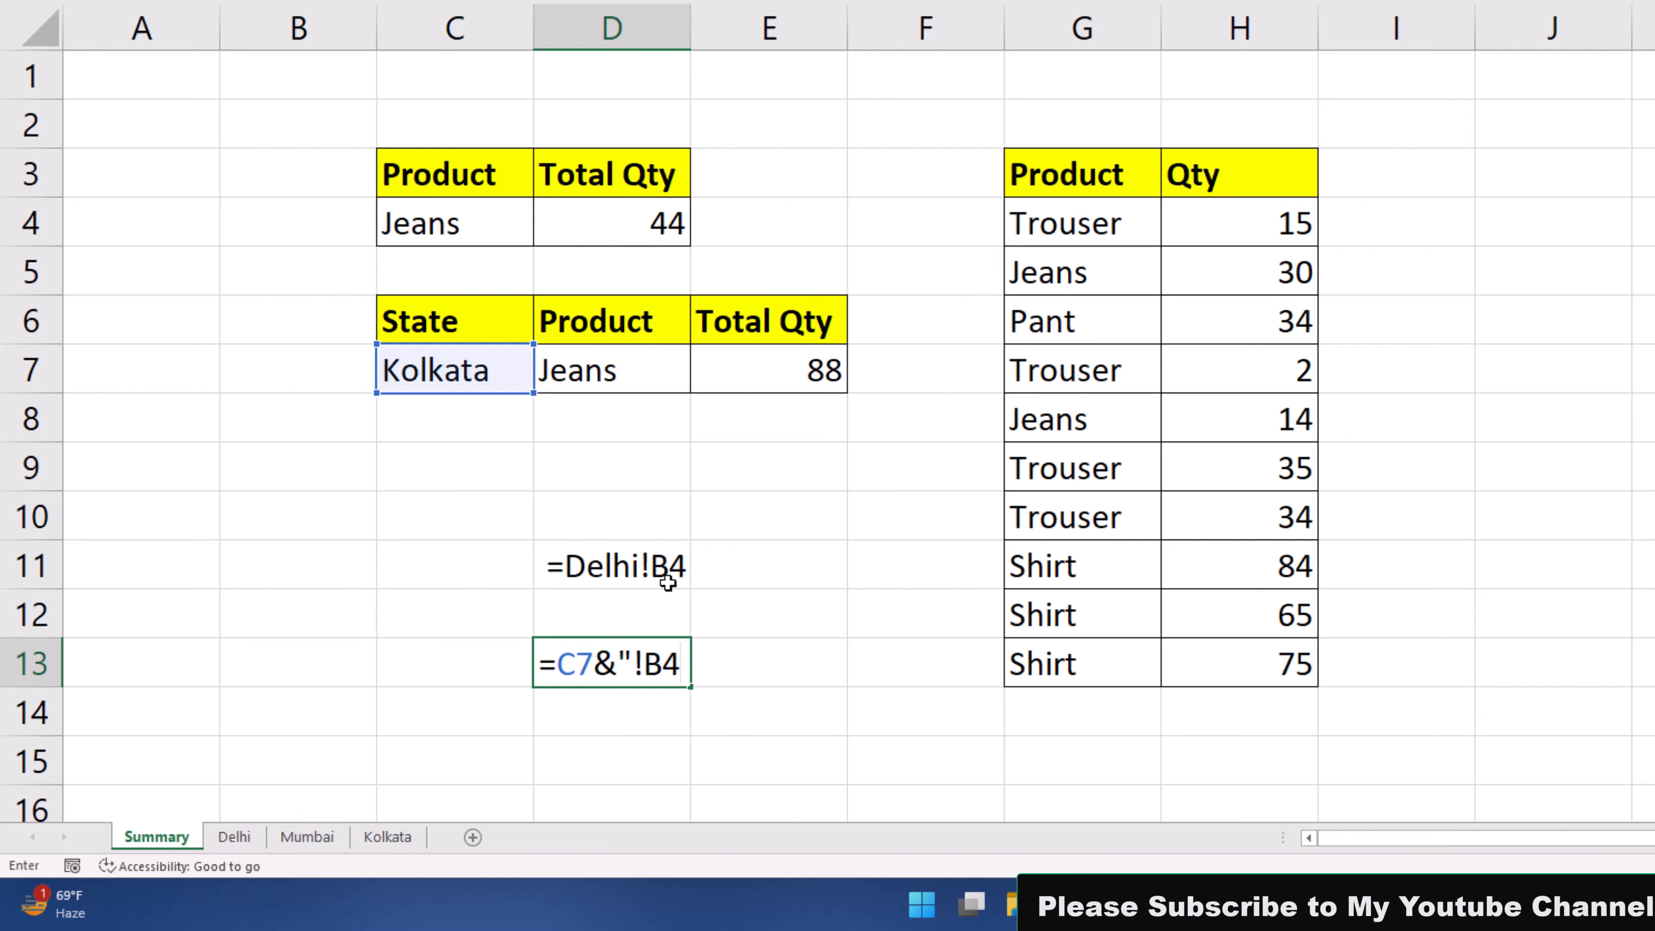
pyautogui.write('"')
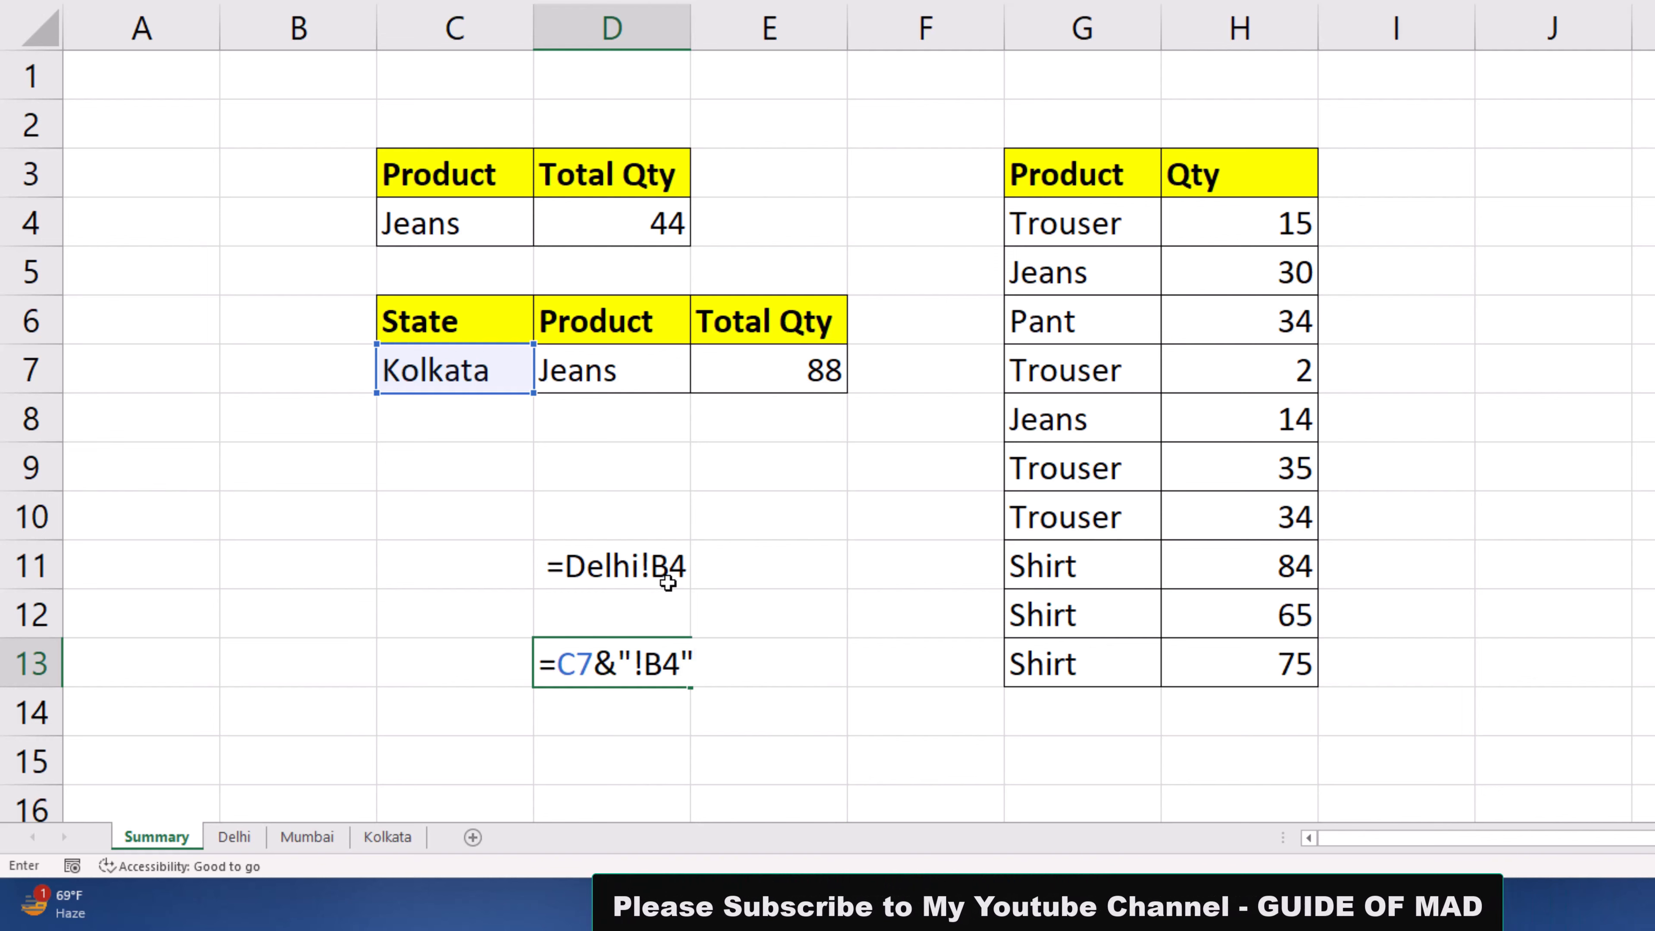
pyautogui.press('Return')
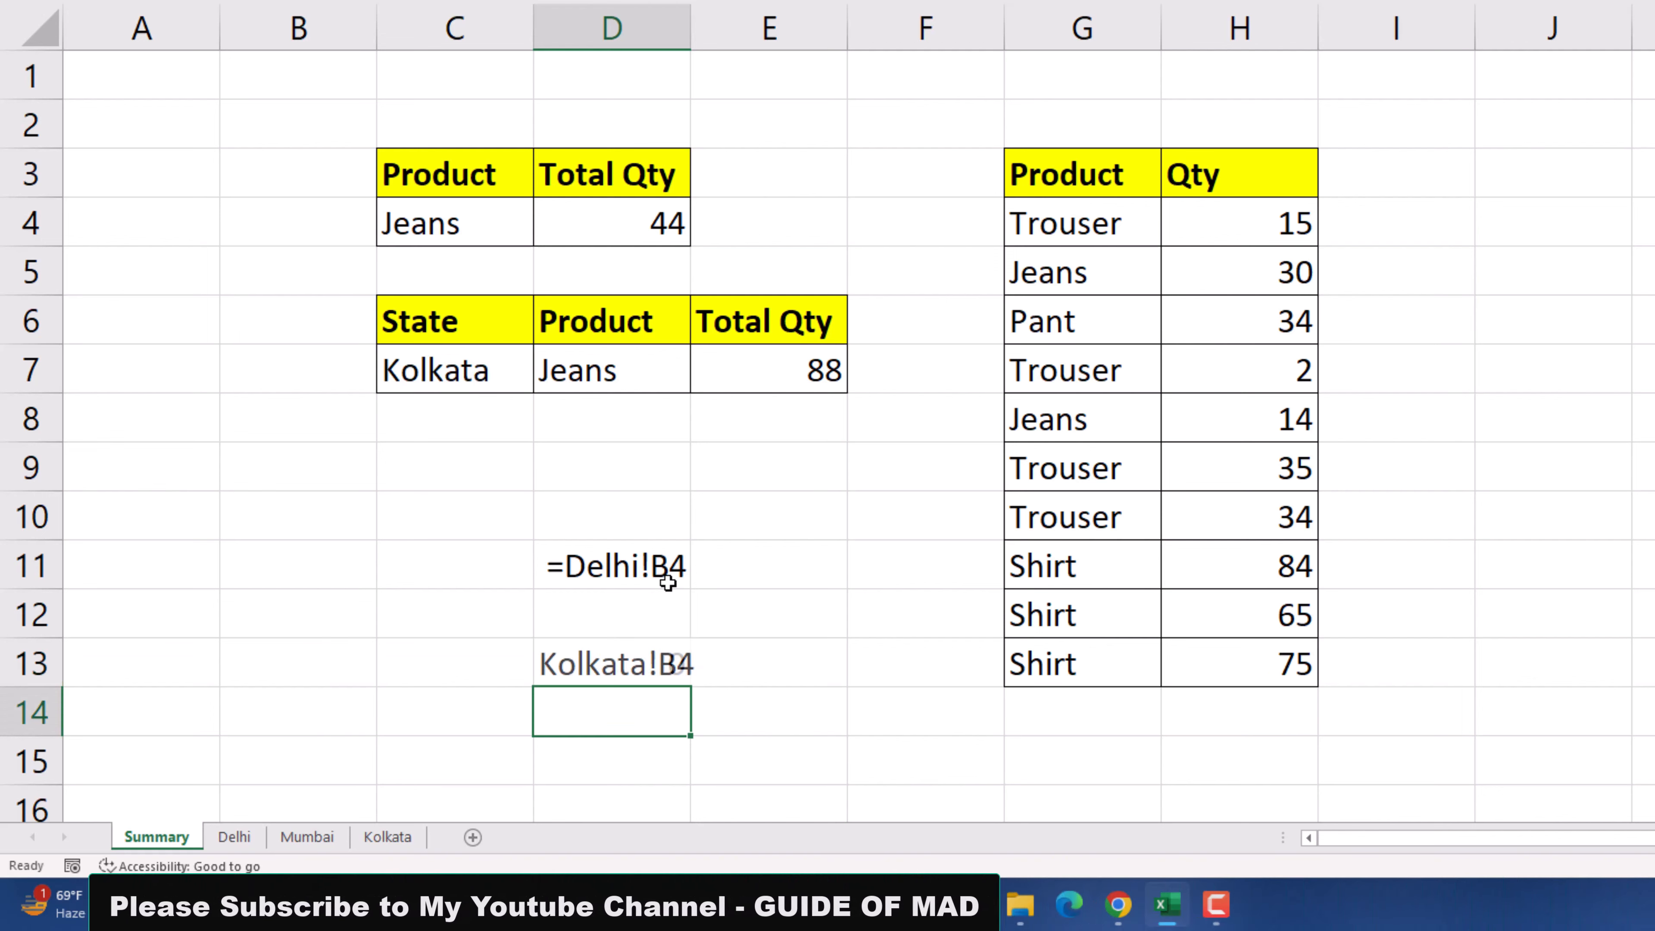
# Set the state in cell C7 to Delhi and compare the reference built in D13 with the text in D11.
pyautogui.press('Up')
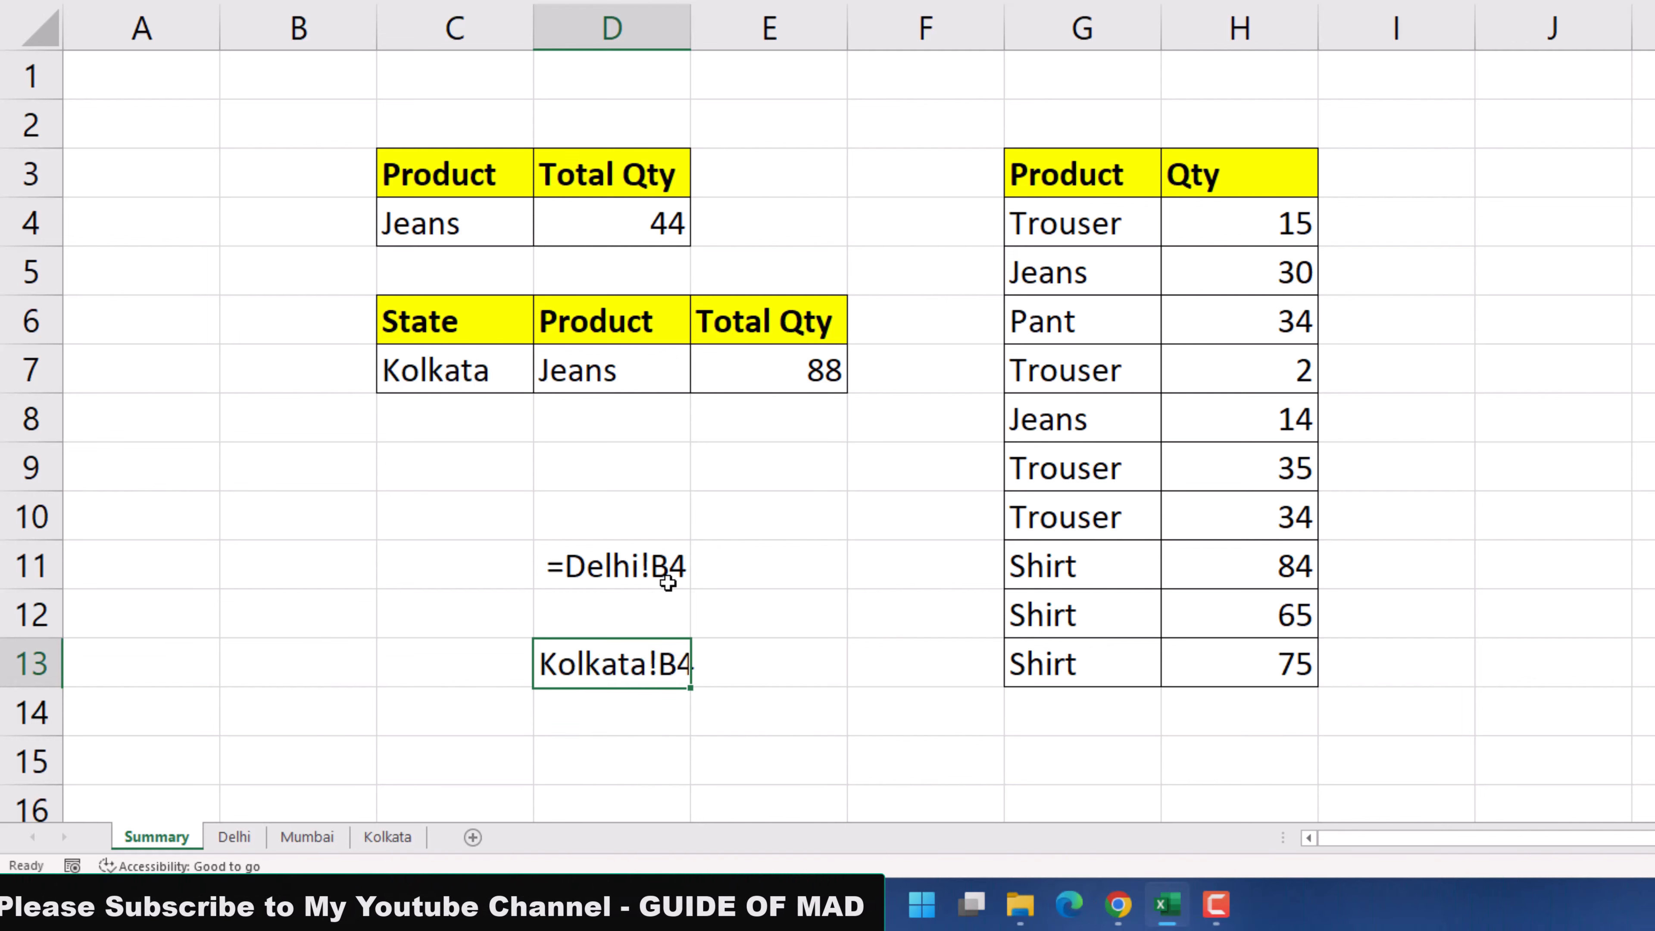
pyautogui.doubleClick(541, 670)
pyautogui.press('Escape')
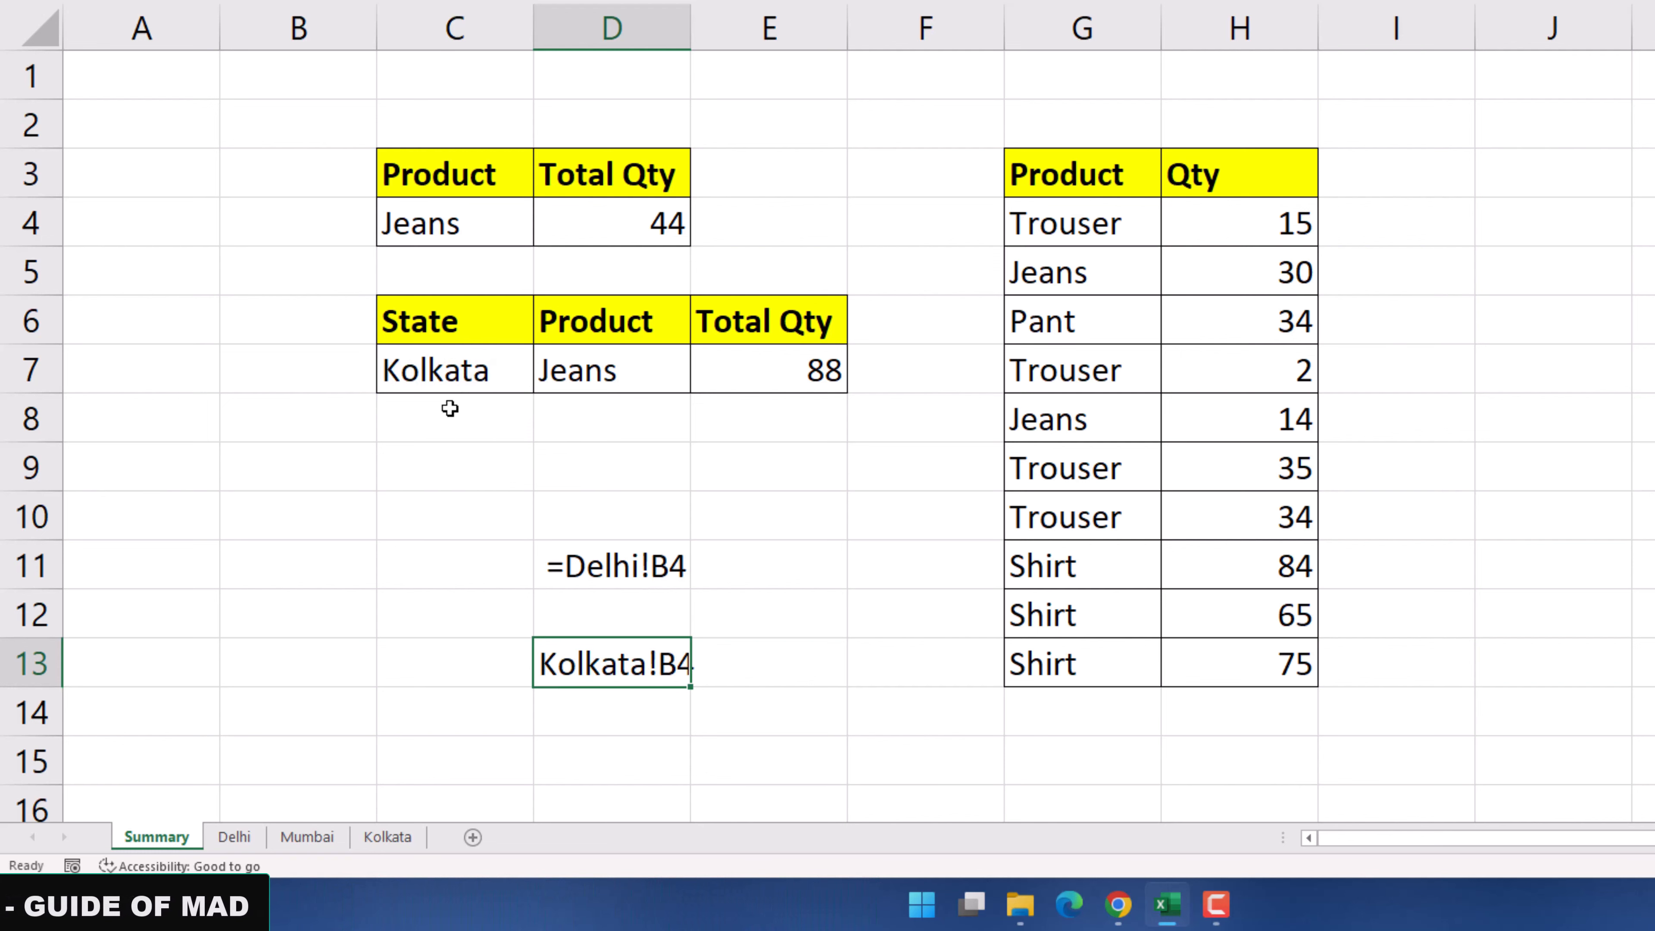
pyautogui.click(465, 376)
pyautogui.click(545, 381)
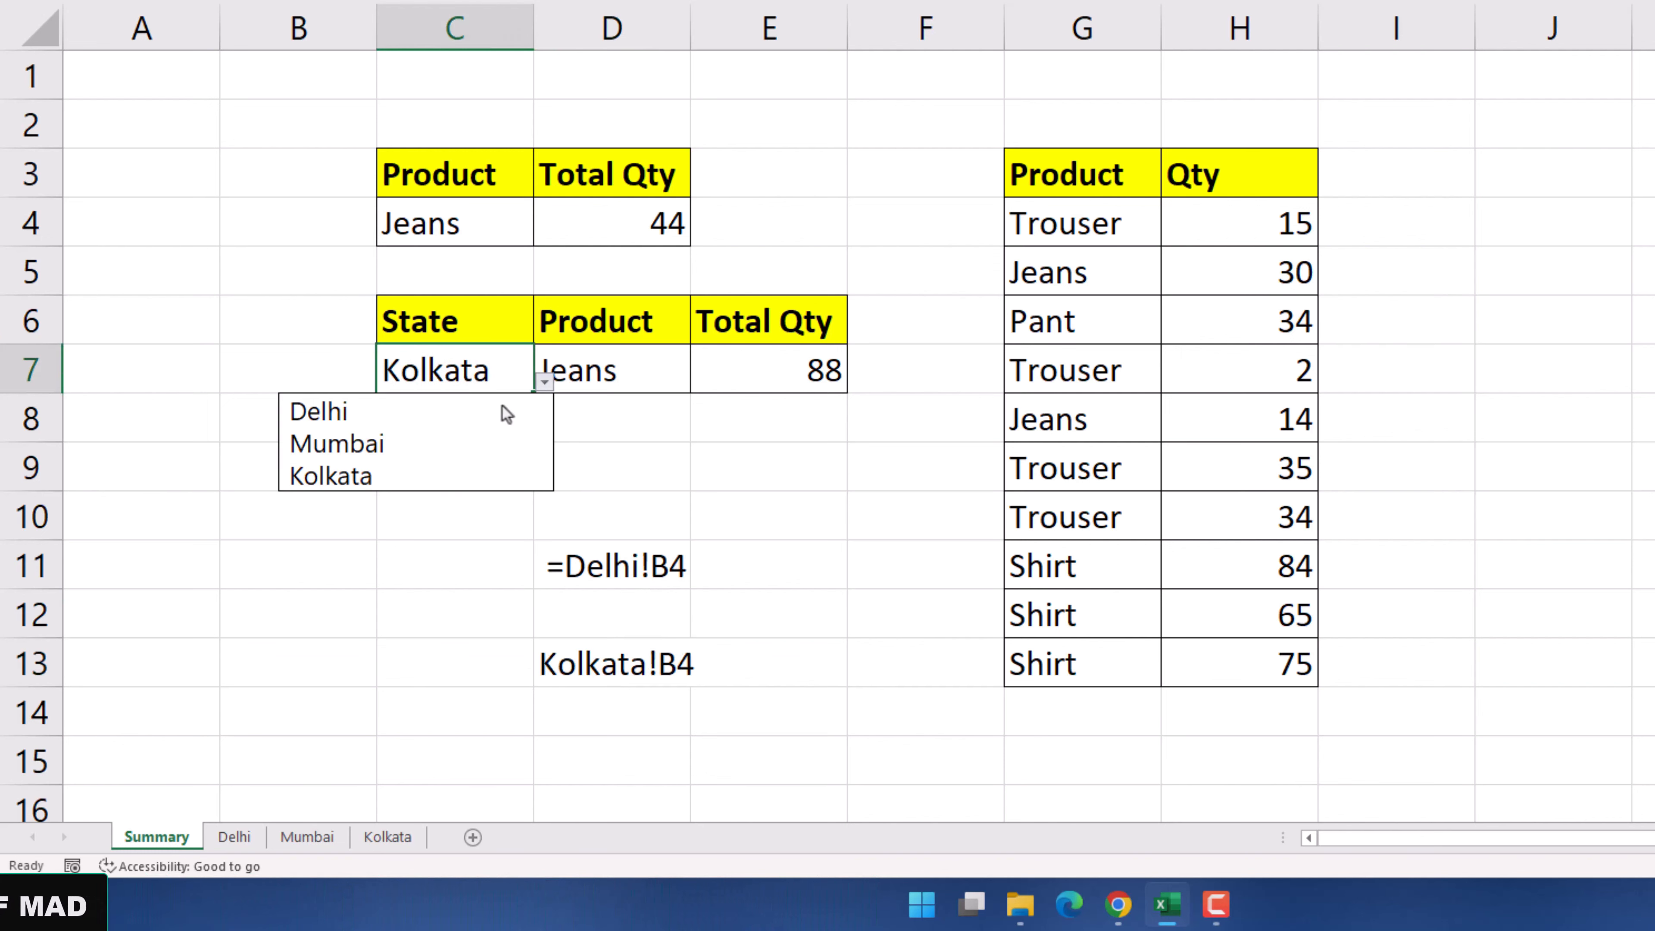
pyautogui.click(437, 412)
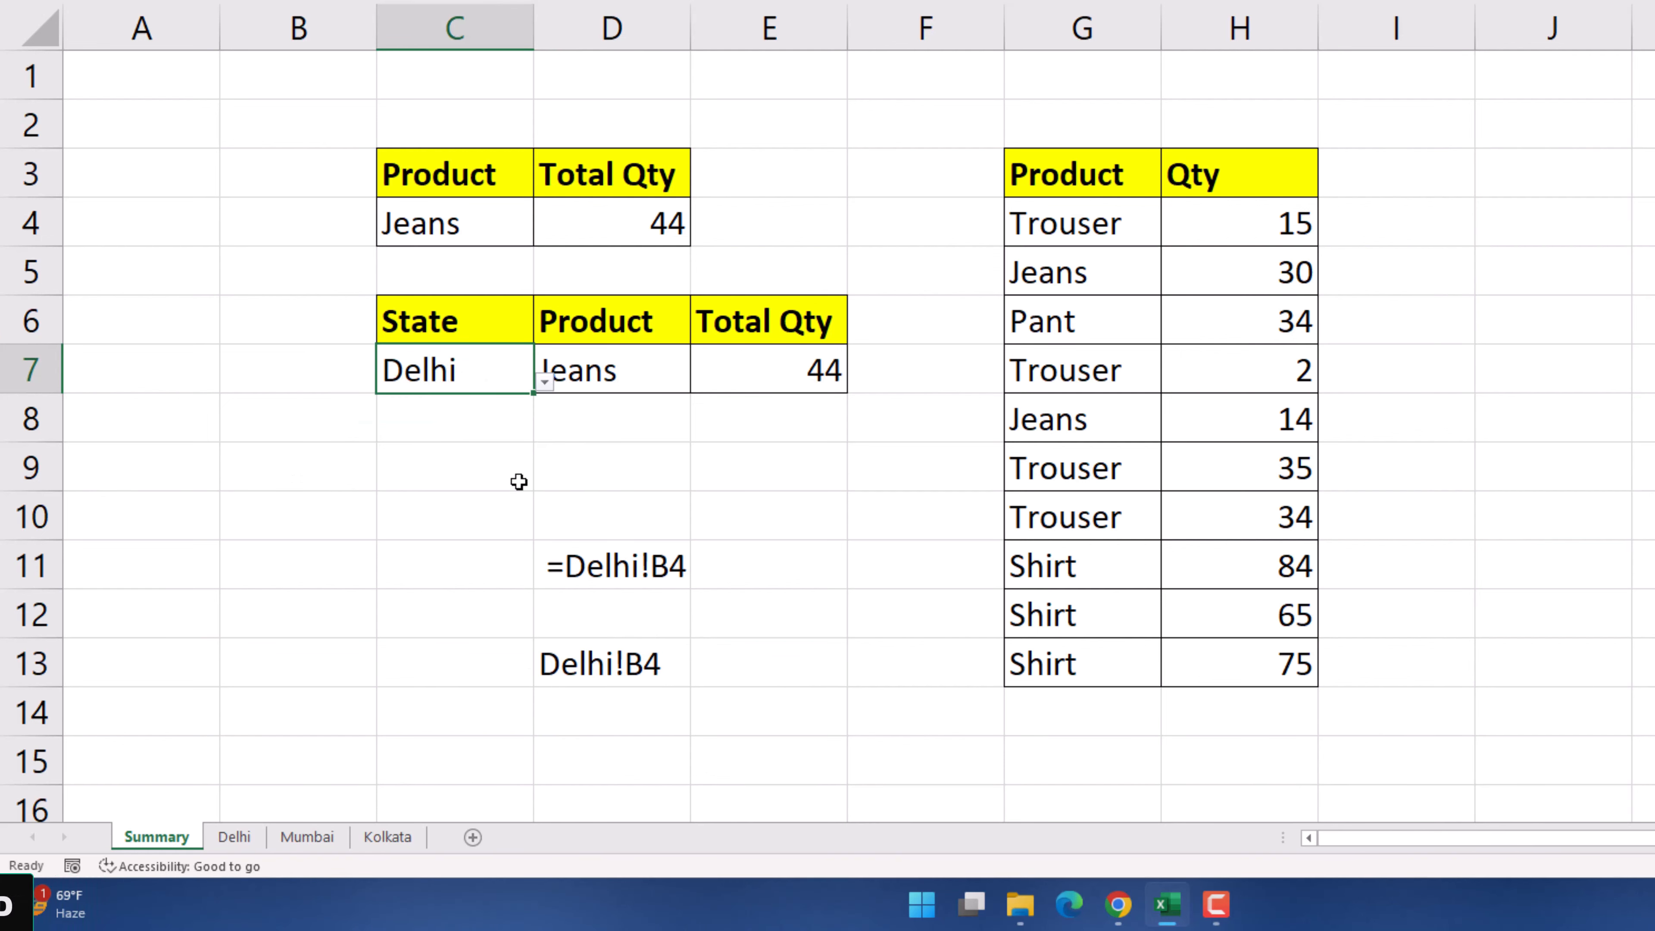
pyautogui.click(641, 668)
pyautogui.click(646, 565)
pyautogui.click(645, 665)
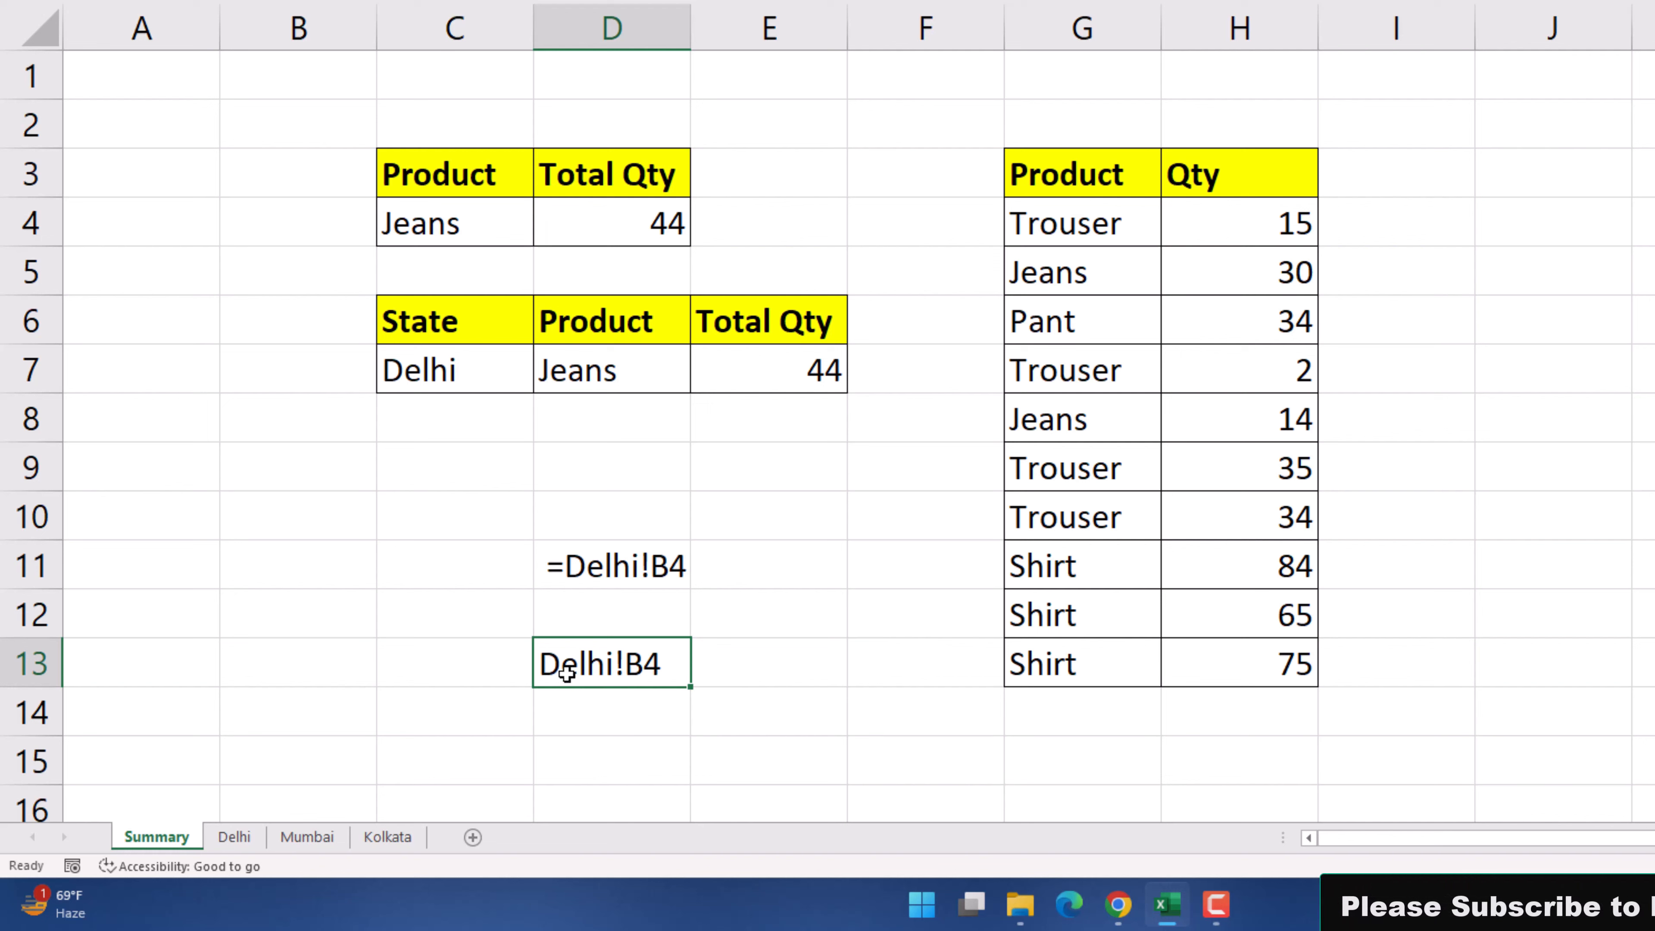
# Wrap the reference formula in cell D13 in INDIRECT so it reads =INDIRECT(C7&"!B4"), and review its ref_text argument.
pyautogui.doubleClick(546, 664)
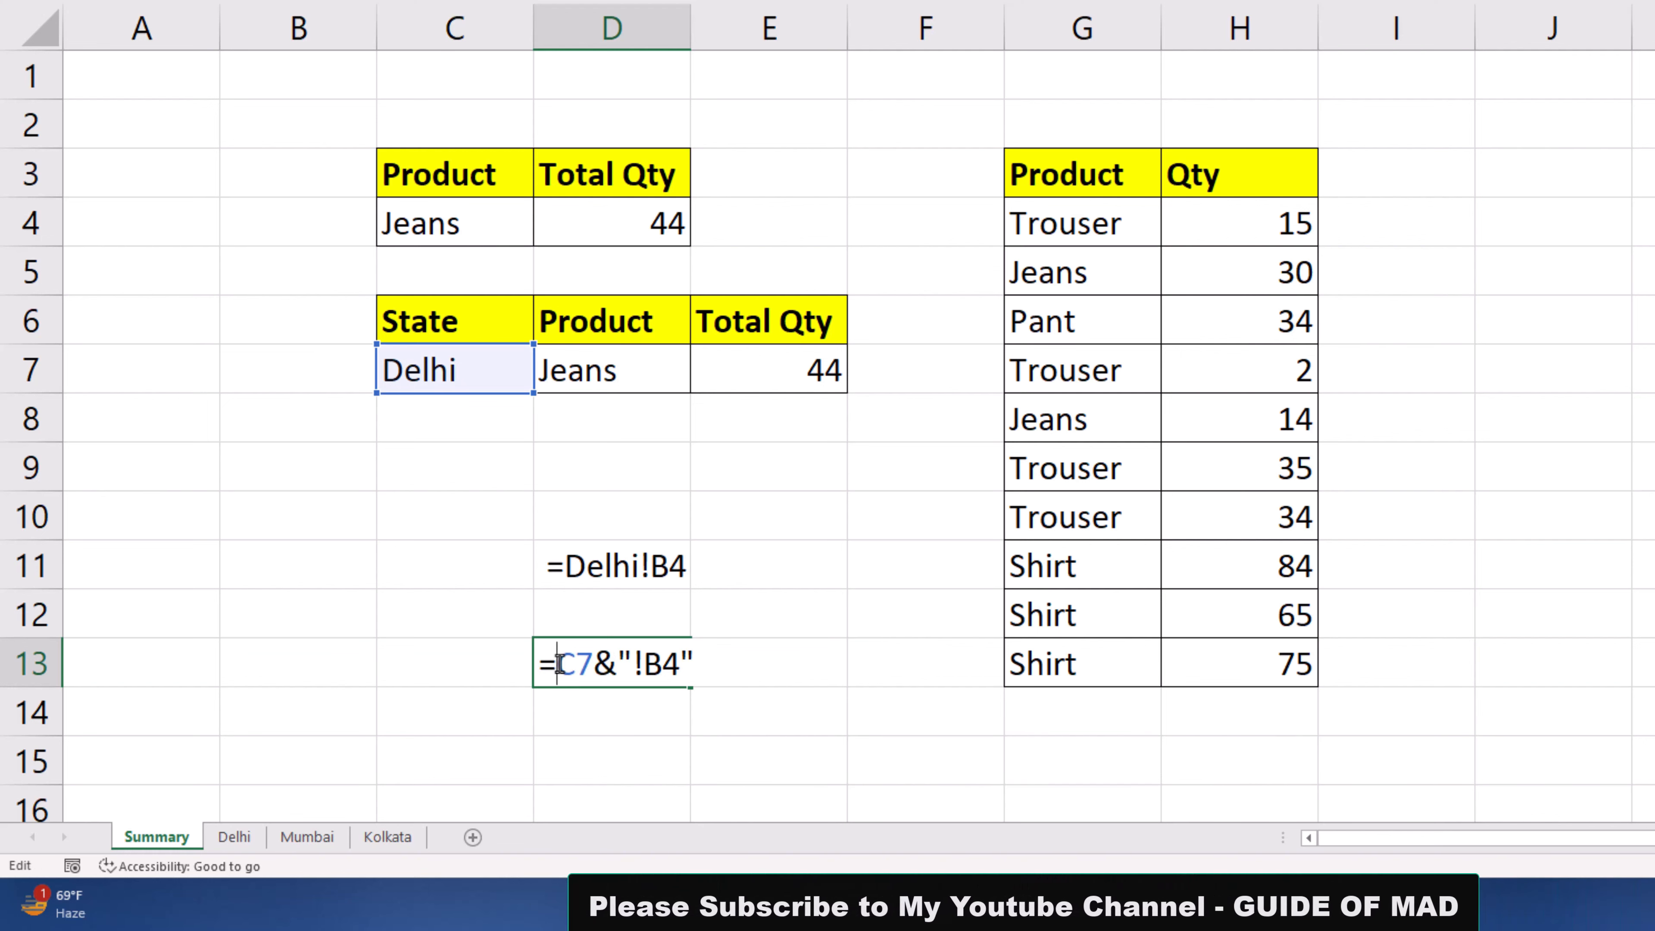
pyautogui.write('u')
pyautogui.press('BackSpace')
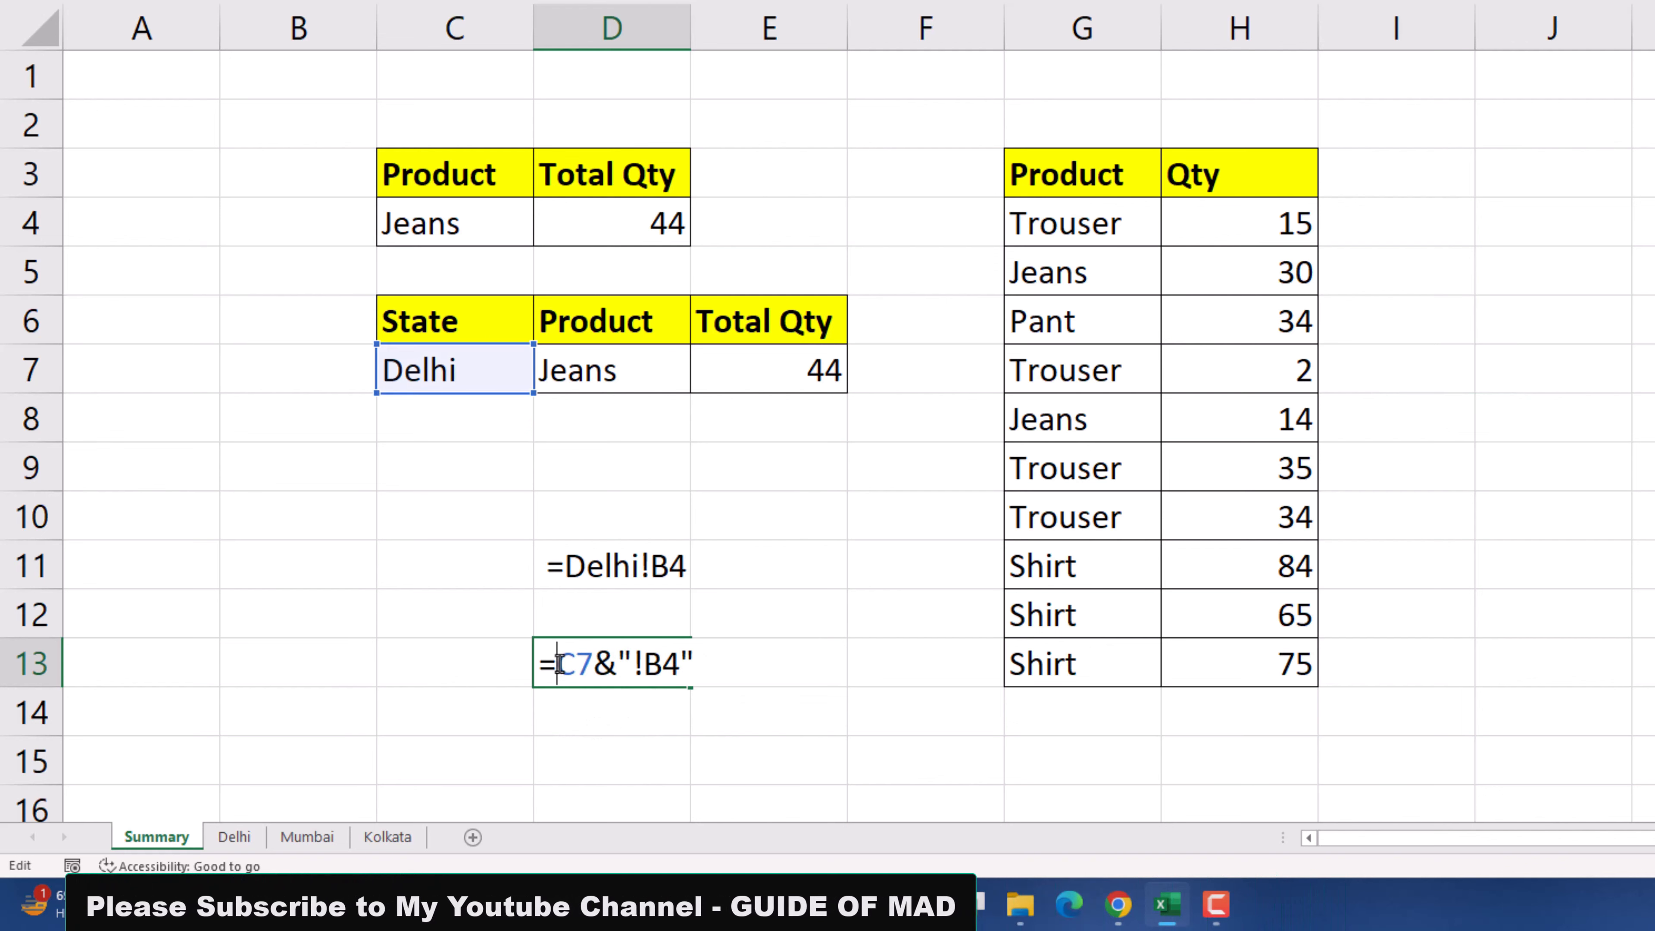
pyautogui.write('In')
pyautogui.press('Down')
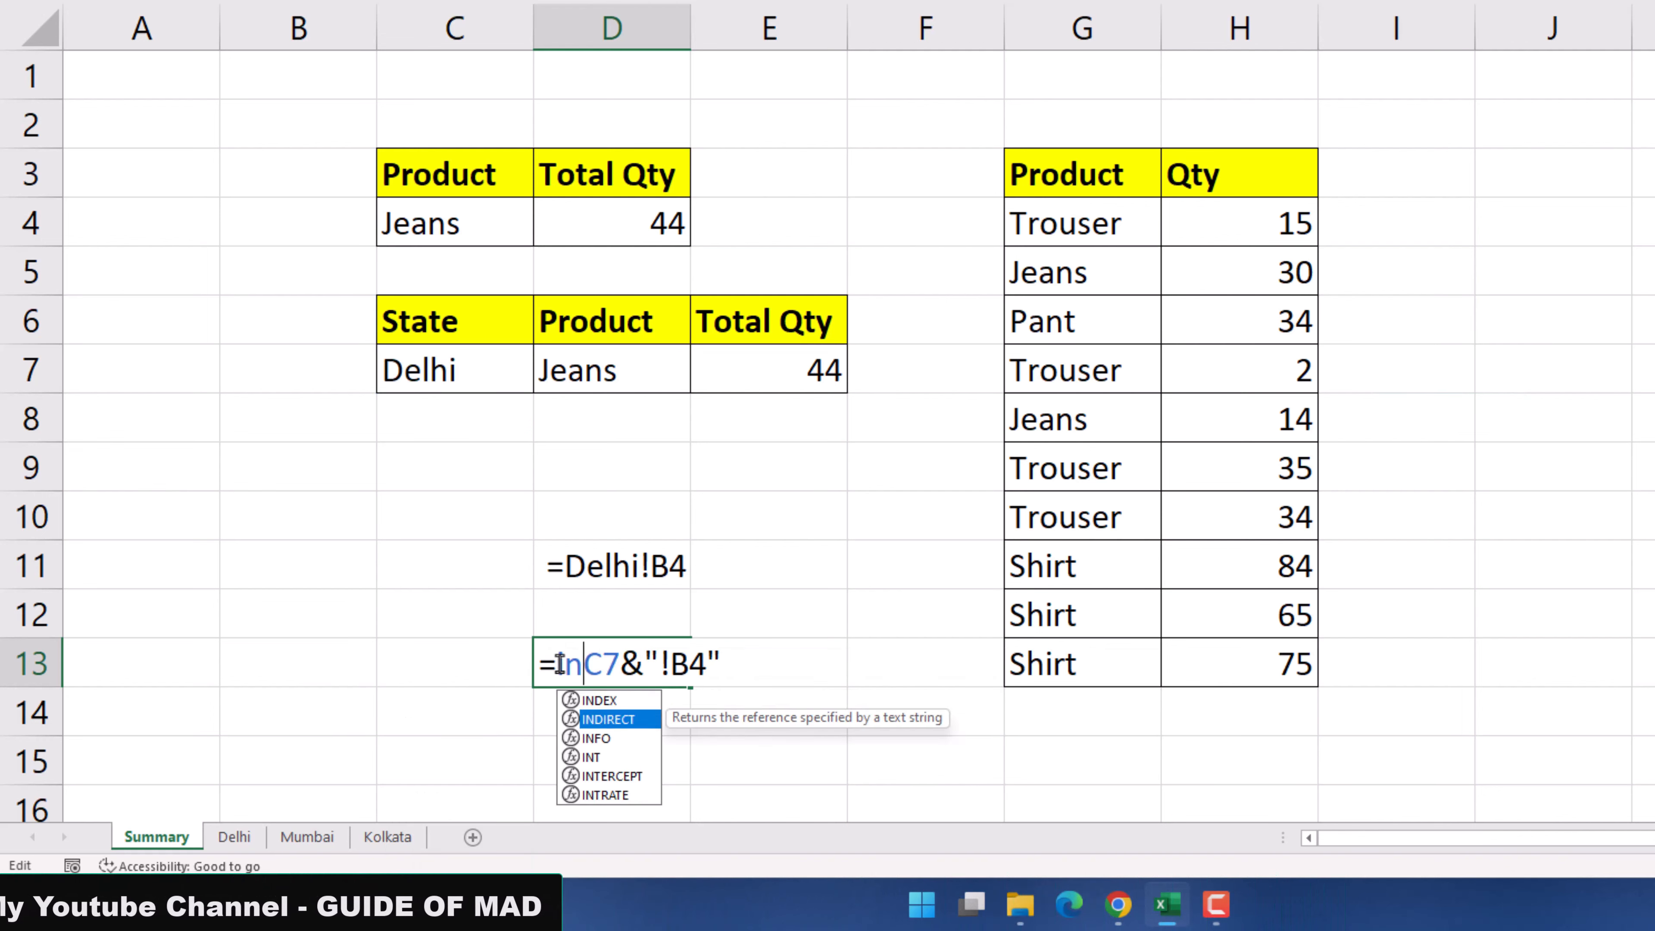
pyautogui.press('Tab')
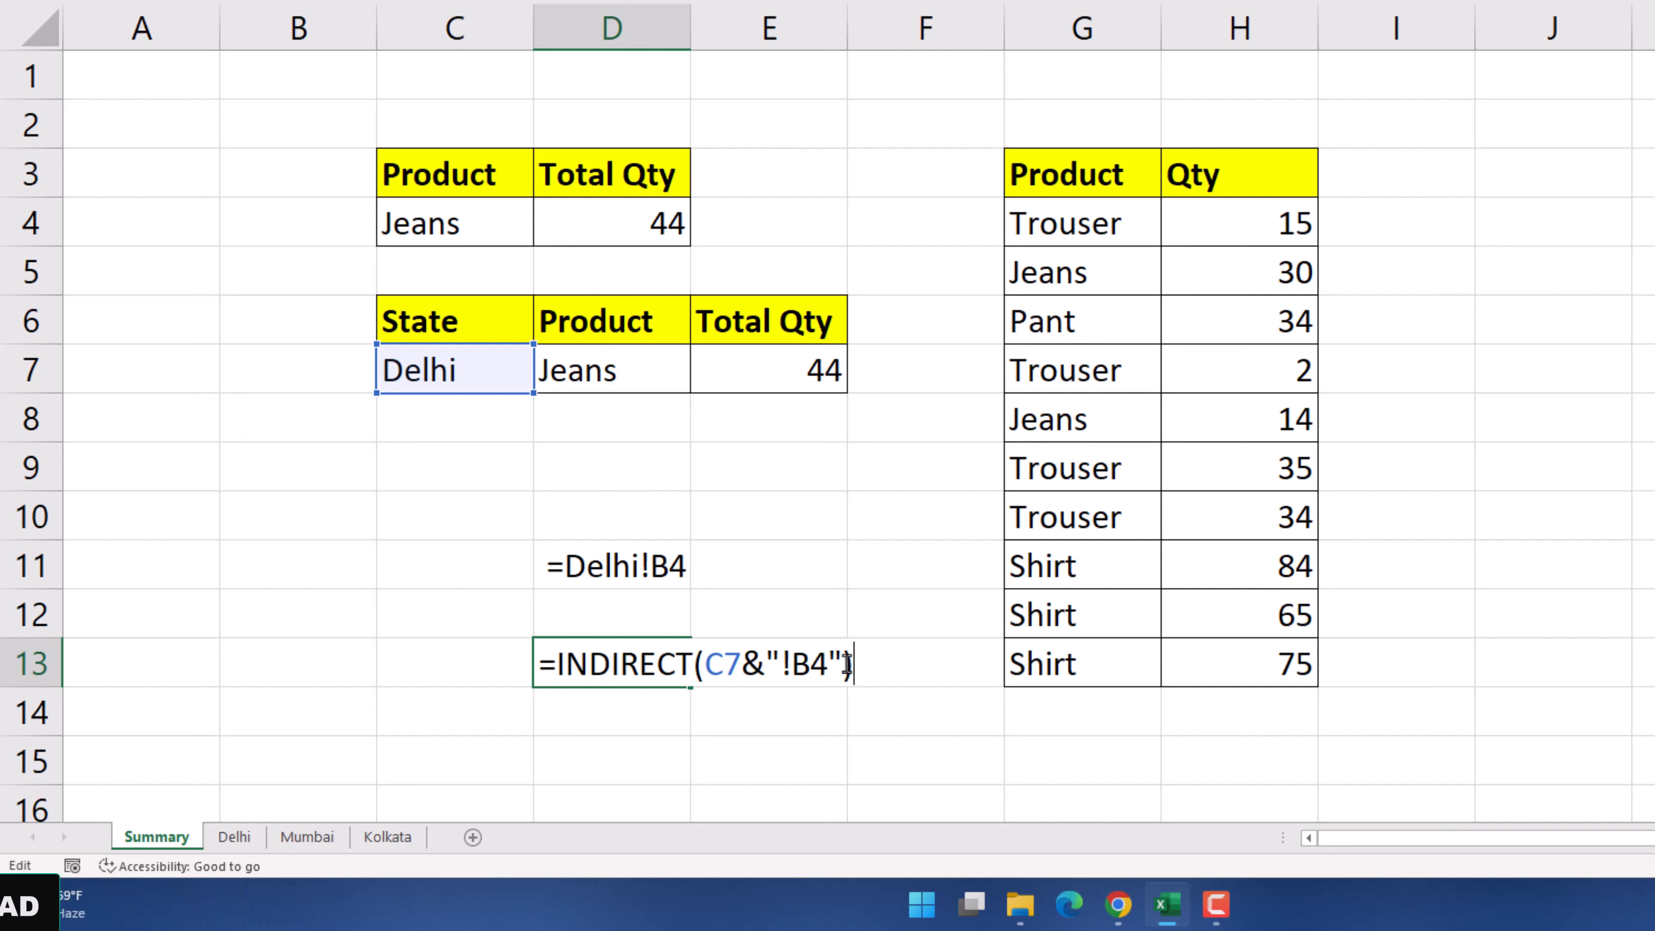
pyautogui.press('Return')
pyautogui.press('Up')
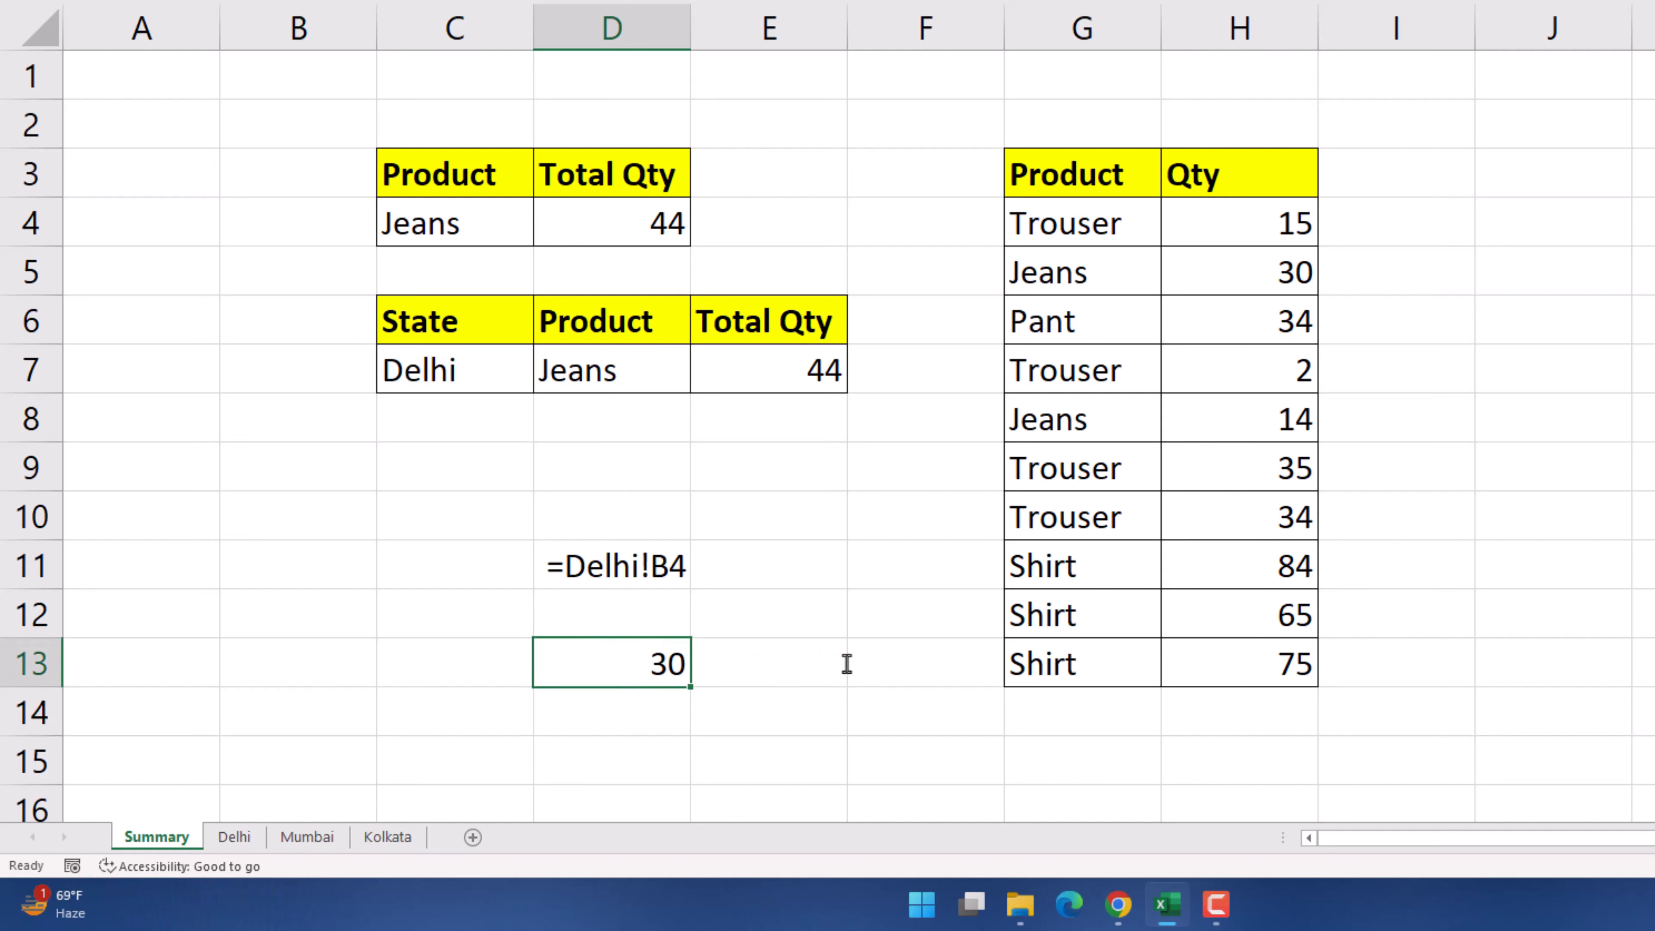
pyautogui.press('F2')
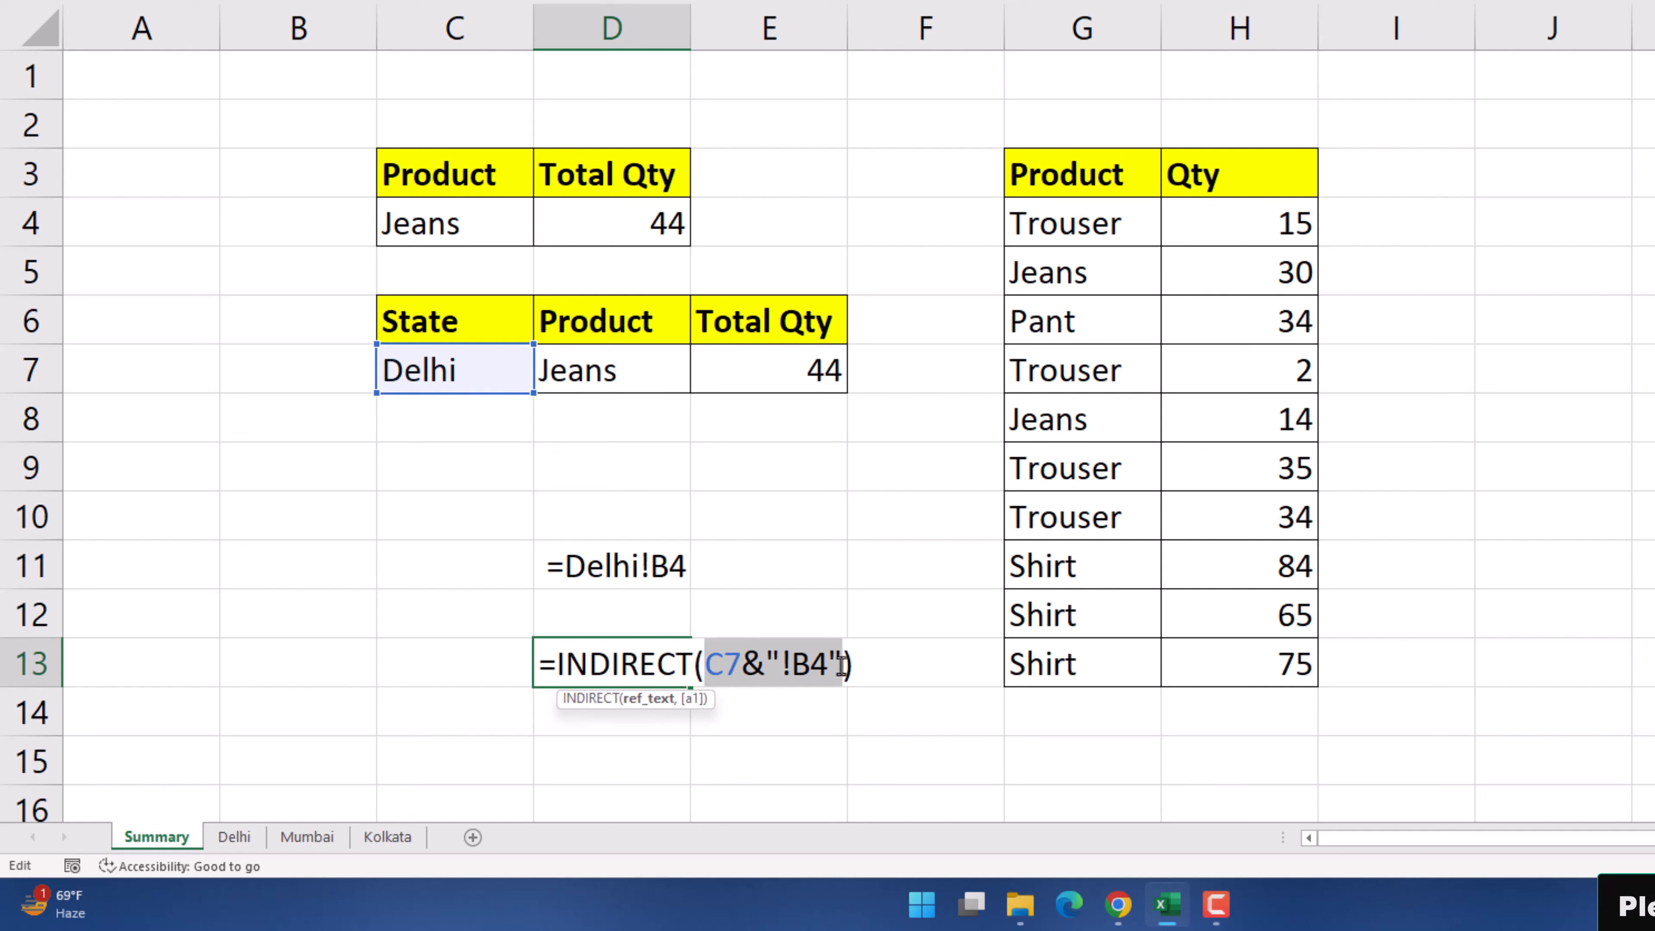
pyautogui.press('Escape')
# Enter the formula =C7&"!B4" in cell D14 and compare it with the INDIRECT formula in D13.
pyautogui.click(625, 741)
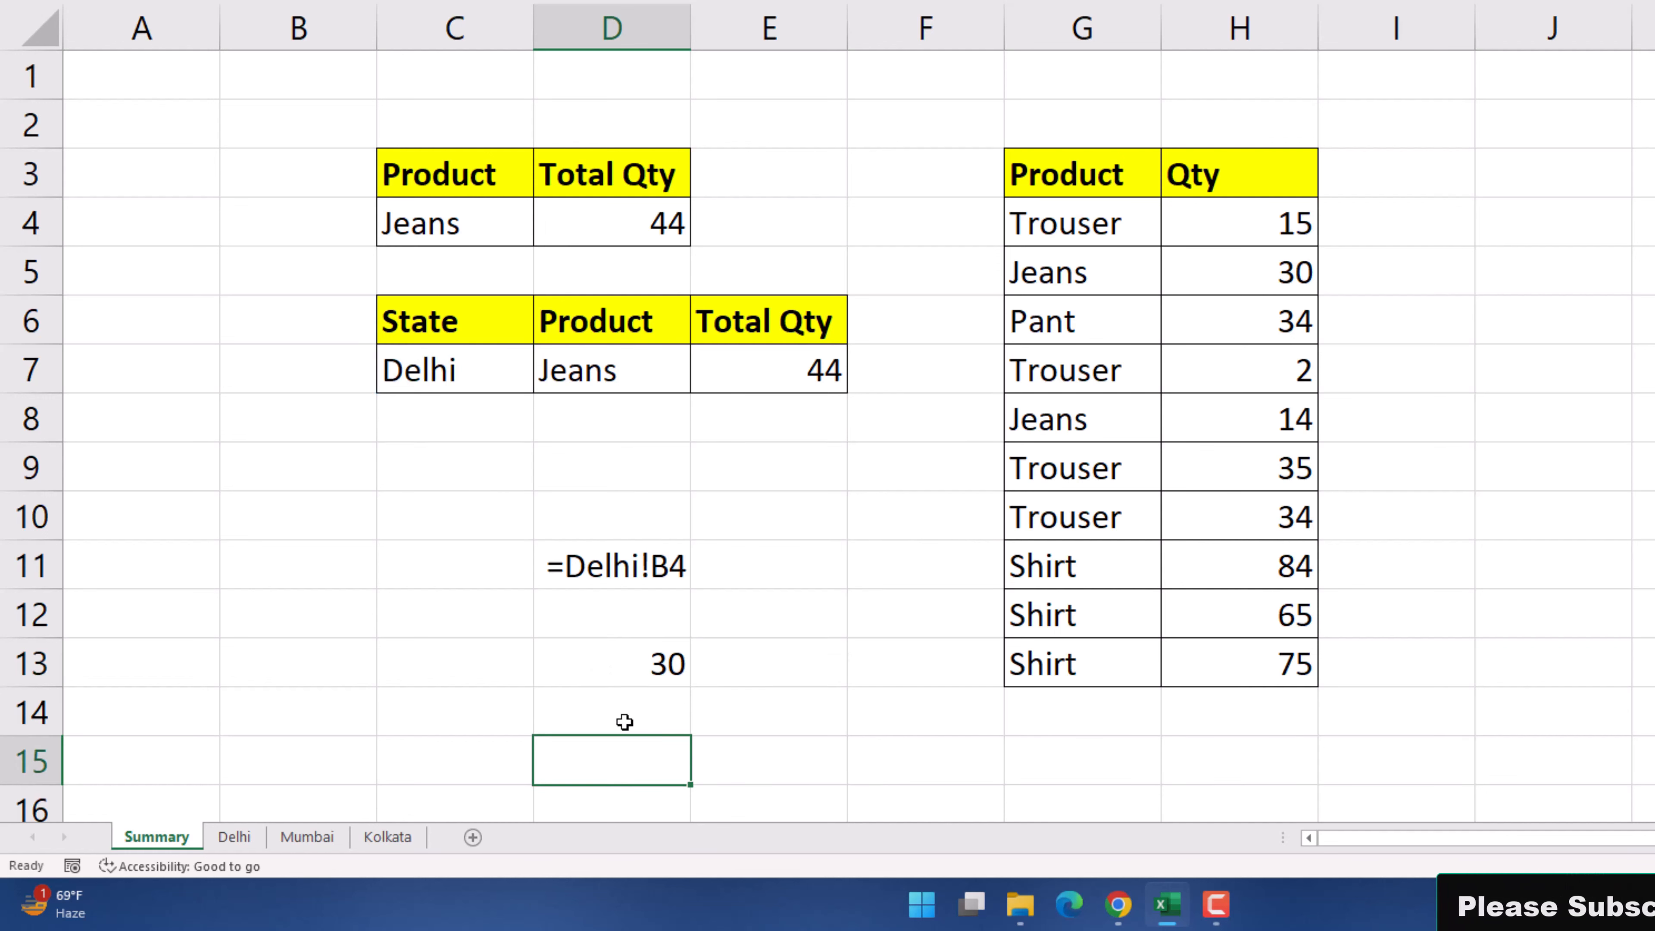
pyautogui.doubleClick(624, 724)
pyautogui.write('=C7&"!B4"')
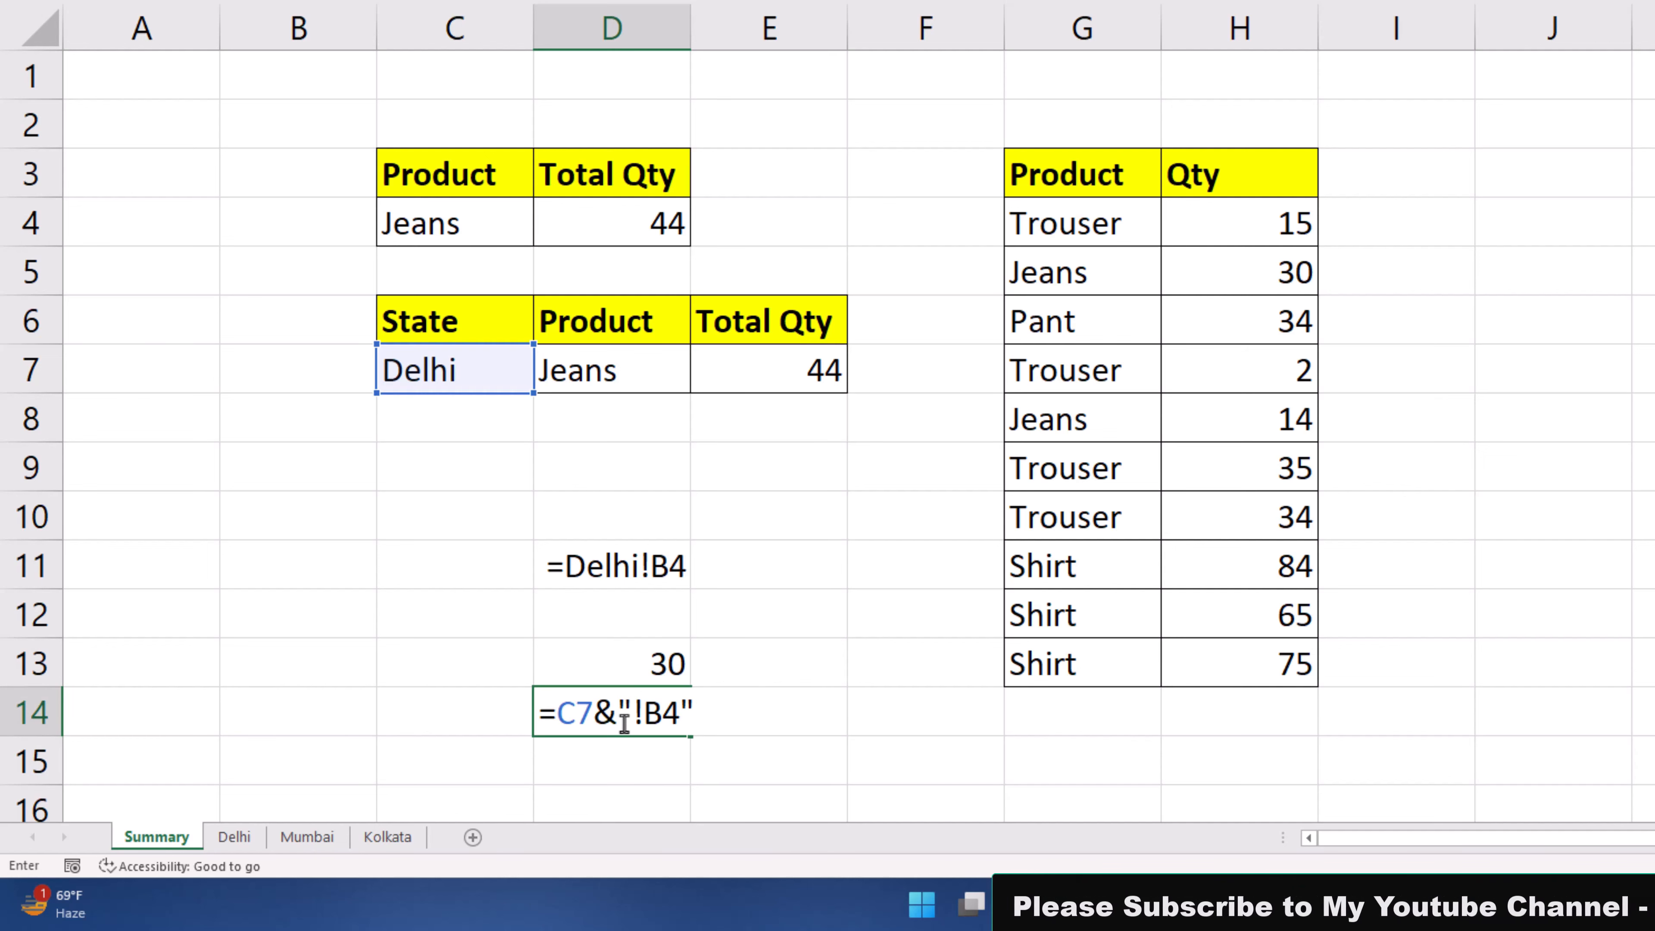
pyautogui.press('Return')
pyautogui.click(624, 724)
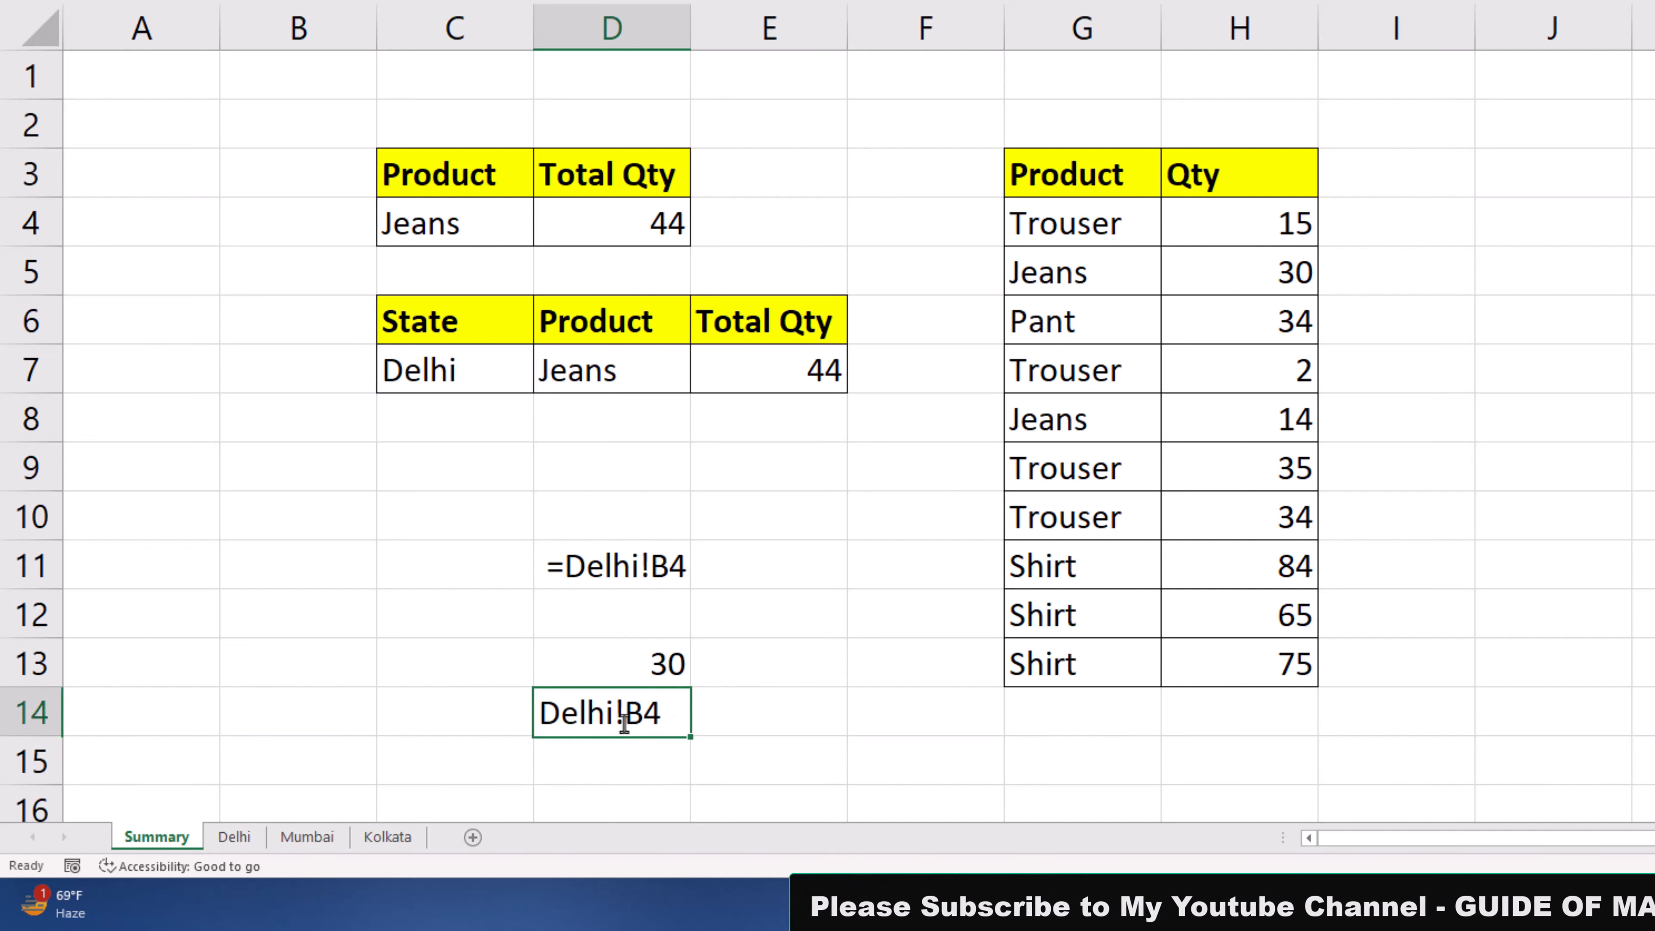
pyautogui.doubleClick(624, 723)
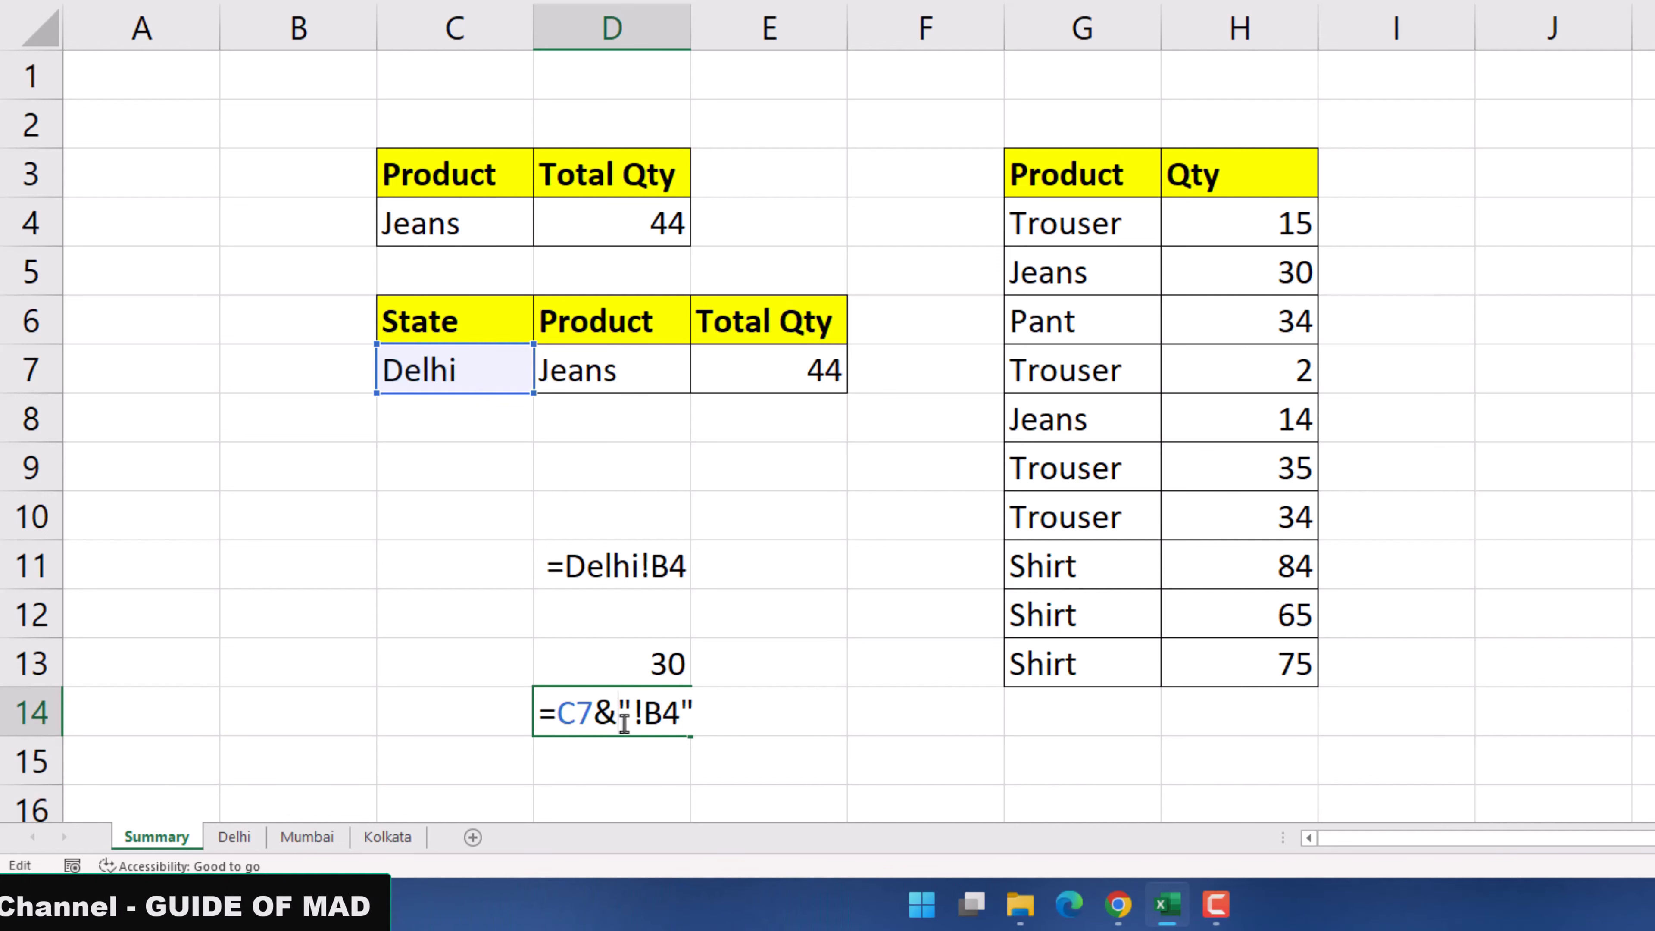
pyautogui.hotkey('ctrl', 'Return')
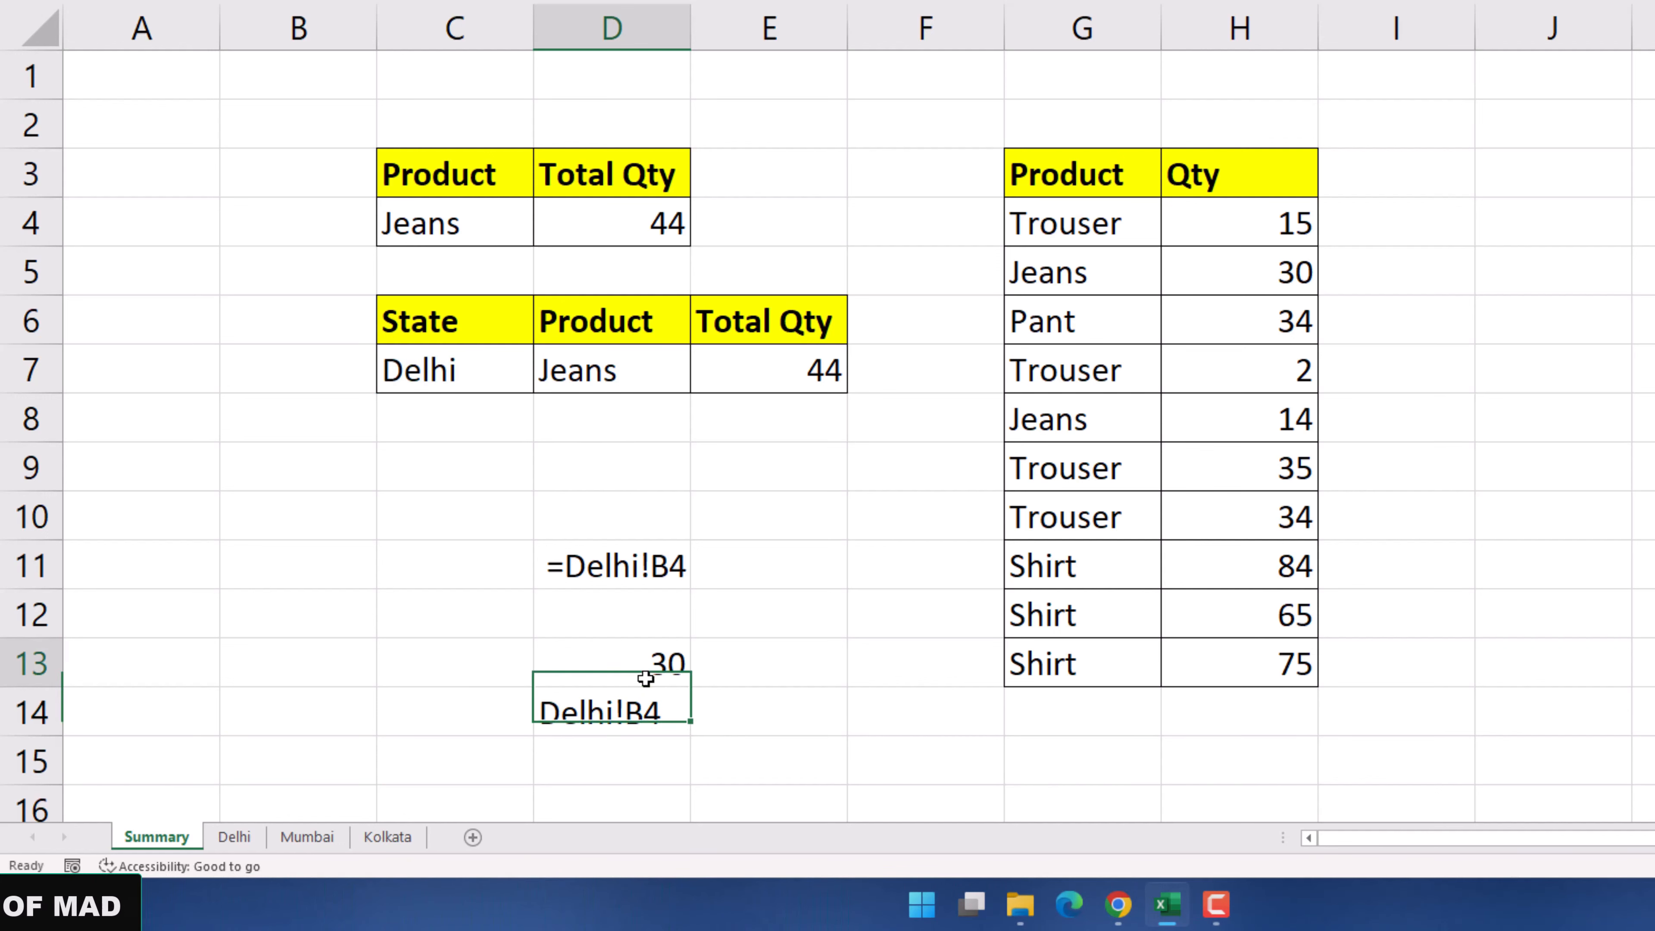
pyautogui.doubleClick(640, 675)
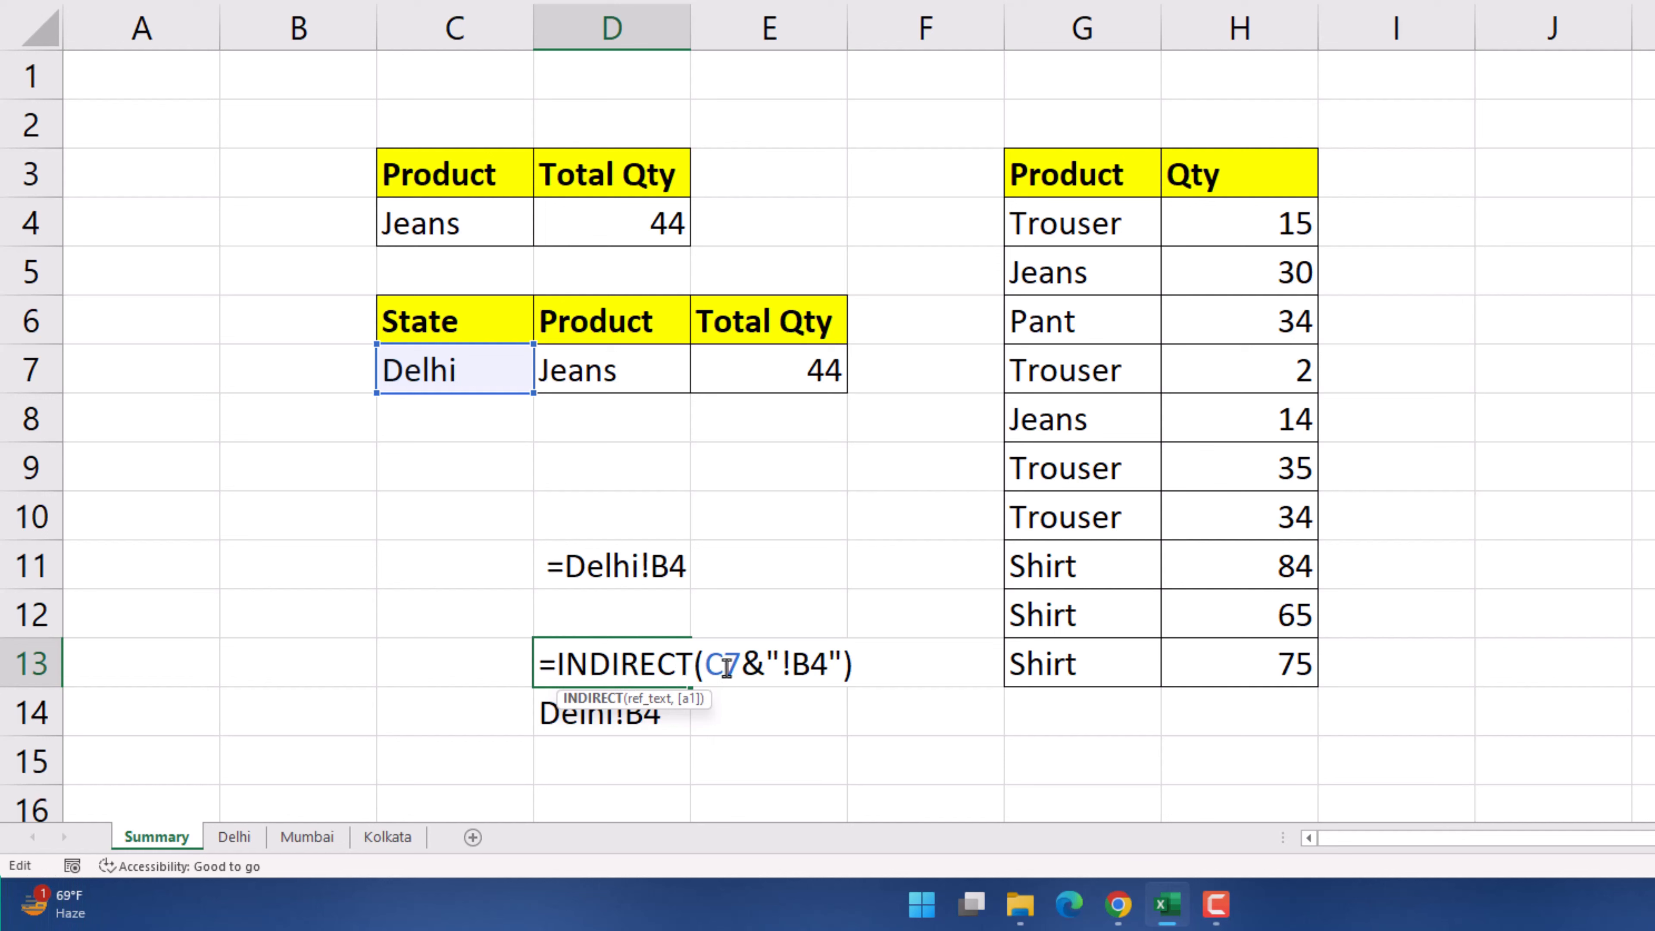
pyautogui.hotkey('ctrl', 'Return')
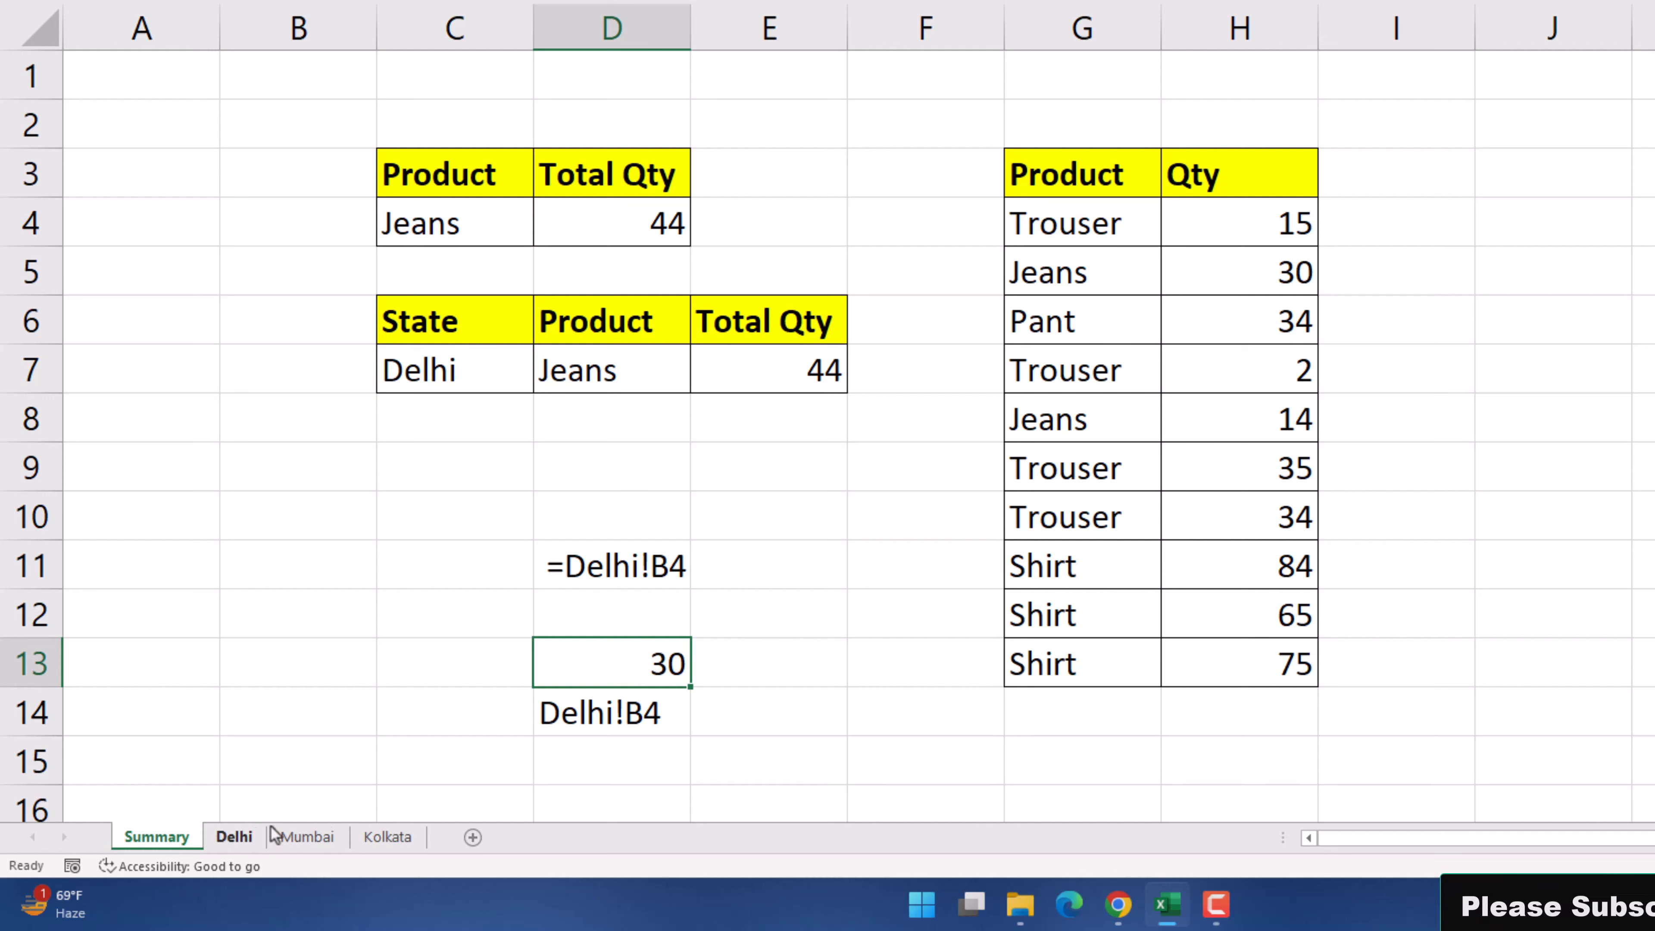
# Test the INDIRECT formula in D13 by switching the state in cell C7 to Mumbai and then to Kolkata.
pyautogui.click(504, 365)
pyautogui.click(544, 382)
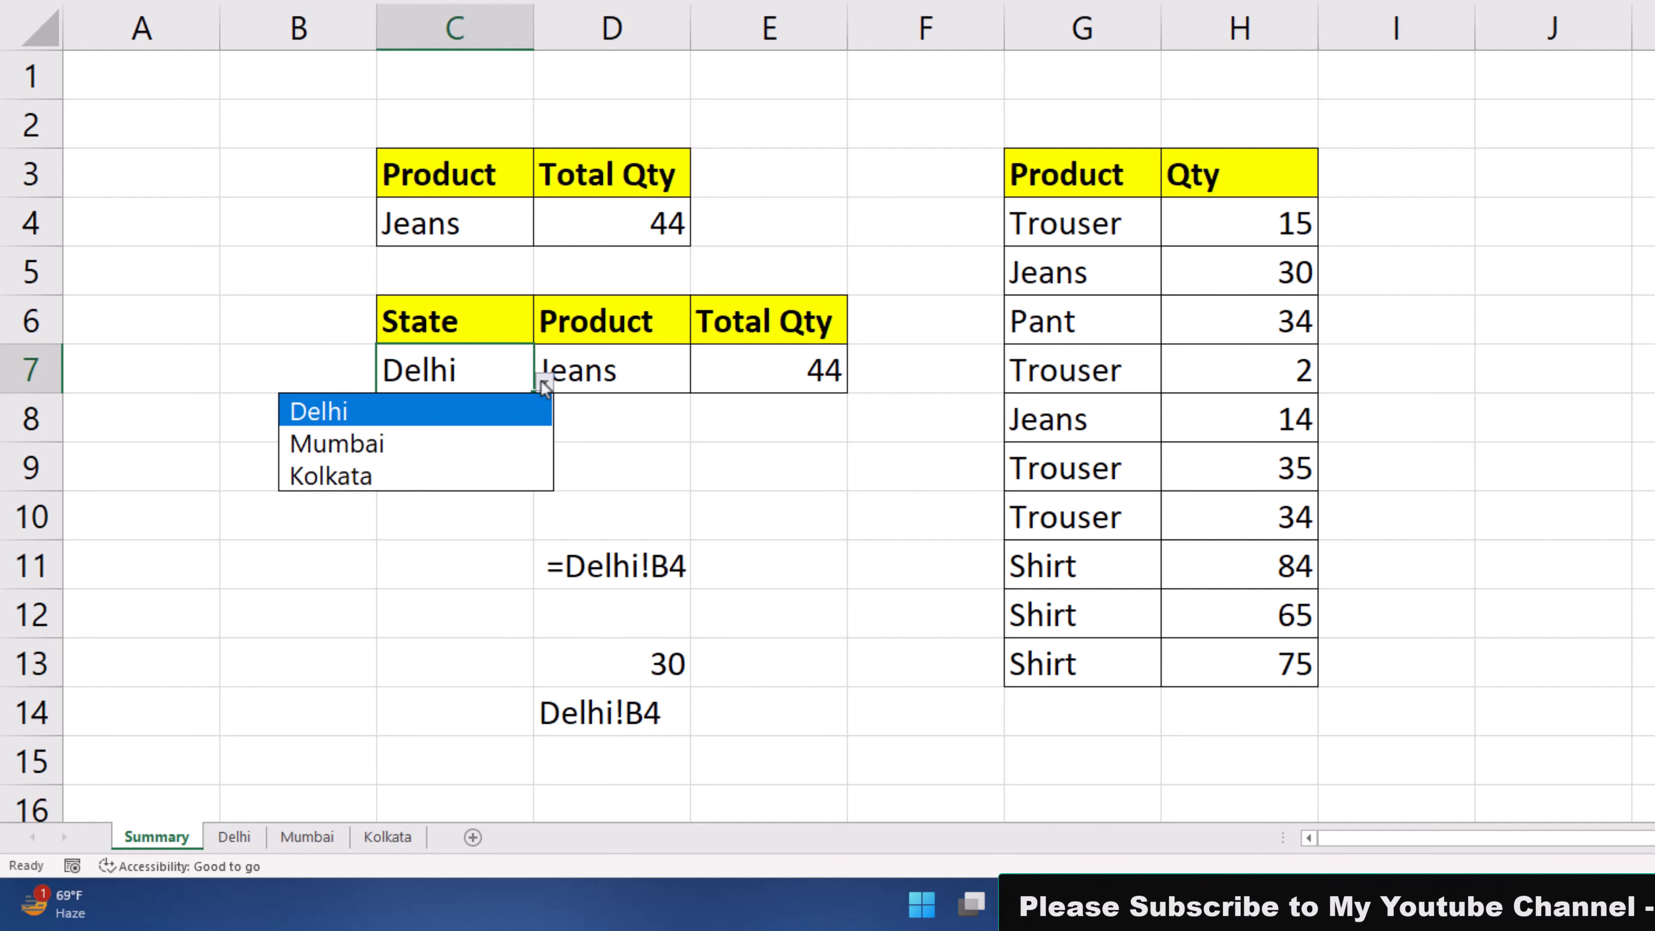
pyautogui.click(427, 445)
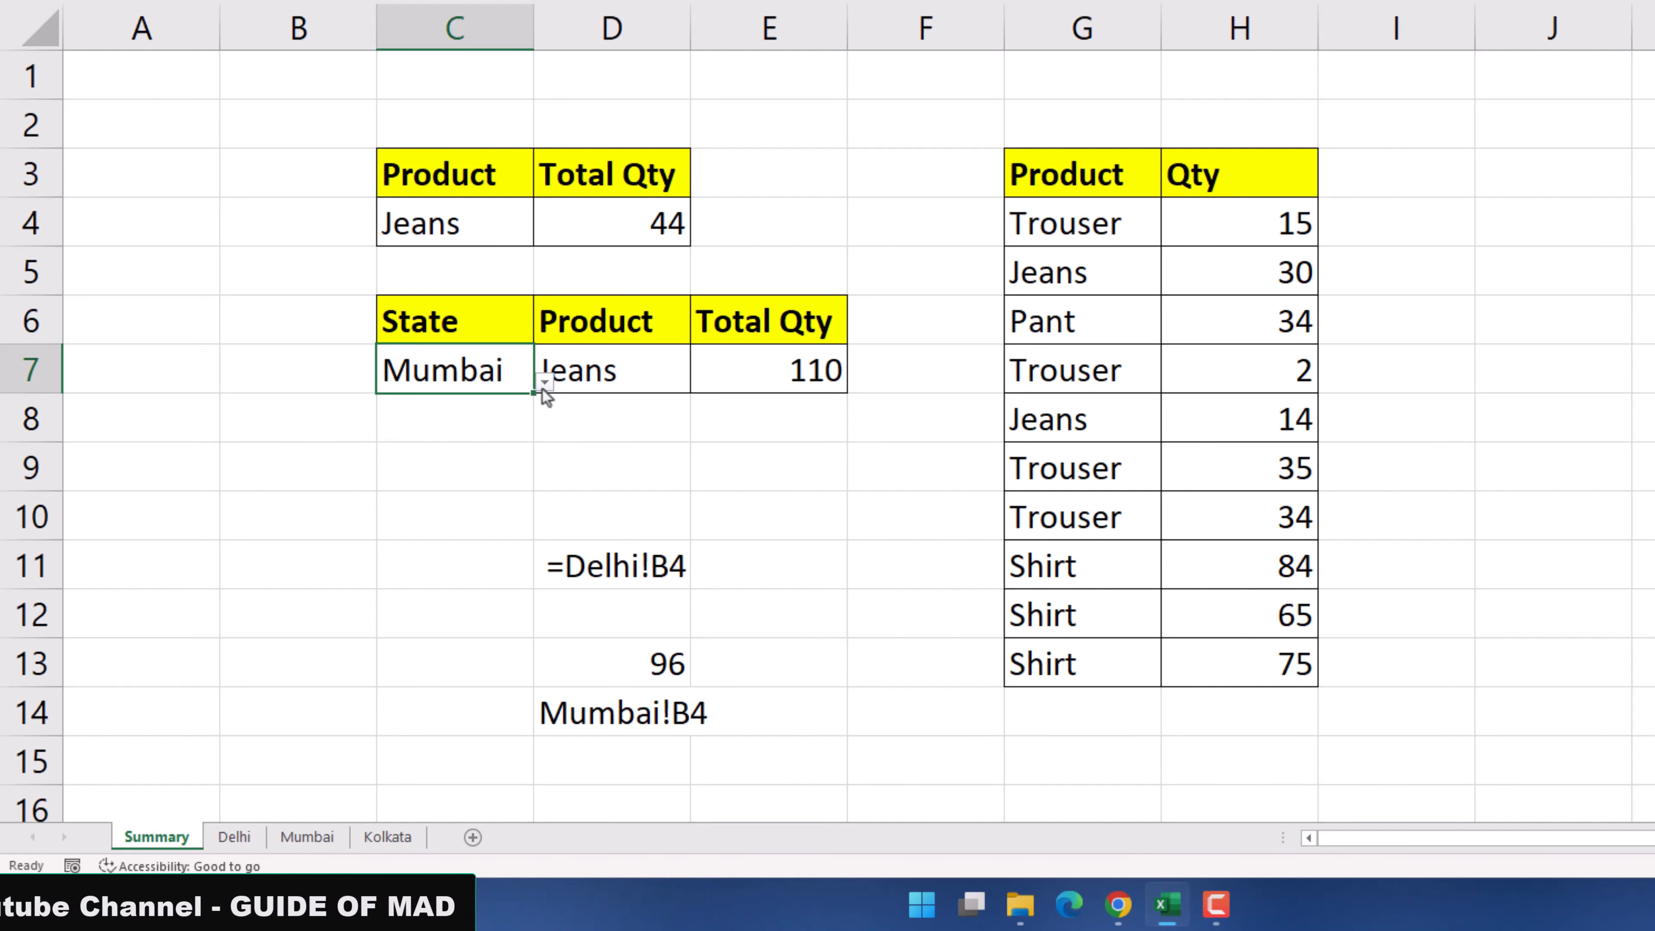
pyautogui.click(629, 672)
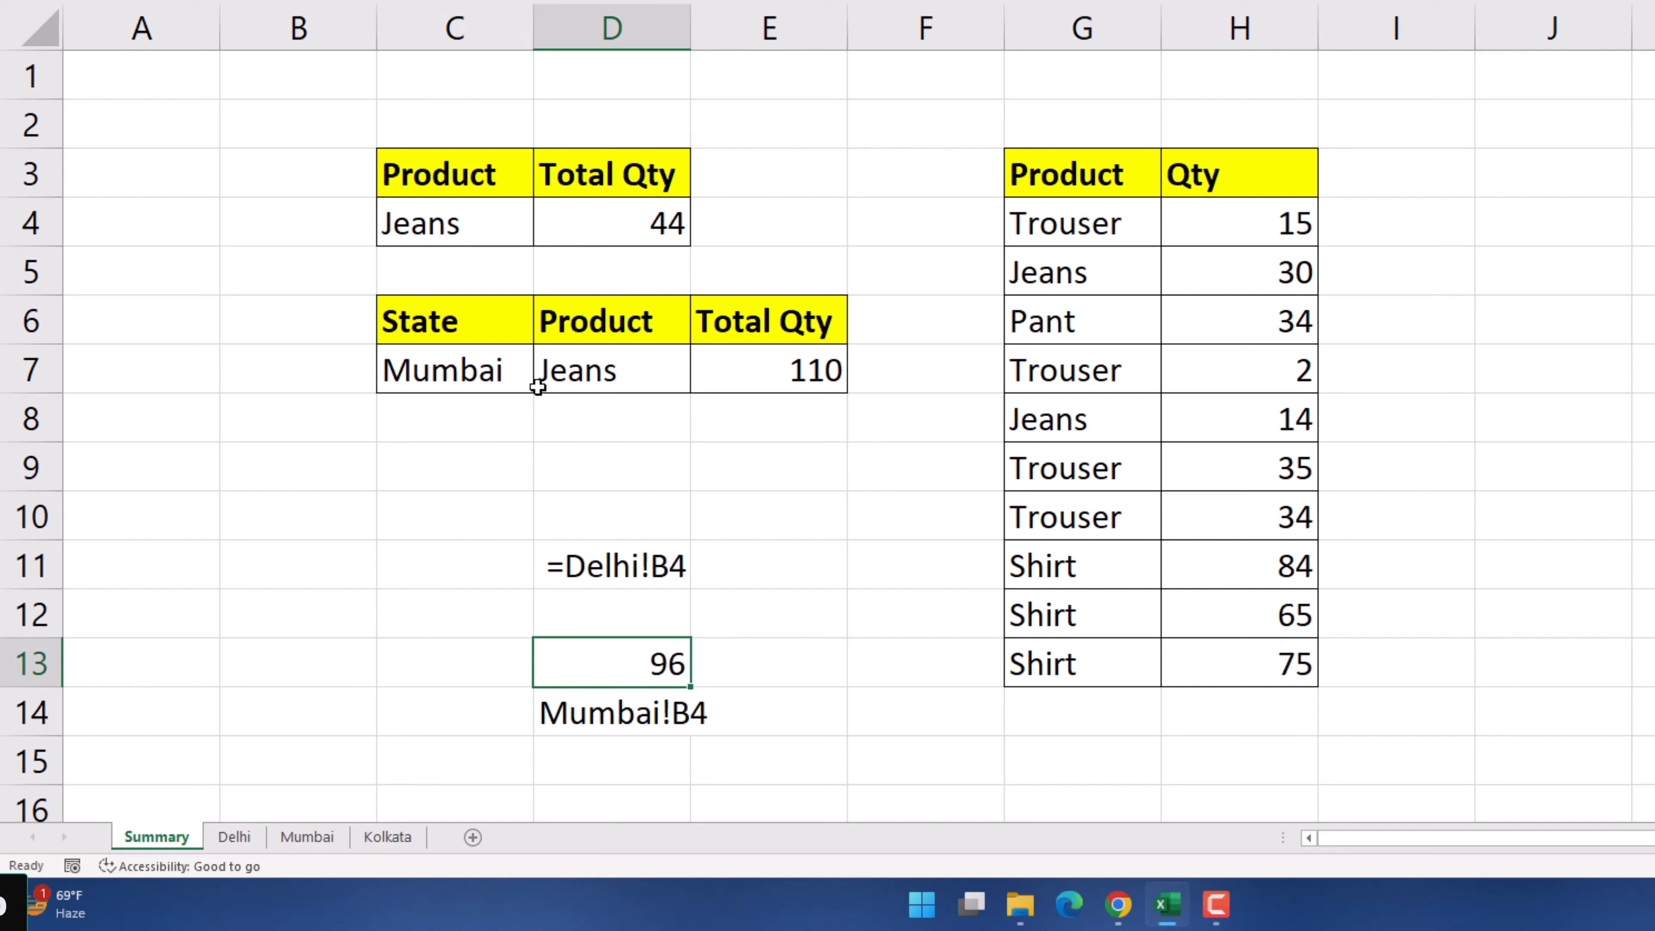
pyautogui.click(519, 362)
pyautogui.click(544, 383)
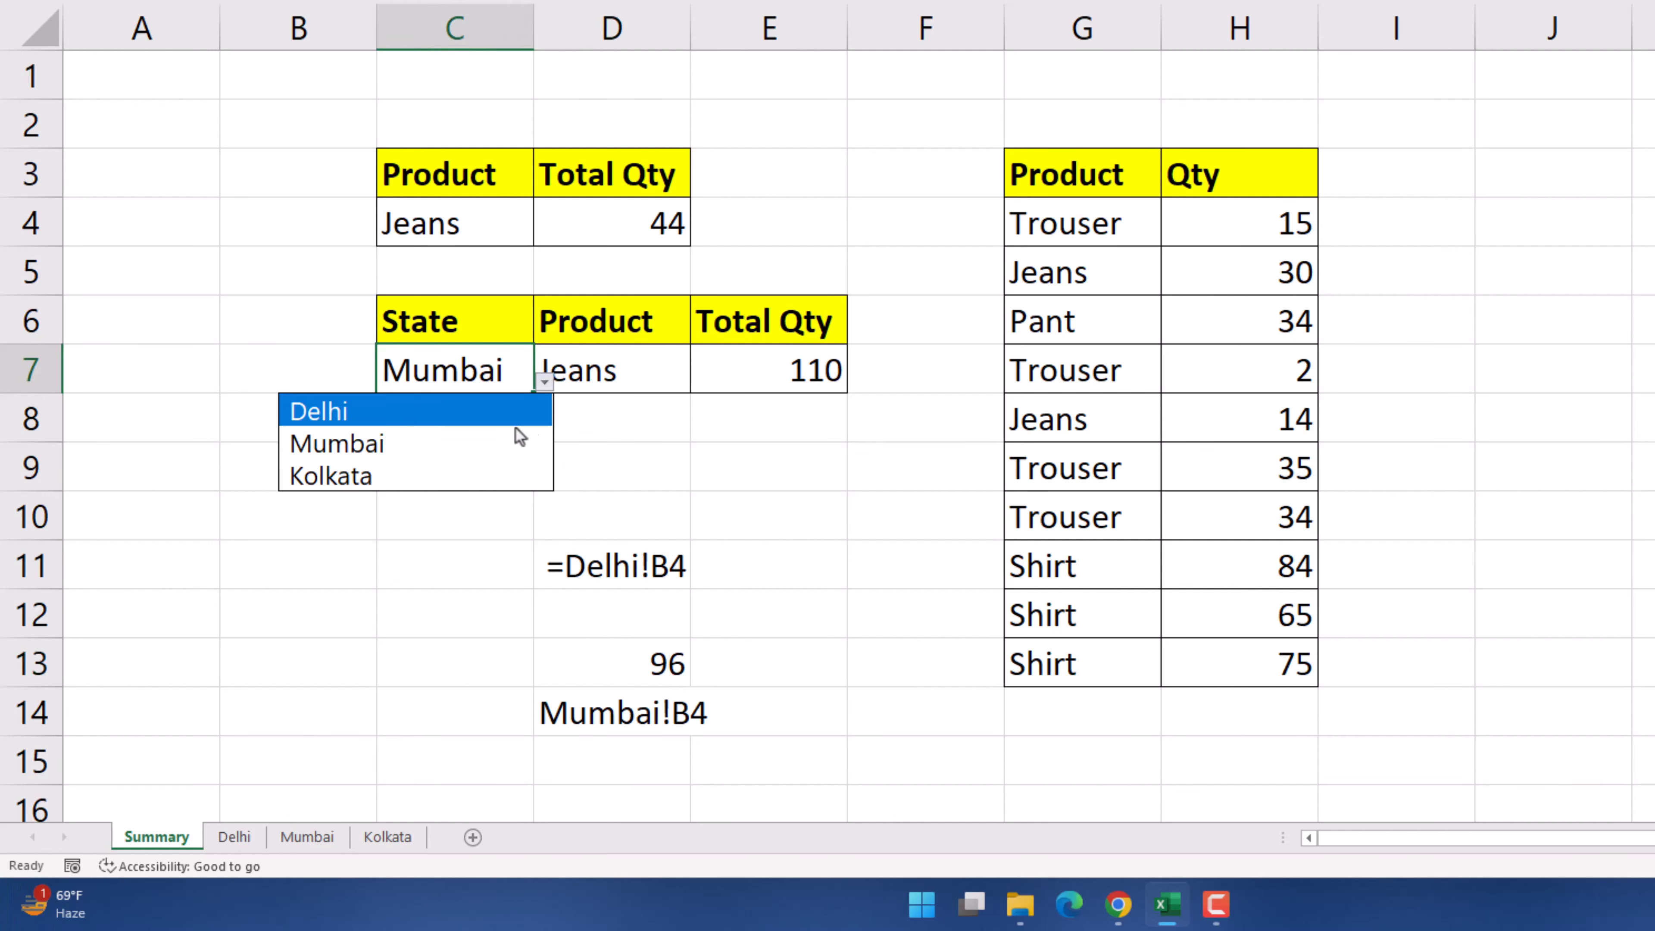
pyautogui.click(463, 465)
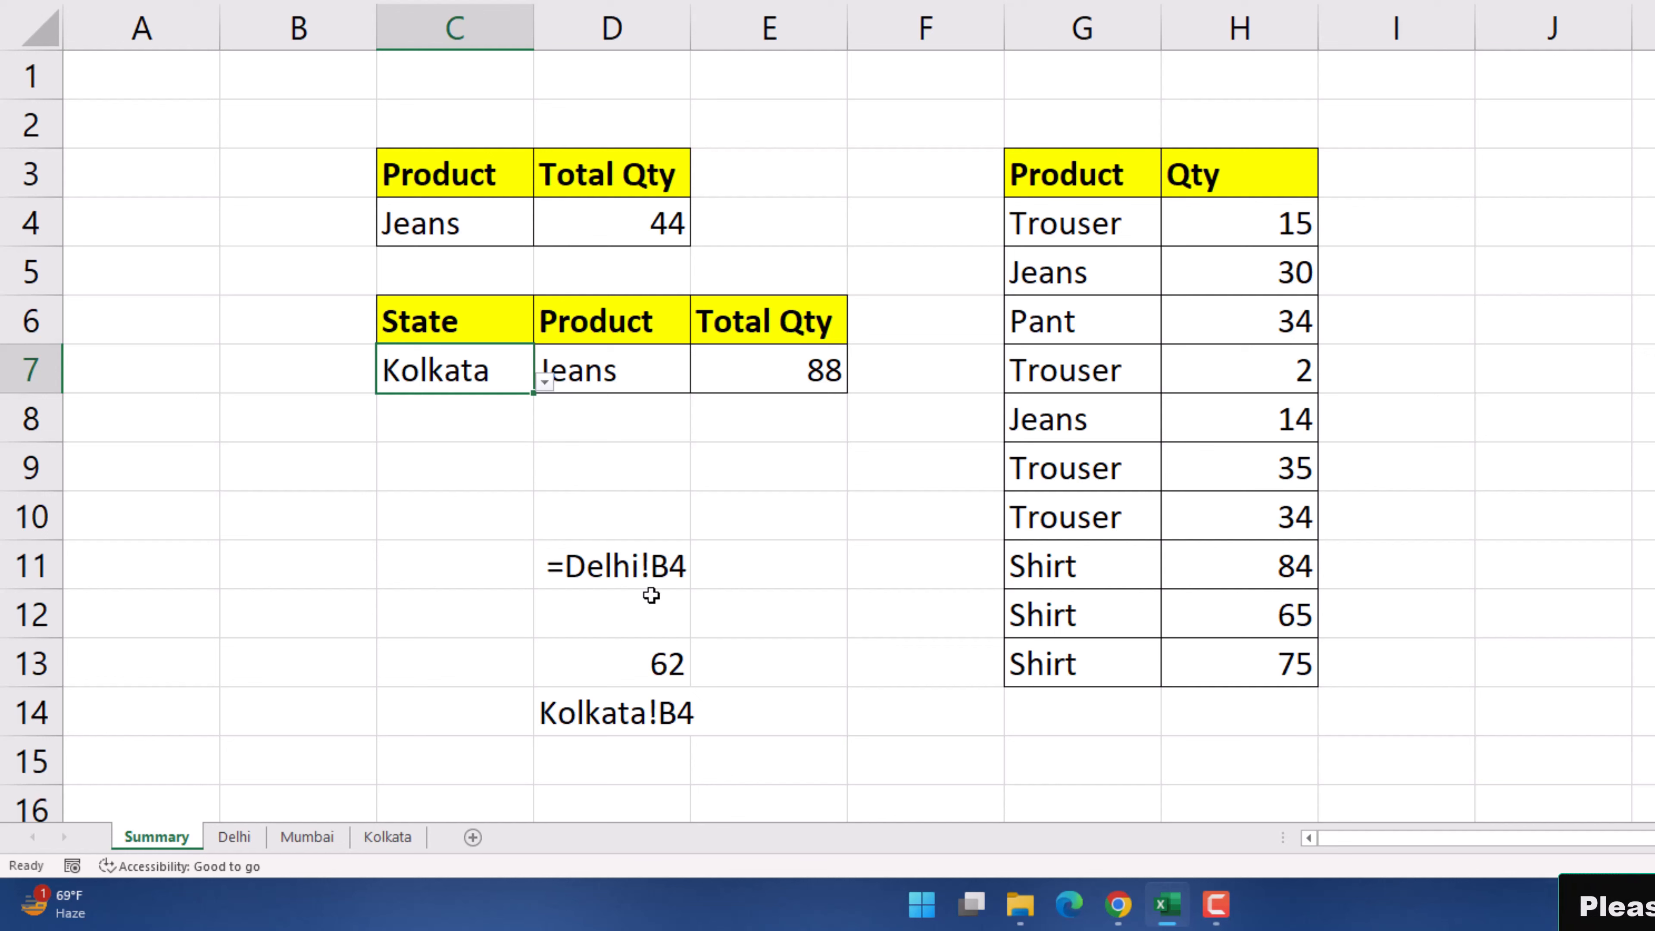
# Clear the existing formula from the Total Qty cell E7.
pyautogui.click(785, 375)
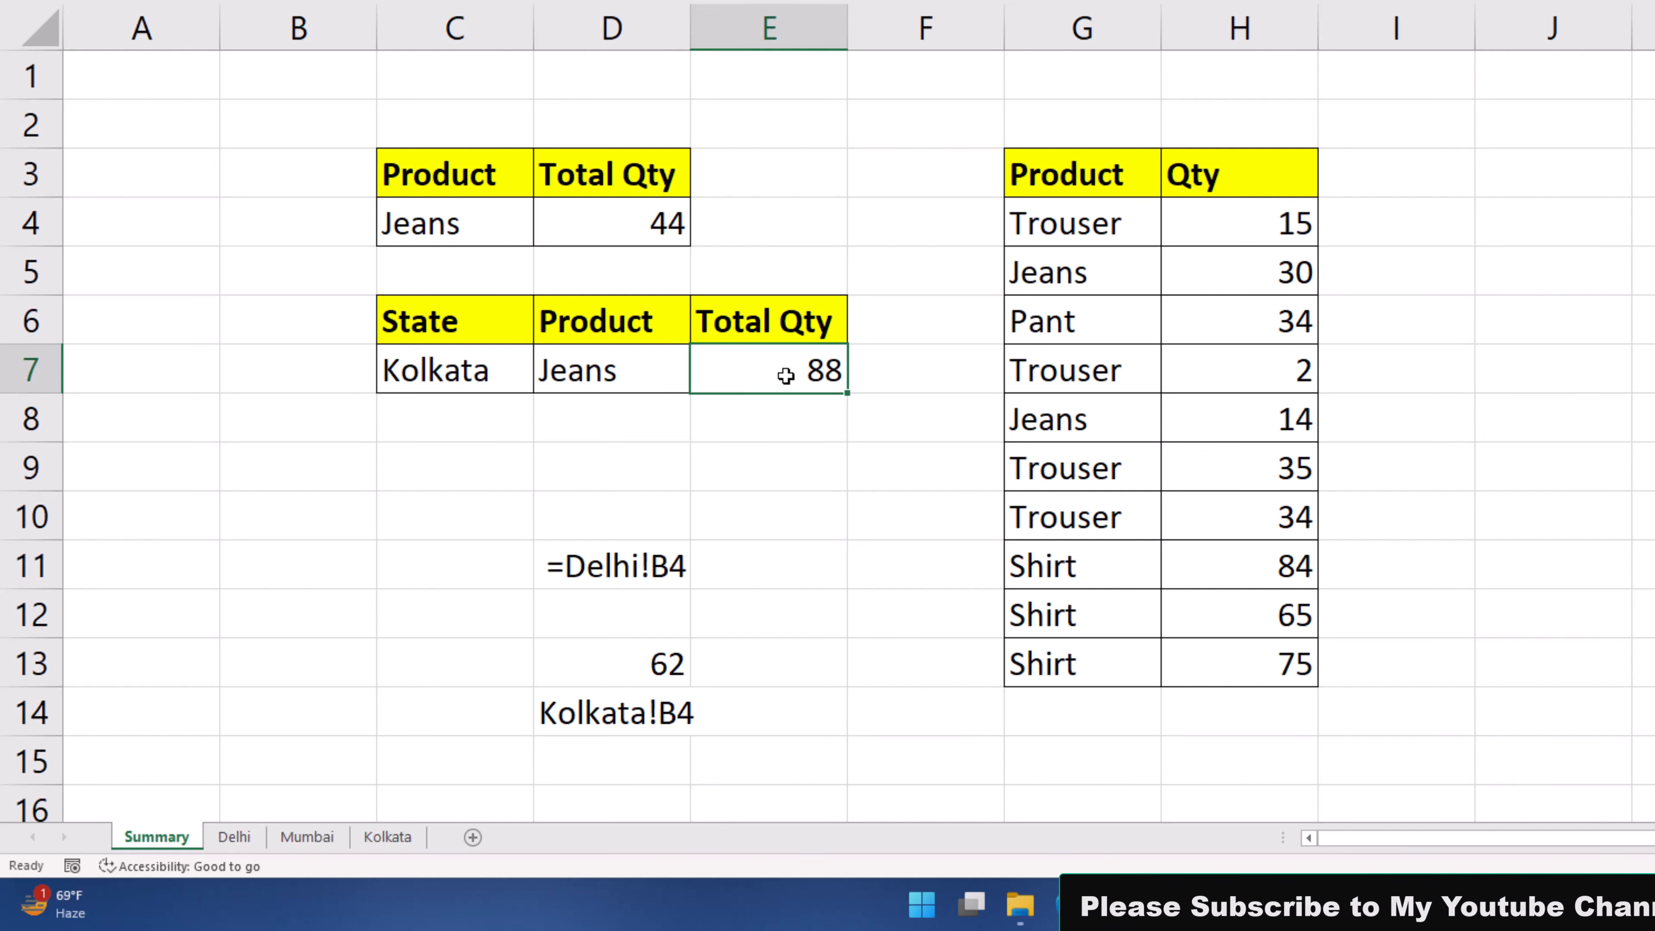
pyautogui.press('Delete')
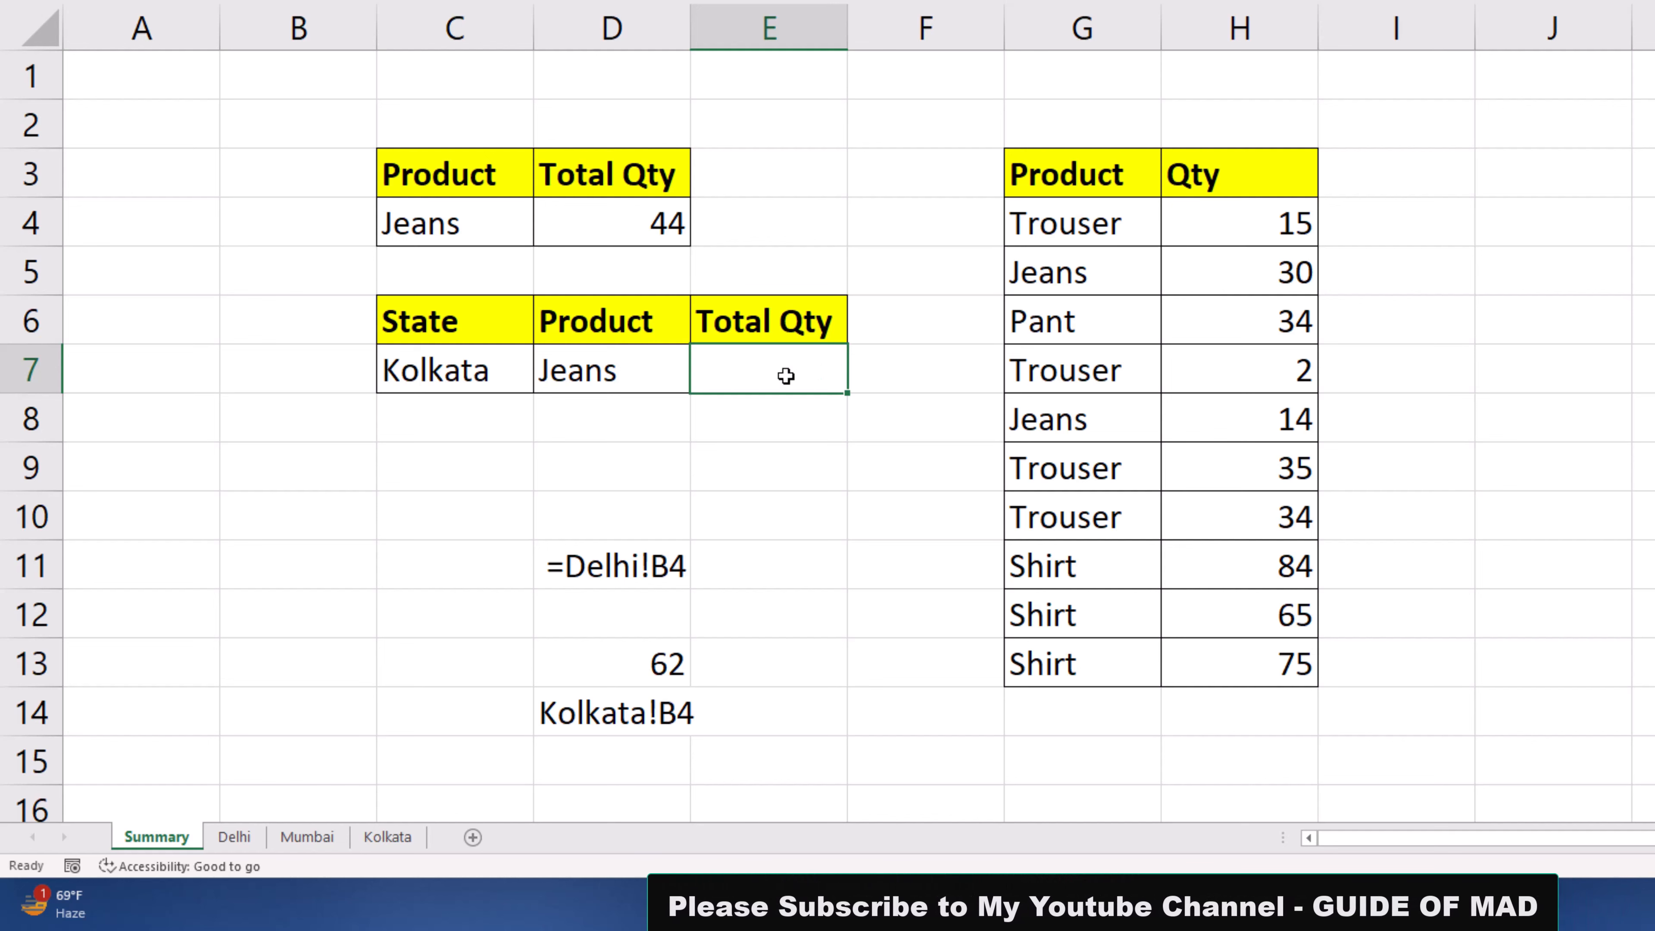
pyautogui.write('=sumif')
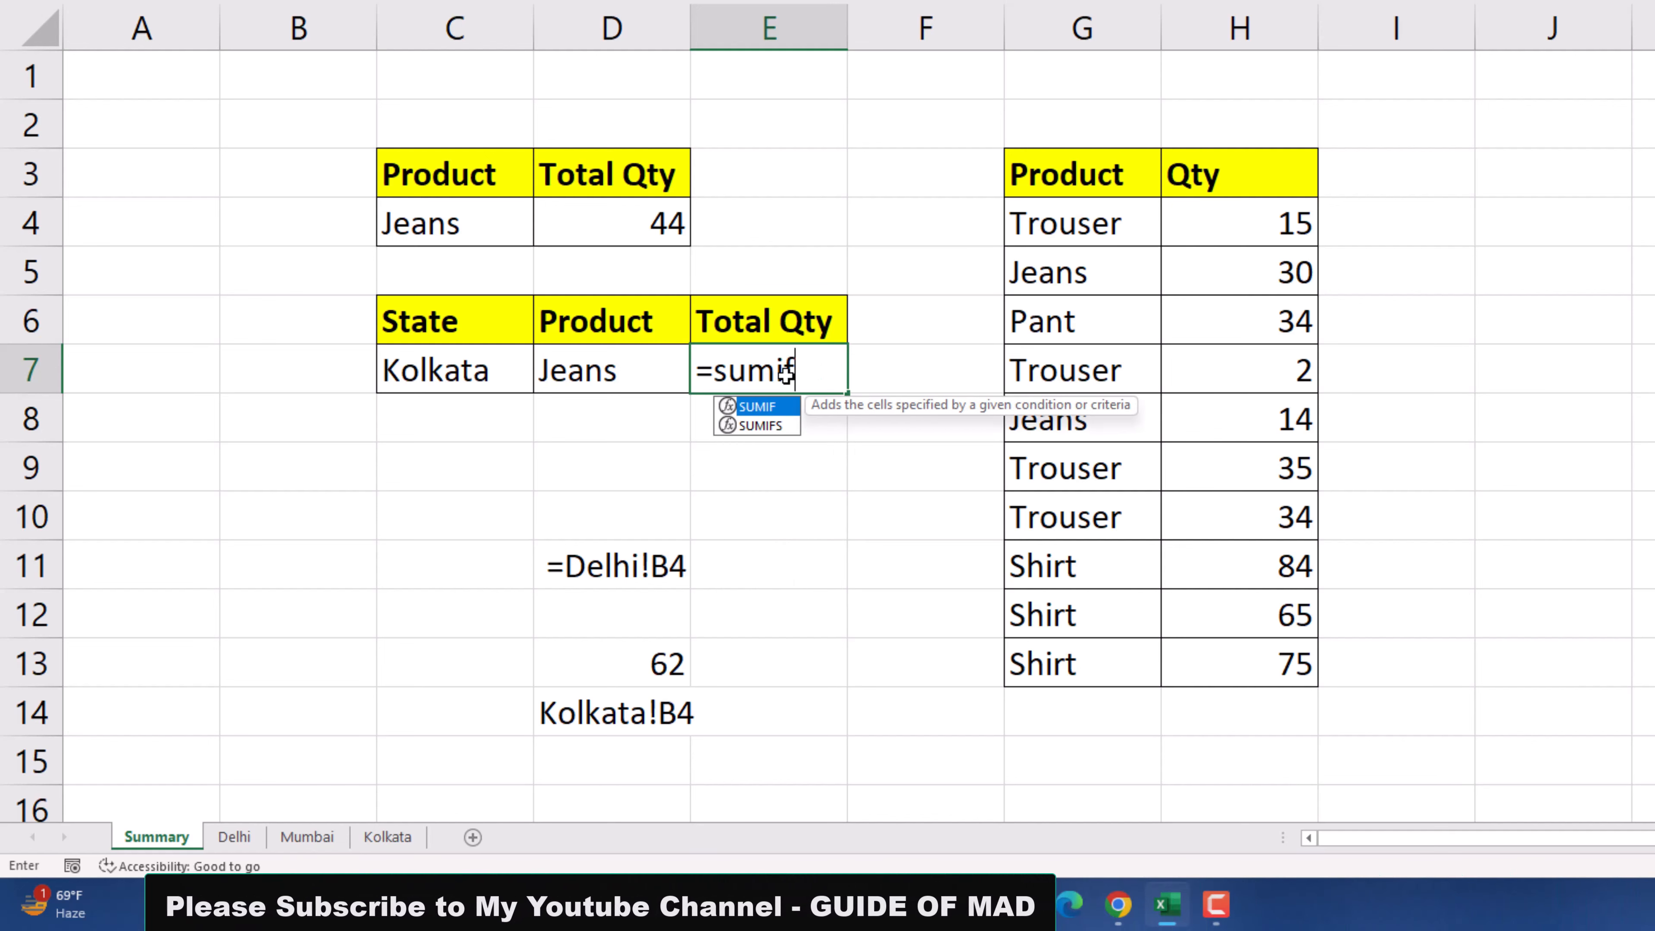
pyautogui.press('Tab')
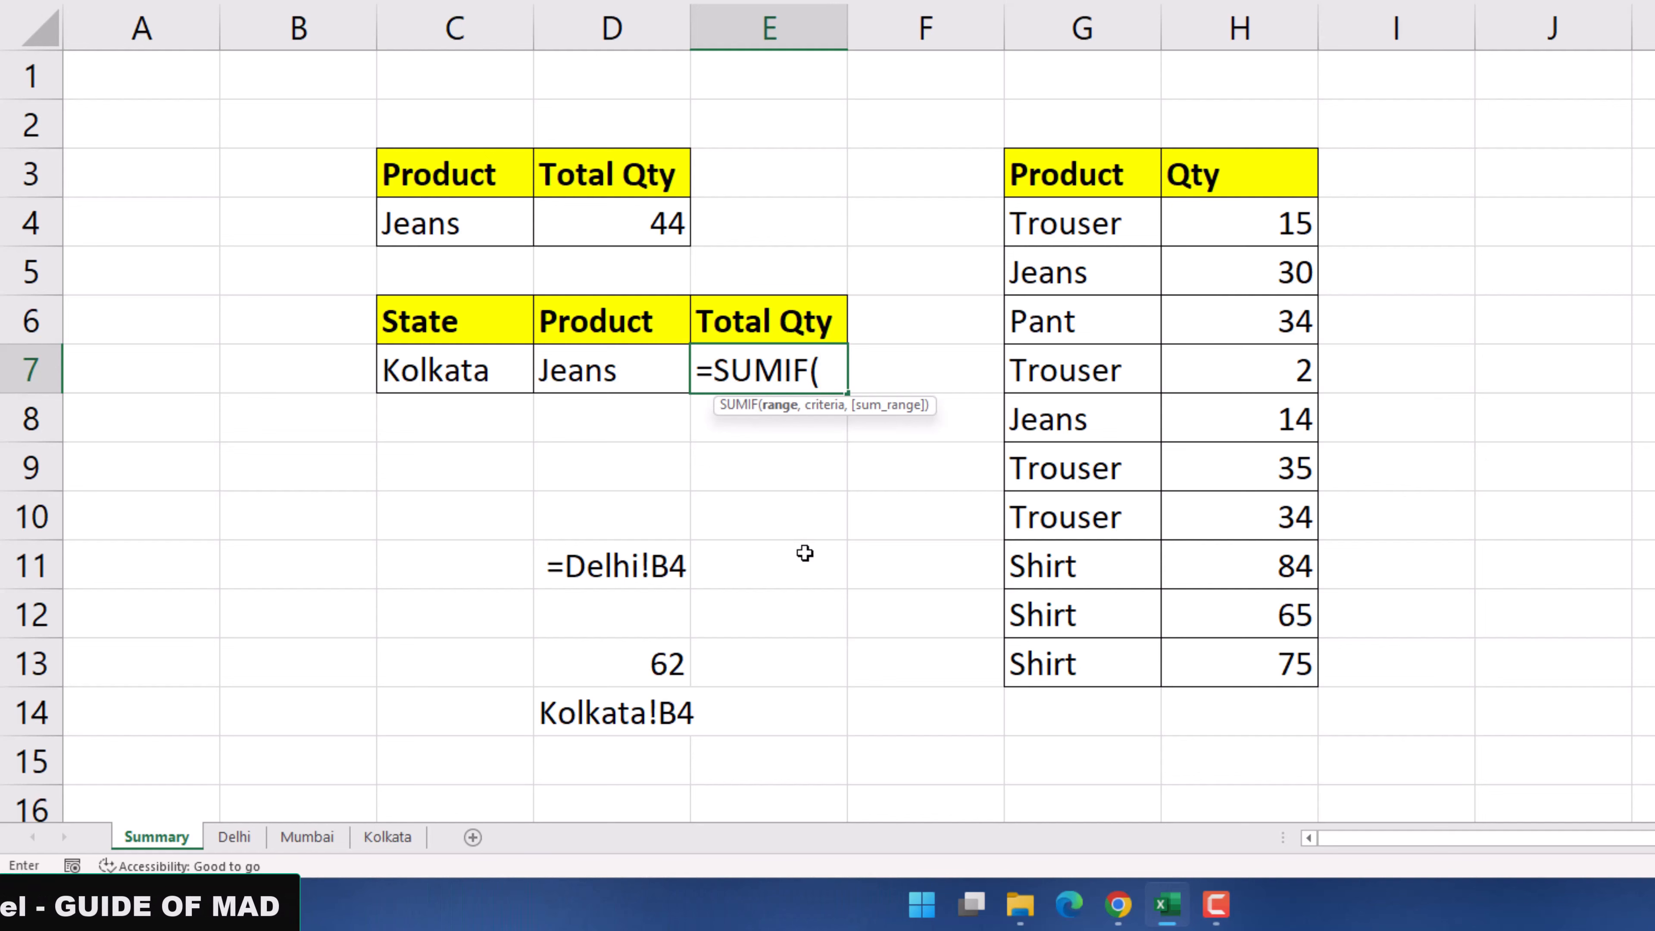
pyautogui.write('in')
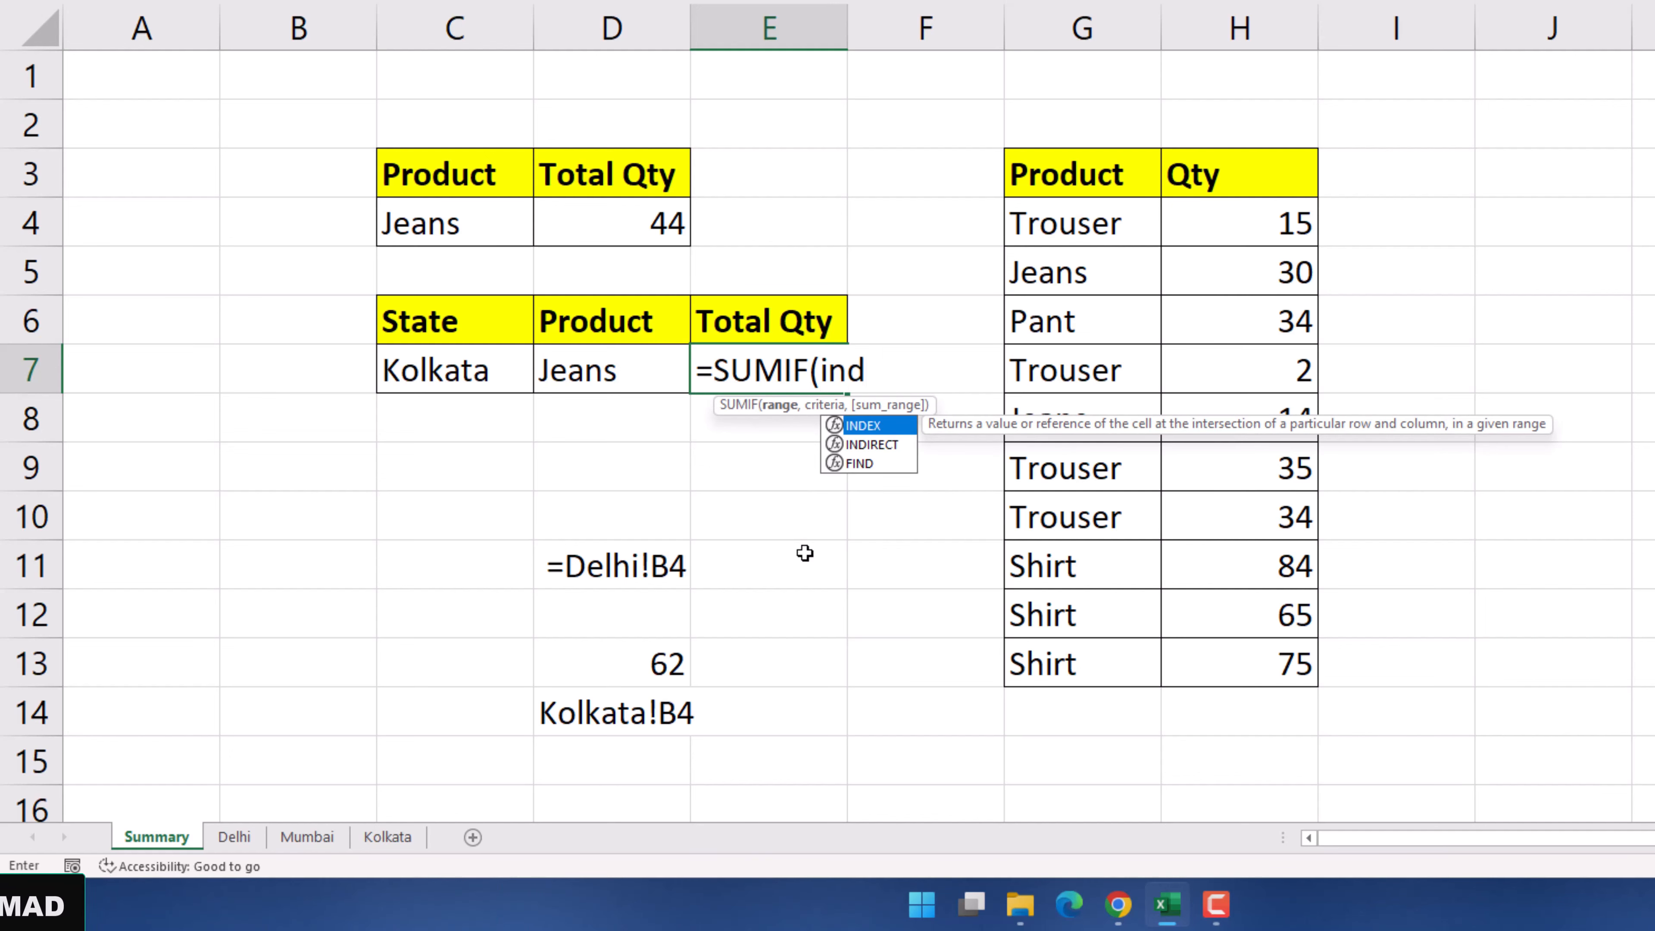
pyautogui.write('d')
pyautogui.press('Down')
pyautogui.press('Tab')
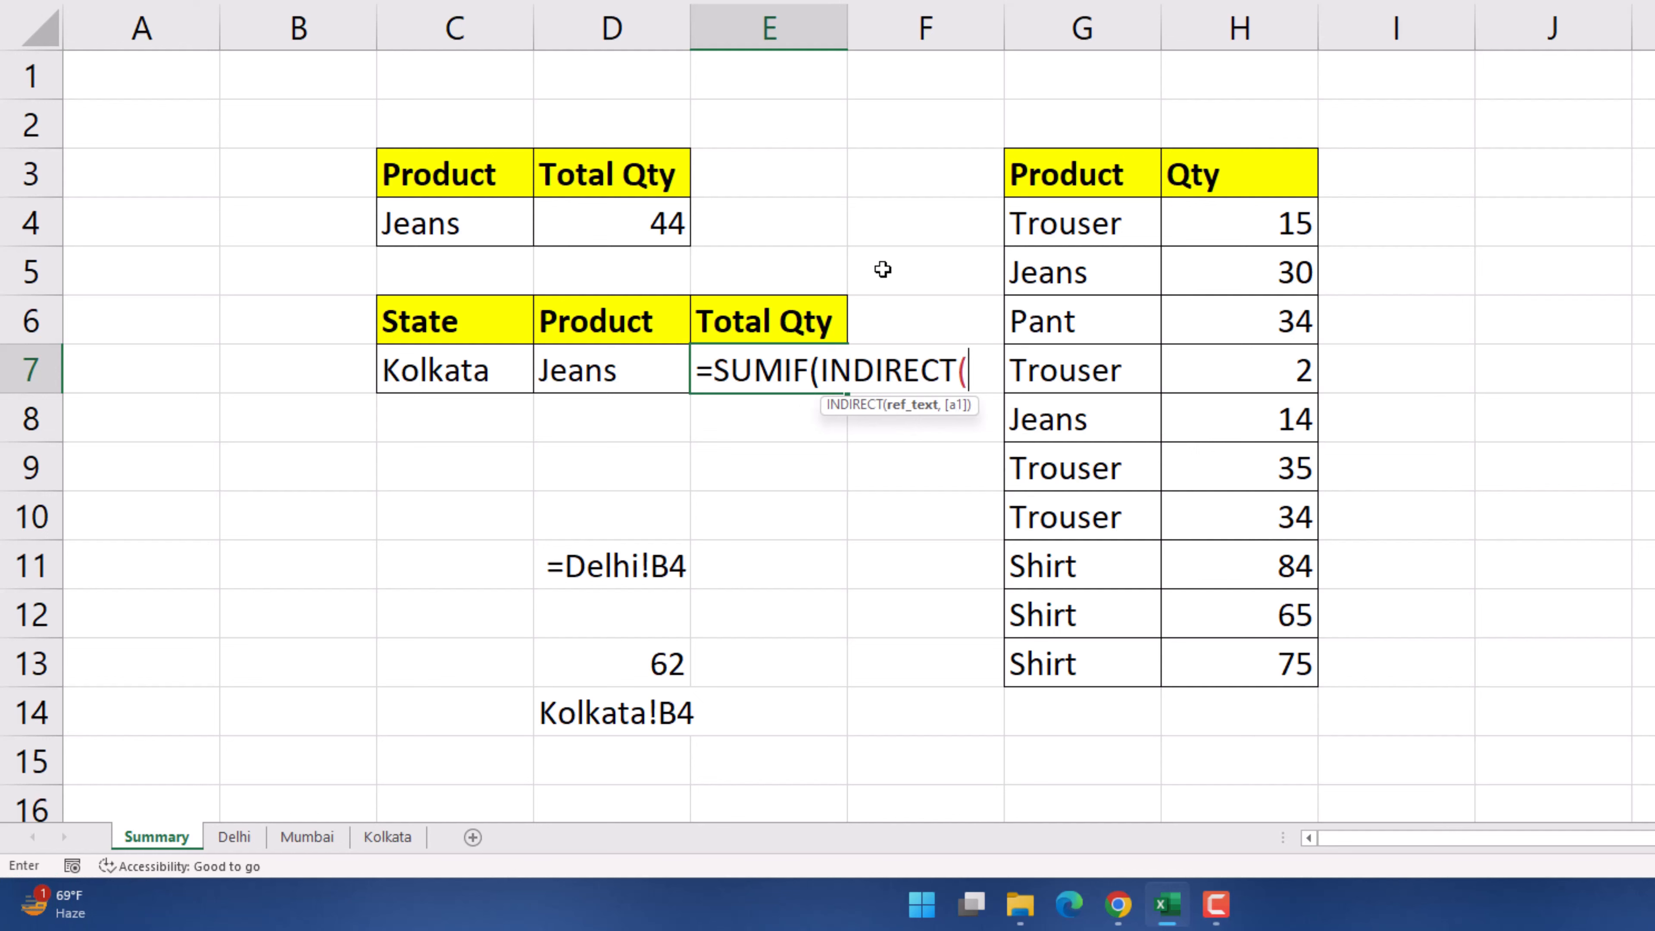
pyautogui.press('Escape')
# Compare the layout of the Product and Qty tables on the Delhi, Mumbai and Kolkata sheets and return to the Summary sheet.
pyautogui.click(233, 837)
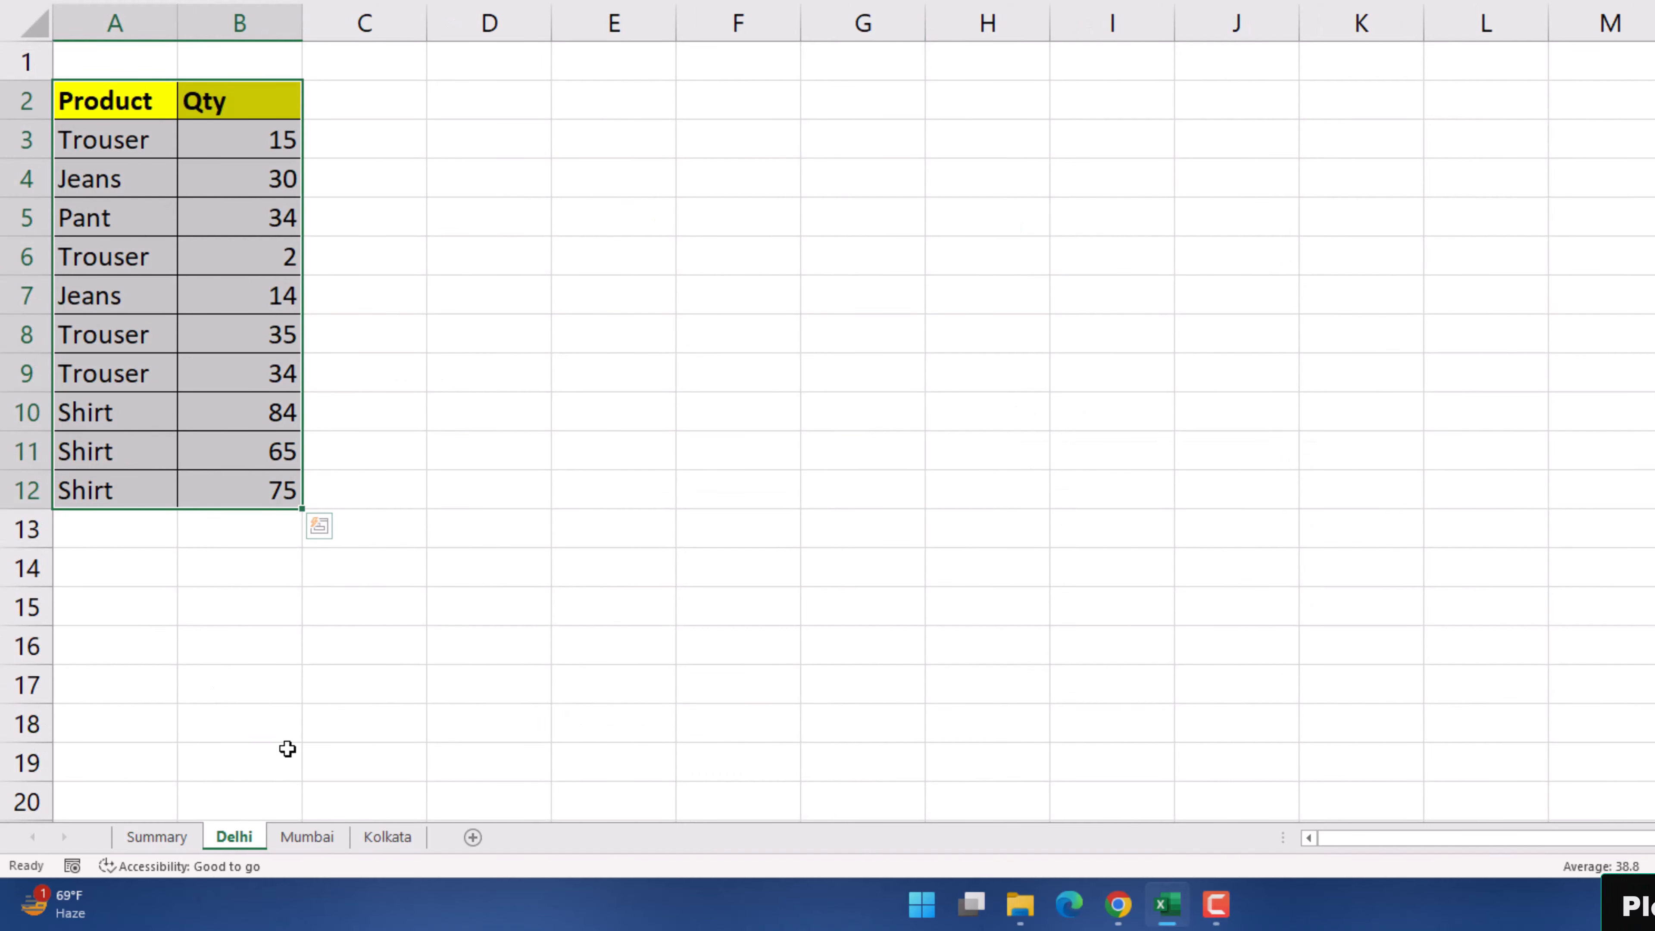
pyautogui.click(318, 838)
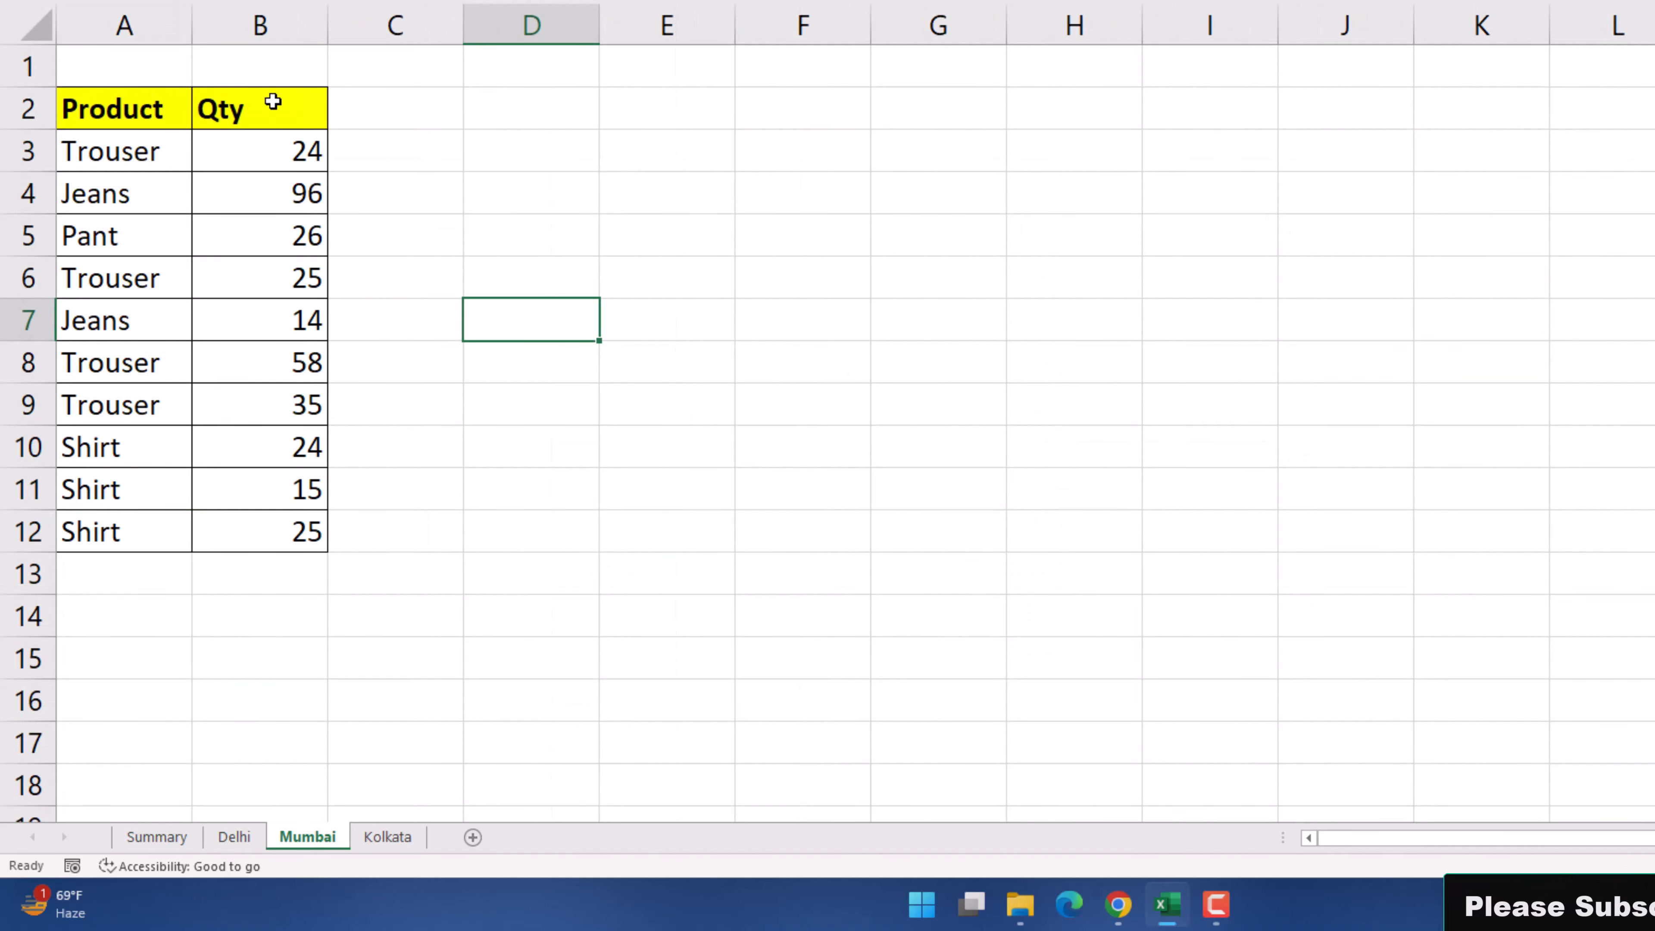
pyautogui.click(395, 840)
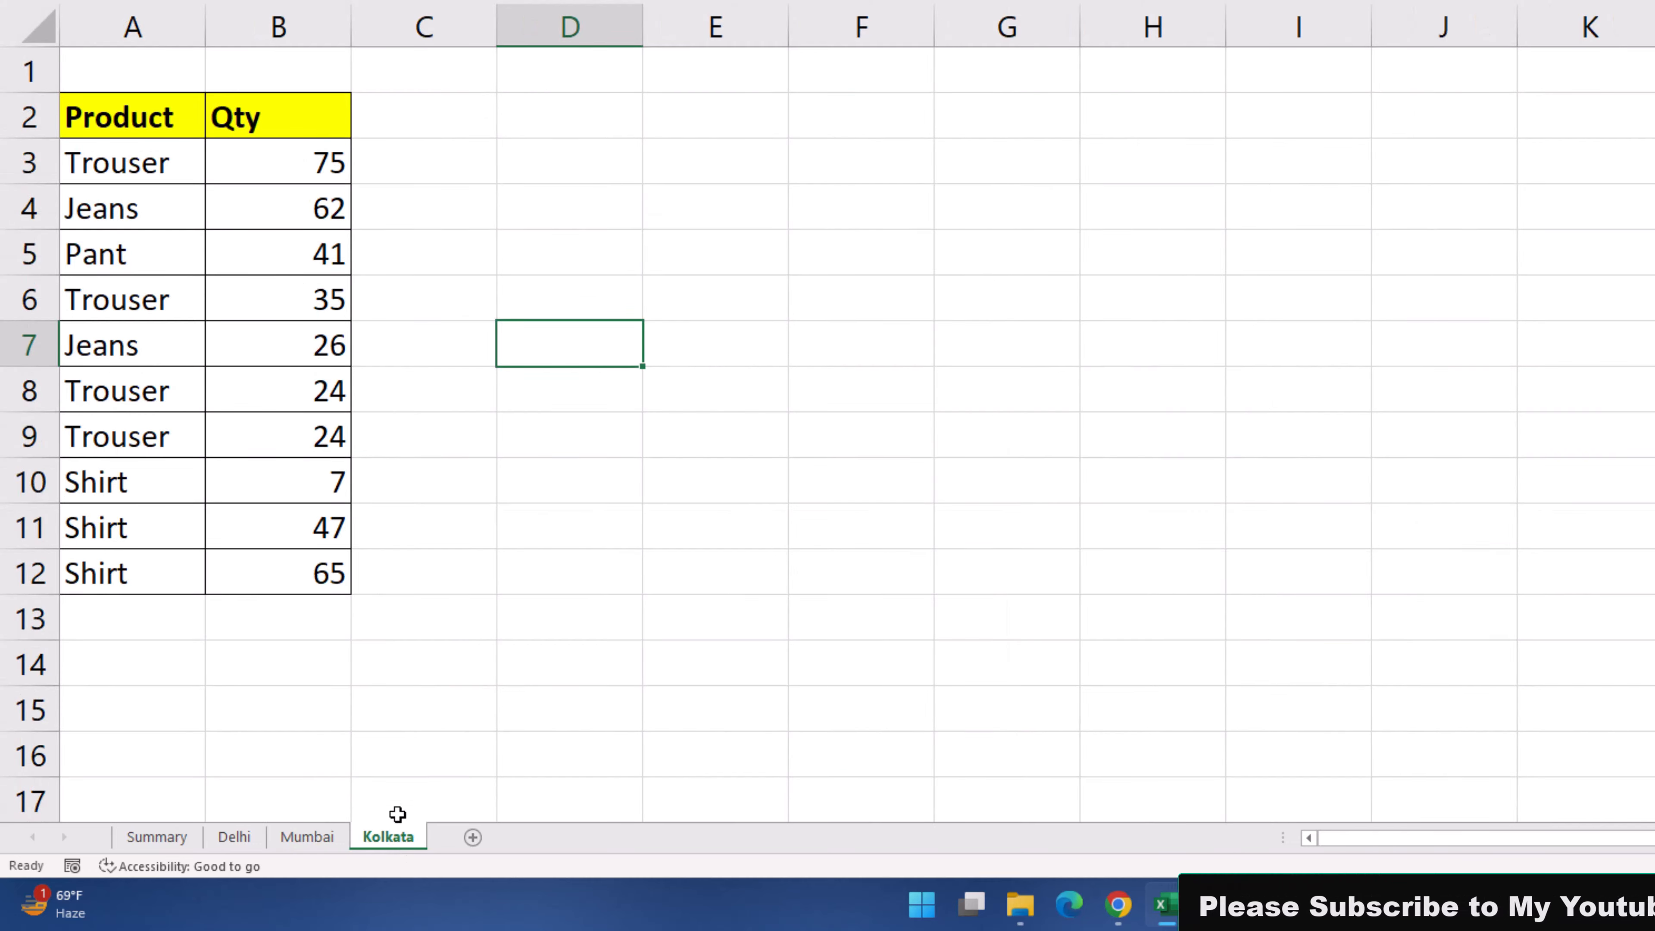
pyautogui.click(157, 837)
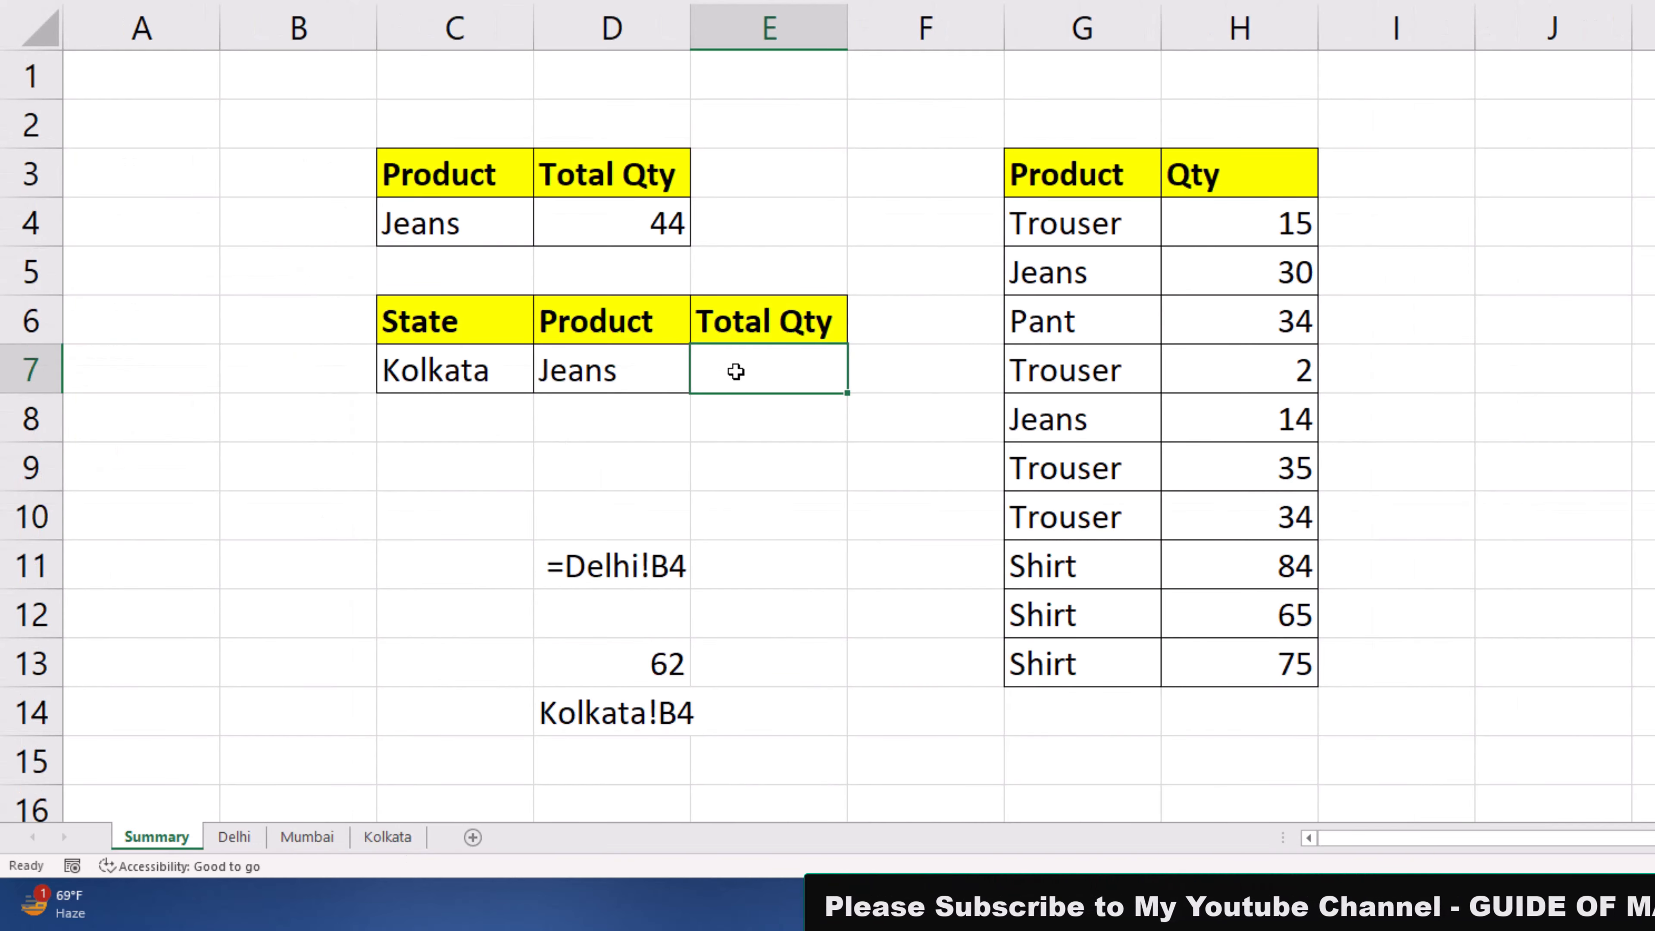
# Start a SUMIF formula in the Total Qty cell E7 with INDIRECT(C7&"!A:A") as its range.
pyautogui.write('=I')
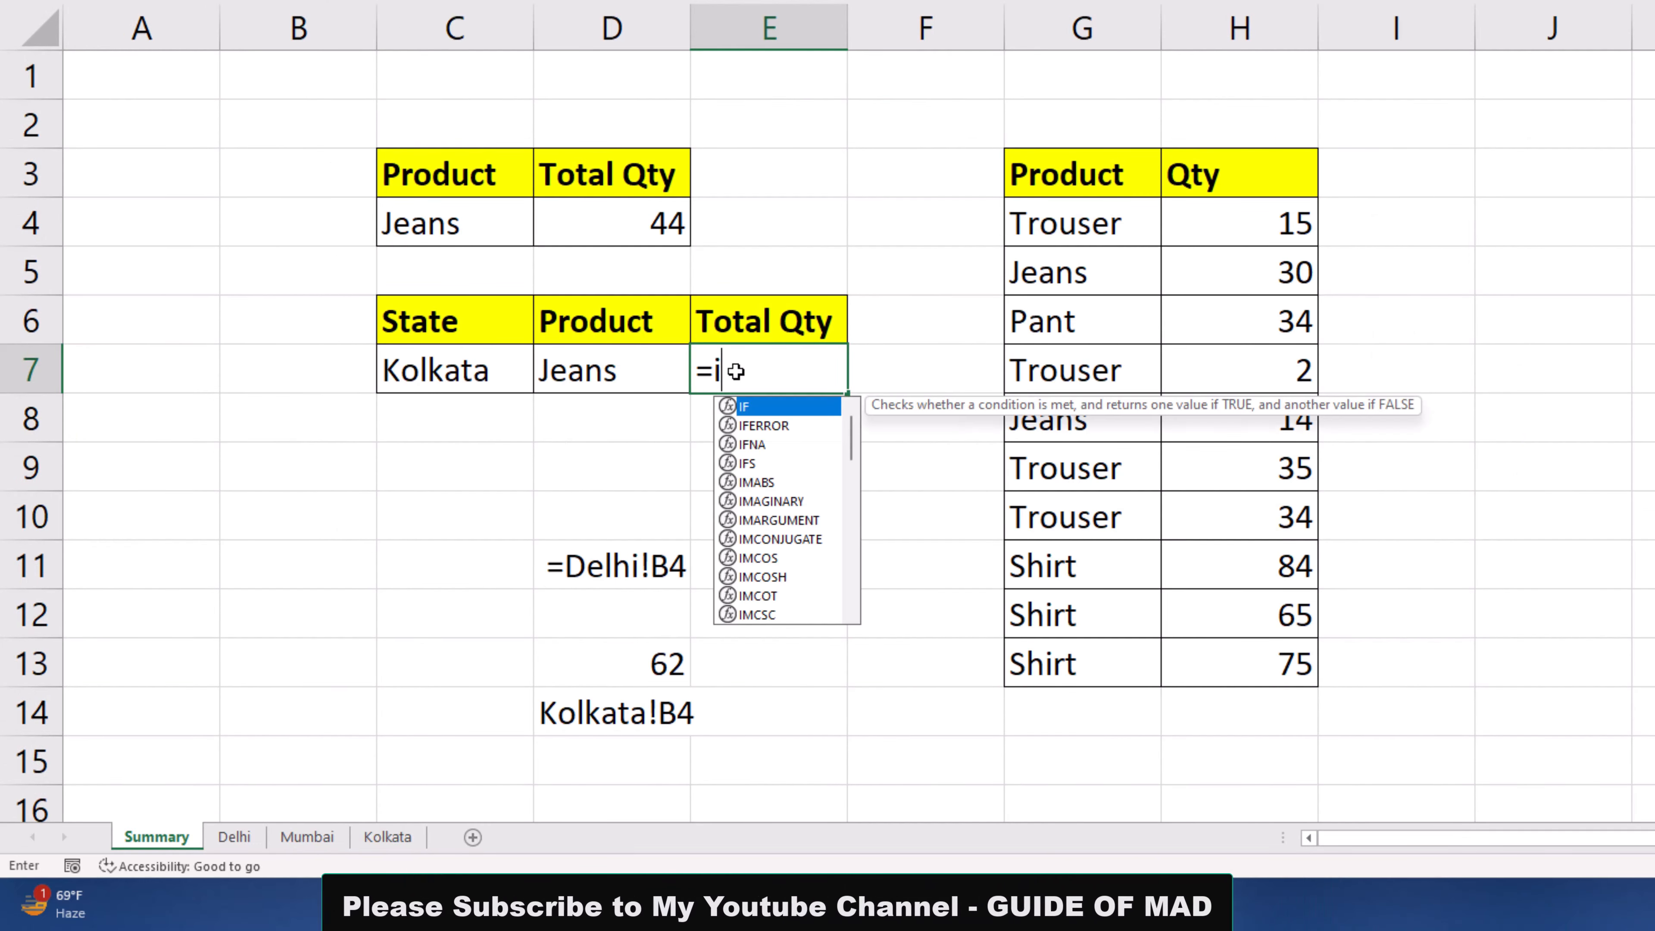
pyautogui.press('BackSpace')
pyautogui.write('sumif')
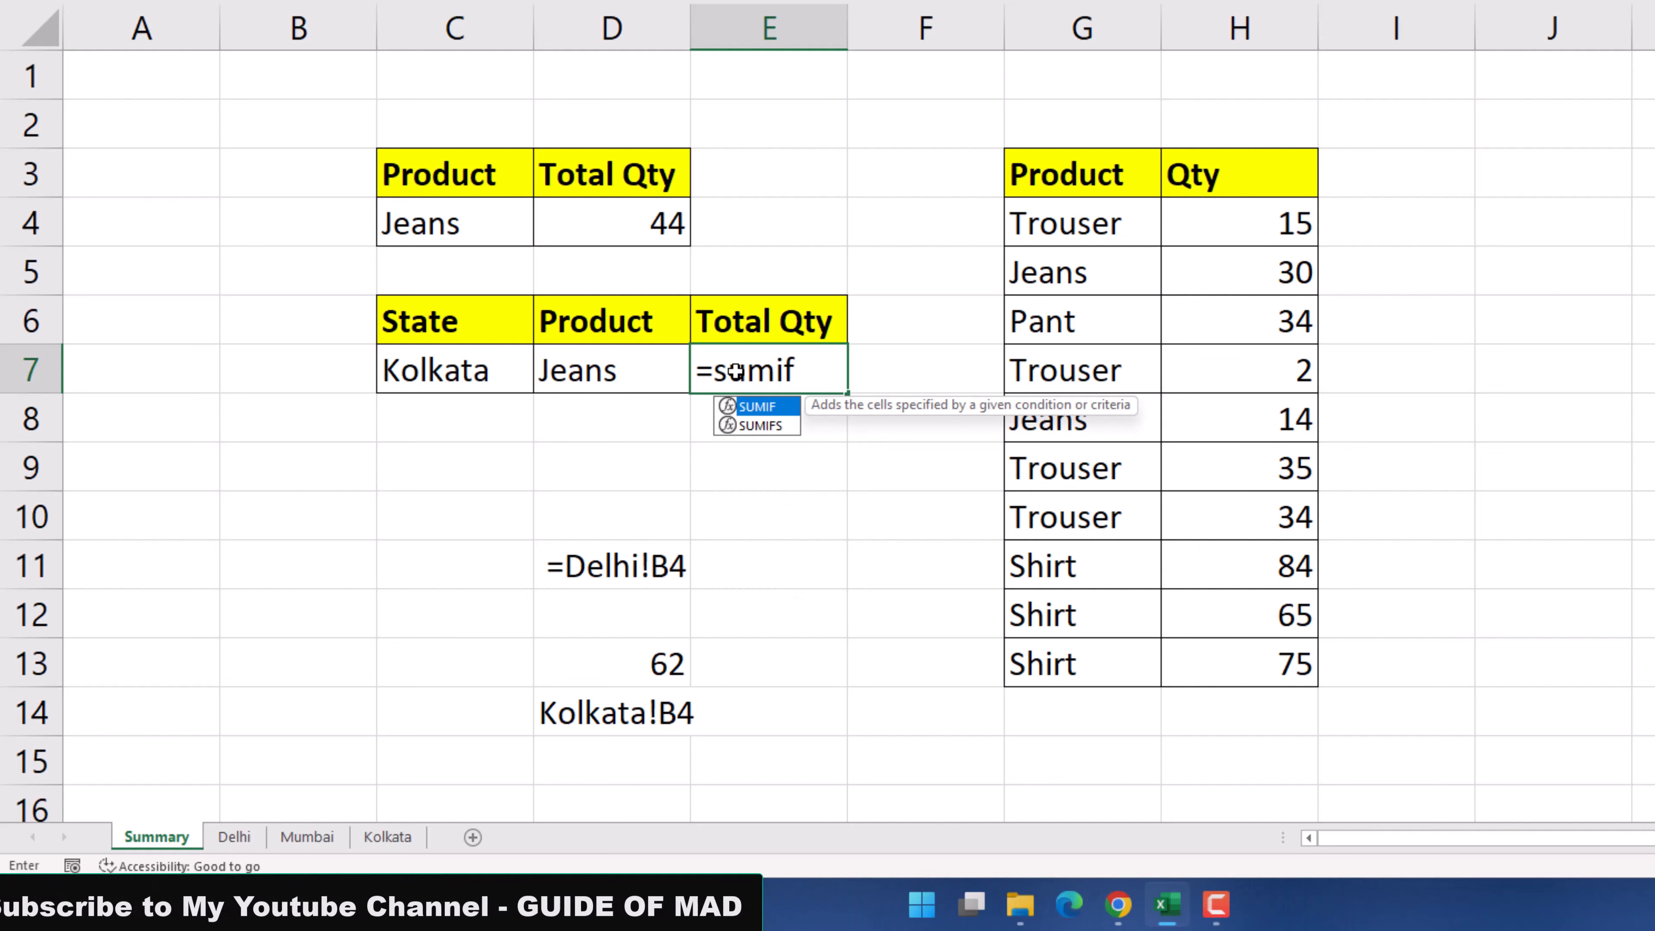
pyautogui.press('Tab')
pyautogui.write('indi')
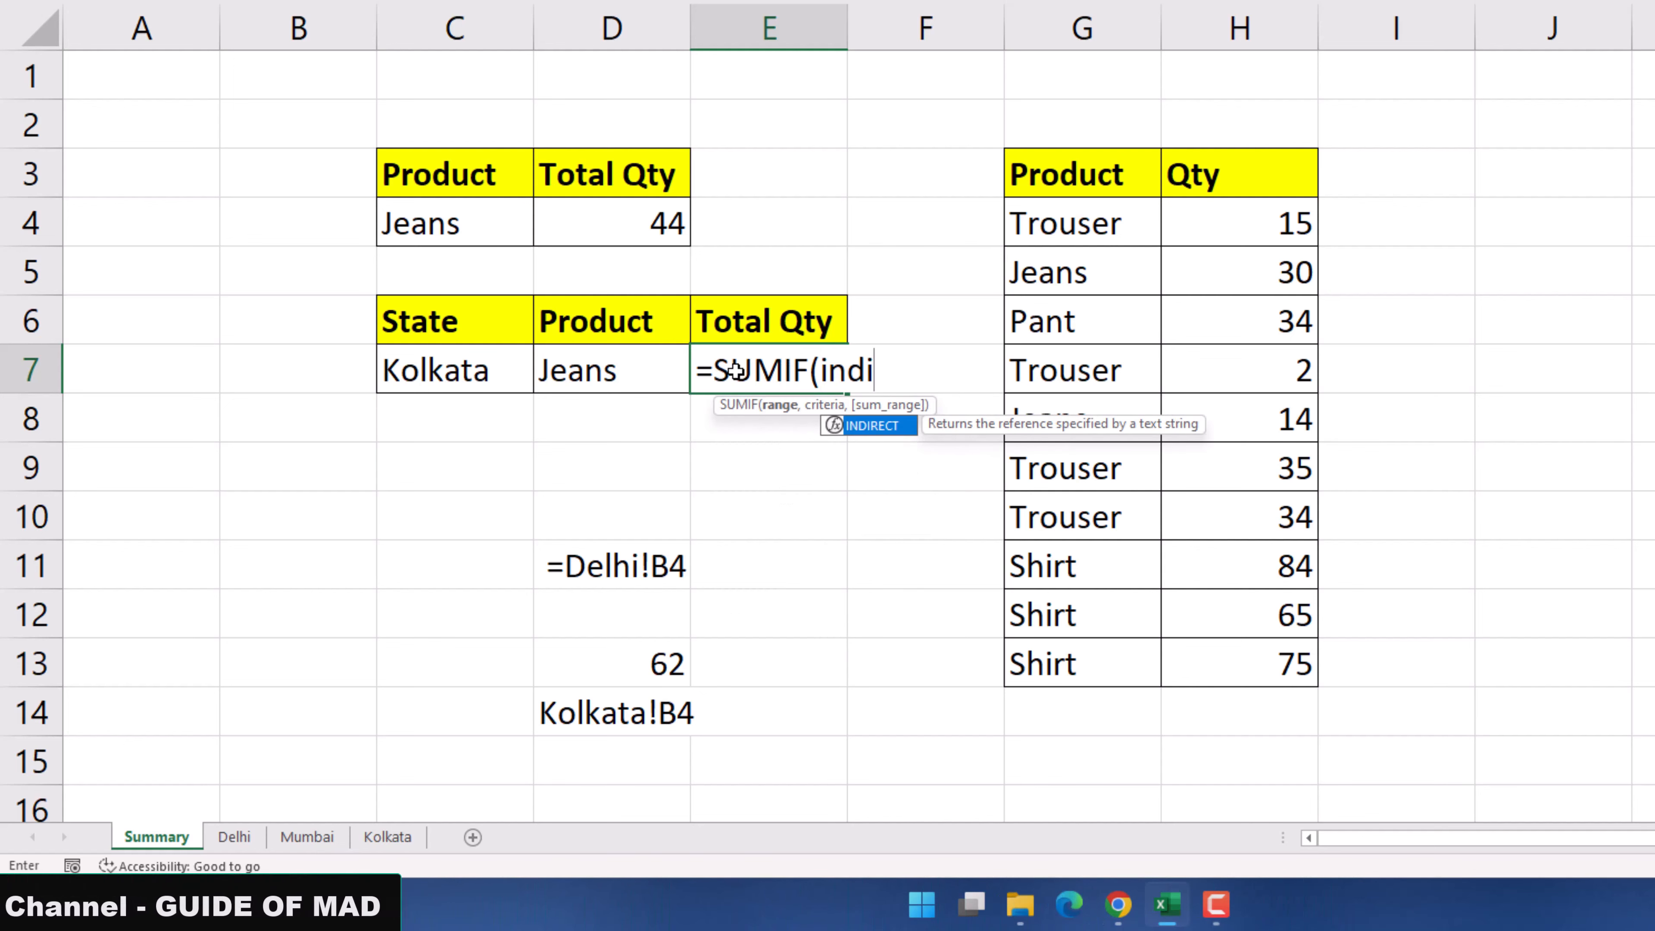
pyautogui.press('Tab')
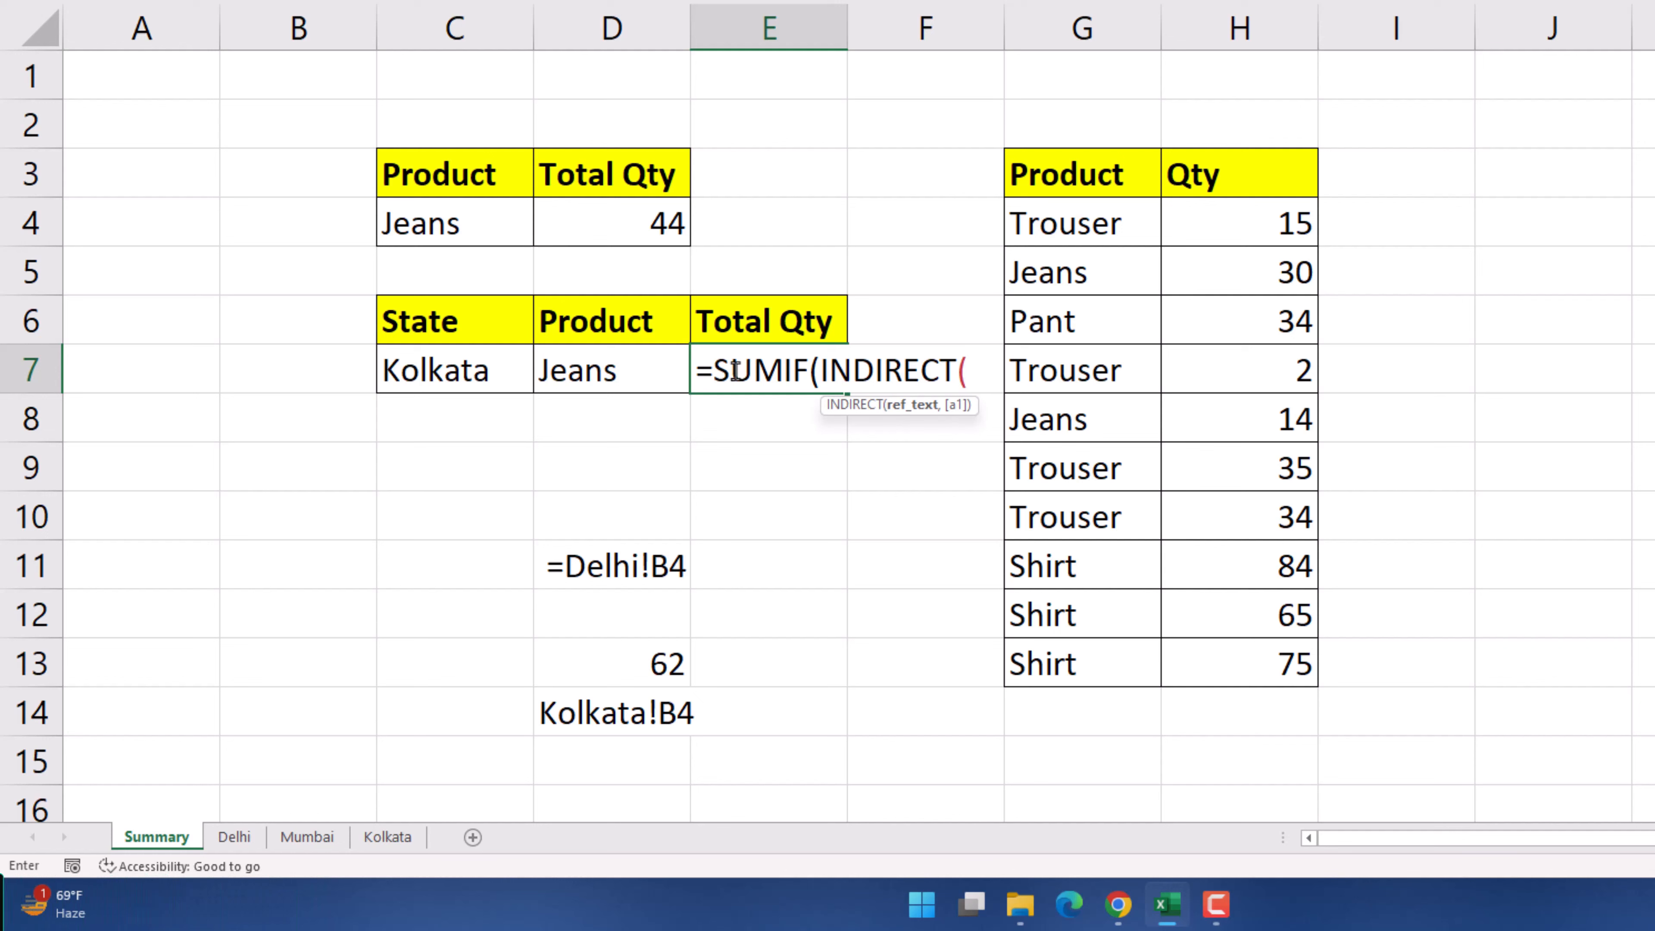
pyautogui.click(463, 375)
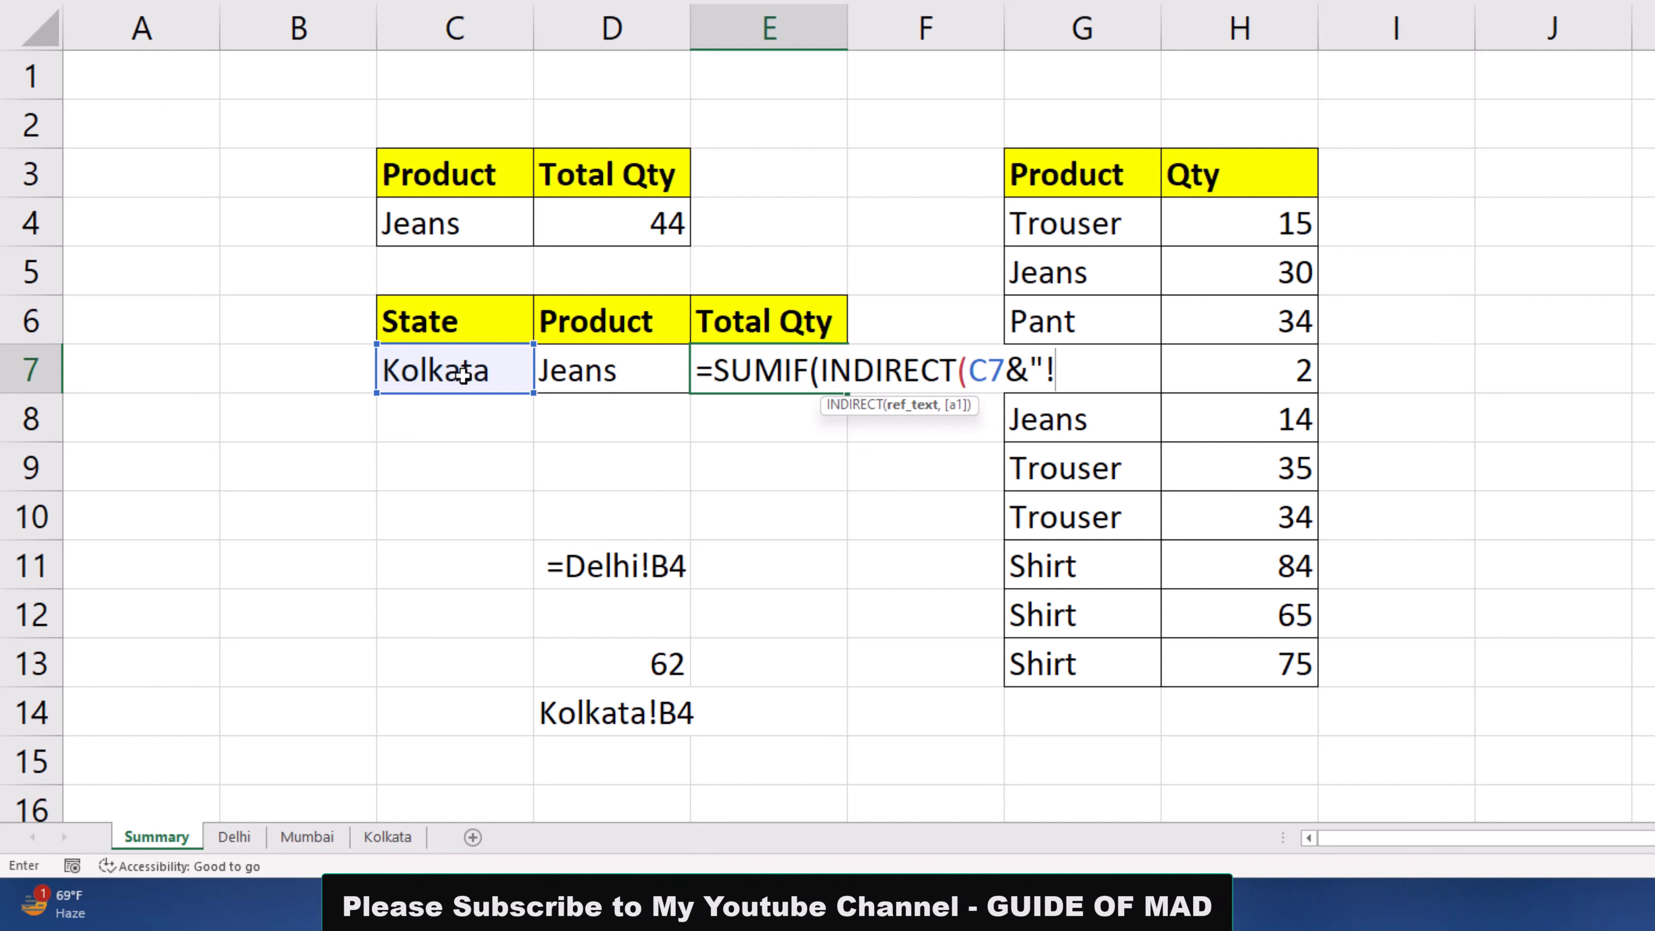
pyautogui.write('A')
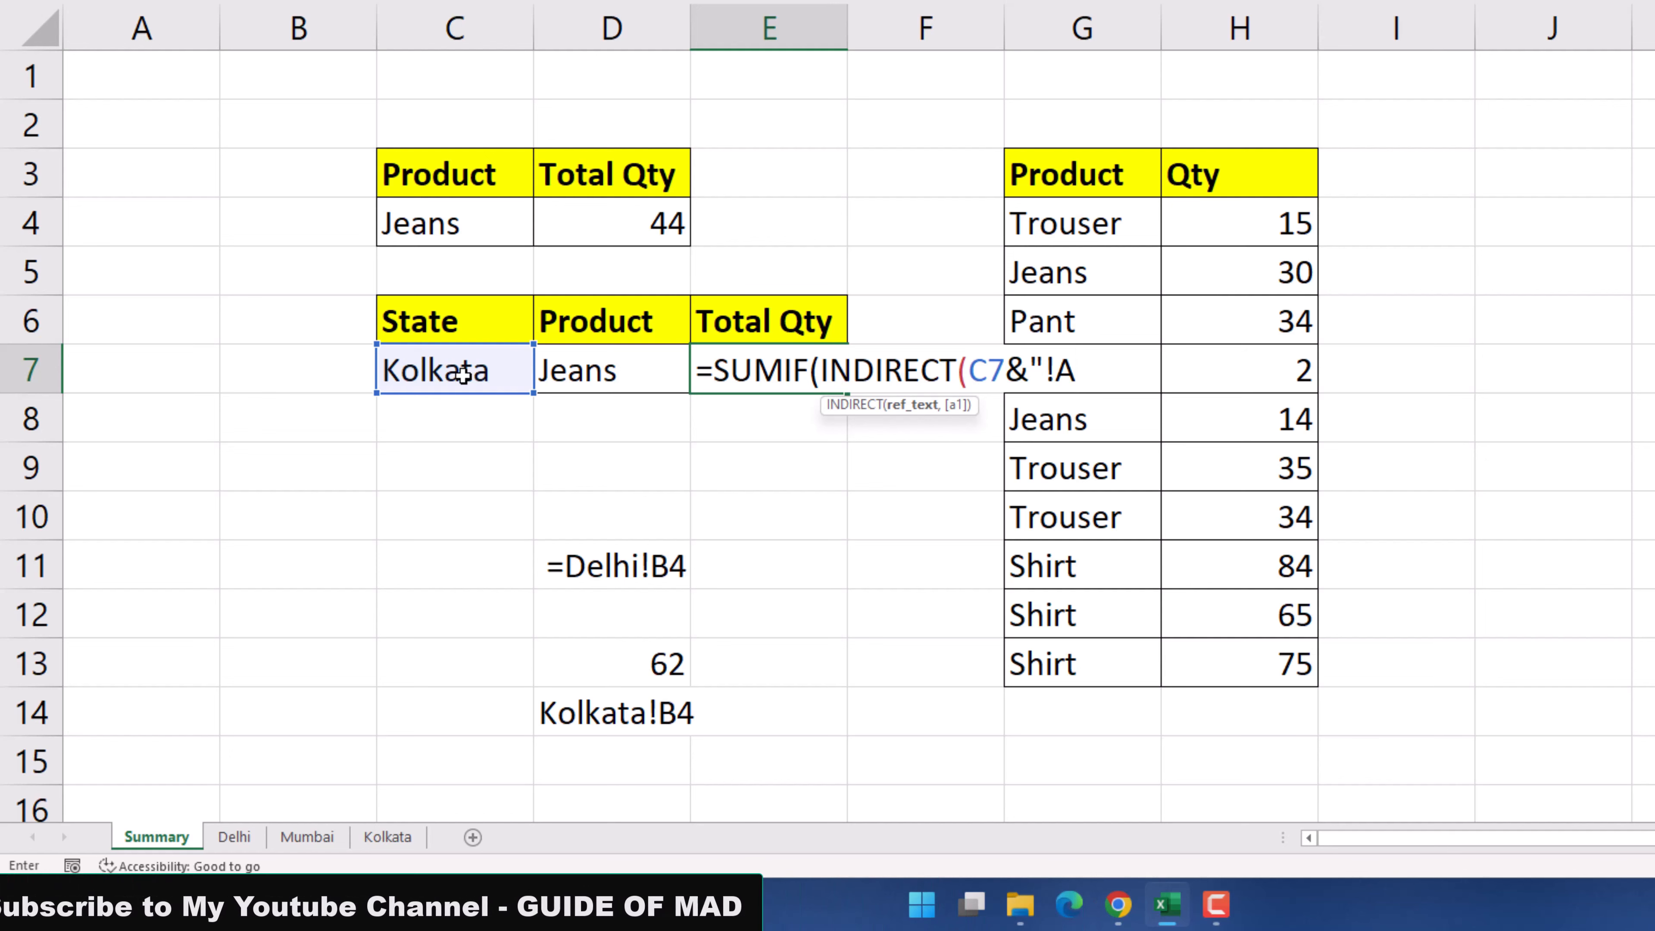
pyautogui.write(':A"')
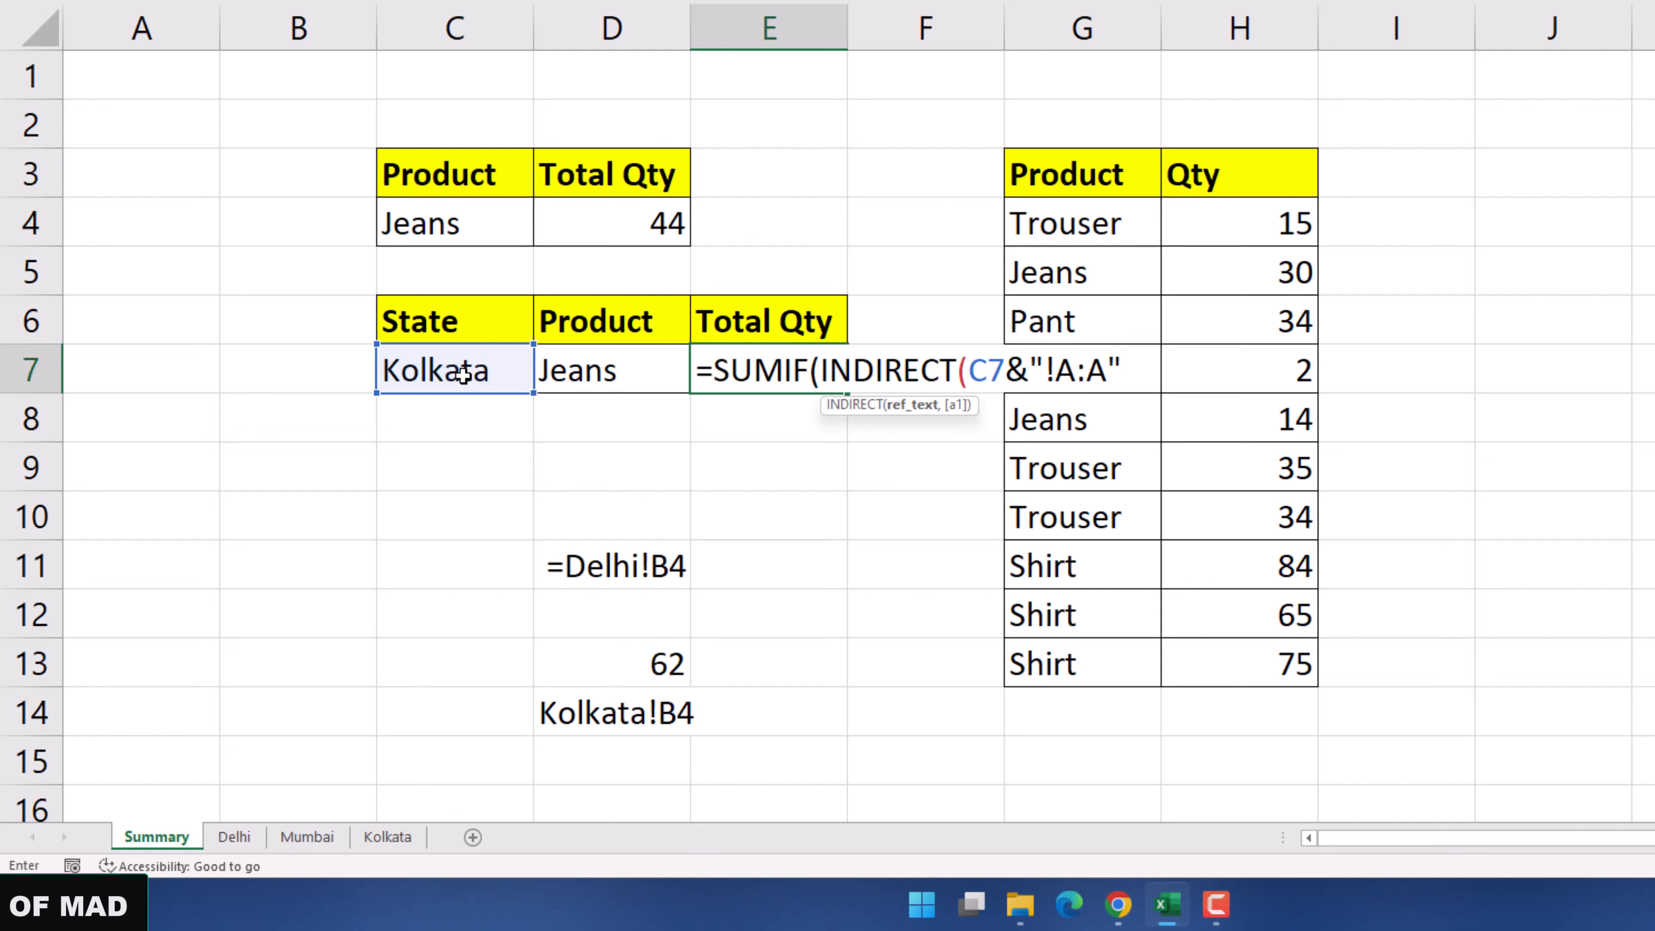
pyautogui.write(')')
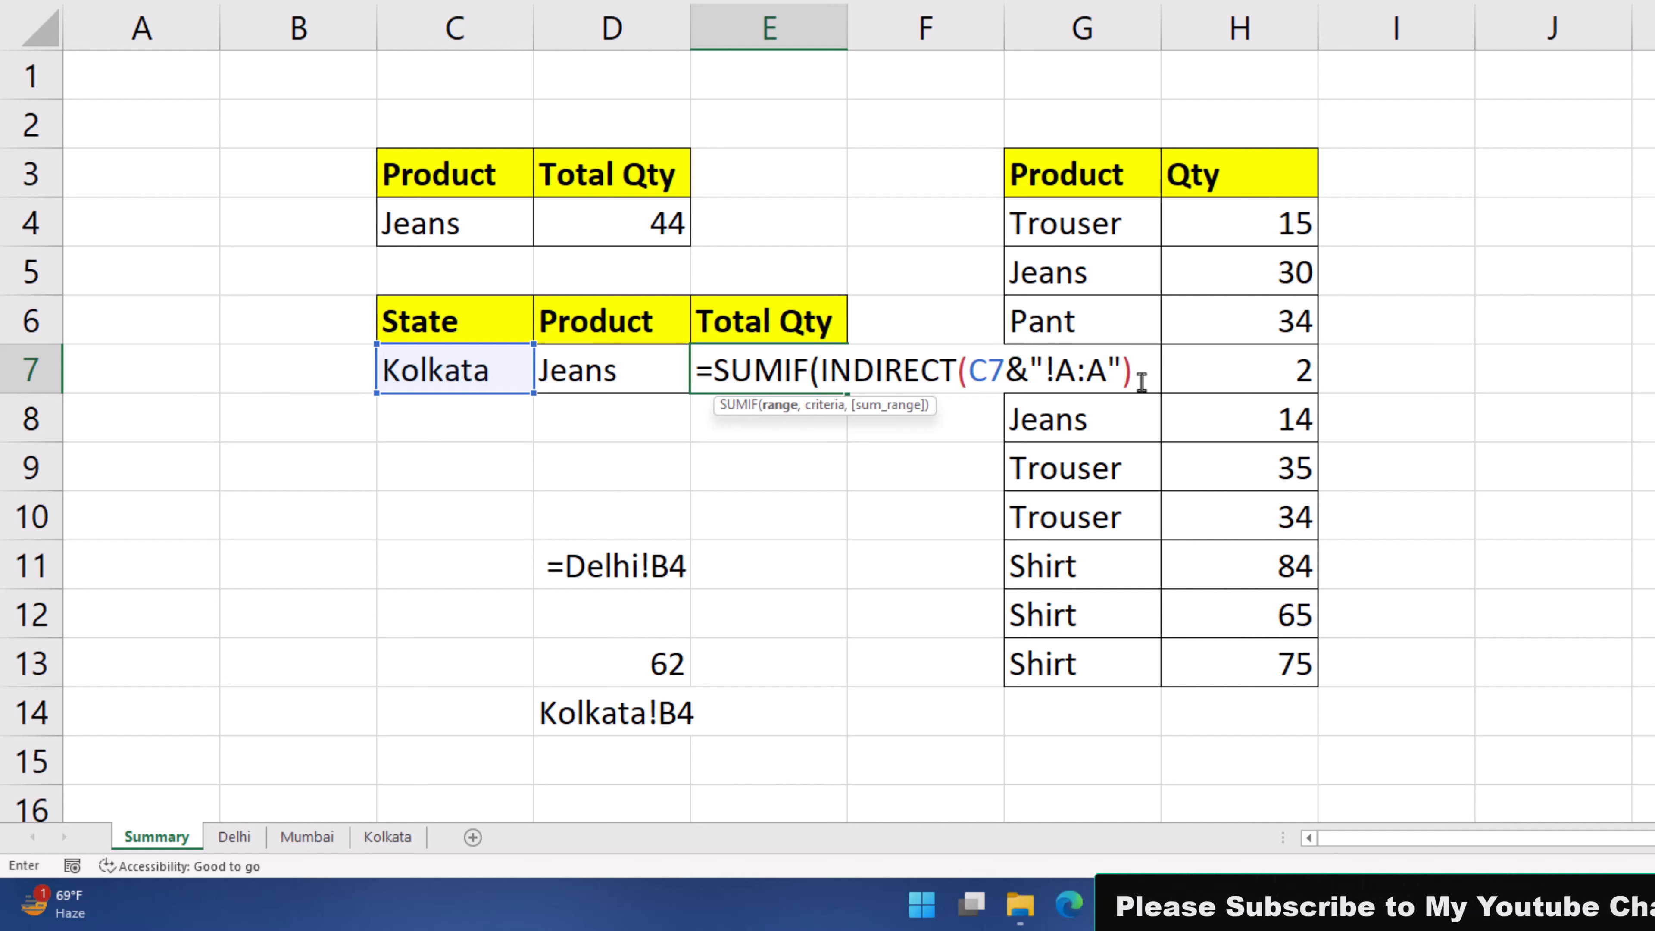
# Add the product cell D7 as the criteria of the SUMIF formula.
pyautogui.write(',')
pyautogui.click(628, 377)
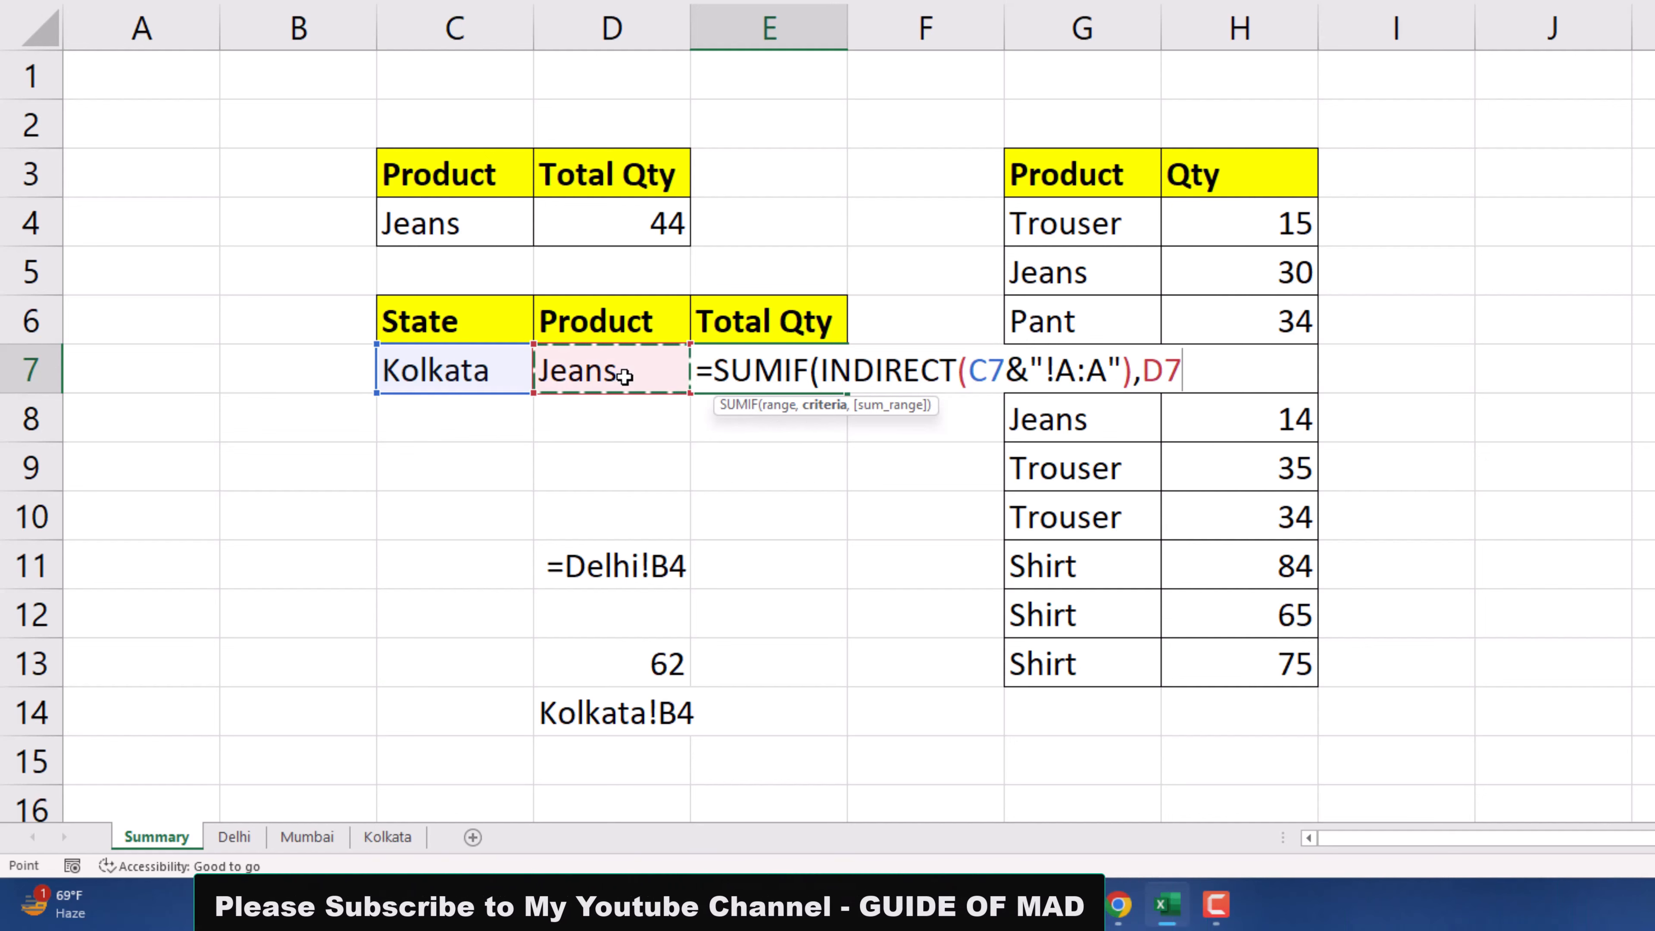
pyautogui.write(',')
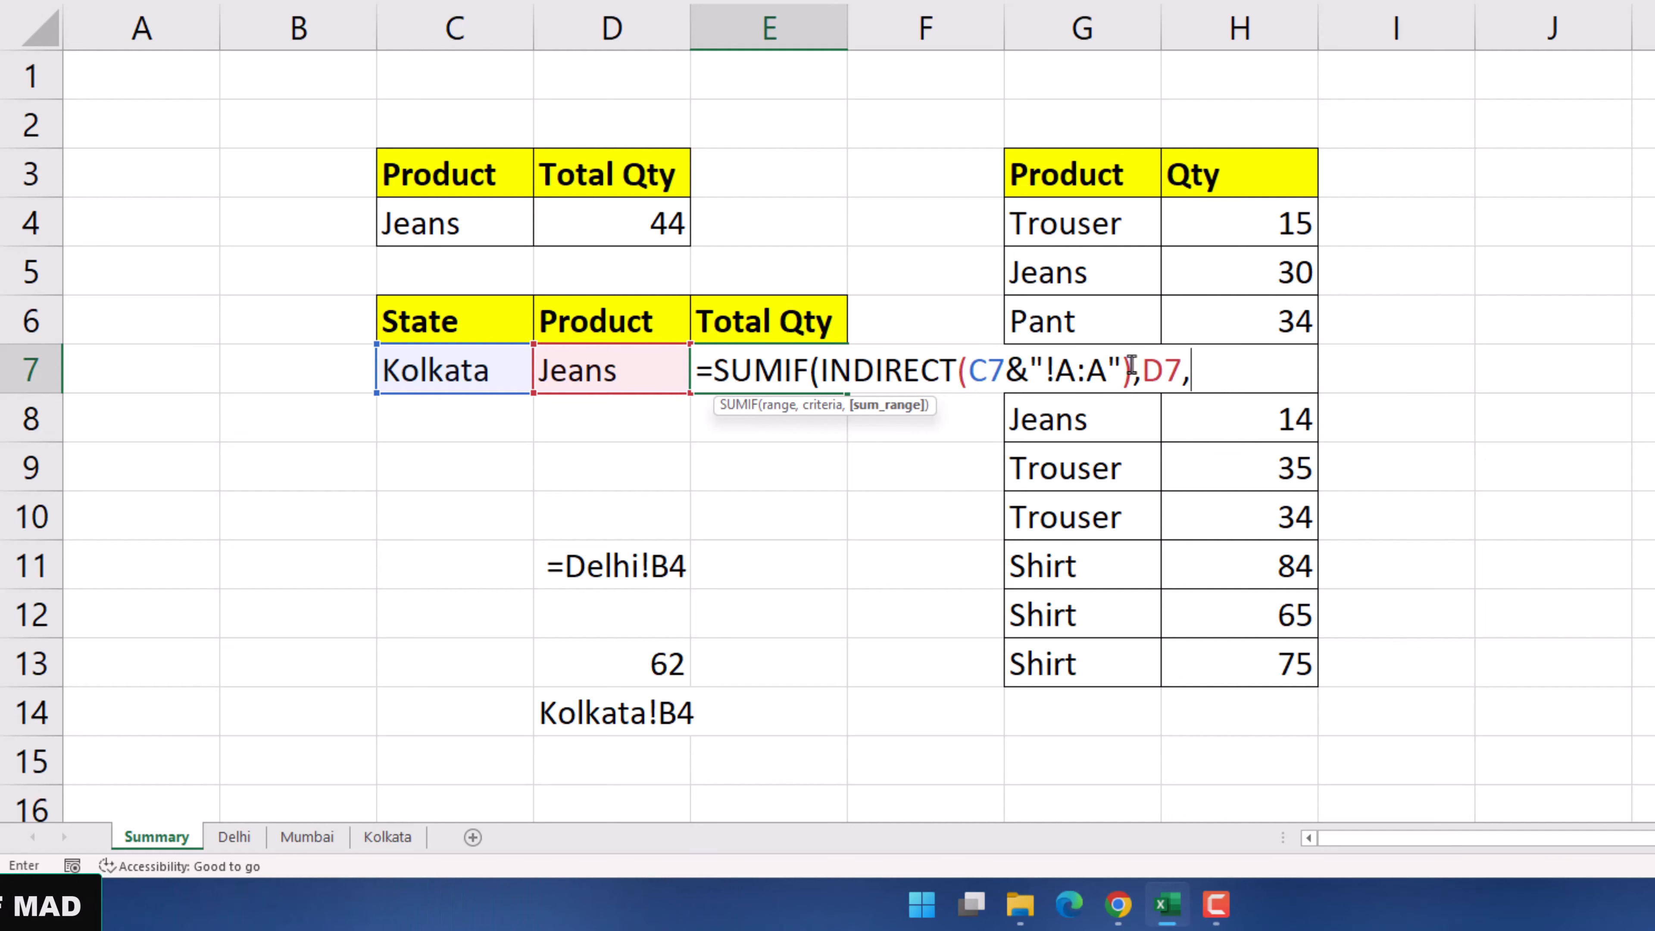
# Complete the SUMIF formula by reusing the INDIRECT expression as the sum range, changed to INDIRECT(C7&"!B:B").
pyautogui.moveTo(1132, 365); pyautogui.dragTo(879, 366)
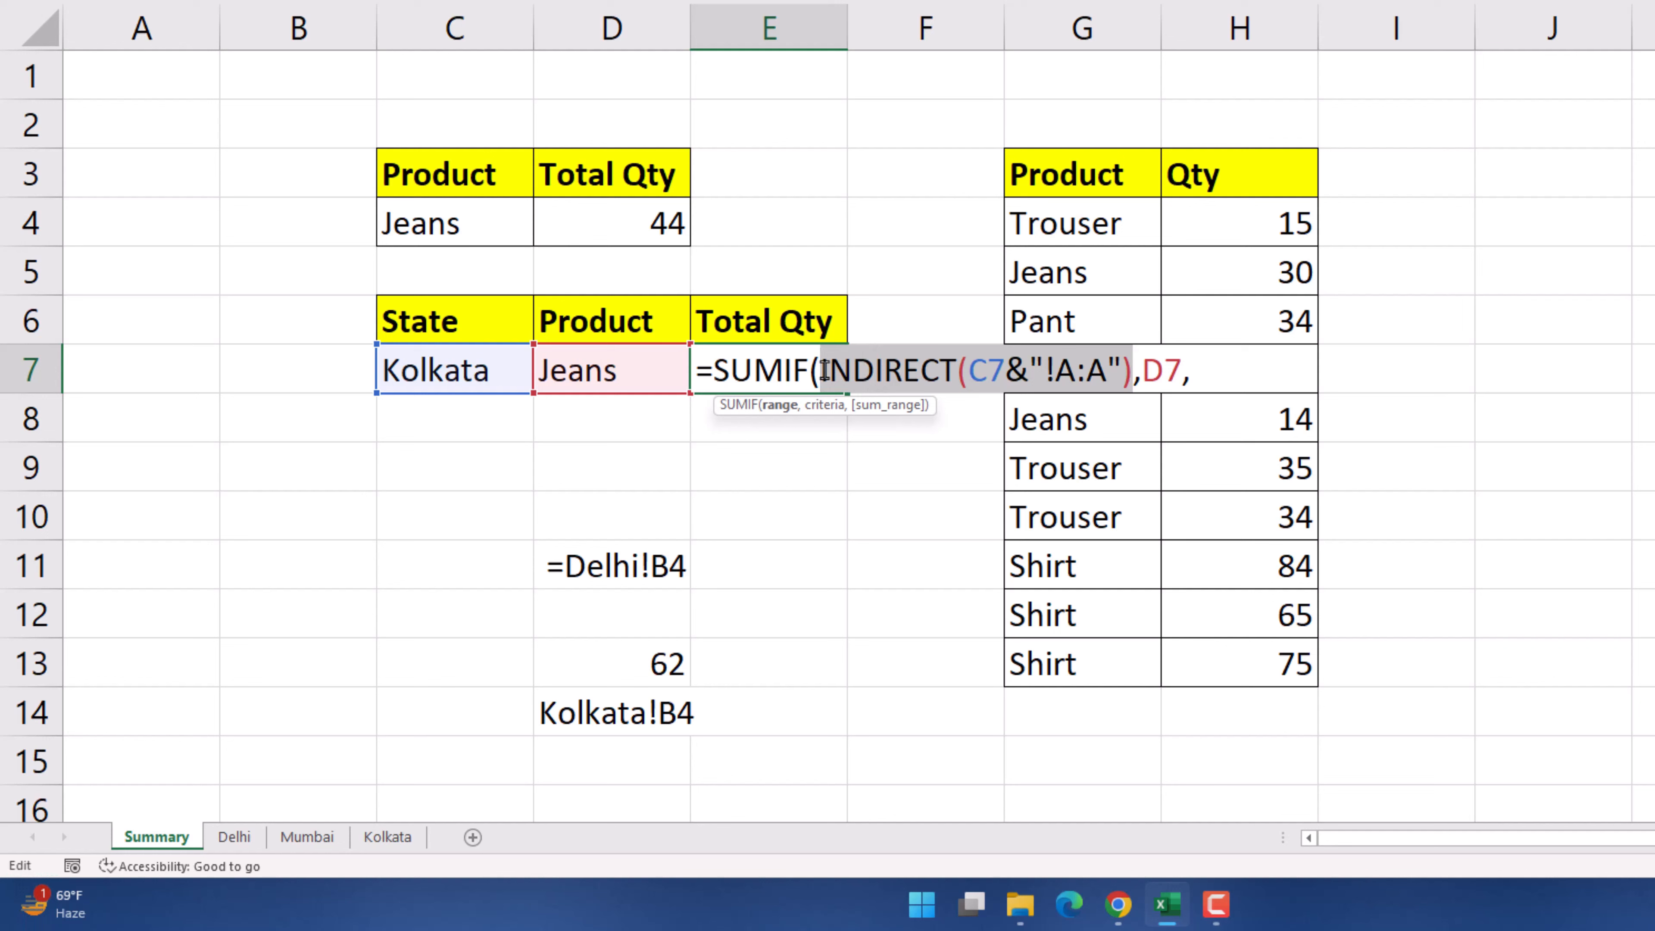
pyautogui.click(1206, 377)
pyautogui.write('INDIRECT(C7&"!A:A")')
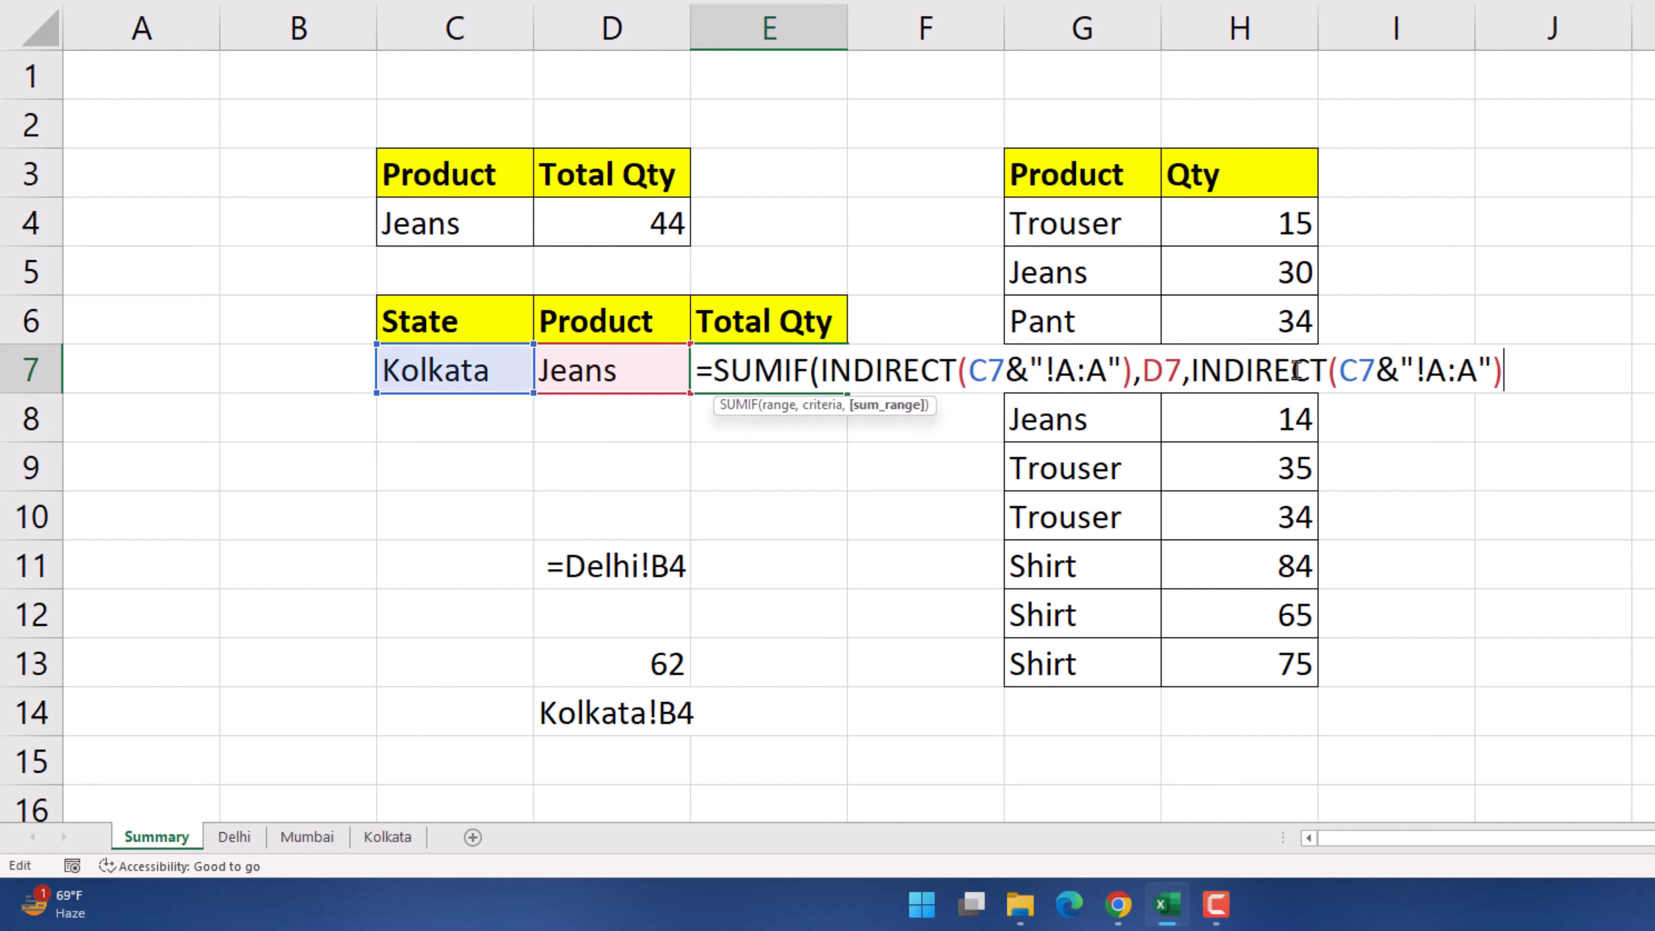
pyautogui.click(1428, 370)
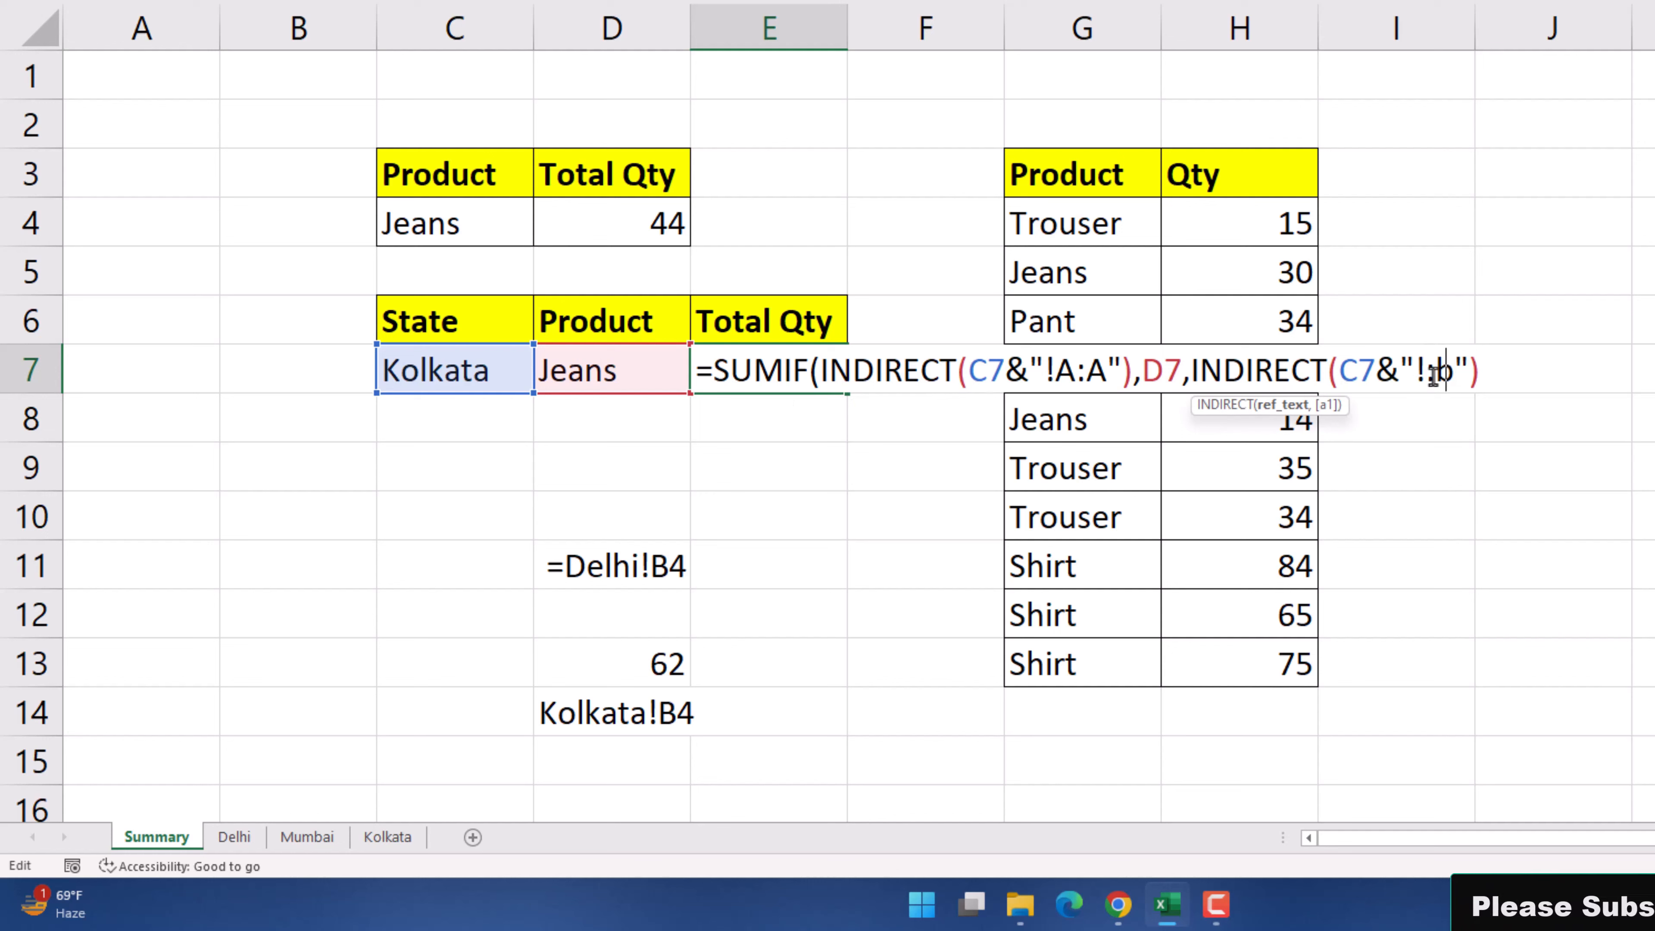
pyautogui.press('BackSpace')
pyautogui.write('B:')
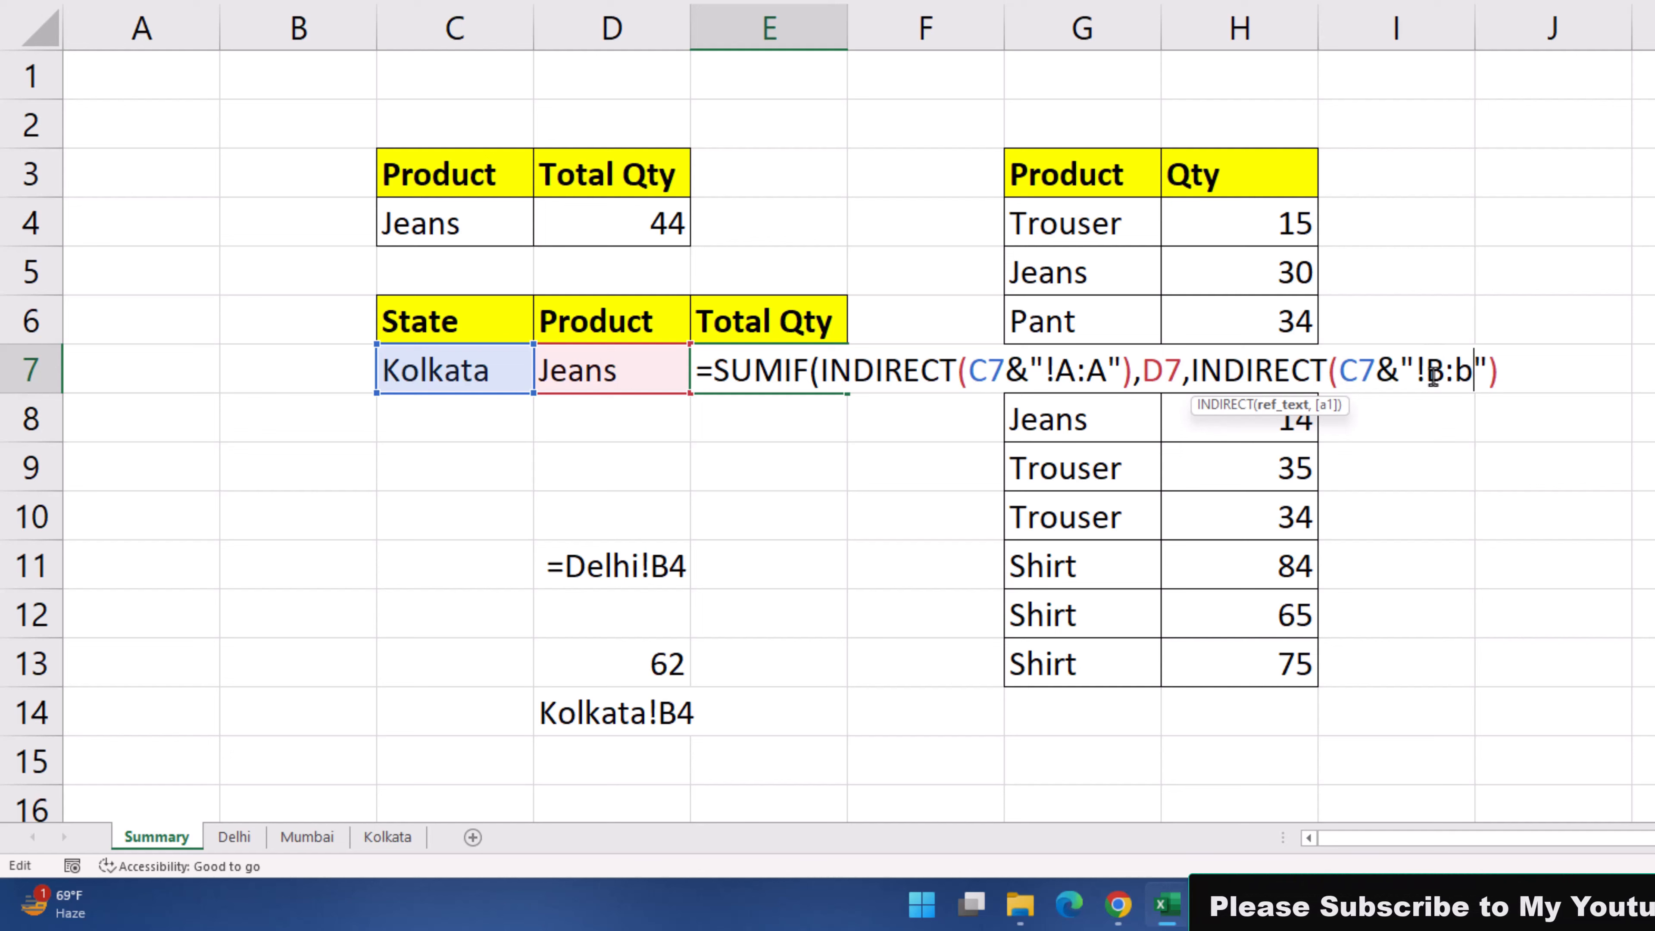
pyautogui.press('Delete')
pyautogui.write('B')
pyautogui.press('End')
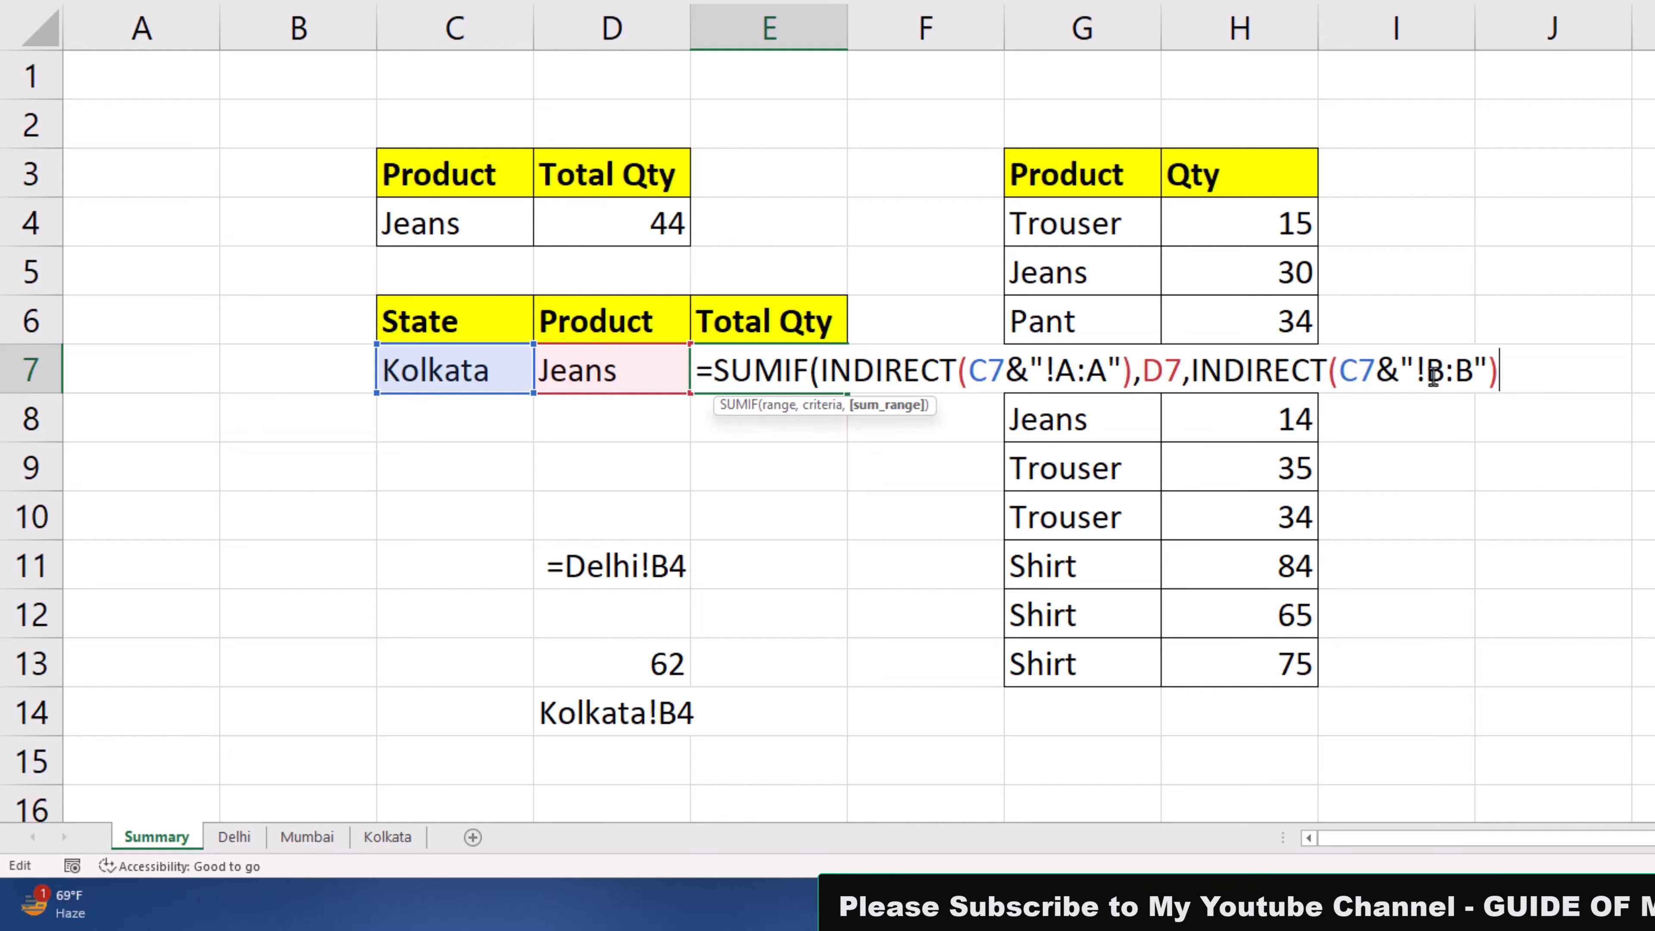
pyautogui.write(')')
pyautogui.press('Return')
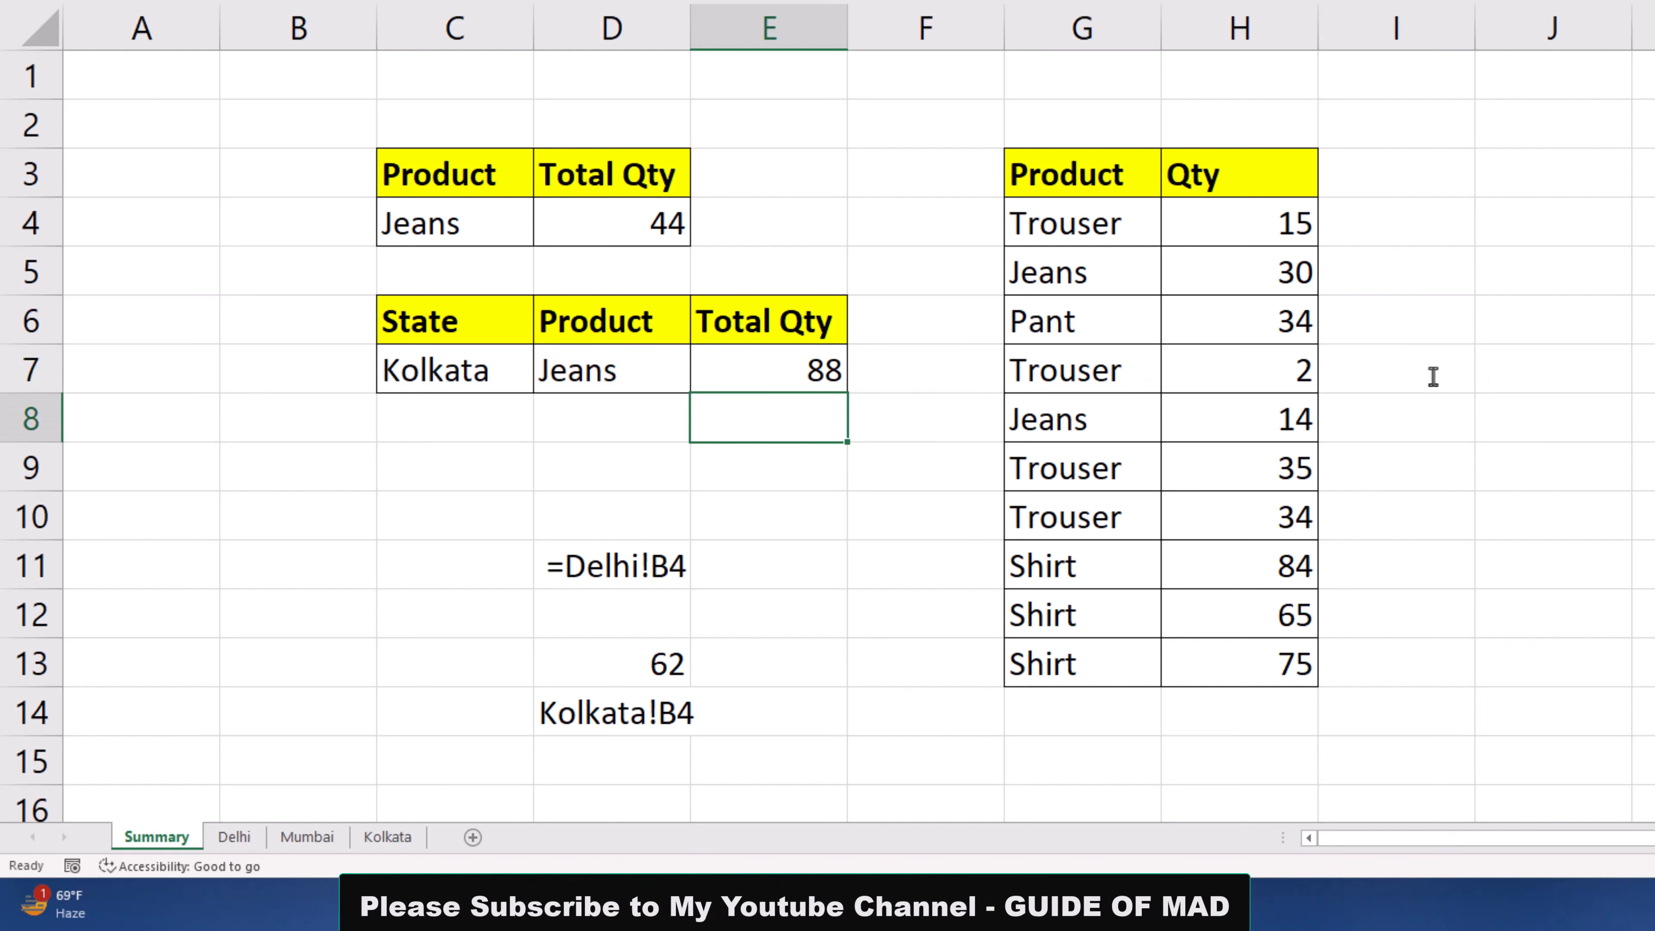
# Review the range, criteria and sum_range arguments of the SUMIF formula in E7.
pyautogui.press('Up')
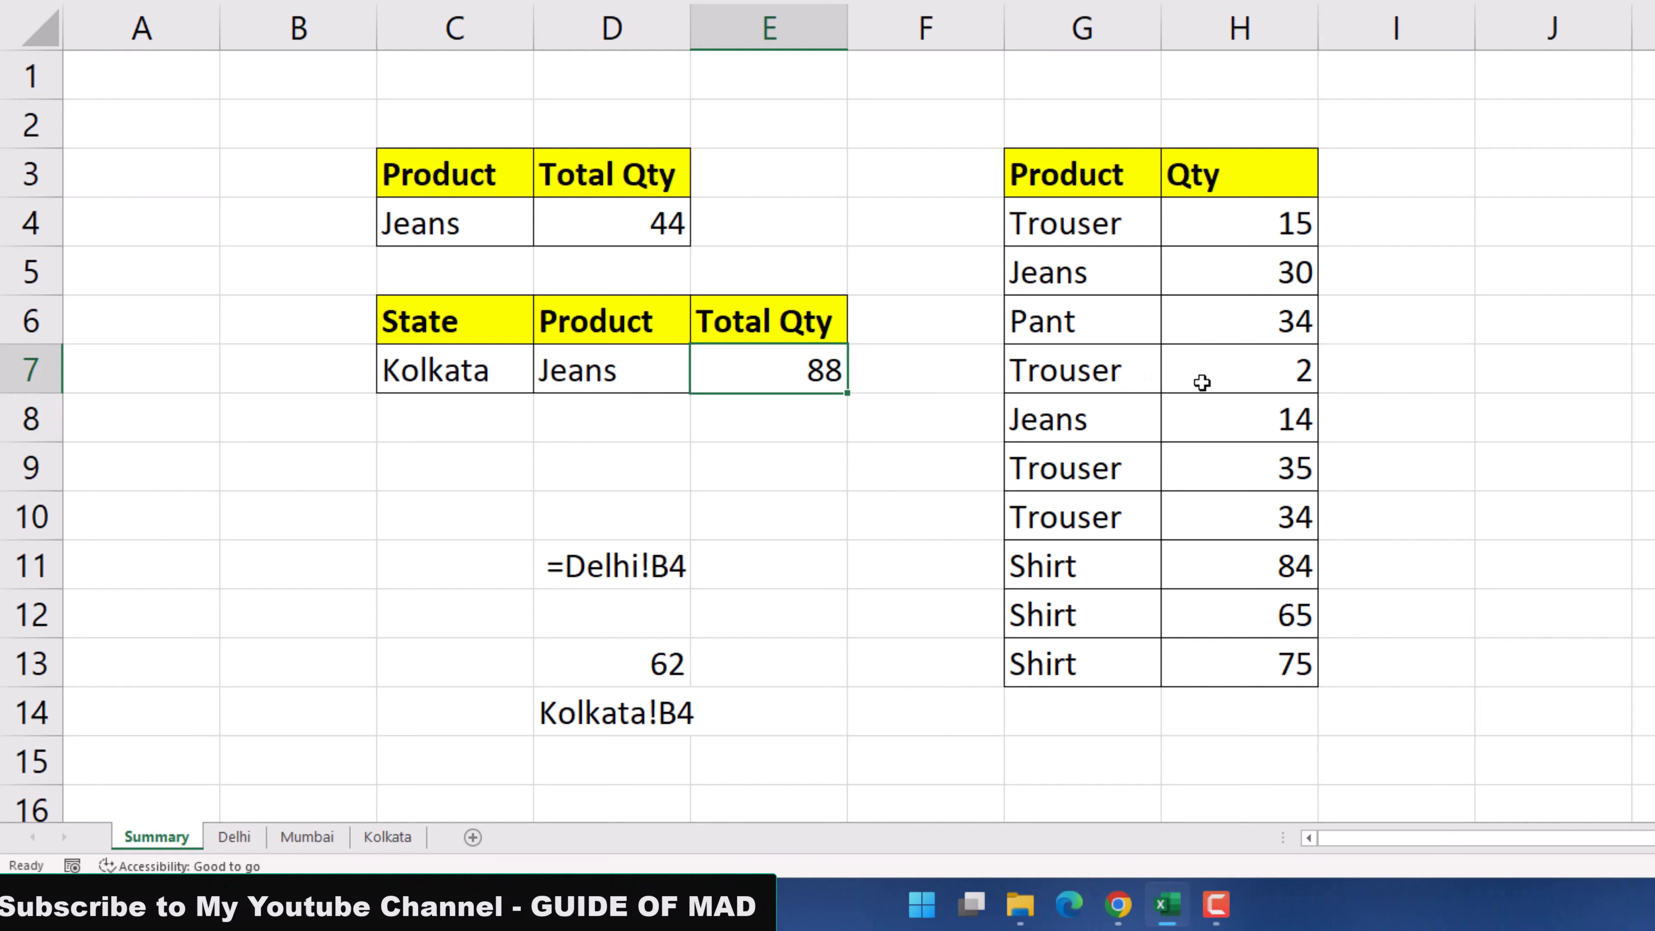
pyautogui.press('F2')
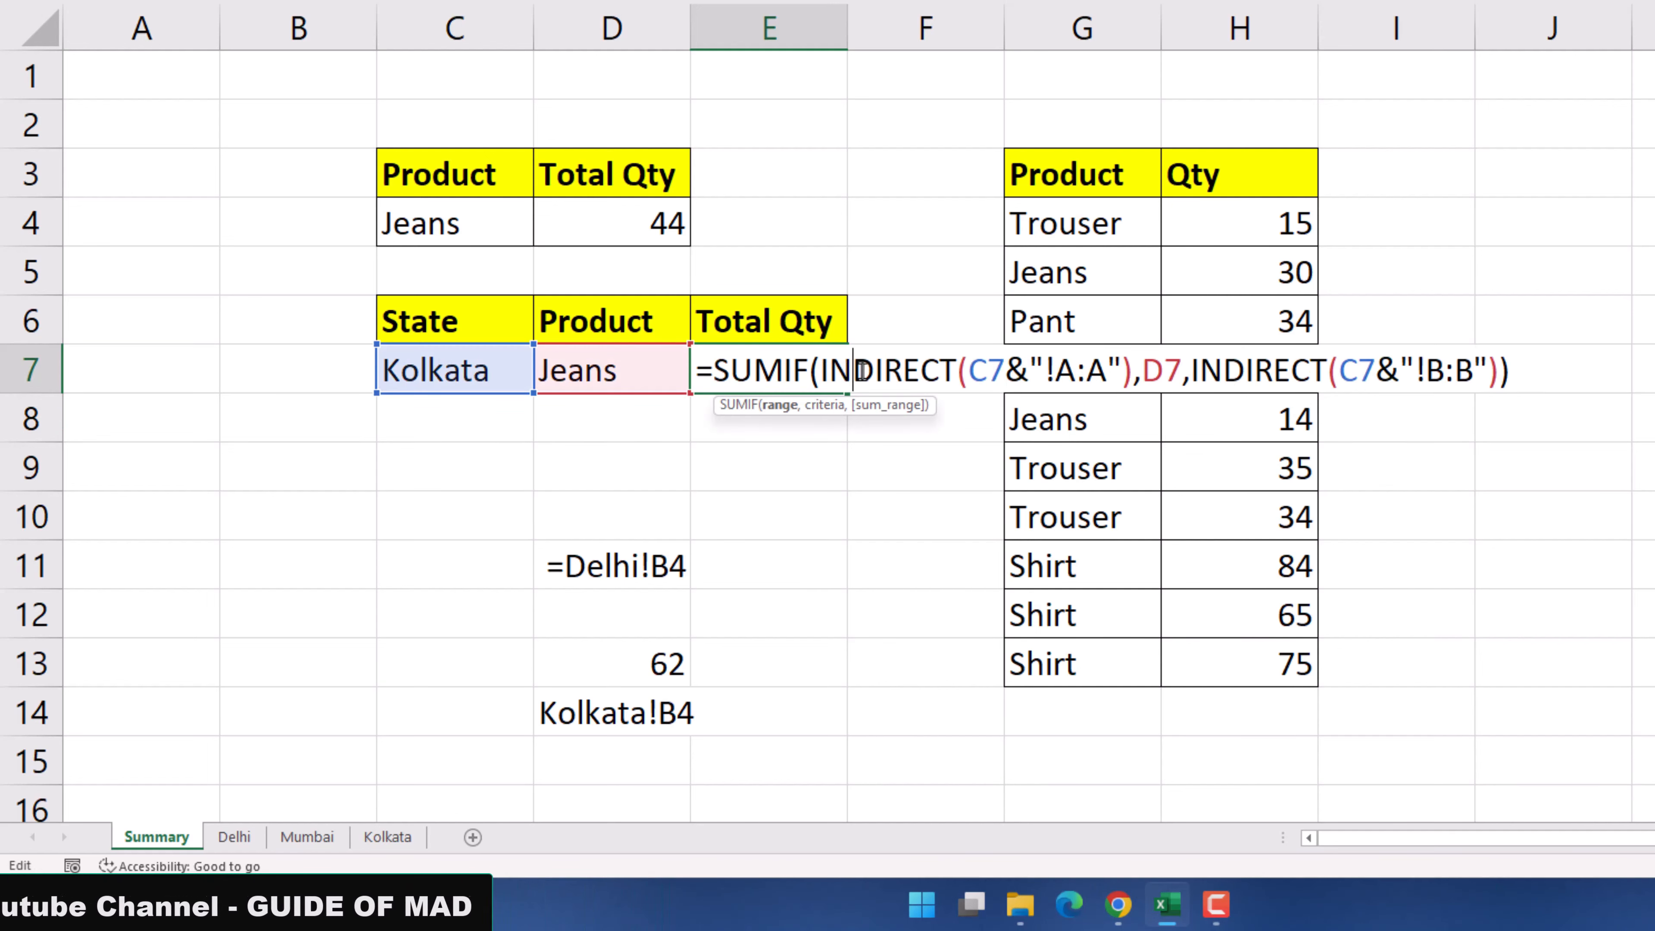
pyautogui.click(780, 406)
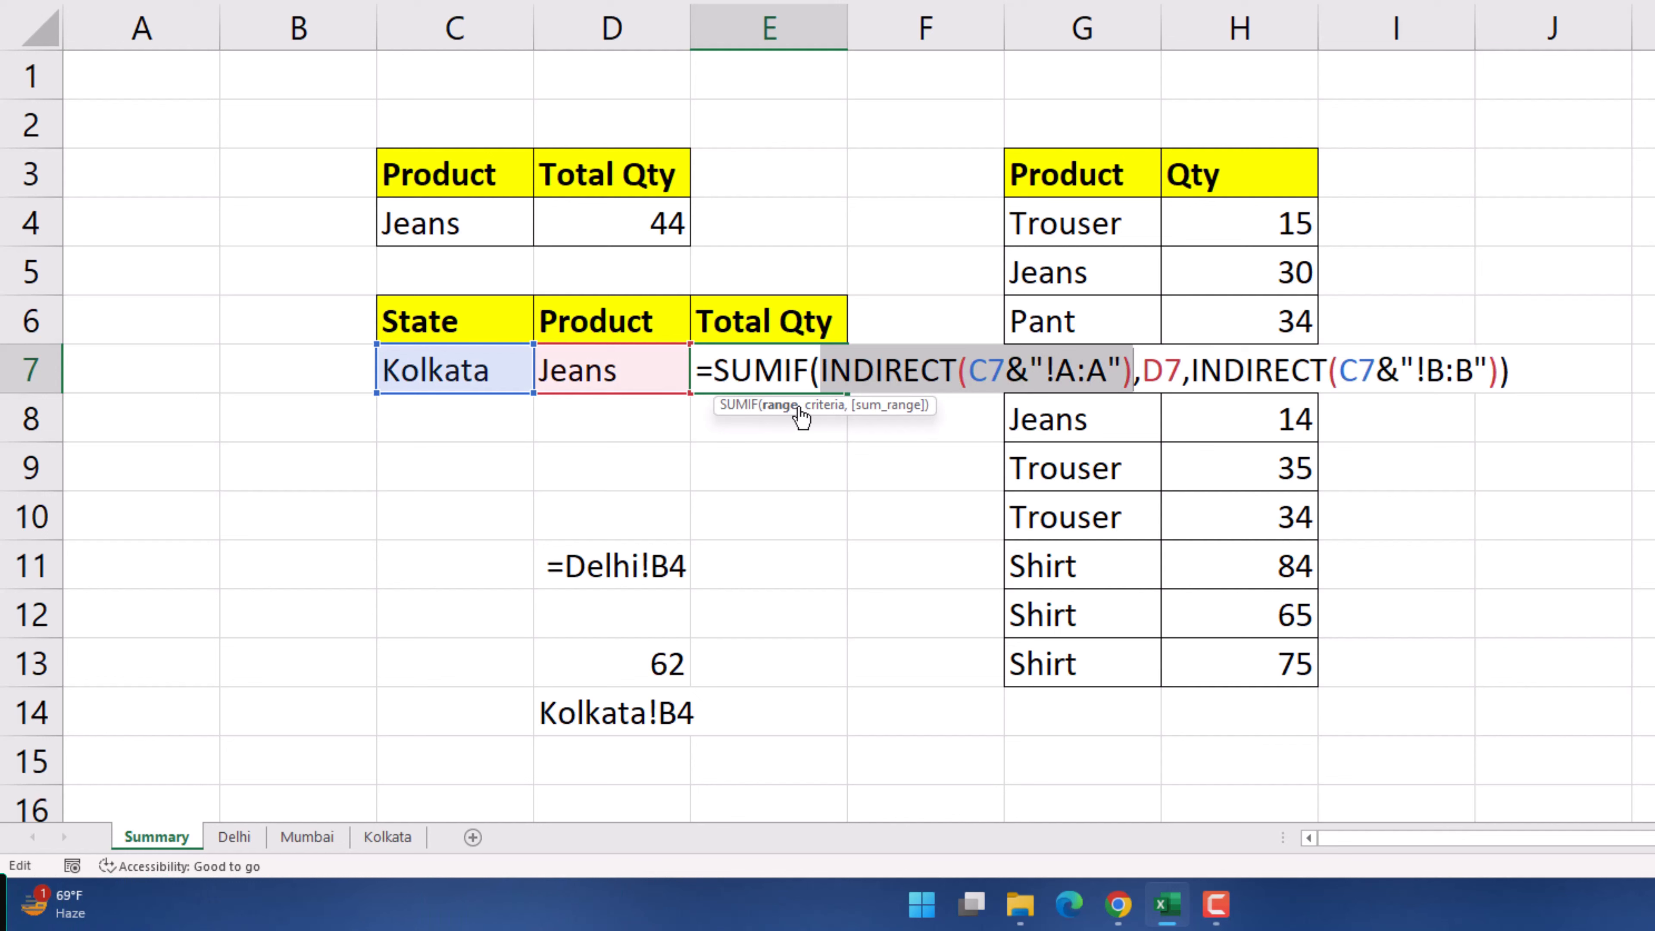
pyautogui.click(839, 413)
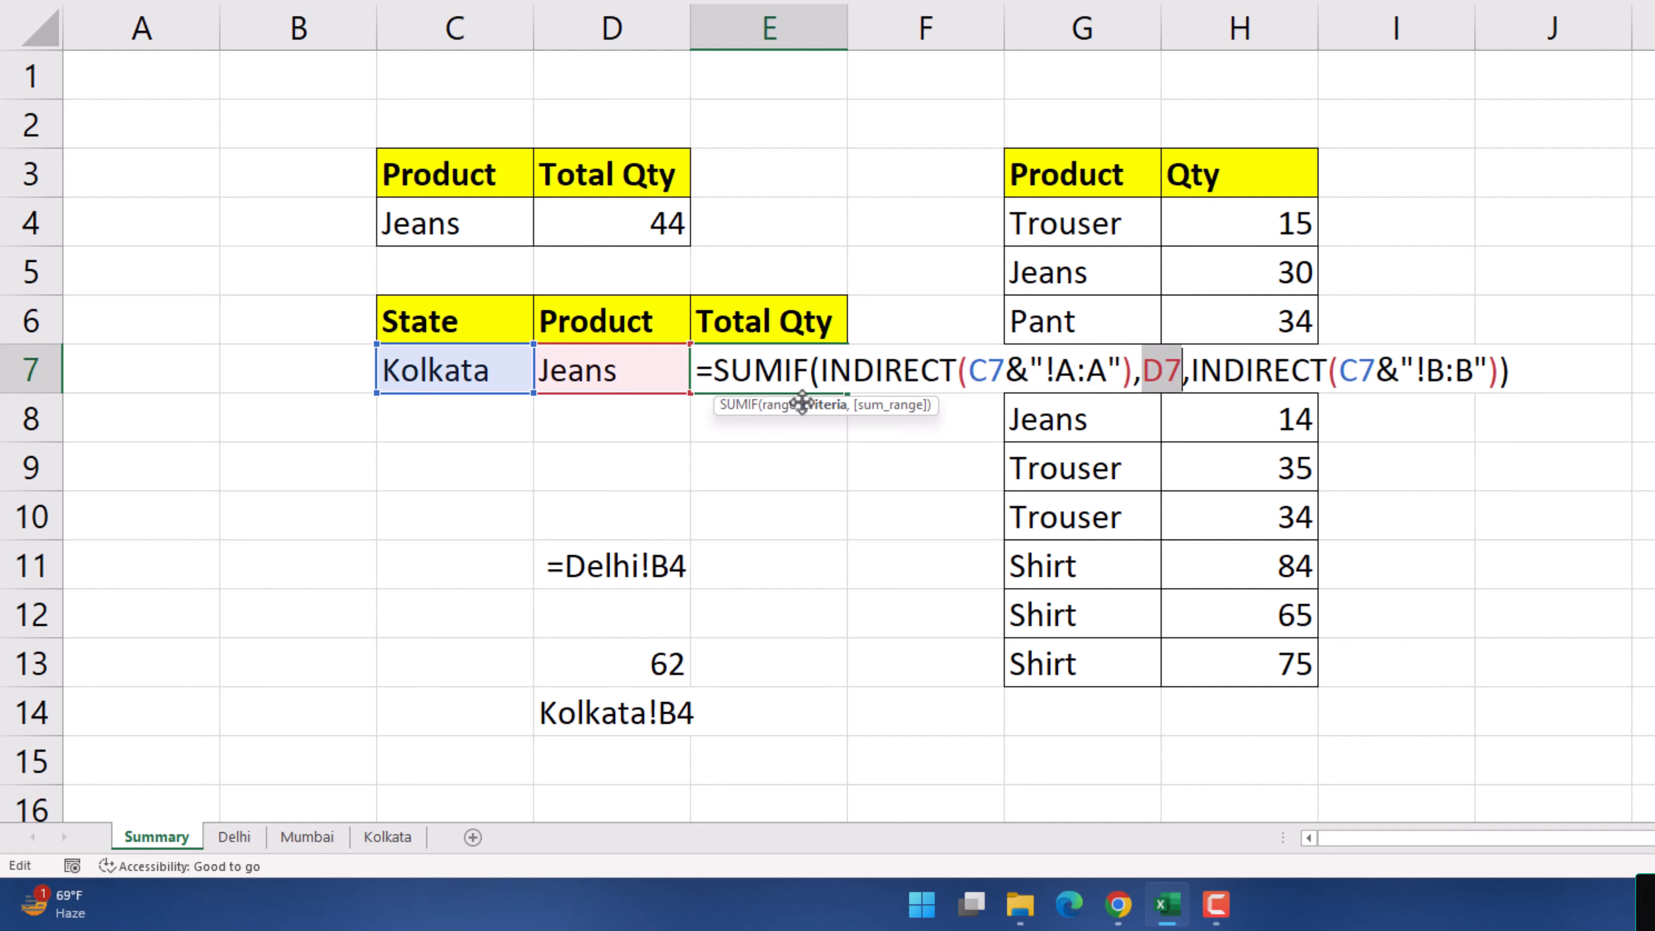
pyautogui.click(891, 406)
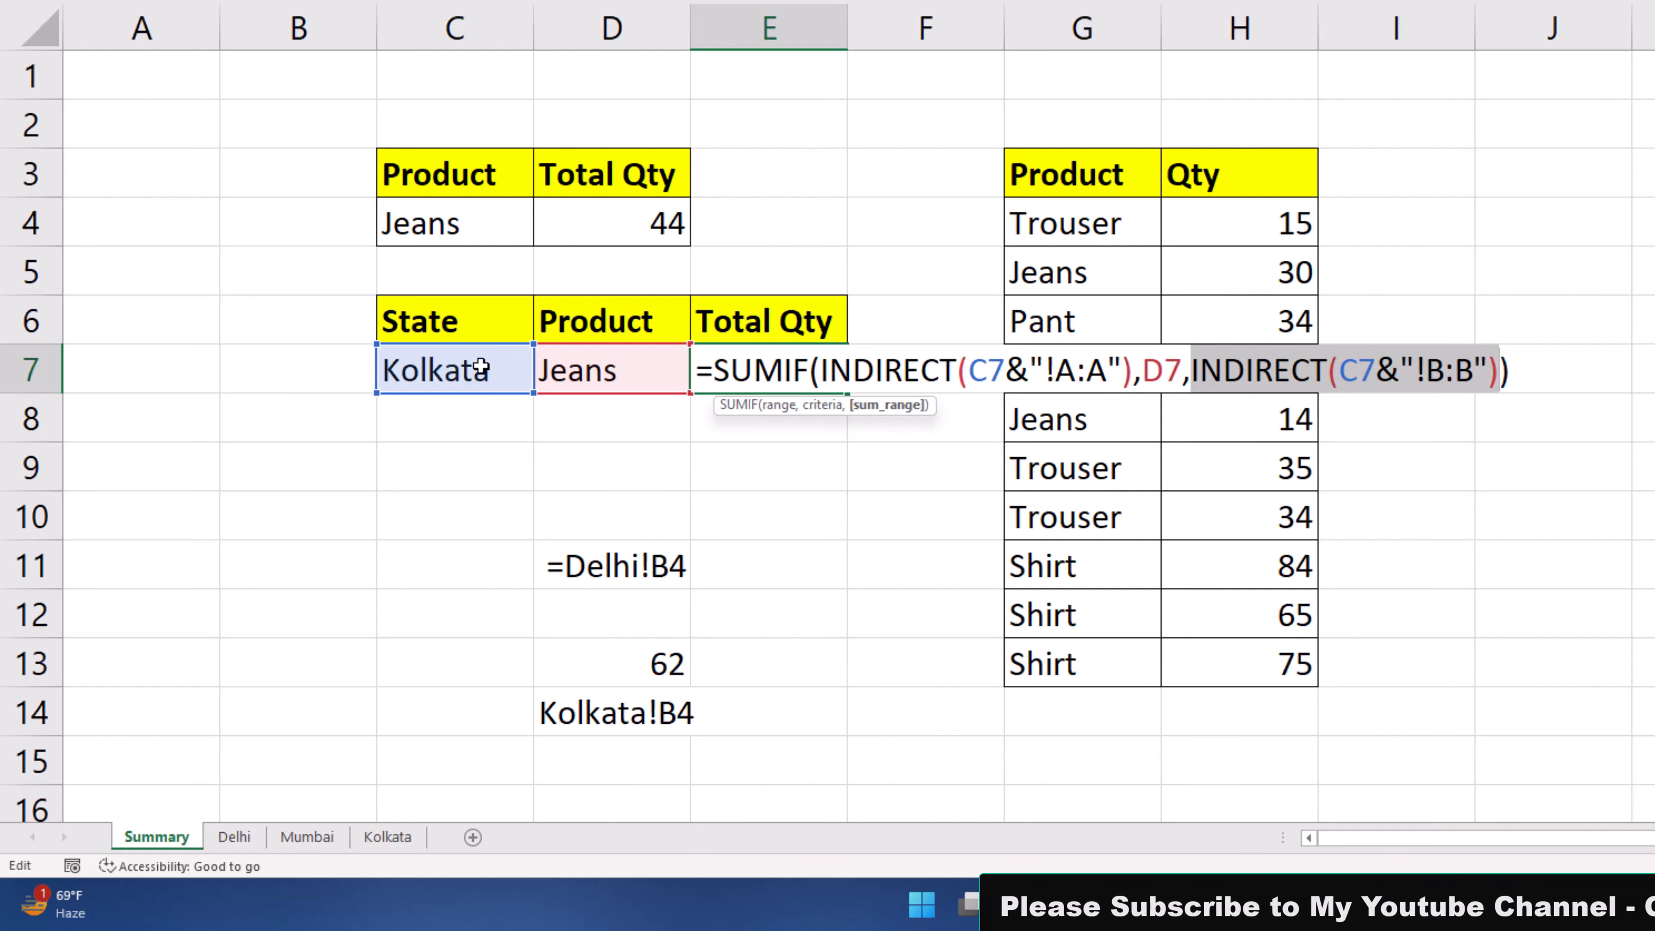
pyautogui.press('Return')
# Test the Jeans total by switching the state in C7 to Delhi, Mumbai and back to Kolkata.
pyautogui.click(521, 377)
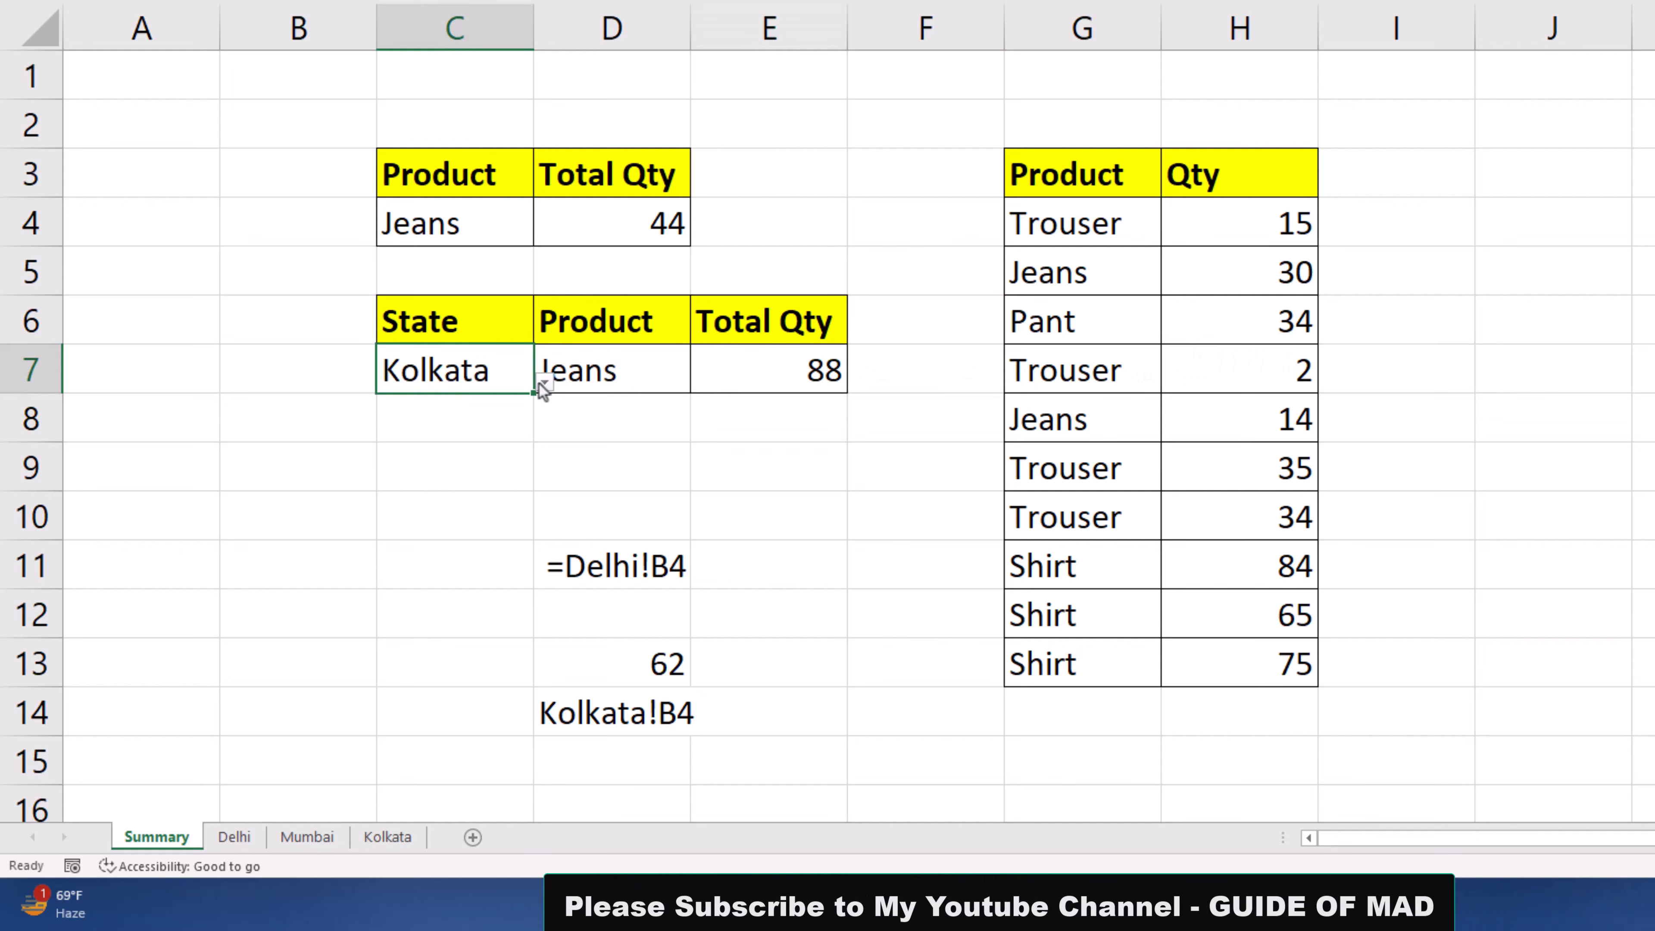
pyautogui.click(545, 385)
pyautogui.click(462, 410)
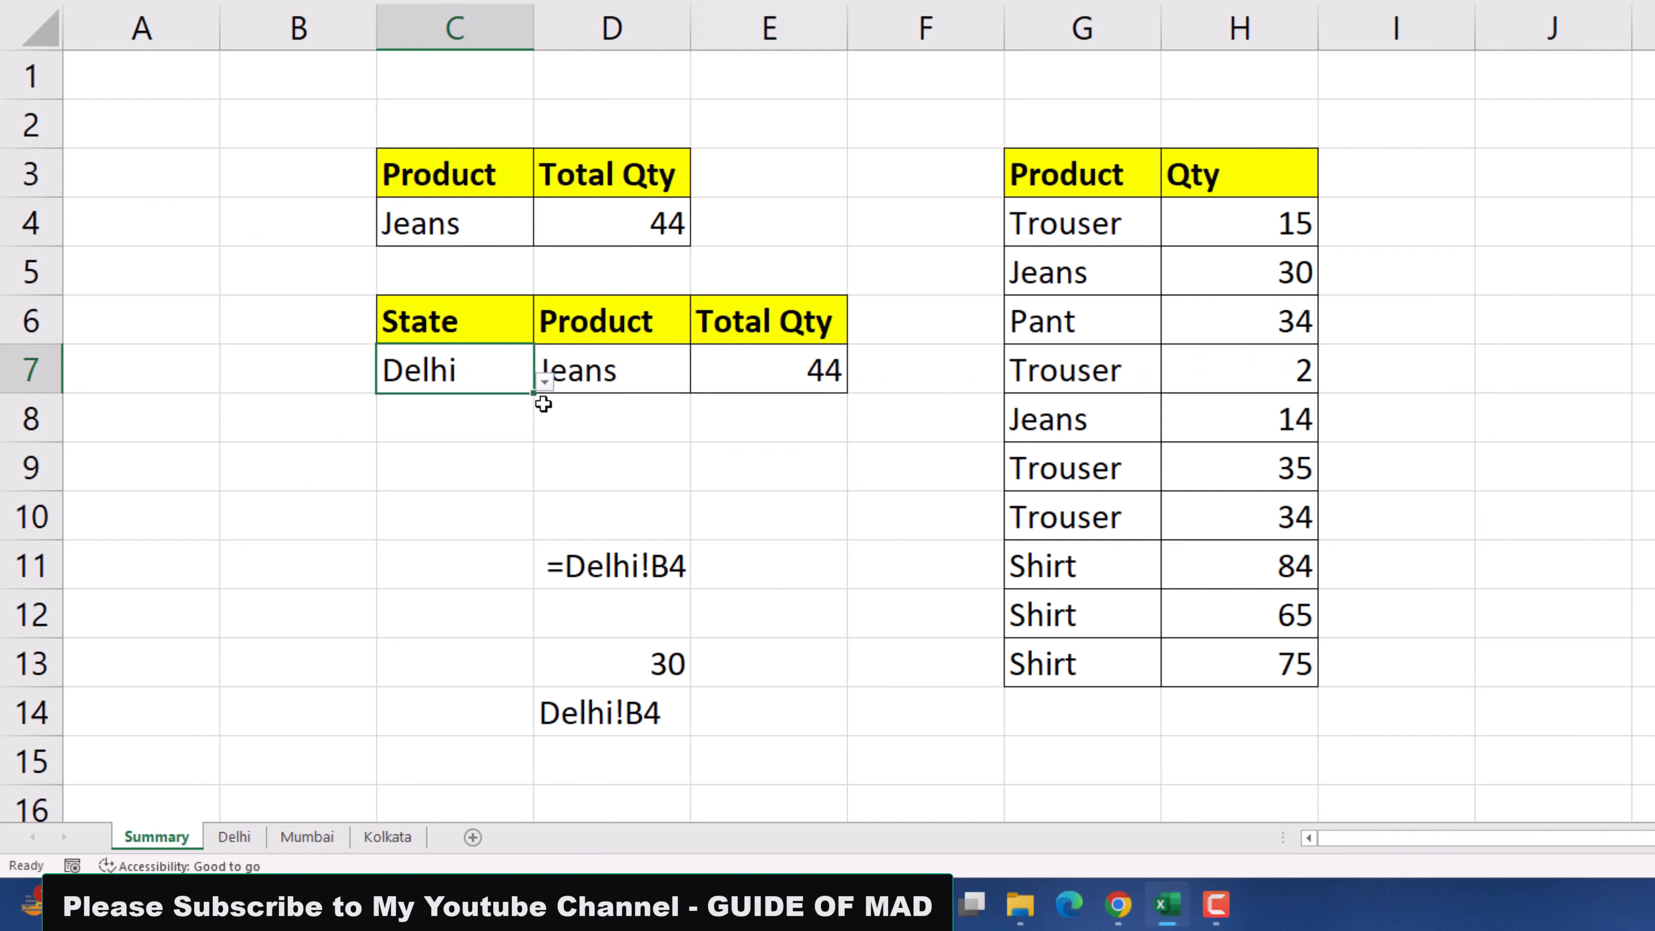
pyautogui.click(544, 386)
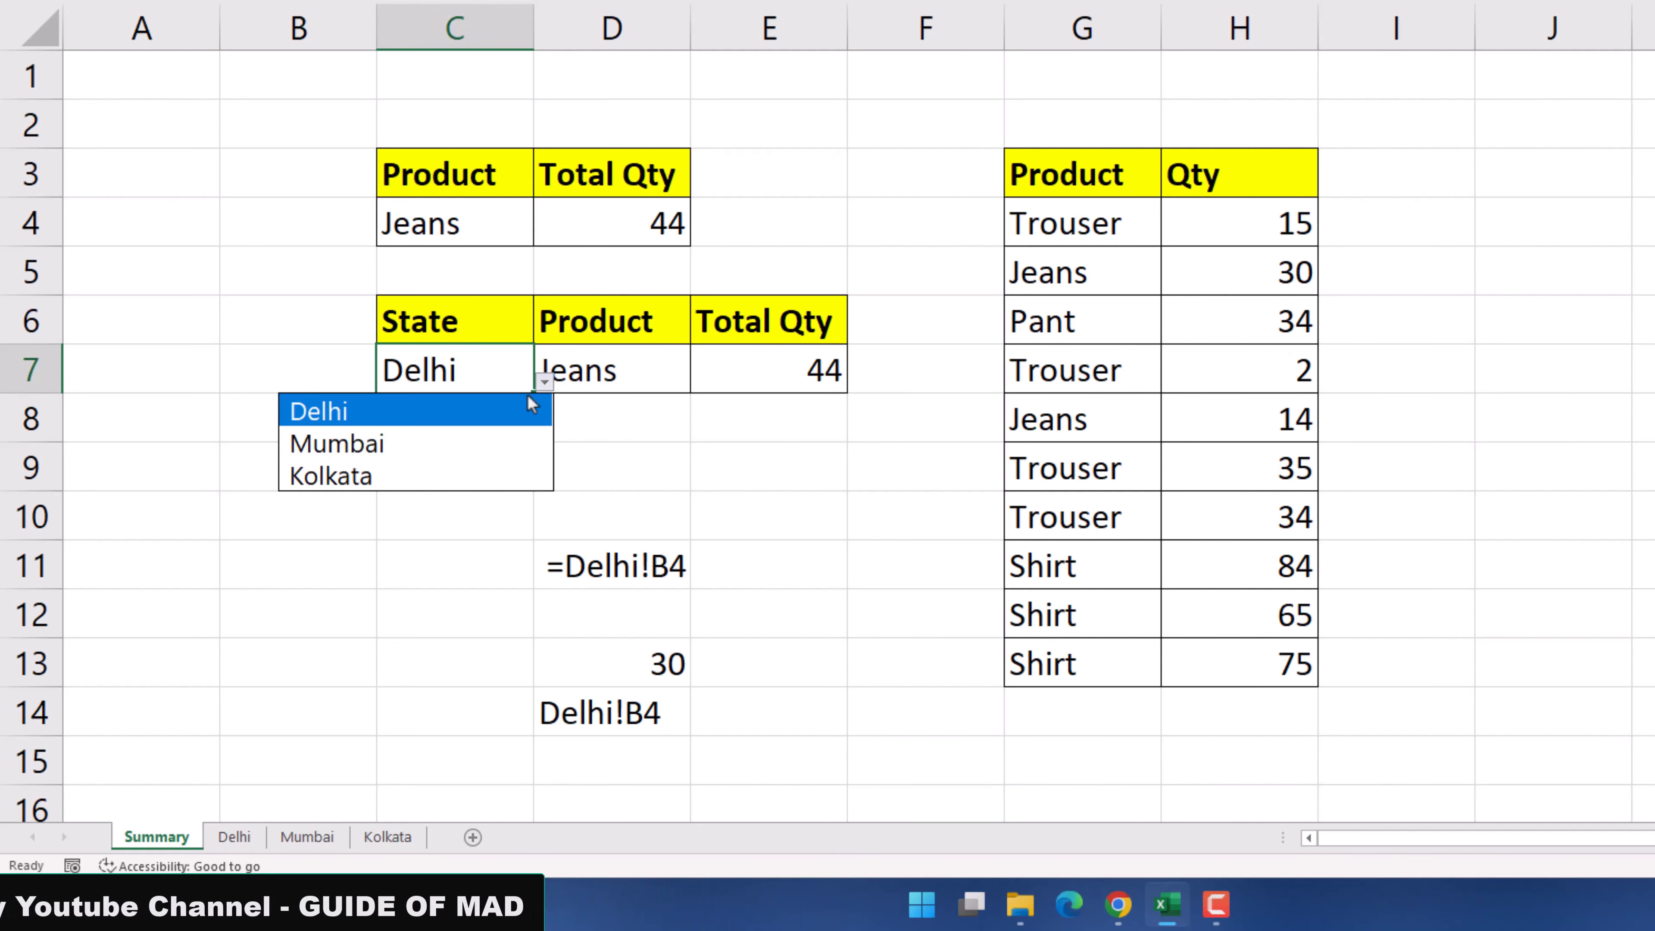
pyautogui.click(450, 441)
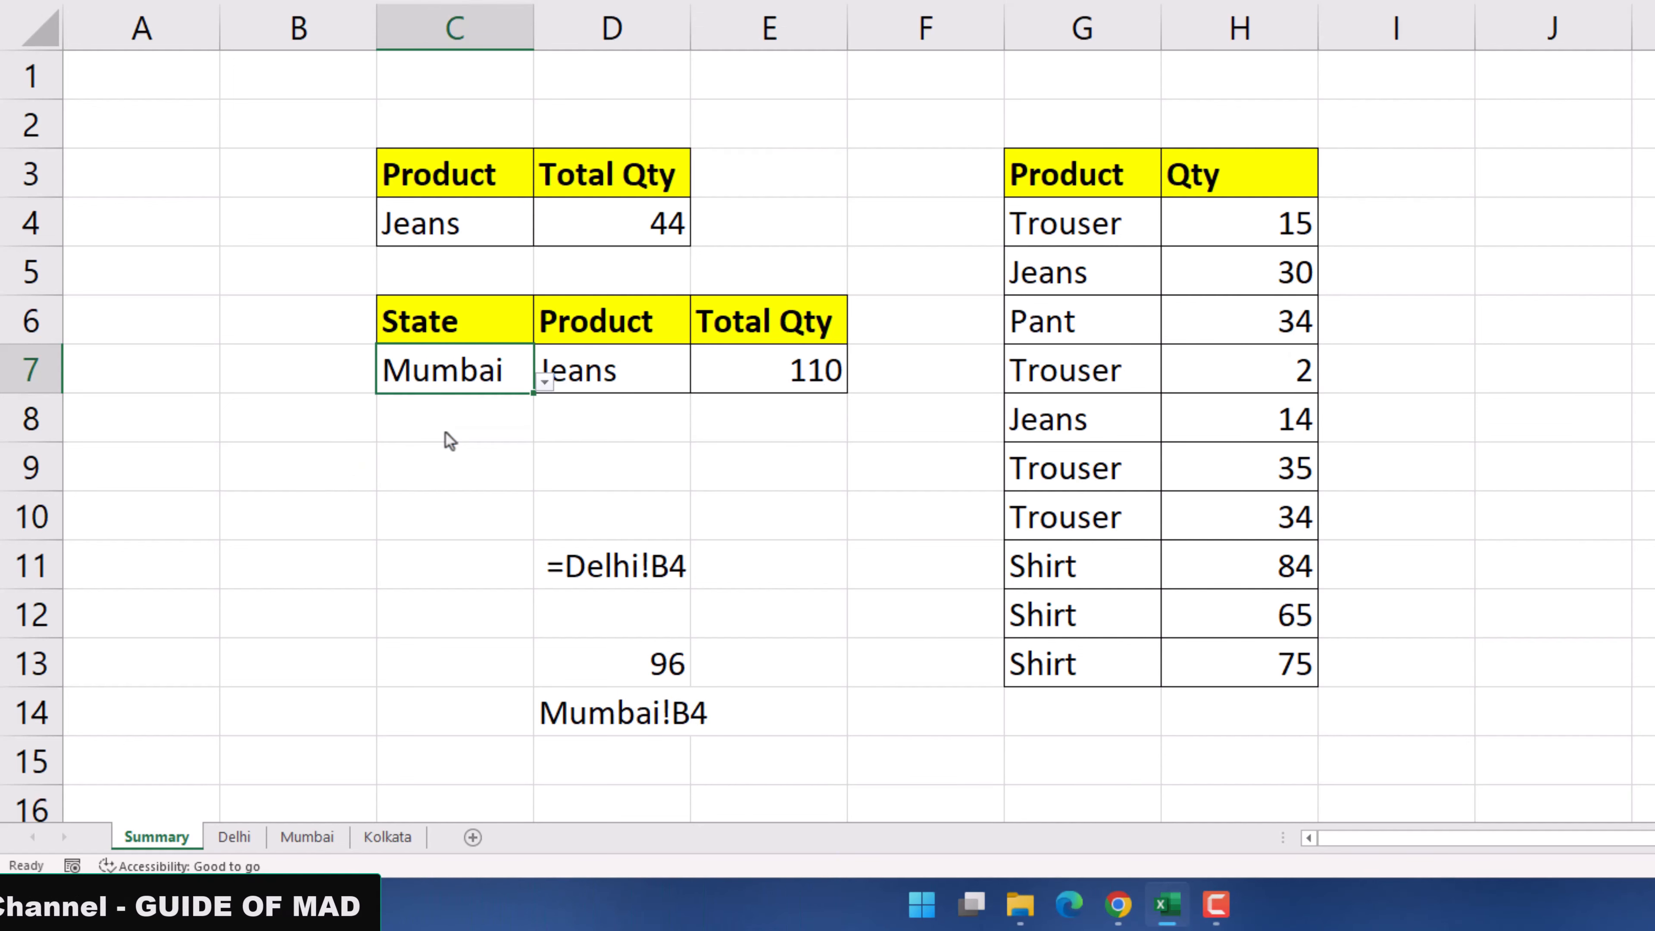
pyautogui.click(545, 383)
pyautogui.click(436, 474)
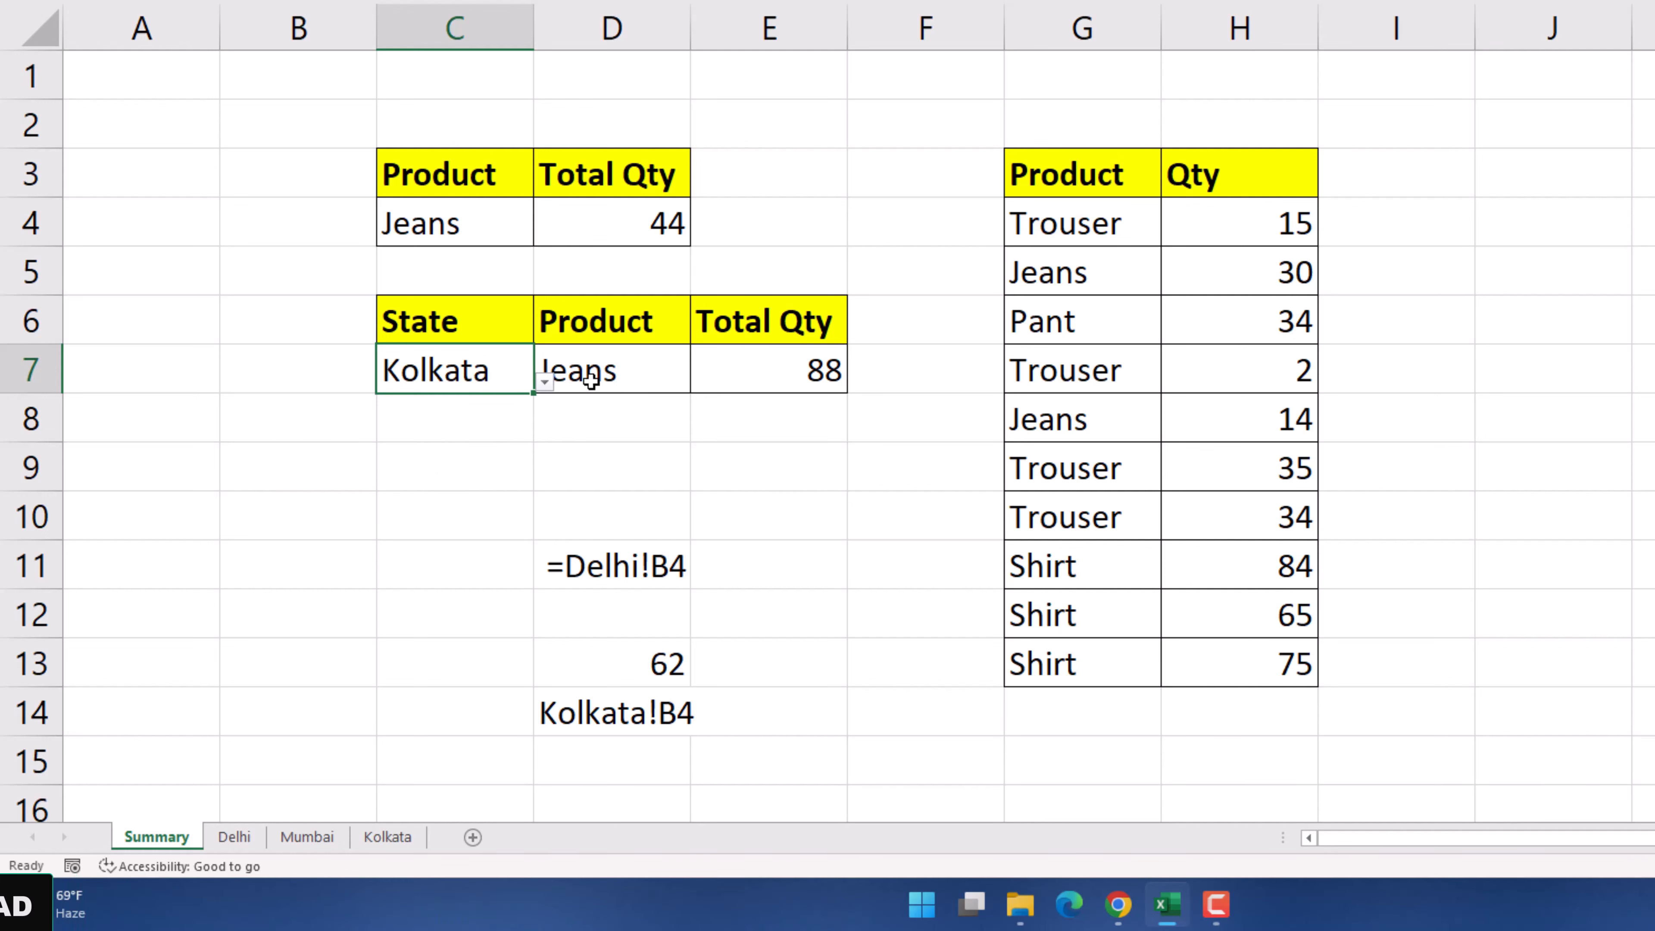
# Change the product in cell D7 to Trouser.
pyautogui.click(646, 375)
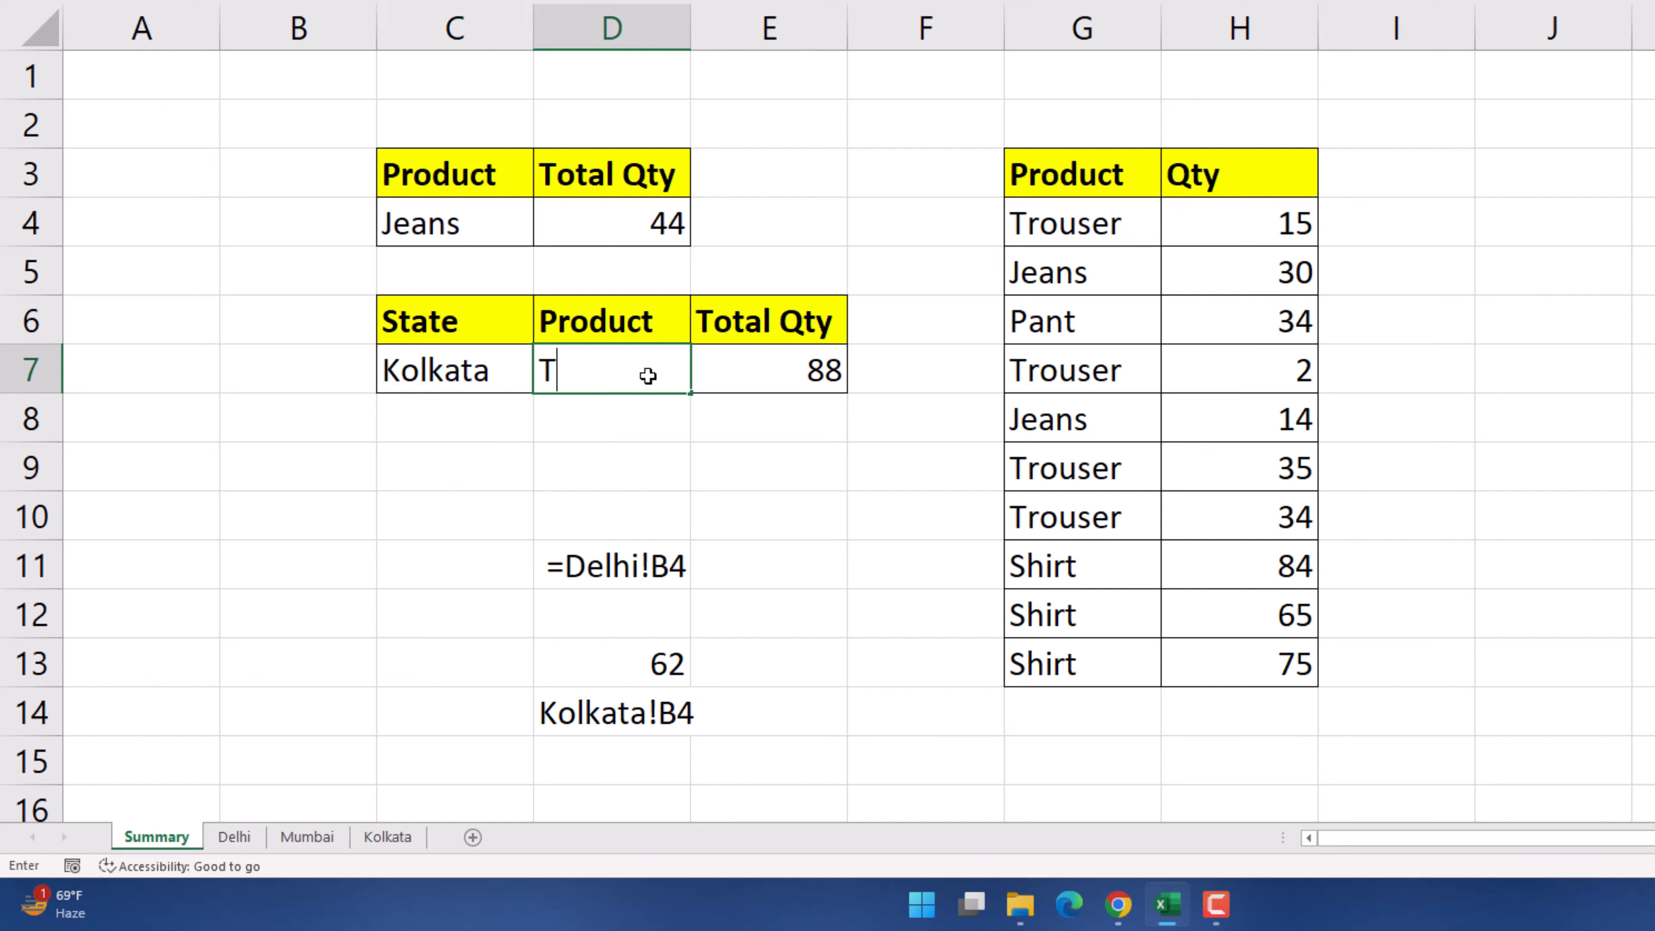
pyautogui.write('Trouser')
pyautogui.press('Return')
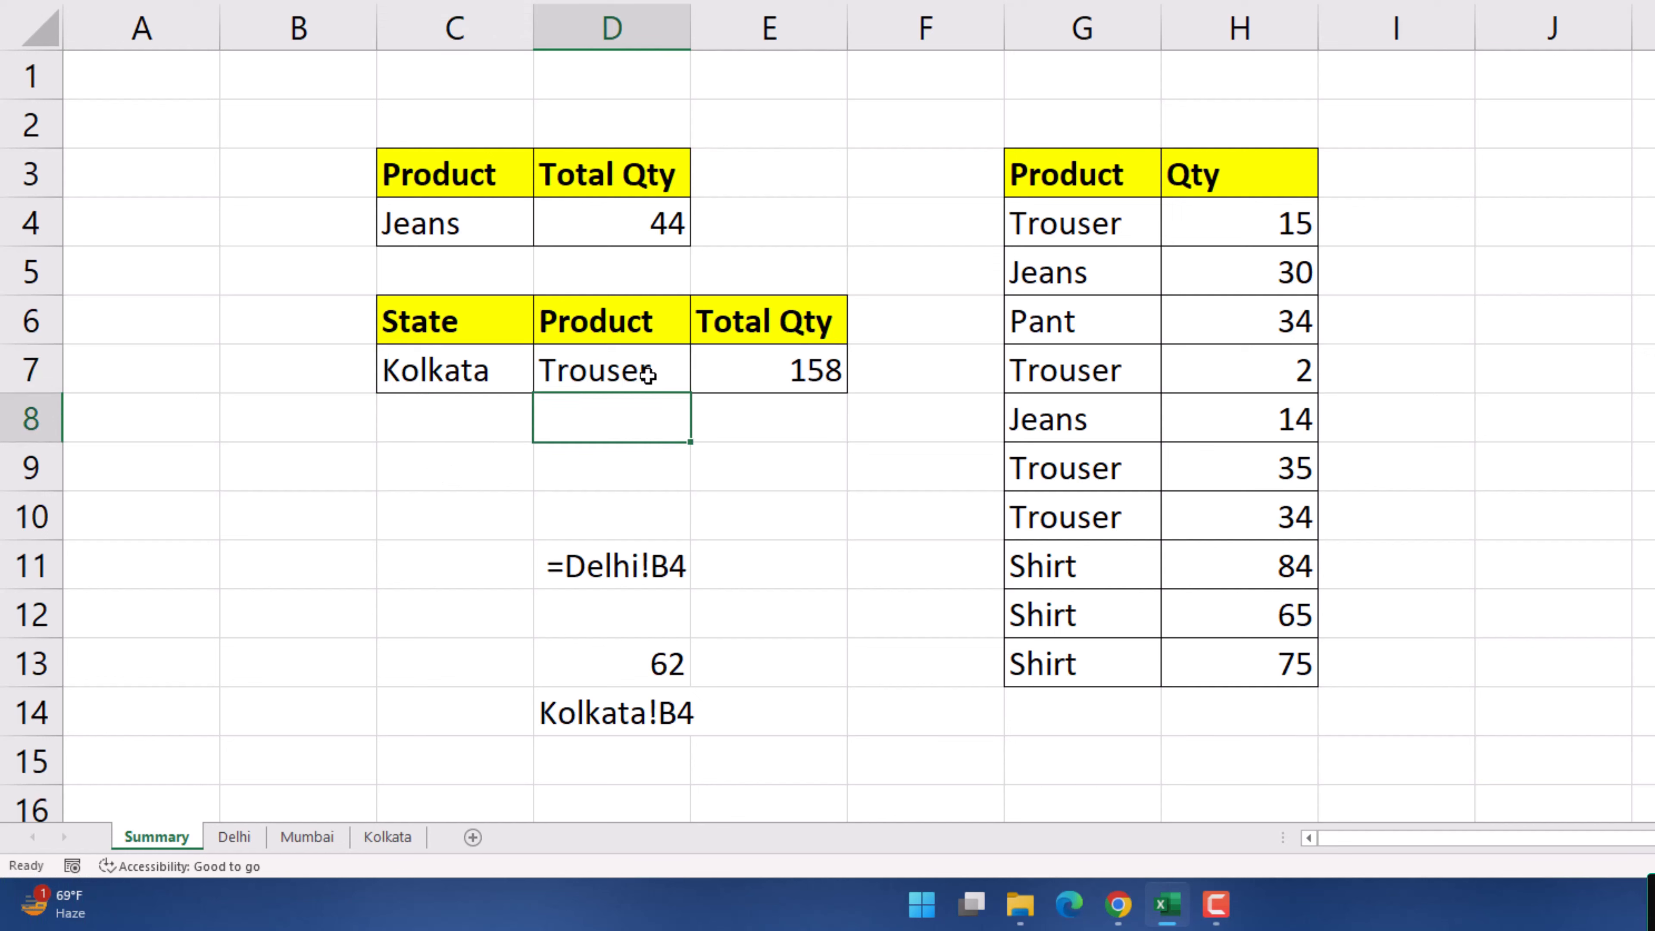
pyautogui.click(647, 375)
# Test the Trouser total by switching the state in C7 to Delhi, Mumbai and back to Kolkata.
pyautogui.click(499, 375)
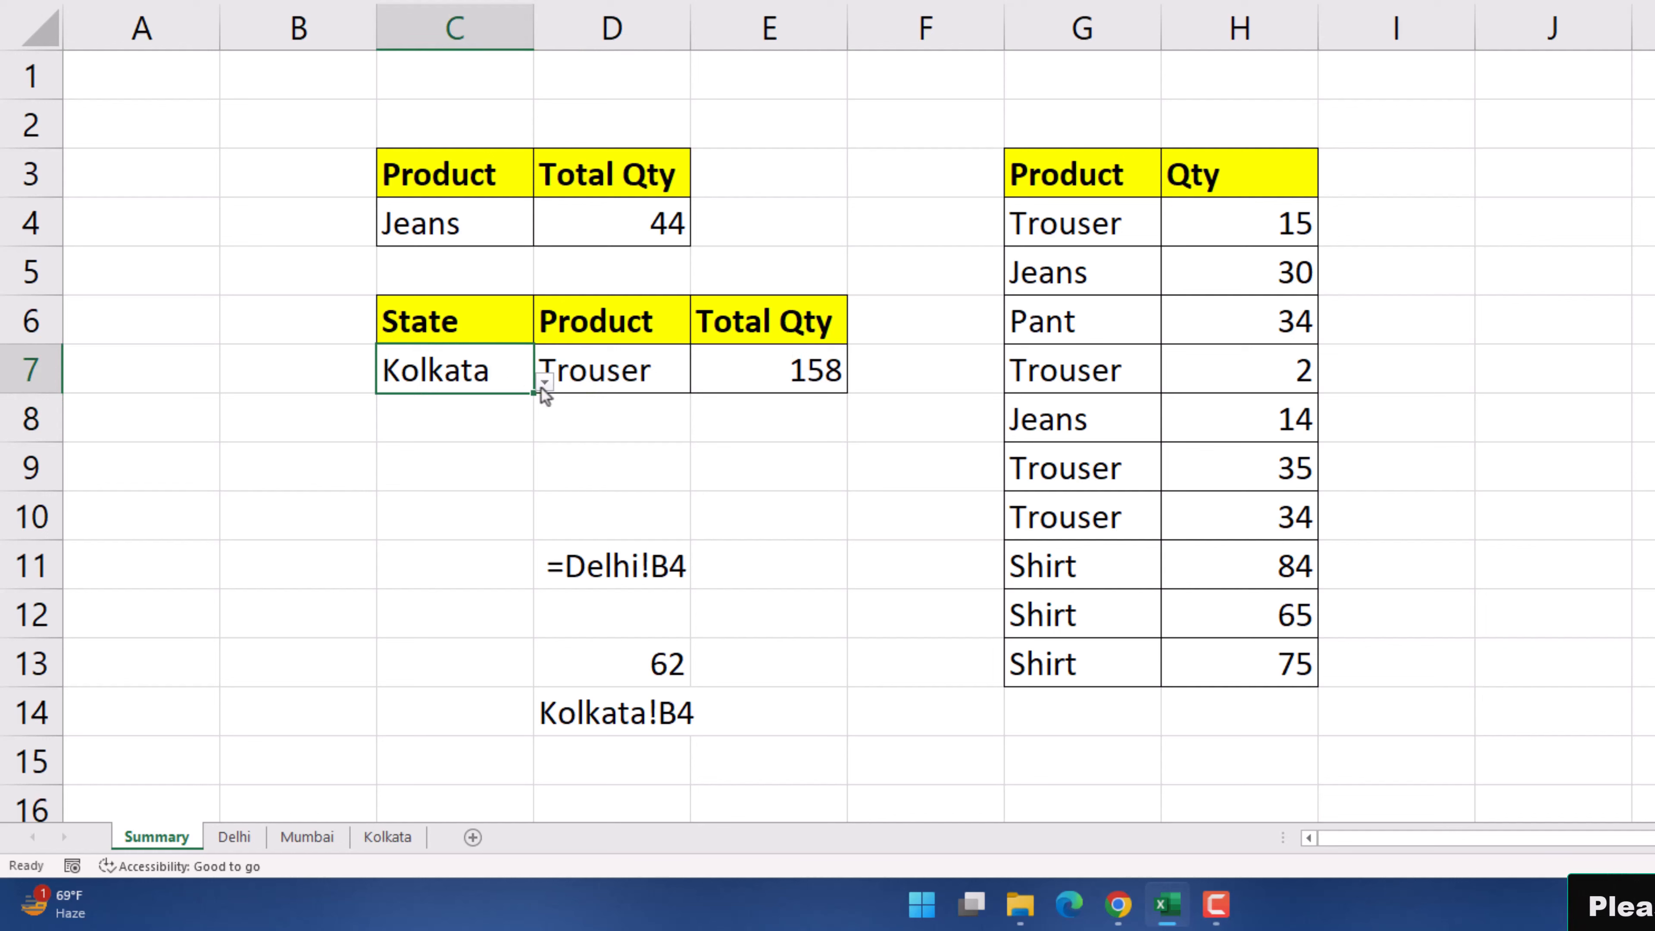
pyautogui.click(540, 387)
pyautogui.click(457, 413)
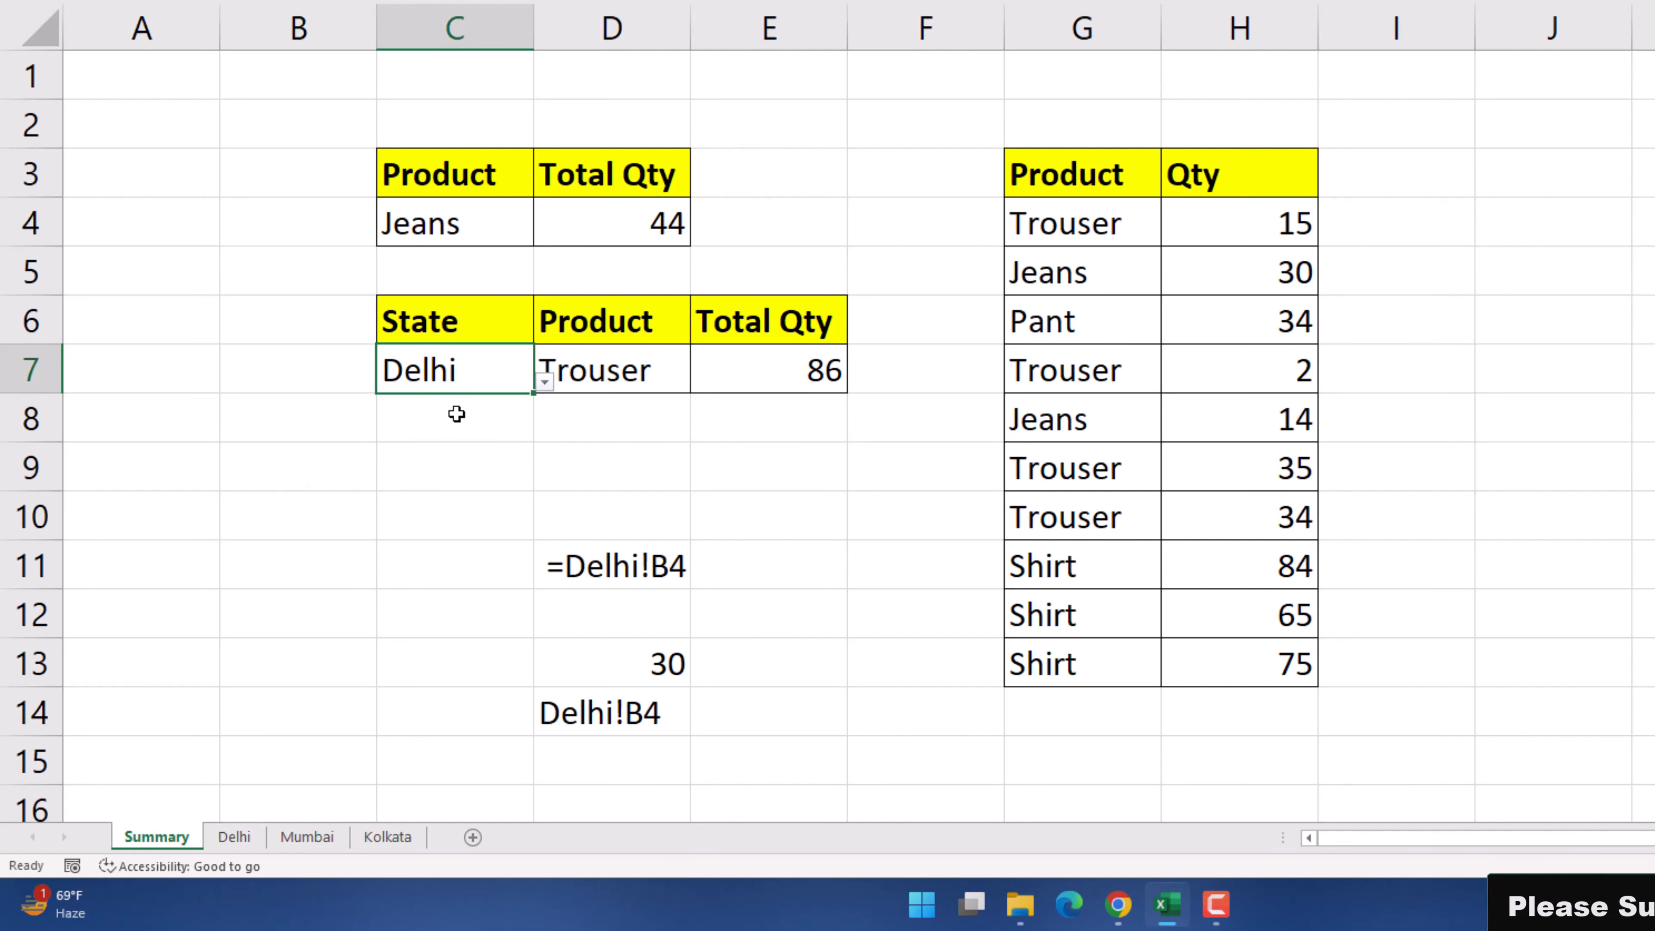
pyautogui.click(545, 386)
pyautogui.click(471, 450)
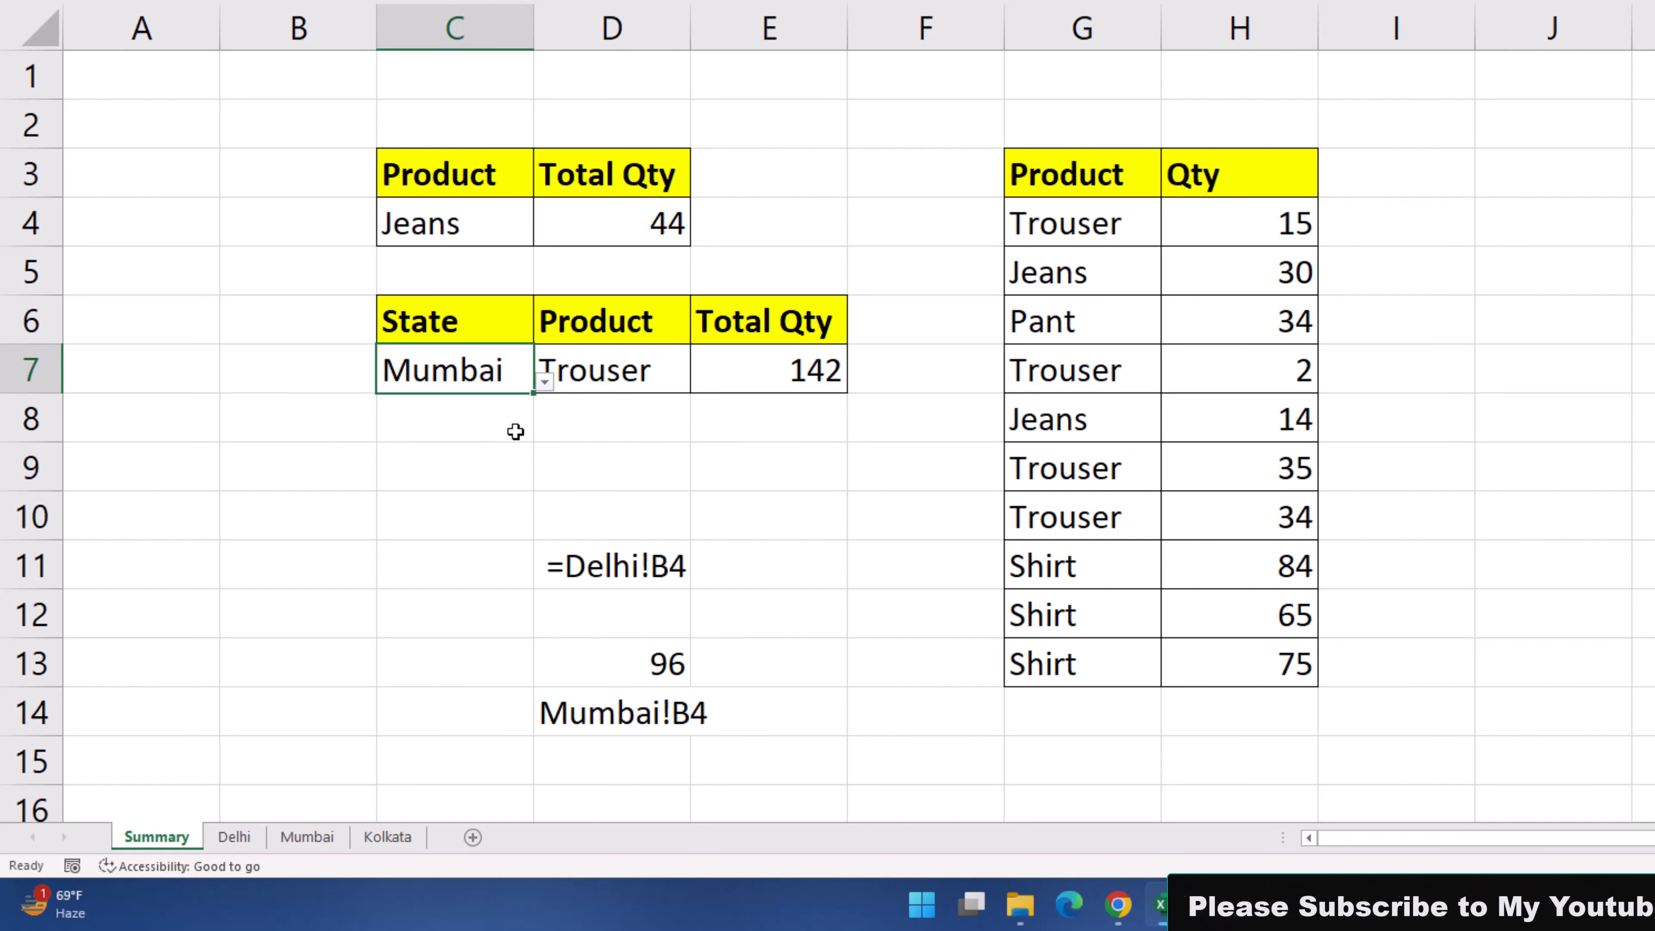
pyautogui.click(544, 382)
pyautogui.click(457, 470)
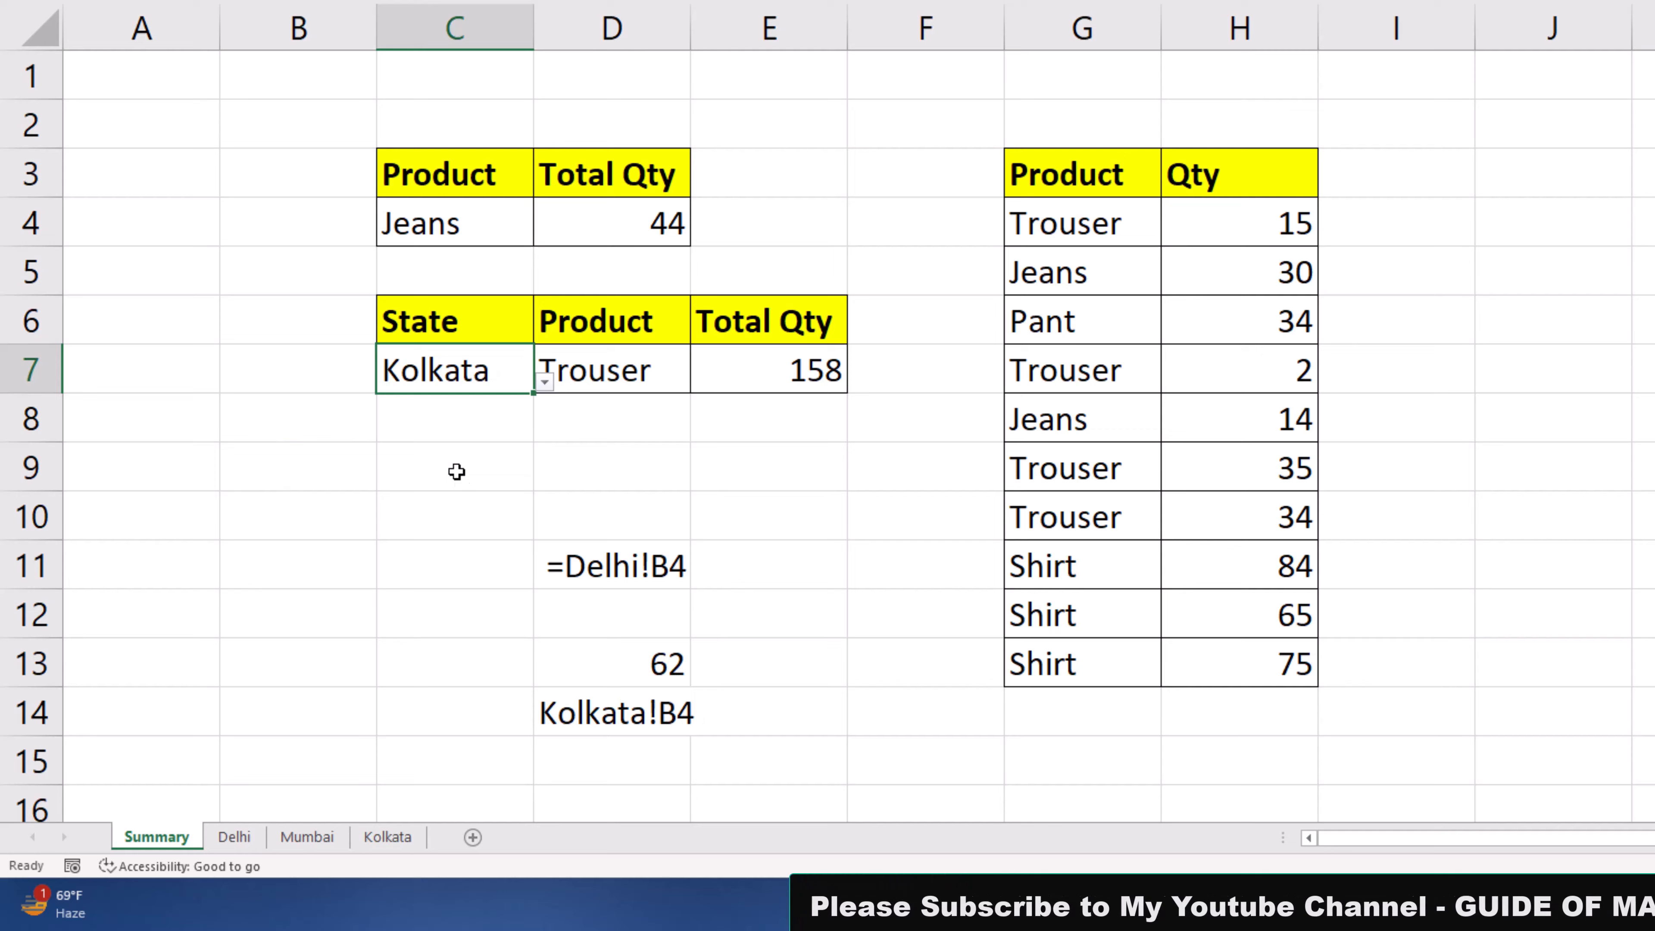
pyautogui.click(555, 481)
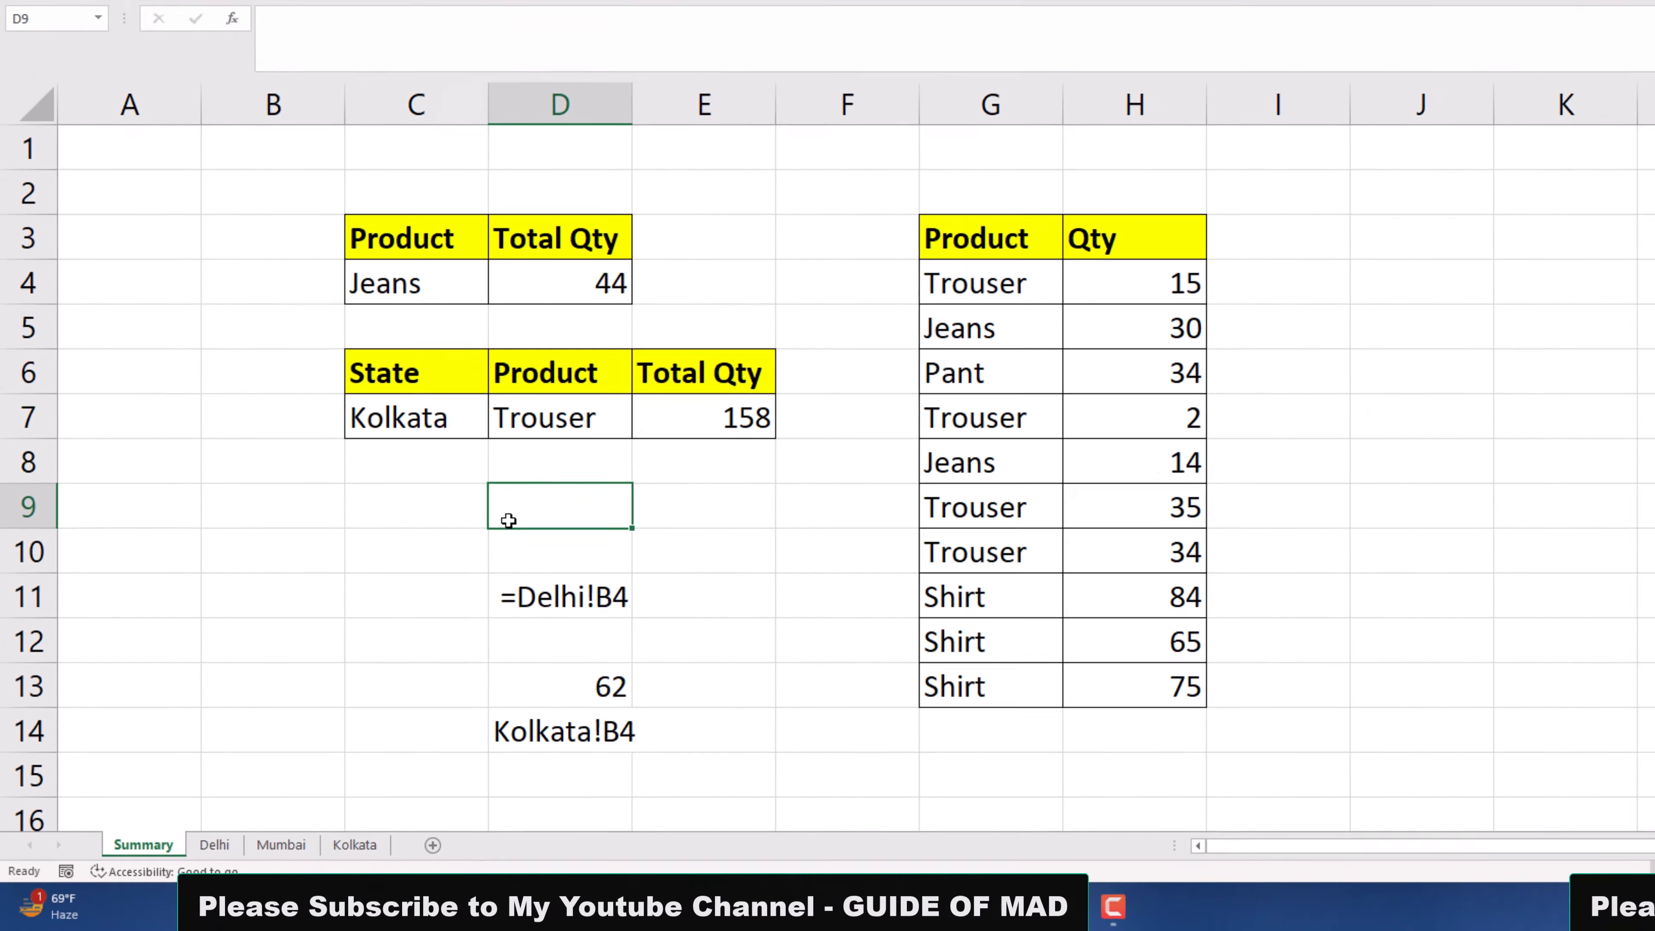